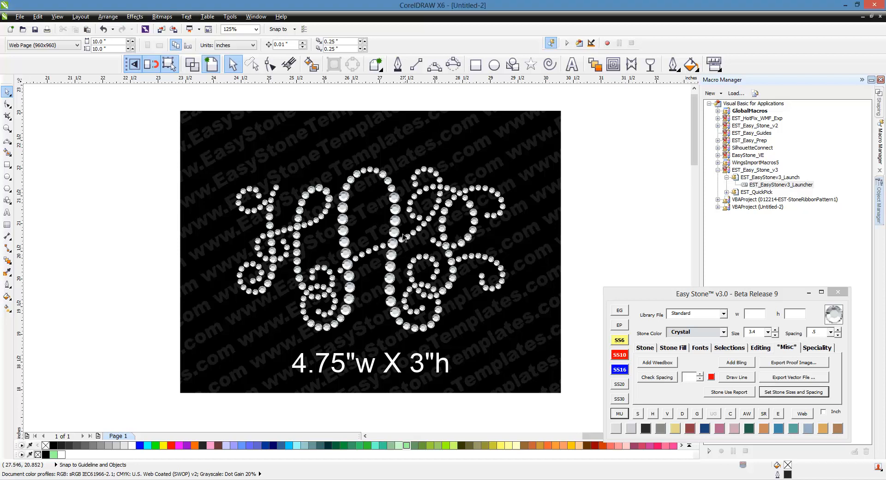
# Examine the finished rhinestone monogram sample and the solid black H, A and P letters
pyautogui.scroll(-1, 405, 237)
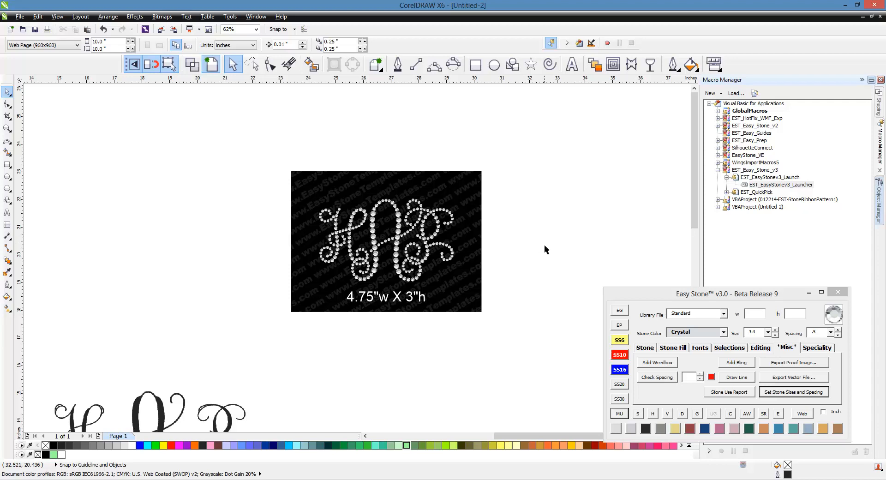
pyautogui.press('F3')
pyautogui.scroll(2, 307, 332)
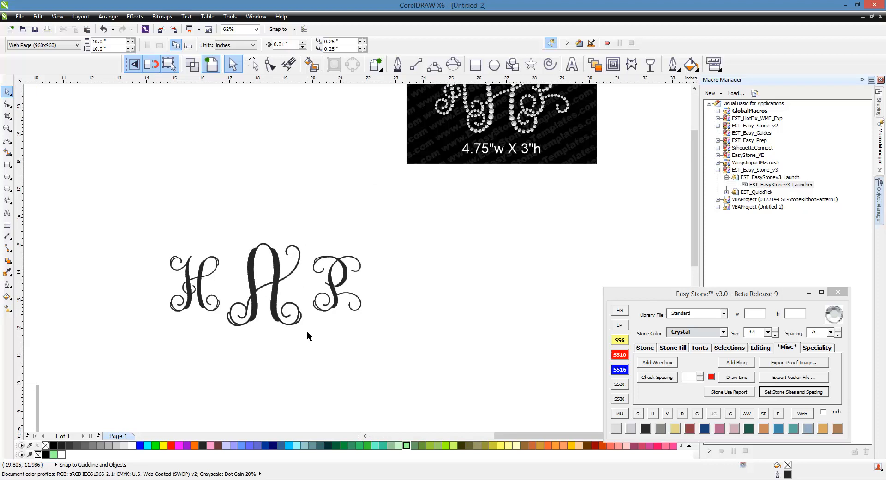
pyautogui.scroll(-2, 306, 331)
pyautogui.scroll(2, 418, 217)
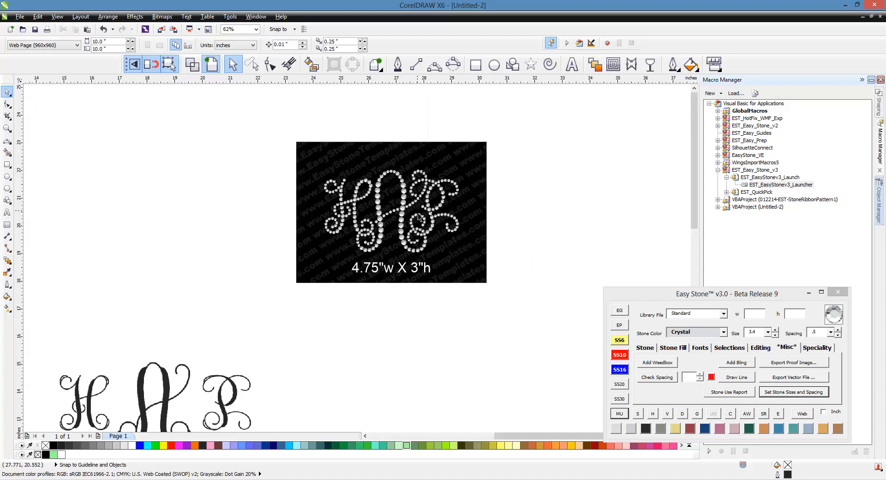
pyautogui.scroll(2, 419, 174)
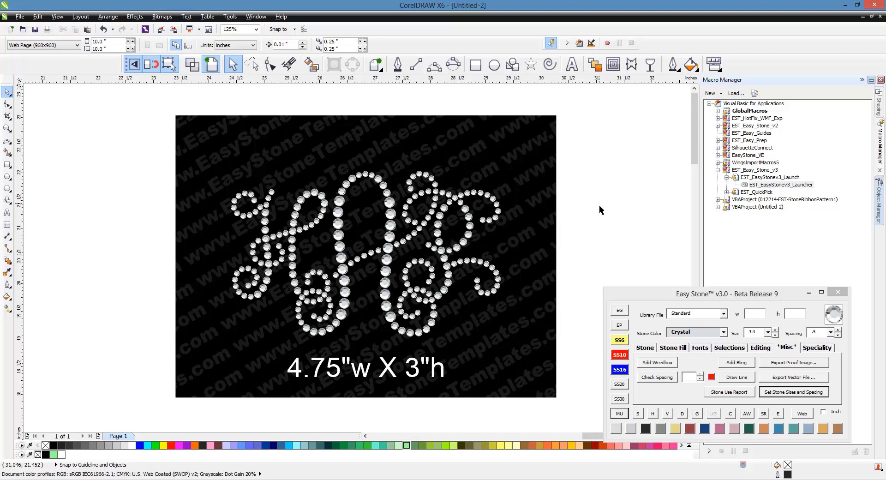
pyautogui.scroll(-4, 498, 185)
pyautogui.scroll(2, 323, 295)
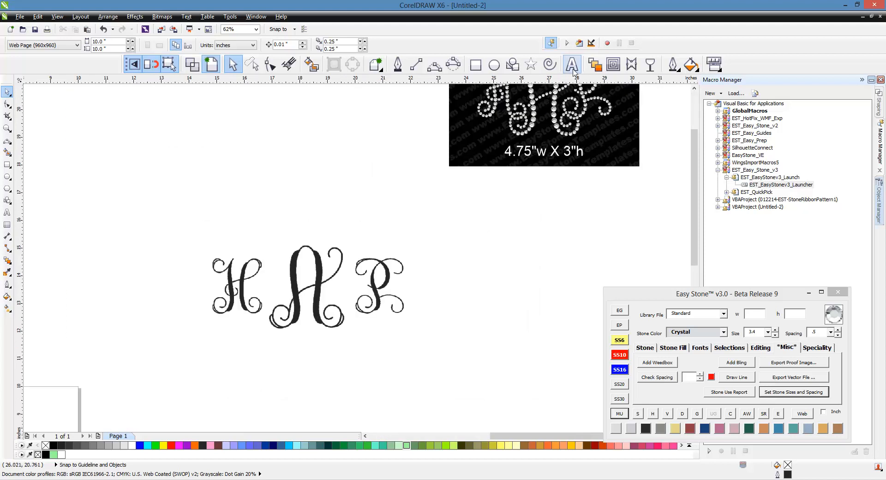
# Add artistic text reading HP in the empty area below the solid black monogram letters
pyautogui.click(572, 65)
pyautogui.click(443, 366)
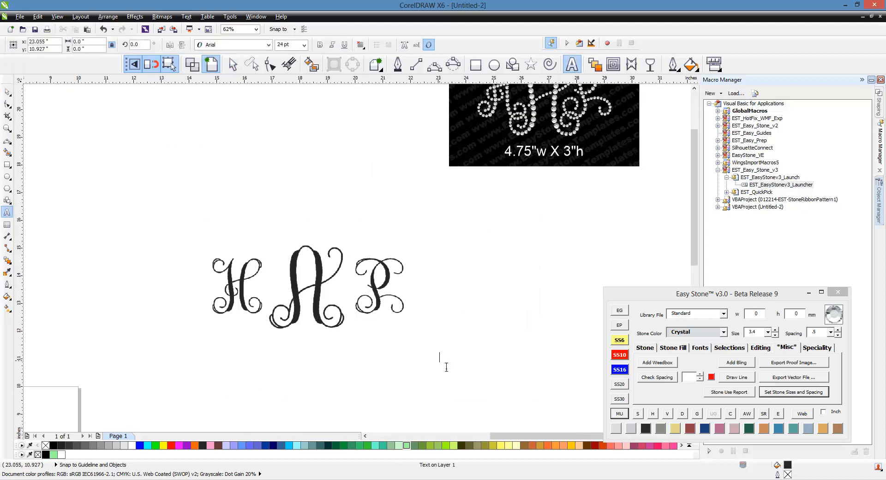
pyautogui.write('HP')
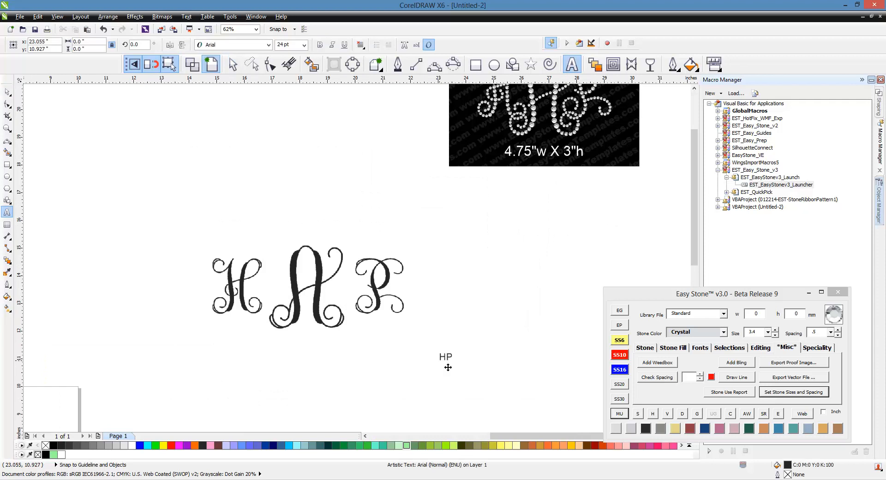
pyautogui.press('Escape')
# Search the Easy Stone Font Manager for "On th" and apply the EST - On the Vine 2 font to the HP text
pyautogui.click(699, 348)
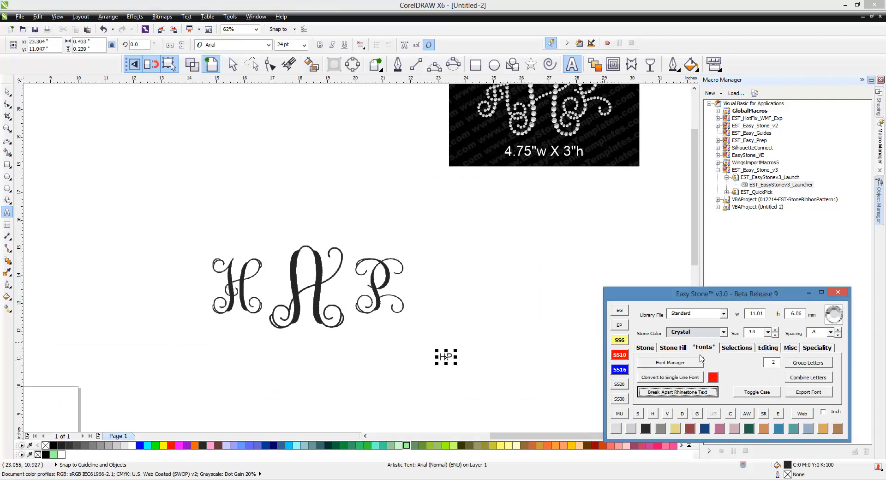
pyautogui.click(668, 361)
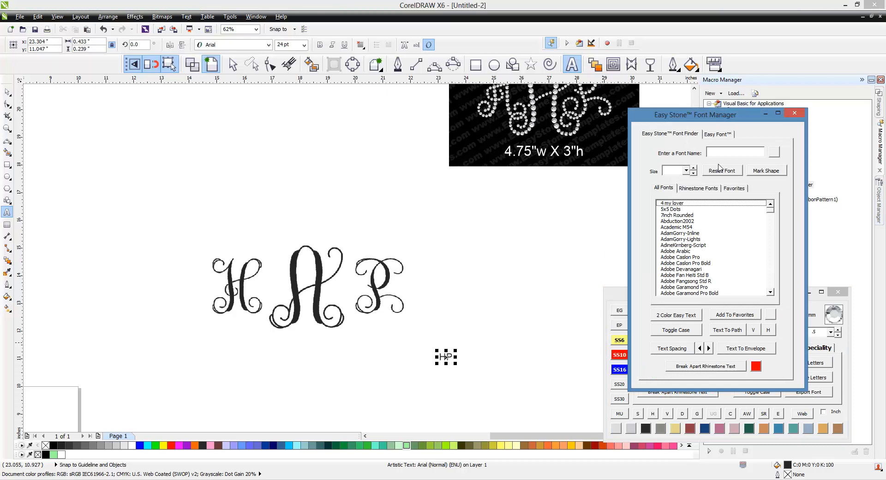
pyautogui.click(738, 152)
pyautogui.write('On th')
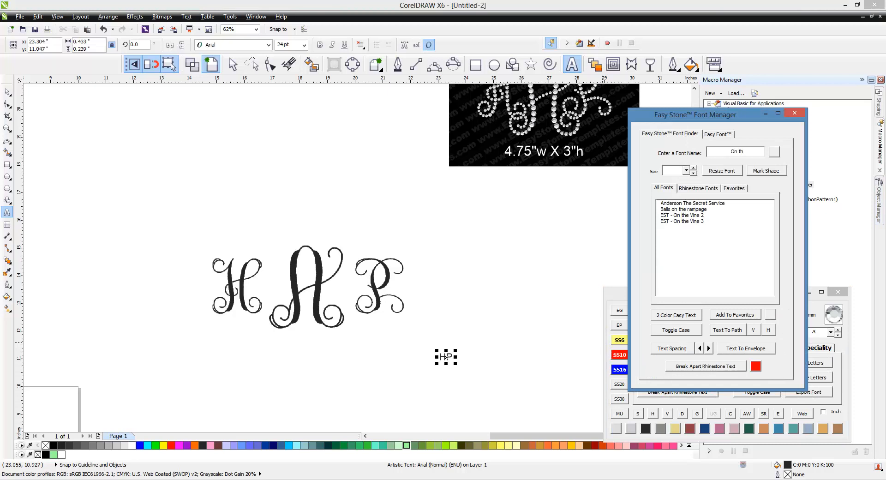
pyautogui.click(685, 215)
# Enlarge the HP text to about 4.29 by 2.25 inches and place it just below the solid black letters
pyautogui.click(7, 93)
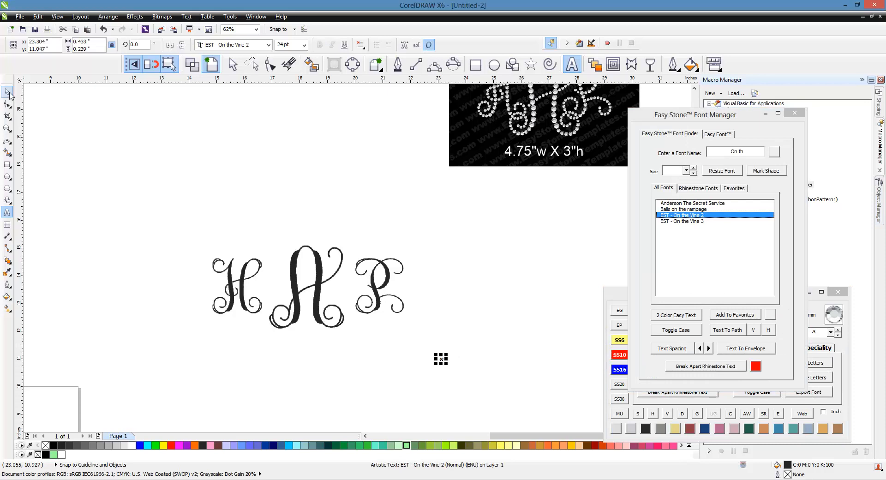
pyautogui.click(446, 355)
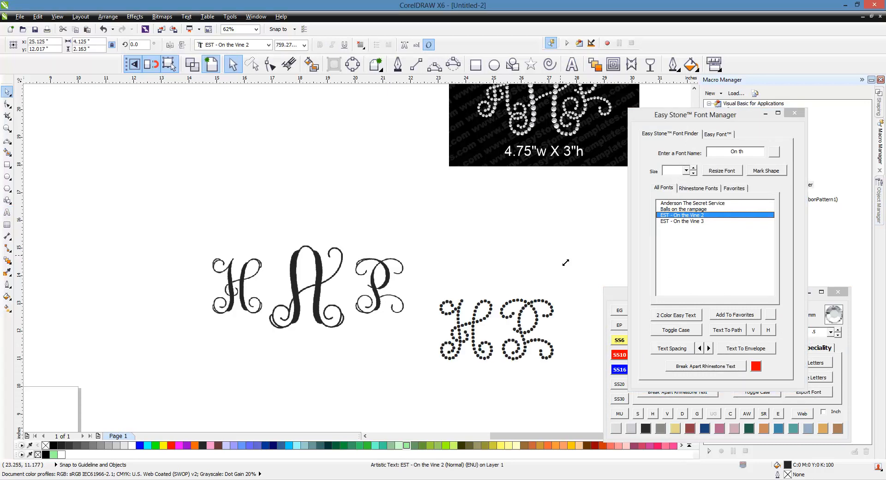
pyautogui.moveTo(478, 340); pyautogui.dragTo(340, 382)
pyautogui.click(457, 389)
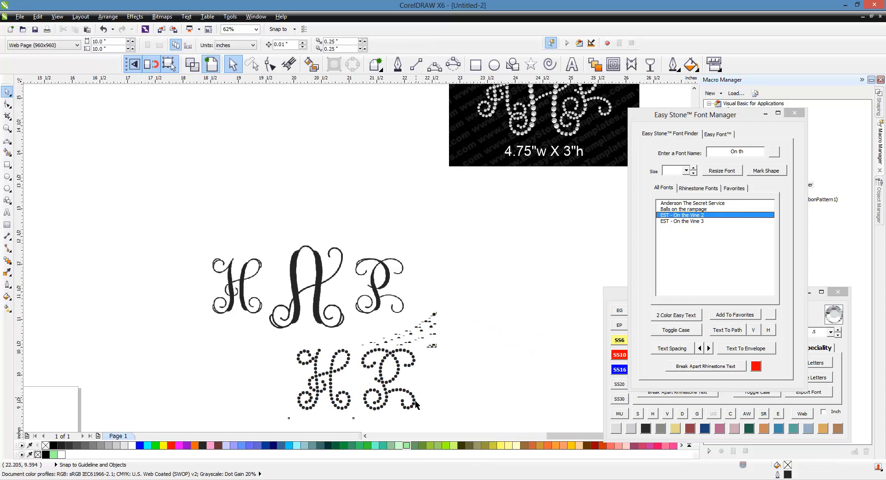
pyautogui.scroll(1, 415, 401)
pyautogui.scroll(-1, 346, 326)
pyautogui.scroll(1, 347, 329)
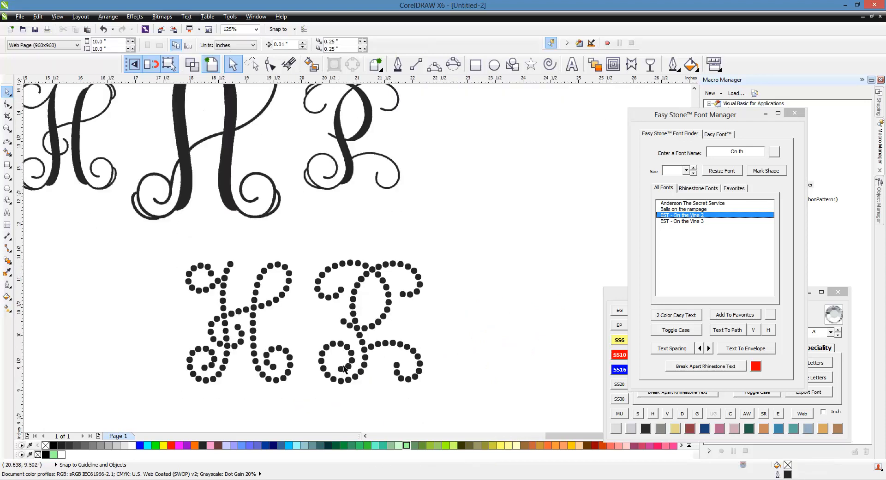
pyautogui.click(371, 359)
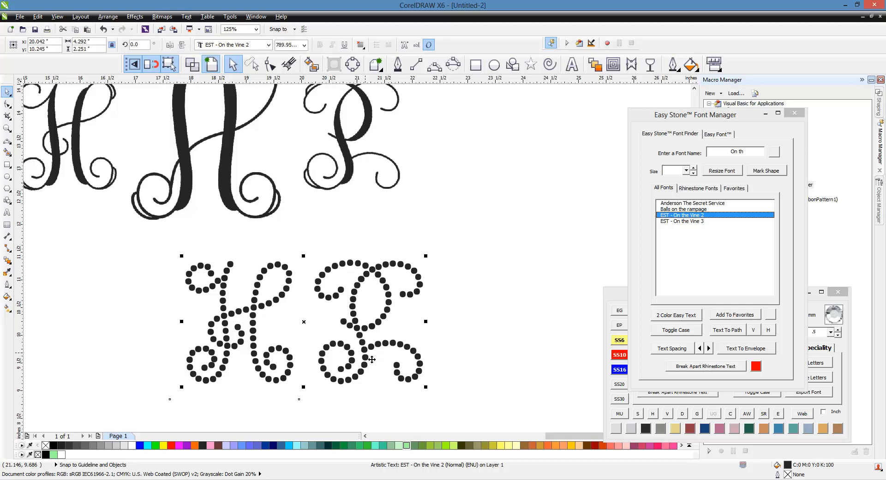
pyautogui.moveTo(371, 359); pyautogui.dragTo(364, 363)
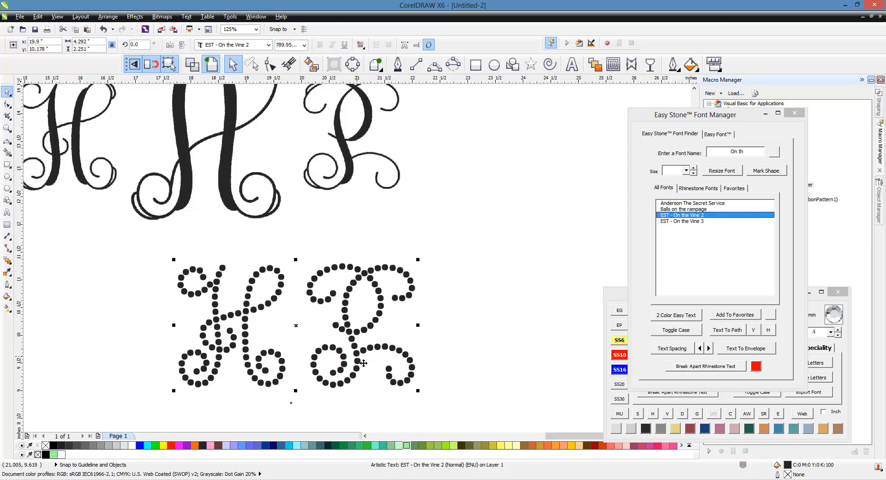
# Resize the HP rhinestone text to stone size 2.6 and check the size of a single stone in the P
pyautogui.click(686, 170)
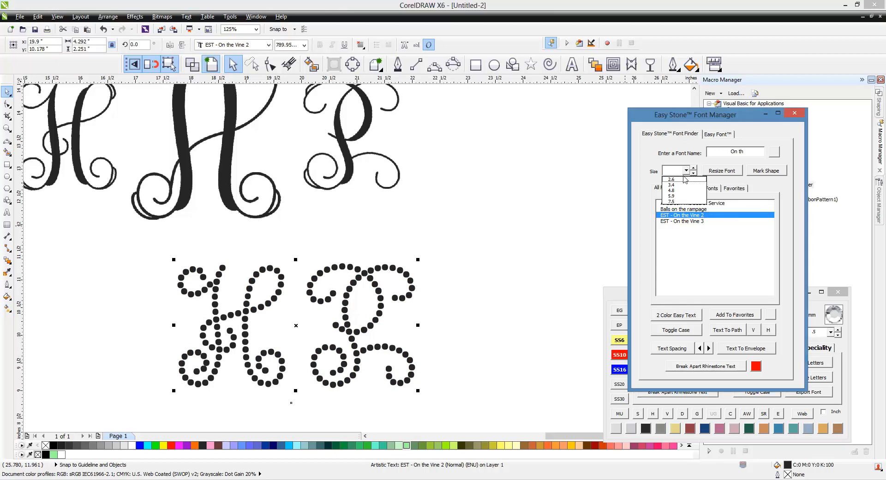
pyautogui.click(684, 179)
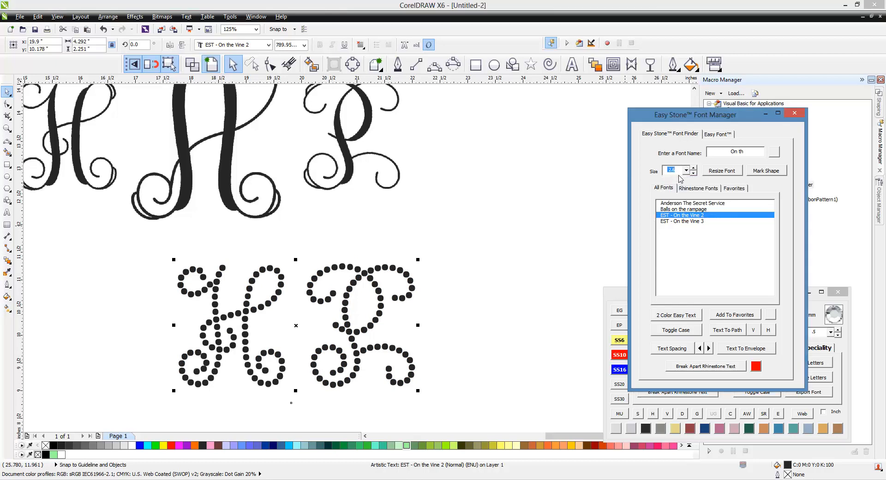
pyautogui.click(733, 172)
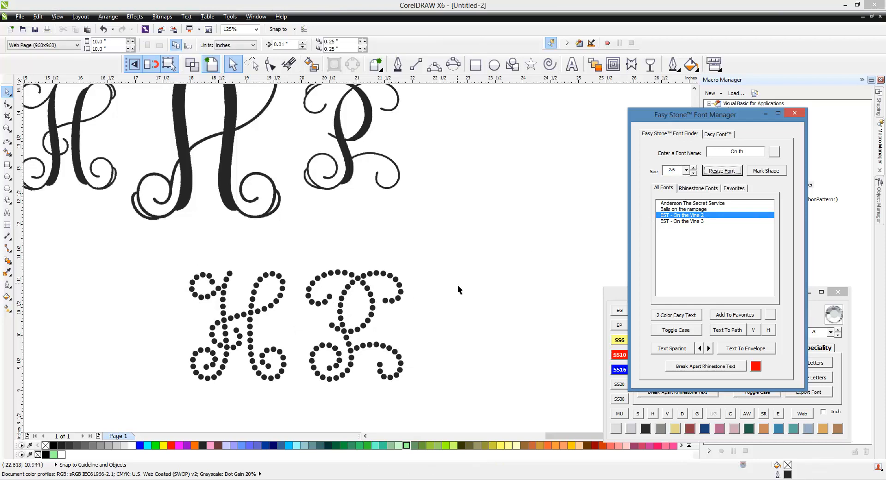
pyautogui.click(397, 299)
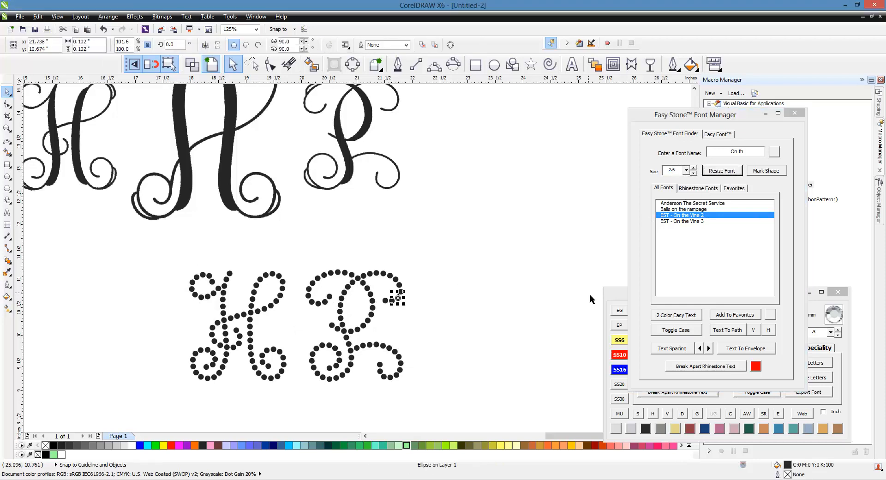
pyautogui.click(622, 297)
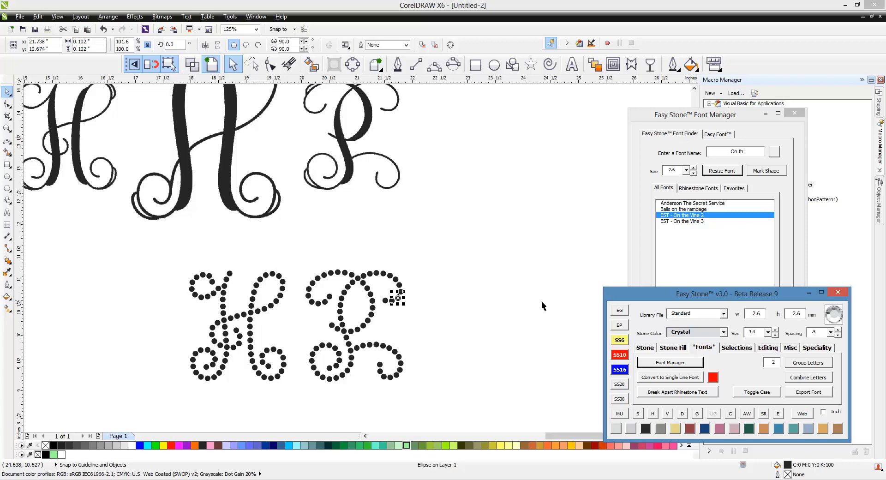
pyautogui.click(477, 294)
# Move all the H and P stones to the lower left of the solid letters and color them light grey
pyautogui.scroll(-2, 343, 225)
pyautogui.moveTo(240, 234); pyautogui.dragTo(405, 329)
pyautogui.moveTo(297, 294); pyautogui.dragTo(123, 350)
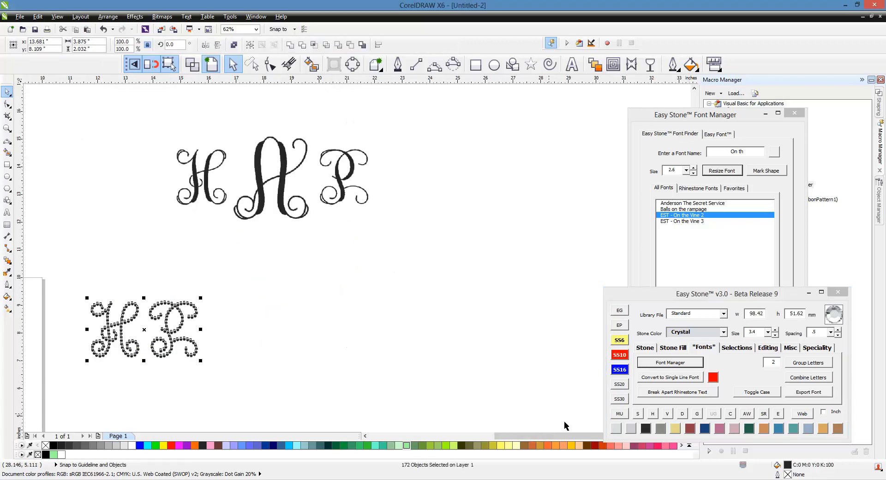
pyautogui.click(617, 429)
pyautogui.click(263, 384)
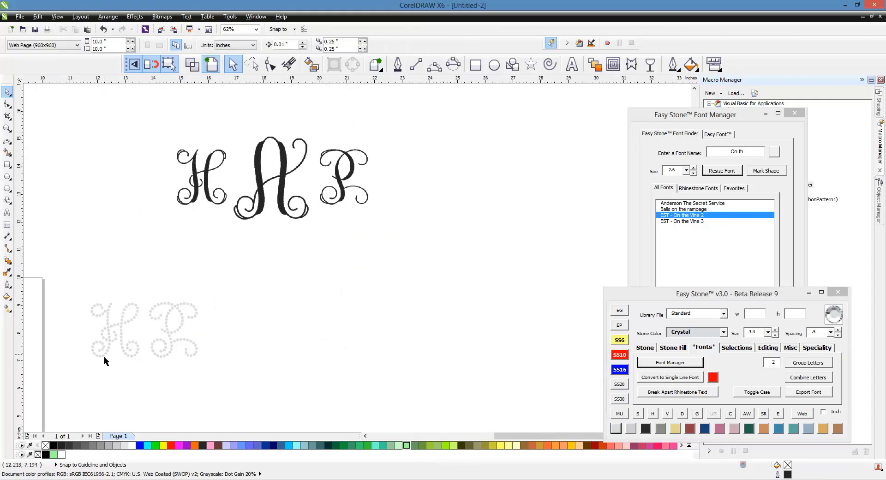
# Add artistic text reading A below the solid black P and apply the EST - On the Vine 3 font
pyautogui.click(577, 68)
pyautogui.click(425, 248)
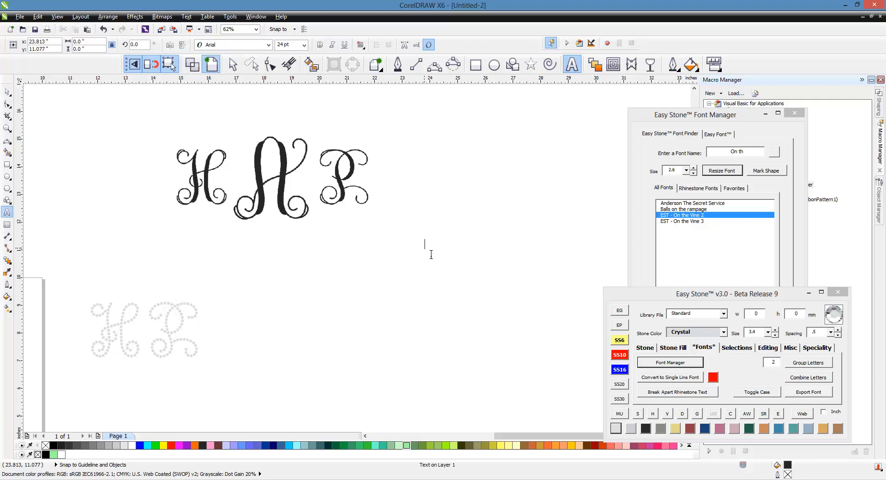
pyautogui.write('A')
pyautogui.press('Escape')
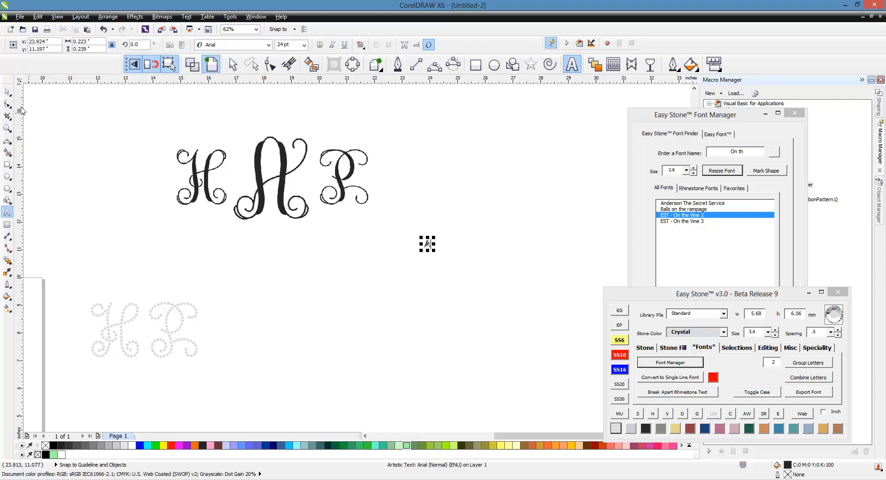
pyautogui.click(686, 221)
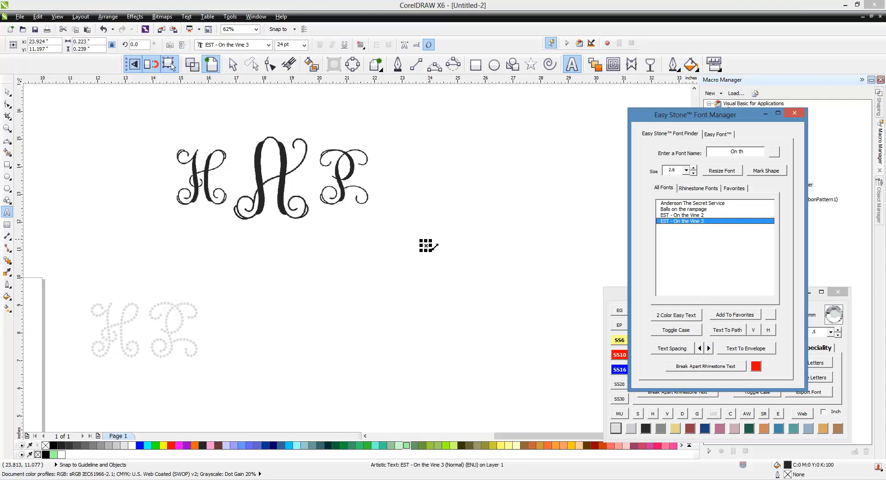
# Enlarge the A text to about 2.77 by 3.21 inches and resize its font to stone size 2.6
pyautogui.moveTo(432, 245); pyautogui.dragTo(555, 160)
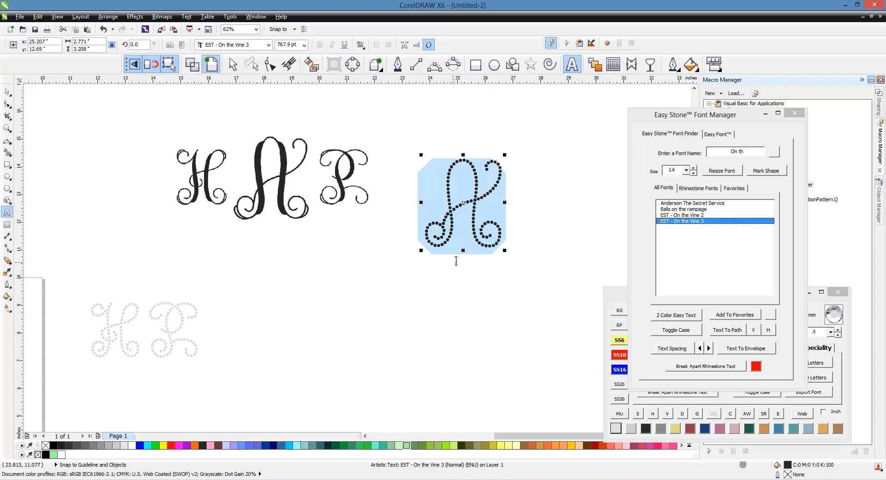
pyautogui.click(8, 92)
pyautogui.click(167, 172)
pyautogui.click(480, 221)
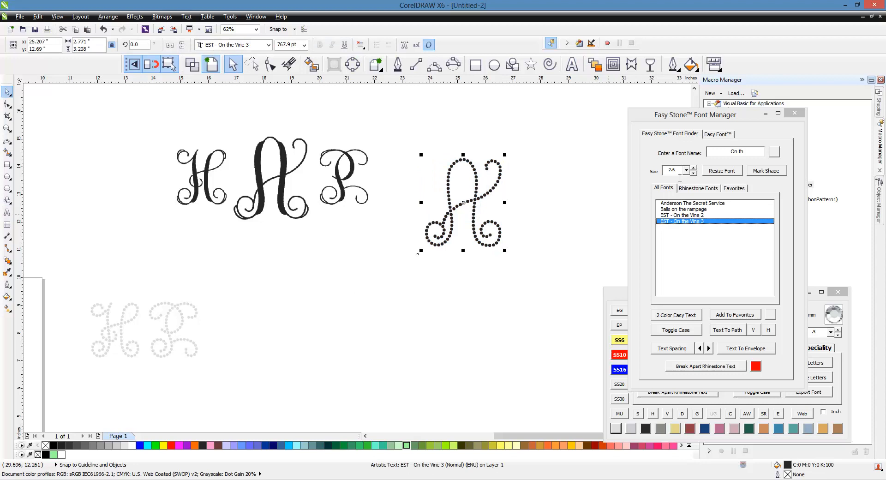
pyautogui.click(716, 171)
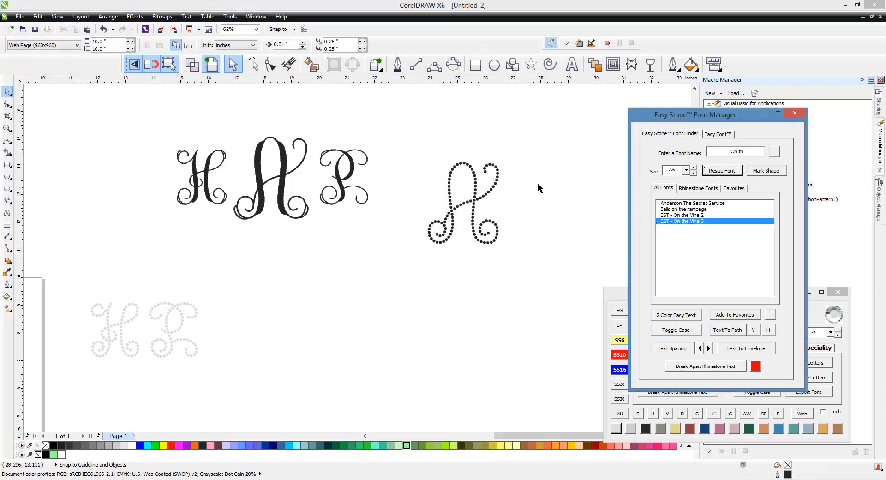
# Color the A stones light grey and place the letter below the solid black monogram, to the right of the stone P
pyautogui.moveTo(452, 225); pyautogui.dragTo(375, 283)
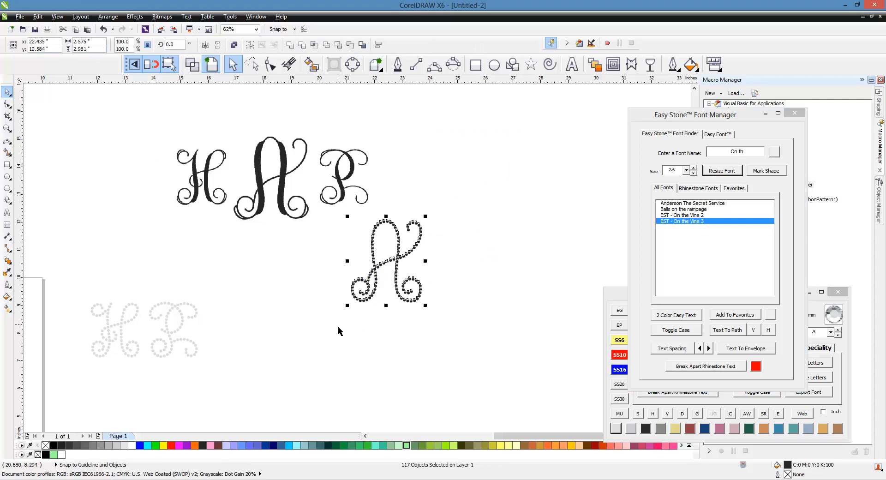
pyautogui.click(628, 437)
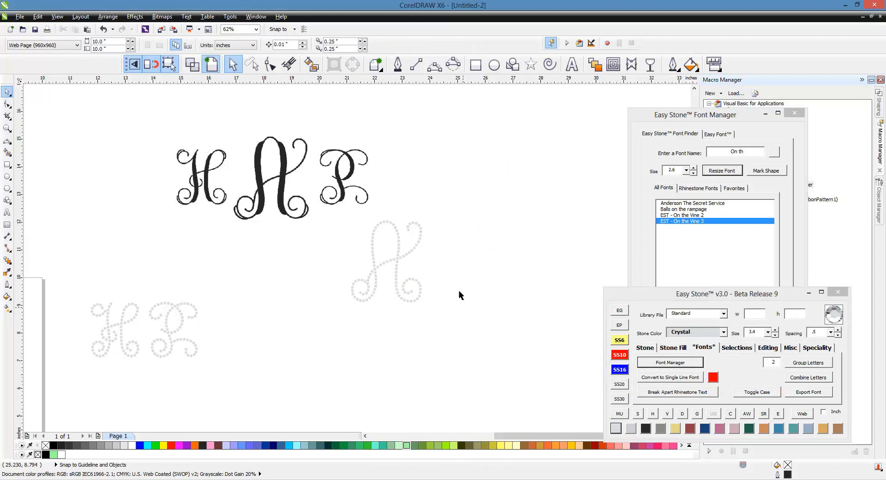
pyautogui.moveTo(378, 297); pyautogui.dragTo(319, 359)
pyautogui.click(309, 399)
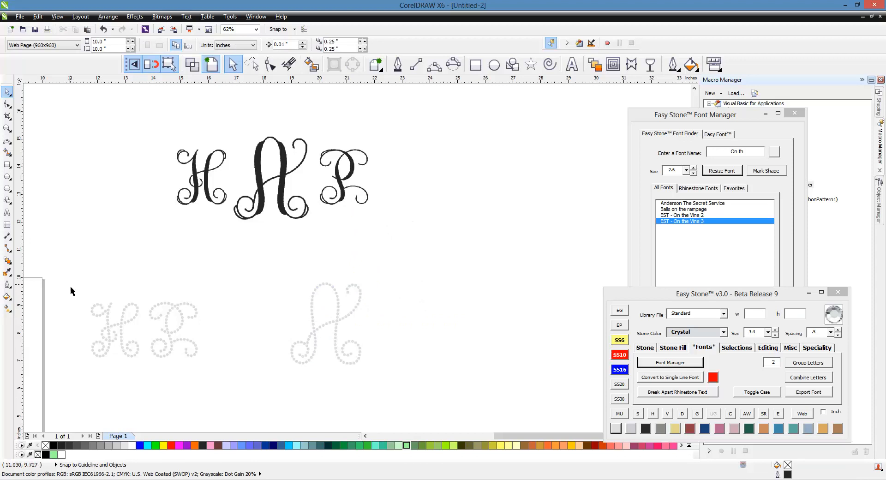
# Move the rhinestone H up to the left of the solid black H and select all its stones
pyautogui.moveTo(68, 291); pyautogui.dragTo(143, 372)
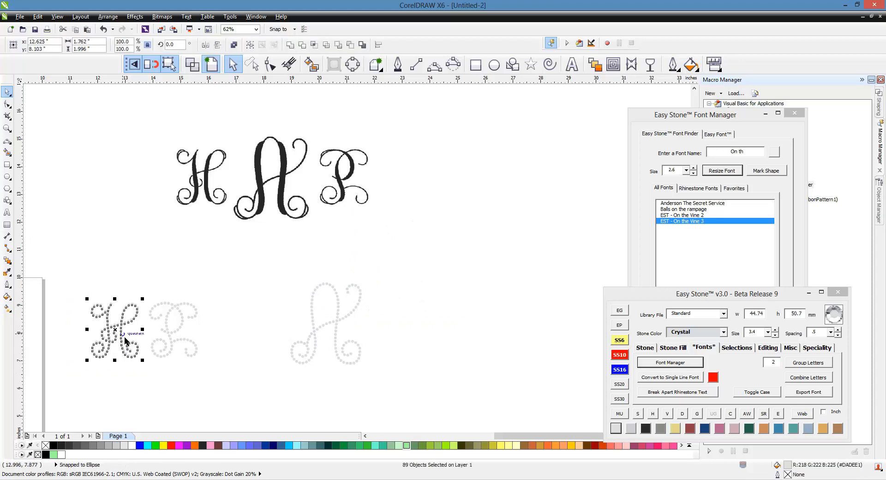
pyautogui.moveTo(123, 340); pyautogui.dragTo(141, 186)
pyautogui.scroll(-1, 495, 281)
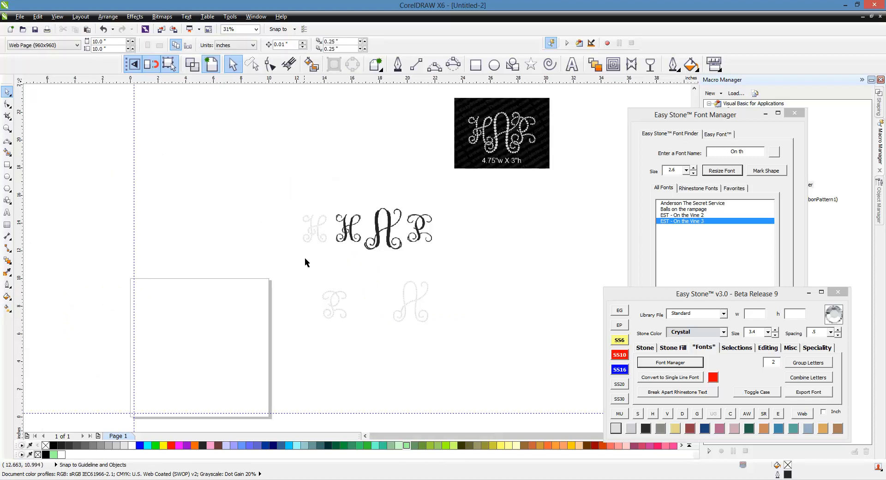
pyautogui.scroll(2, 310, 229)
pyautogui.moveTo(228, 142); pyautogui.dragTo(439, 324)
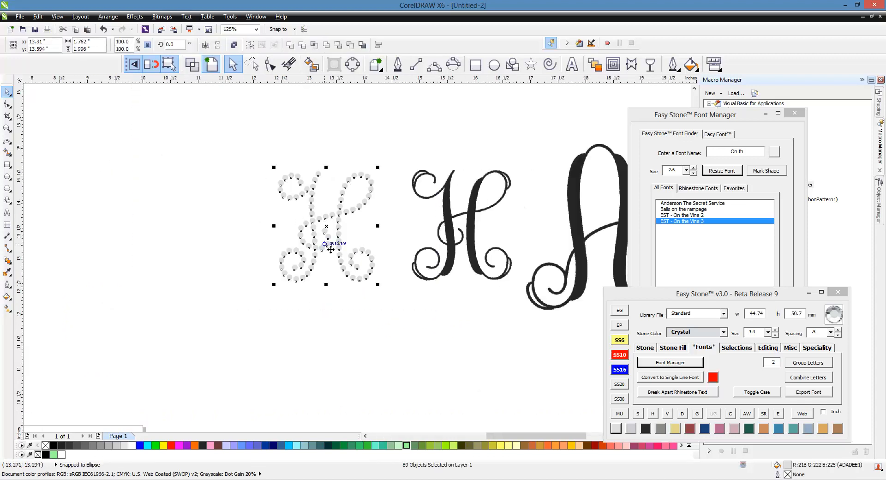
# Place a copy of the rhinestone H to the left of the original and add a black background behind it
pyautogui.moveTo(330, 249); pyautogui.dragTo(108, 249)
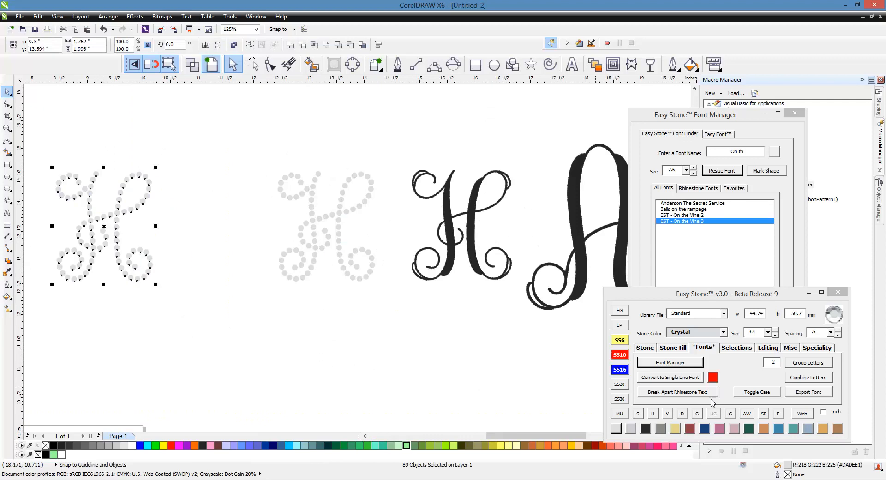
pyautogui.click(747, 413)
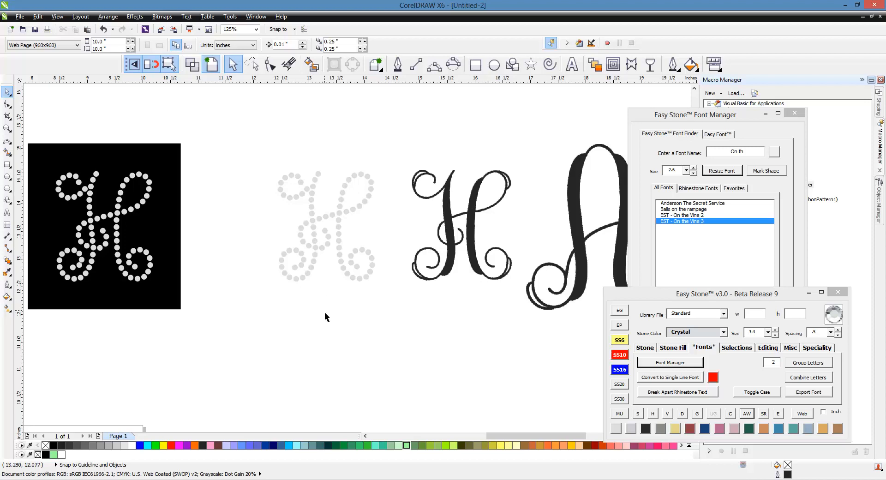
# Examine the stones where the crossbar meets the right stem of the original rhinestone H, comparing it with the solid H
pyautogui.scroll(2, 350, 189)
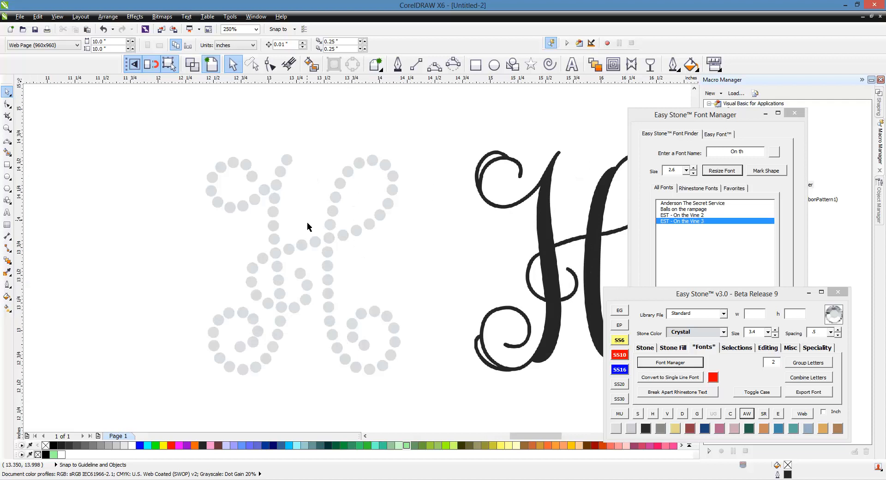
pyautogui.click(330, 242)
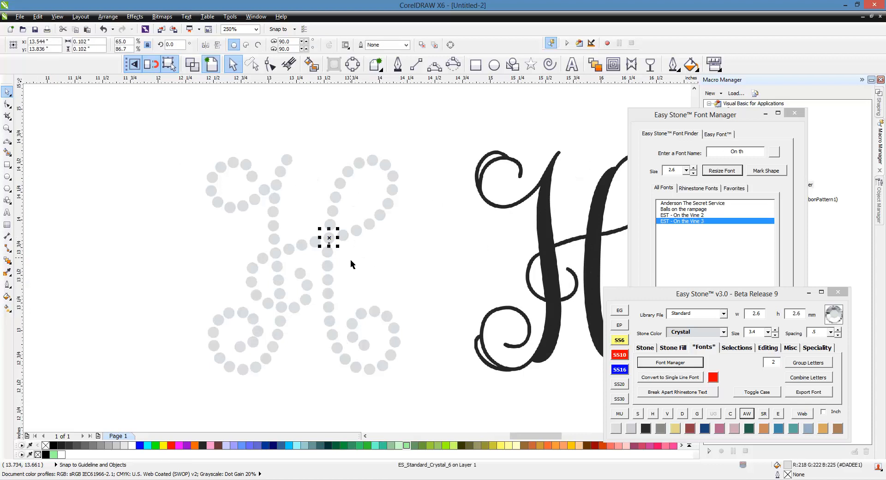
pyautogui.click(375, 264)
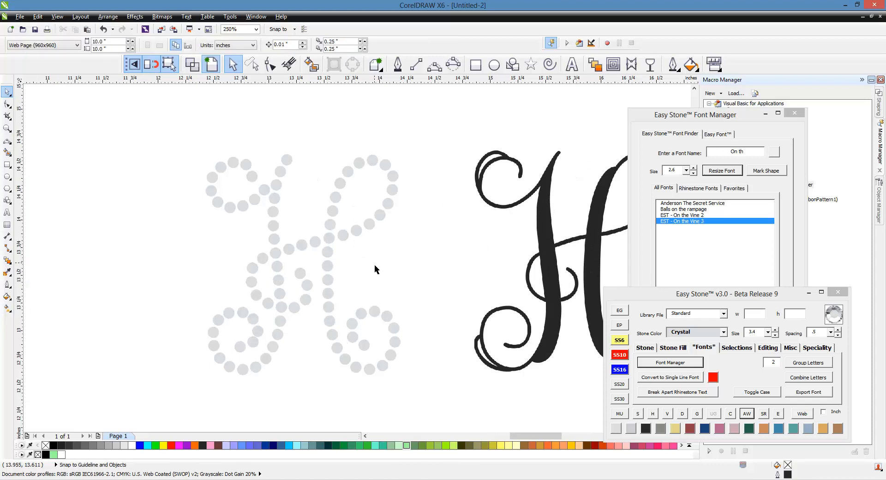
pyautogui.click(329, 243)
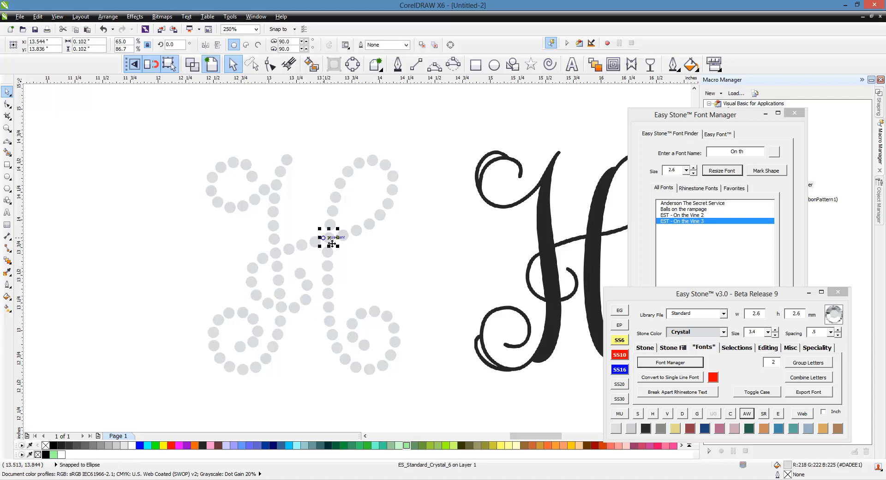
pyautogui.click(286, 373)
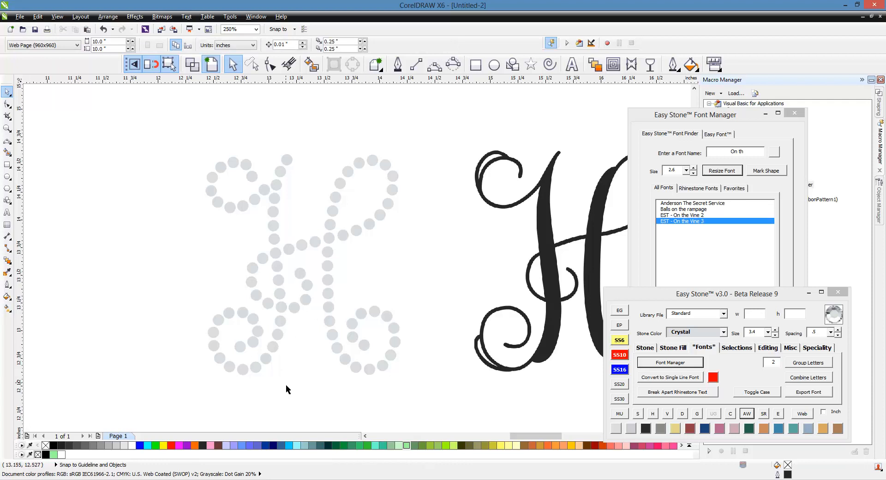
pyautogui.scroll(2, 408, 178)
pyautogui.scroll(-2, 408, 178)
pyautogui.scroll(-2, 388, 177)
pyautogui.scroll(2, 463, 179)
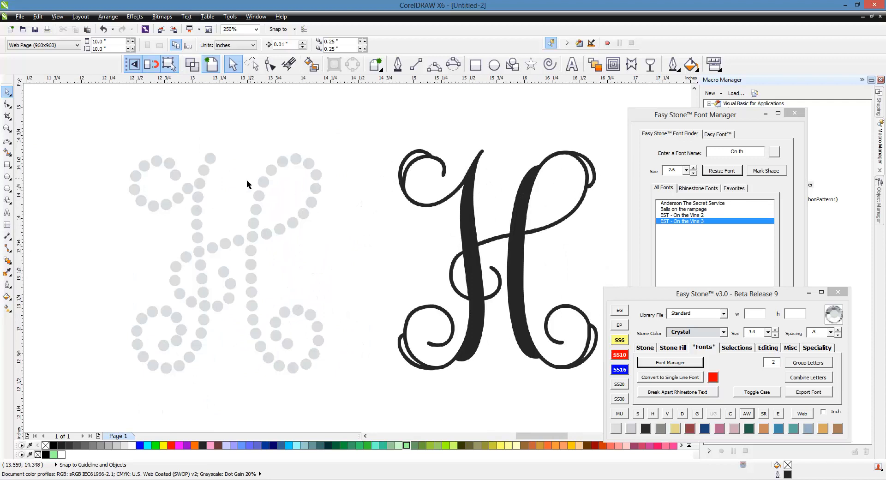
# Change the six stones on the upper part of the rhinestone H's right stem to SS10 using a freehand selection
pyautogui.scroll(2, 246, 179)
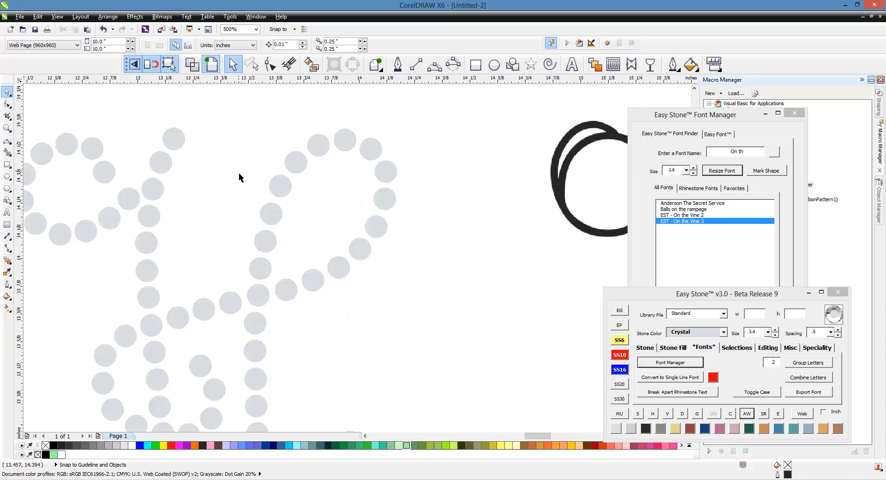
pyautogui.moveTo(239, 172); pyautogui.dragTo(308, 182)
pyautogui.click(251, 64)
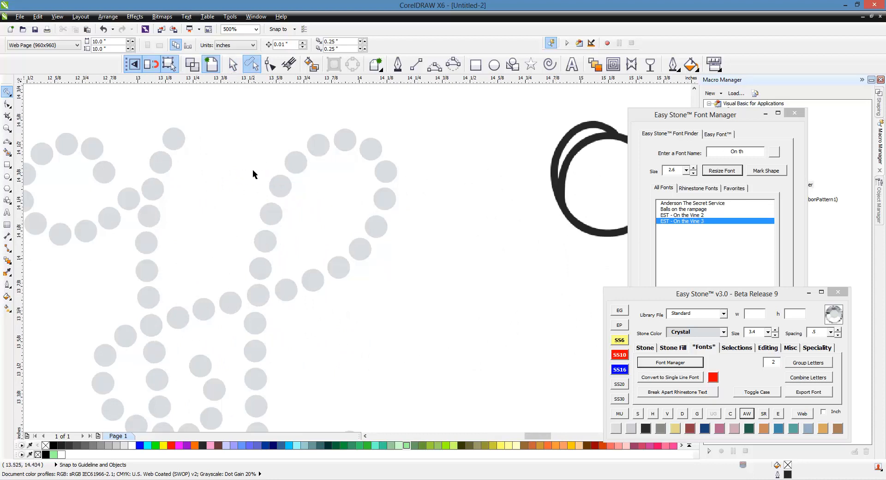
pyautogui.moveTo(281, 138)
pyautogui.mouseDown()
pyautogui.moveTo(322, 154)
pyautogui.moveTo(294, 285)
pyautogui.moveTo(281, 310)
pyautogui.moveTo(232, 311)
pyautogui.mouseUp()
pyautogui.click(619, 355)
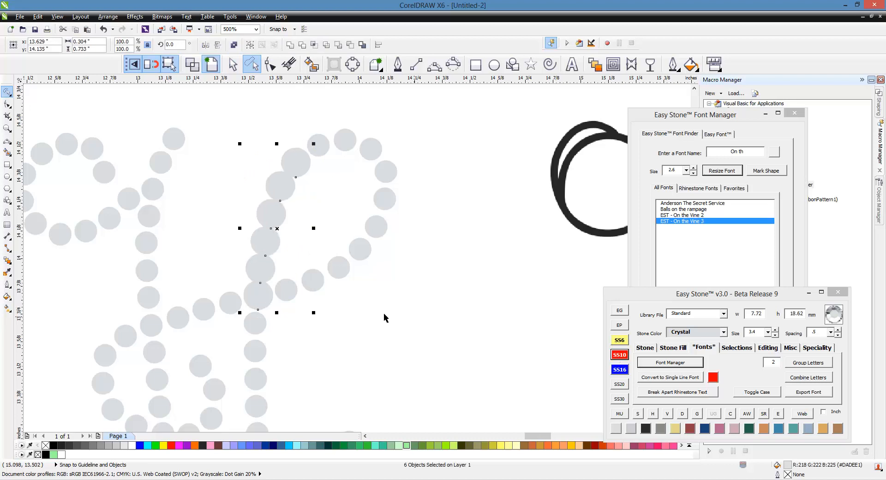
pyautogui.click(383, 313)
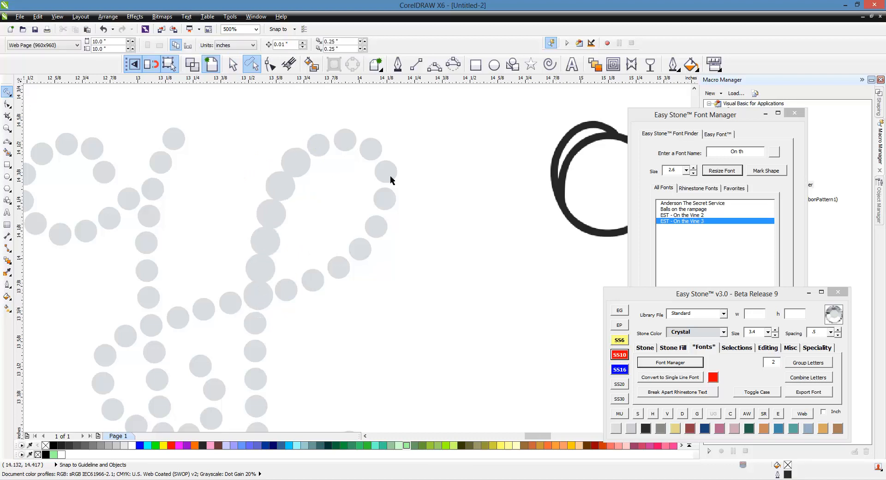
# Change the next two stones at the top of the right stem's loop to SS10
pyautogui.click(324, 152)
pyautogui.keyDown('shift'); pyautogui.click(350, 139); pyautogui.keyUp('shift')
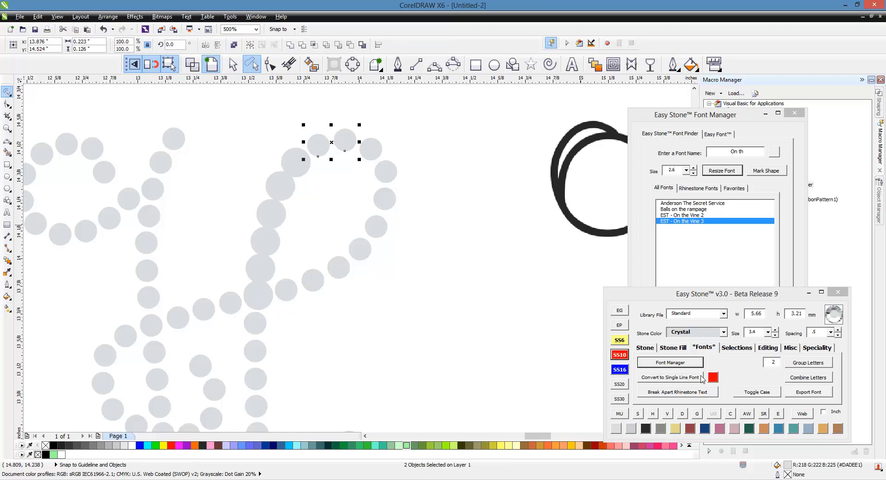
pyautogui.click(619, 369)
pyautogui.click(469, 331)
pyautogui.scroll(-2, 357, 198)
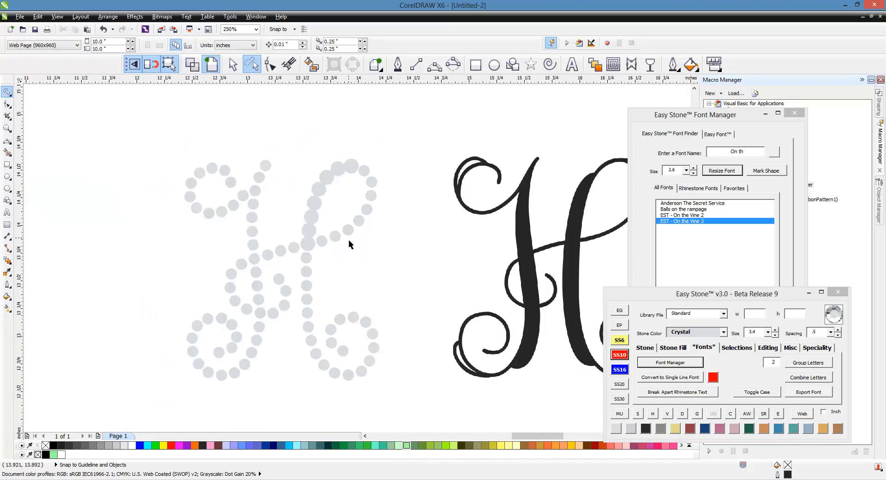
# Change the ten stones running from the crossbar down the right stem into its lower curl to SS10
pyautogui.scroll(-1, 314, 233)
pyautogui.scroll(1, 439, 270)
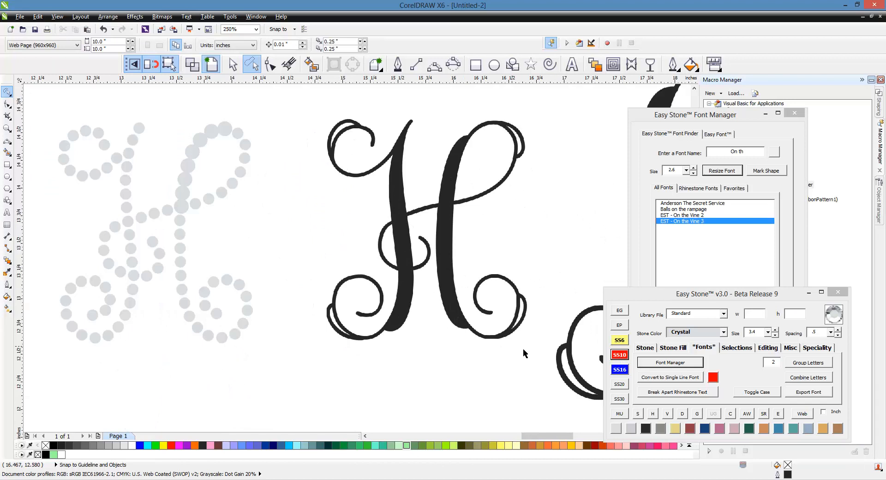
pyautogui.moveTo(165, 223)
pyautogui.mouseDown()
pyautogui.moveTo(192, 217)
pyautogui.moveTo(191, 283)
pyautogui.moveTo(223, 330)
pyautogui.moveTo(223, 358)
pyautogui.moveTo(180, 349)
pyautogui.mouseUp()
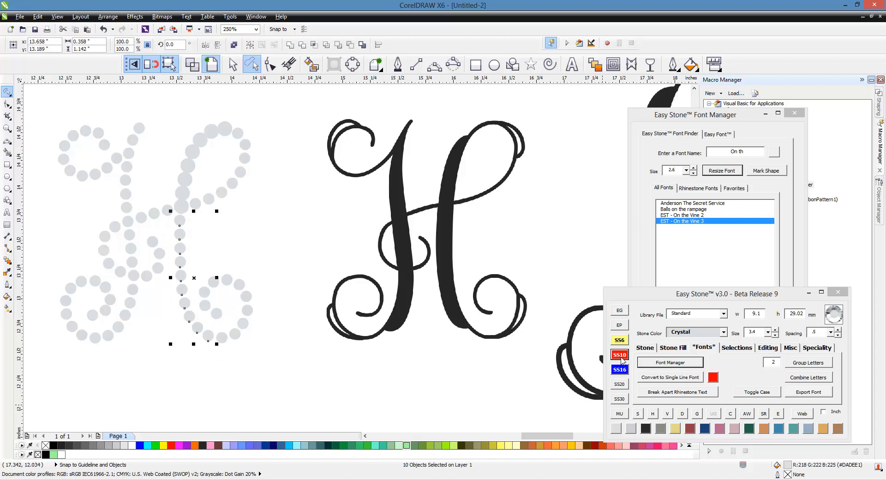
pyautogui.click(290, 371)
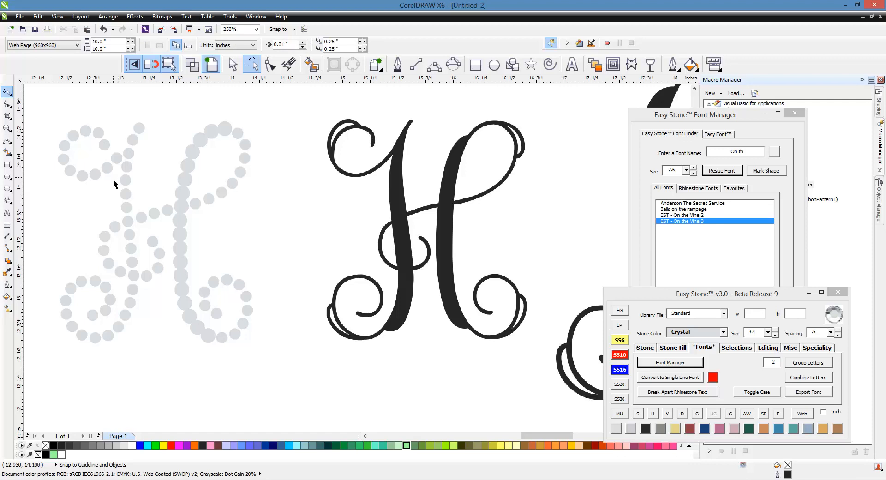
# Change the stones down the rhinestone H's left stem, from the upper junction into the lower curl, to SS10
pyautogui.moveTo(139, 218); pyautogui.dragTo(119, 232)
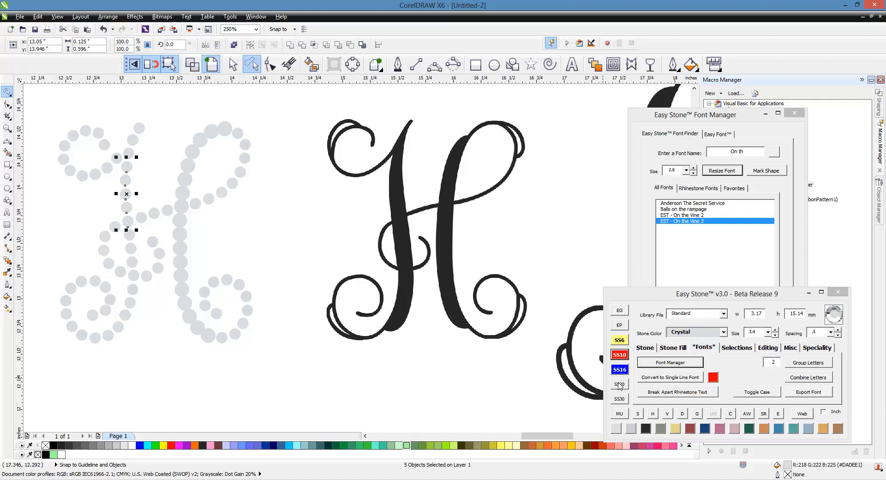
pyautogui.click(619, 368)
pyautogui.click(206, 360)
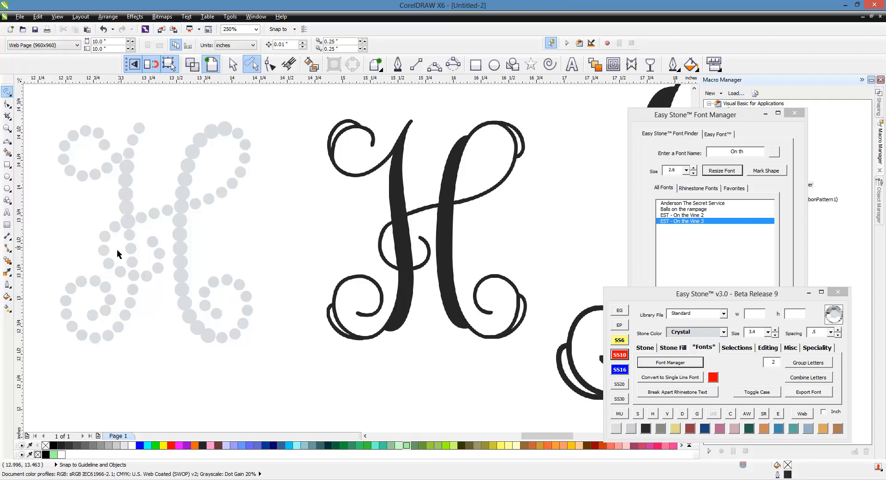
pyautogui.moveTo(116, 251)
pyautogui.mouseDown()
pyautogui.moveTo(136, 227)
pyautogui.moveTo(142, 311)
pyautogui.moveTo(118, 347)
pyautogui.moveTo(90, 356)
pyautogui.moveTo(87, 335)
pyautogui.moveTo(121, 317)
pyautogui.mouseUp()
pyautogui.click(627, 371)
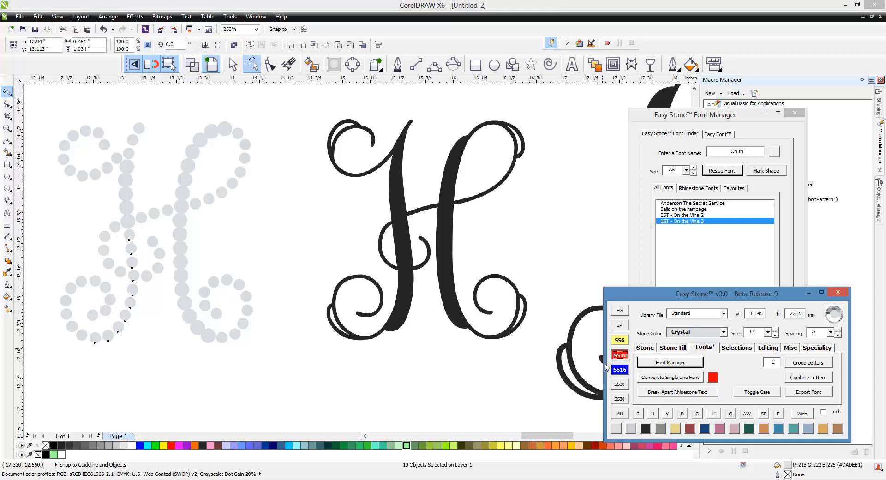
pyautogui.click(163, 369)
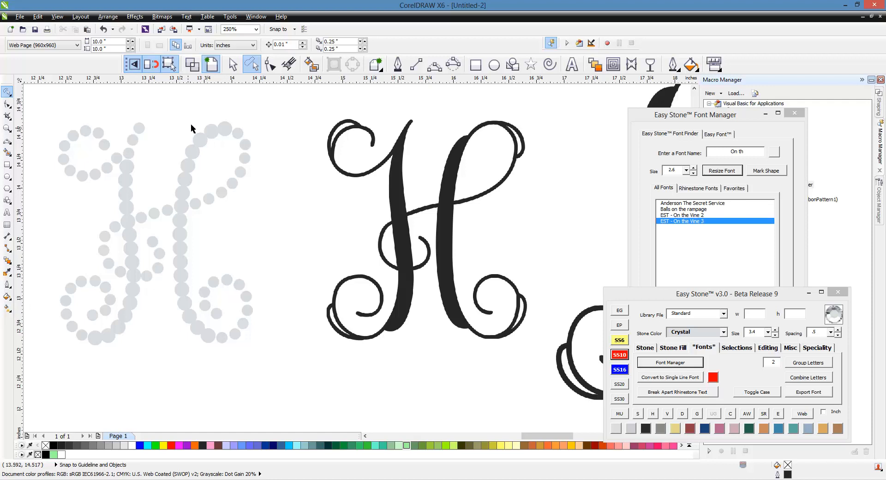
# Select the 16 stones from the right stem around its upper loop to the crossbar and re-space them along a path
pyautogui.scroll(2, 198, 116)
pyautogui.scroll(-3, 206, 308)
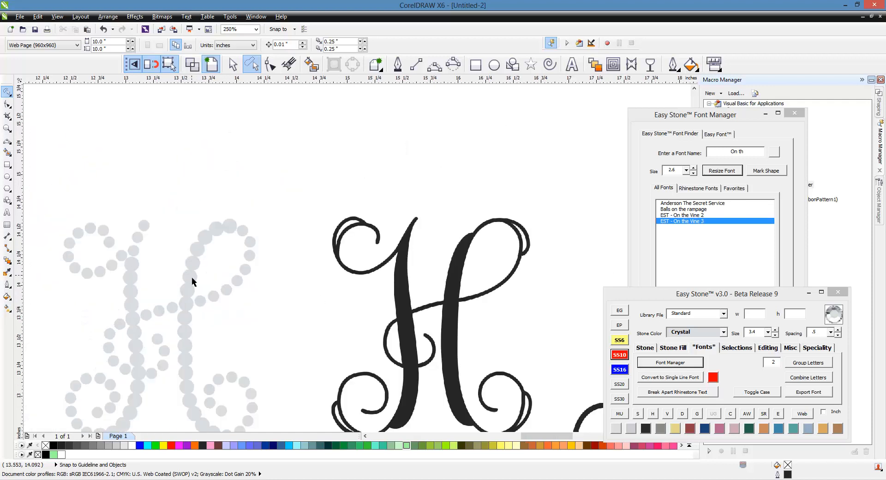
pyautogui.scroll(3, 174, 270)
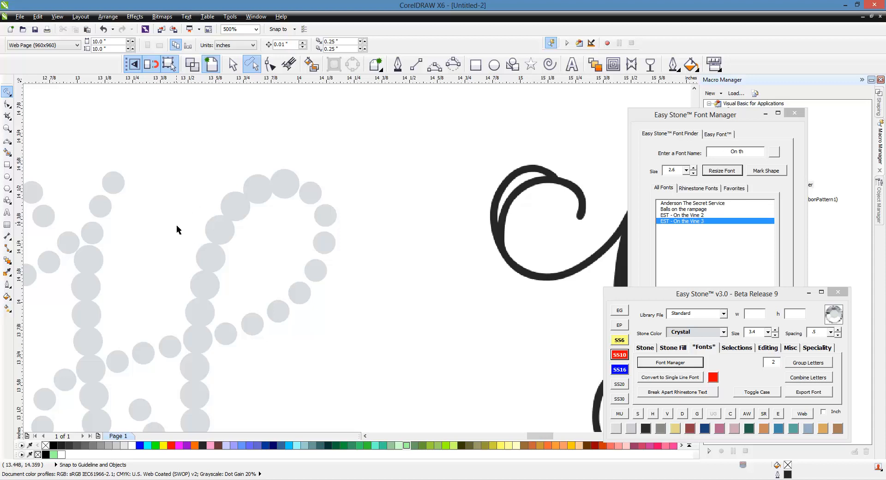
pyautogui.moveTo(178, 215)
pyautogui.mouseDown()
pyautogui.moveTo(251, 147)
pyautogui.moveTo(316, 143)
pyautogui.moveTo(376, 224)
pyautogui.moveTo(377, 273)
pyautogui.moveTo(349, 331)
pyautogui.moveTo(302, 357)
pyautogui.moveTo(172, 357)
pyautogui.mouseUp()
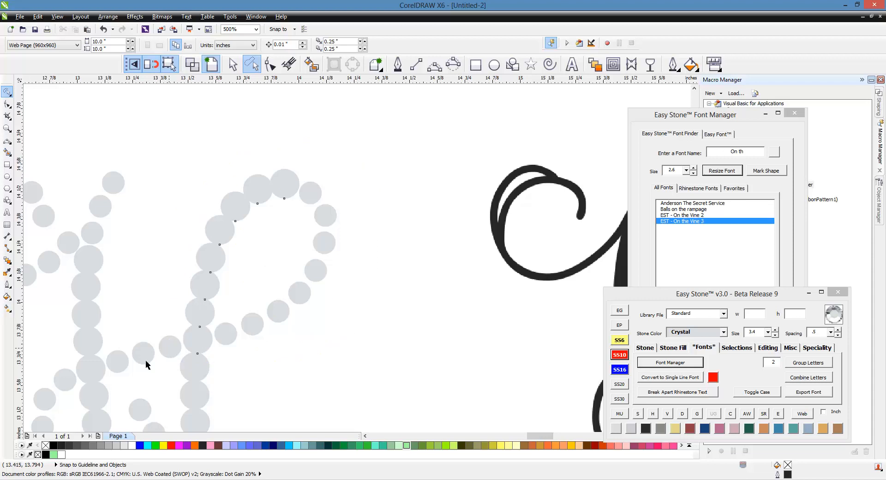
pyautogui.keyDown('shift'); pyautogui.click(207, 344); pyautogui.keyUp('shift')
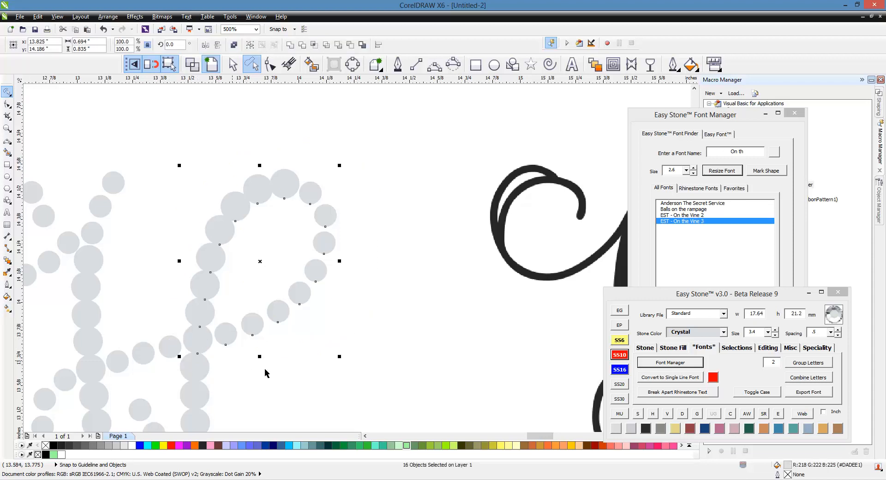
pyautogui.click(759, 348)
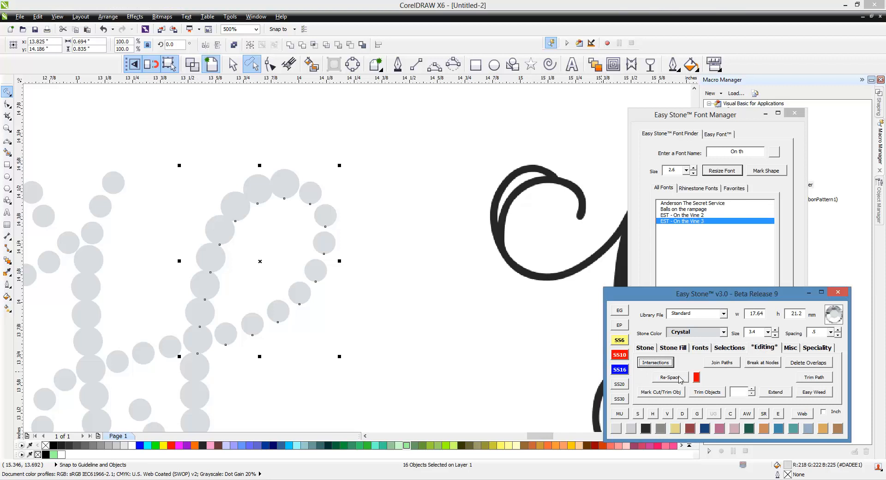
pyautogui.click(678, 377)
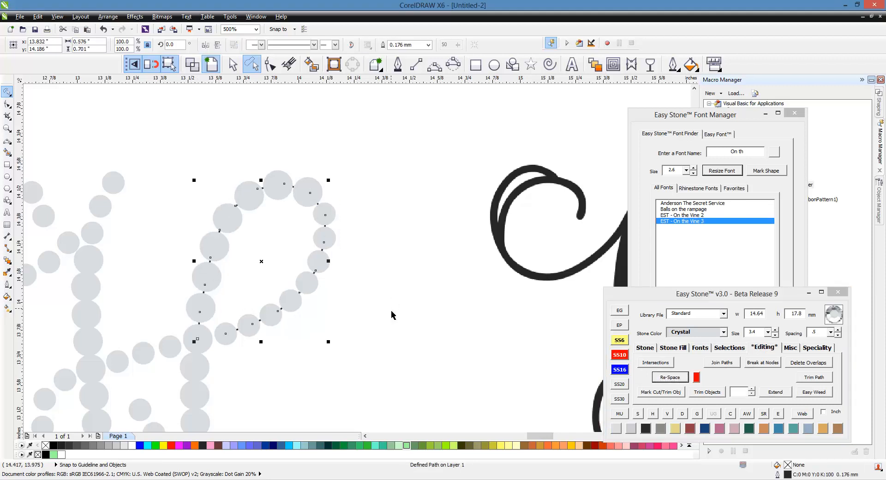
pyautogui.click(392, 313)
# Show the design in wireframe, delete the large stone at the loop's upper right, and re-space the remaining stones along the path
pyautogui.click(192, 64)
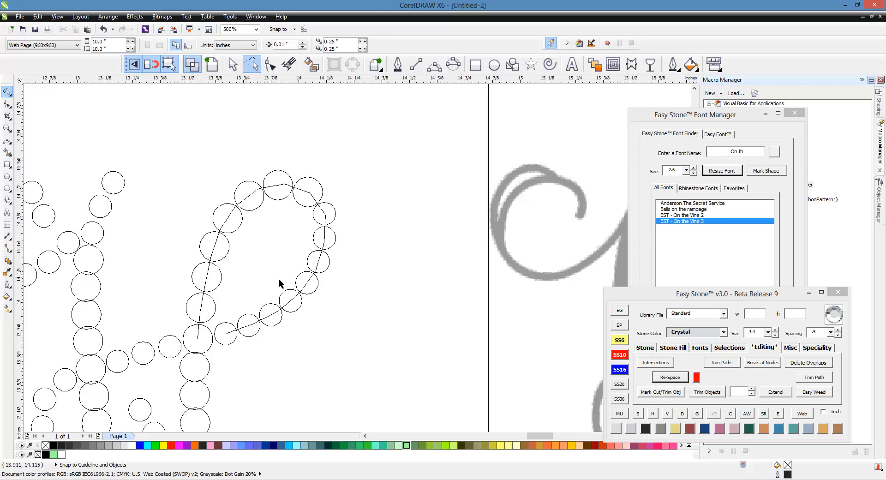
pyautogui.click(322, 192)
pyautogui.press('Delete')
pyautogui.click(310, 196)
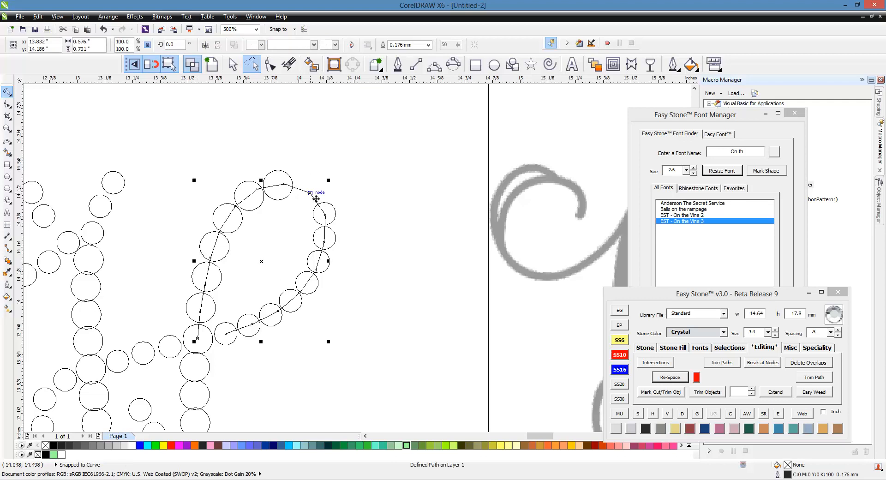
pyautogui.click(662, 377)
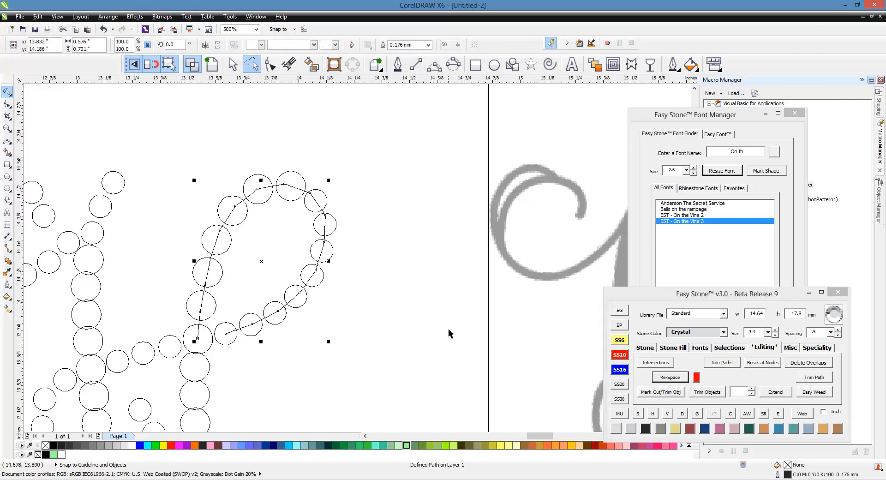
pyautogui.click(357, 344)
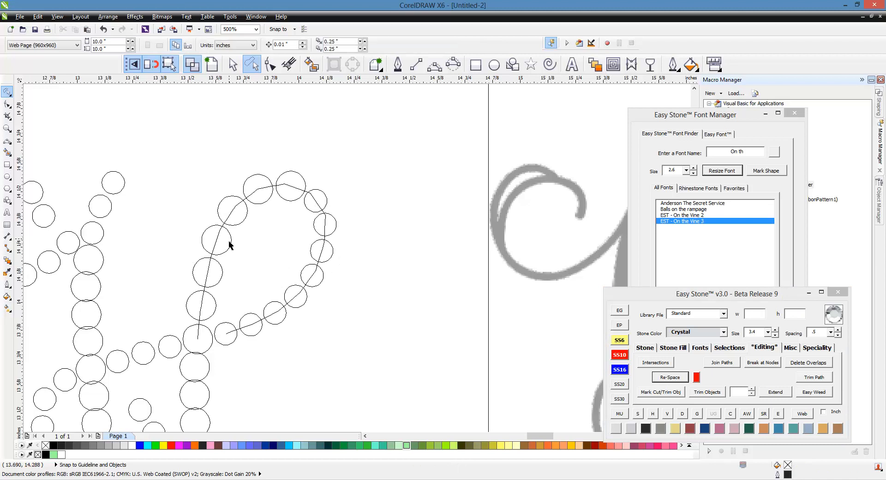
# Delete the third small stone from the crossbar end of the loop and select the loop's path
pyautogui.click(284, 319)
pyautogui.click(285, 319)
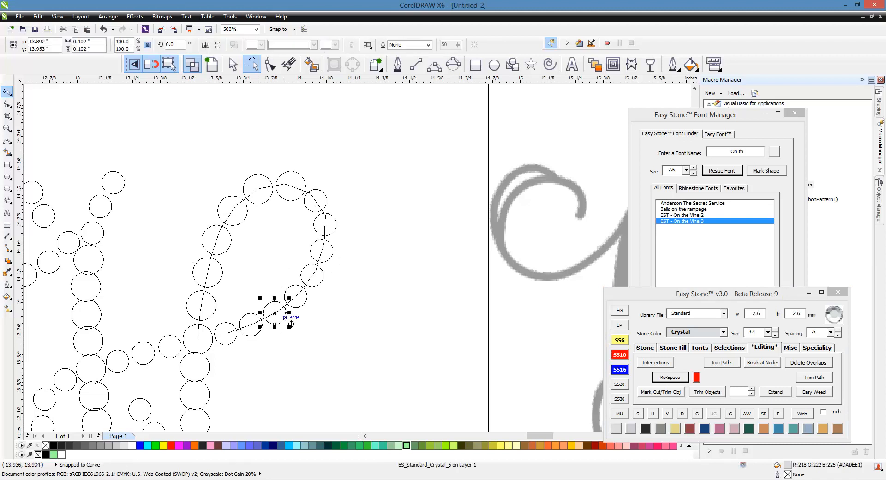
pyautogui.click(290, 324)
pyautogui.click(269, 303)
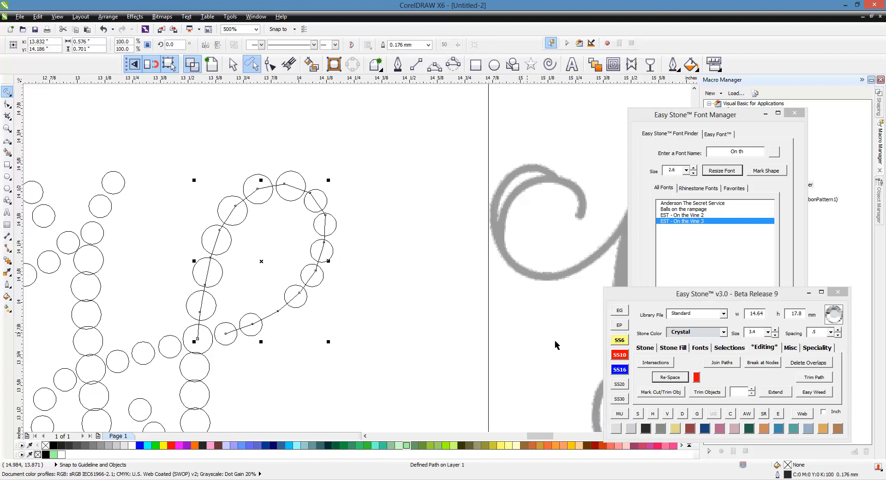
# Try to re-space the remaining loop stones along the selected path
pyautogui.click(665, 376)
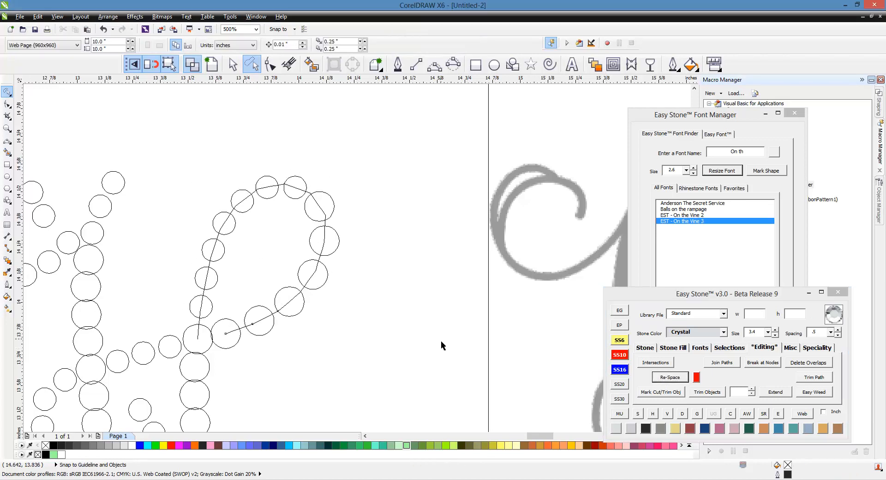
pyautogui.hotkey('ctrl', 'z')
pyautogui.click(402, 336)
# Nudge the two small stones at the crossbar end of the right loop away from the stem and re-space the loop's stones along its path
pyautogui.scroll(1, 243, 328)
pyautogui.moveTo(270, 332); pyautogui.dragTo(284, 320)
pyautogui.moveTo(212, 350); pyautogui.dragTo(227, 350)
pyautogui.click(308, 297)
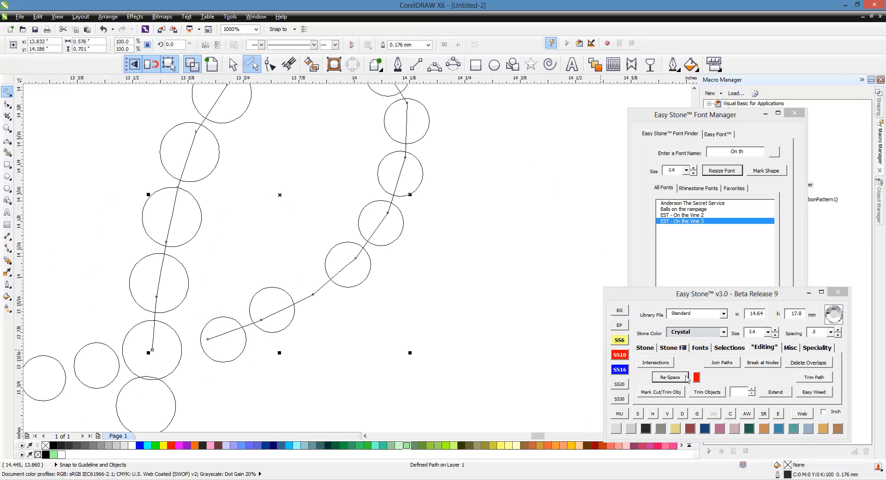
pyautogui.click(677, 379)
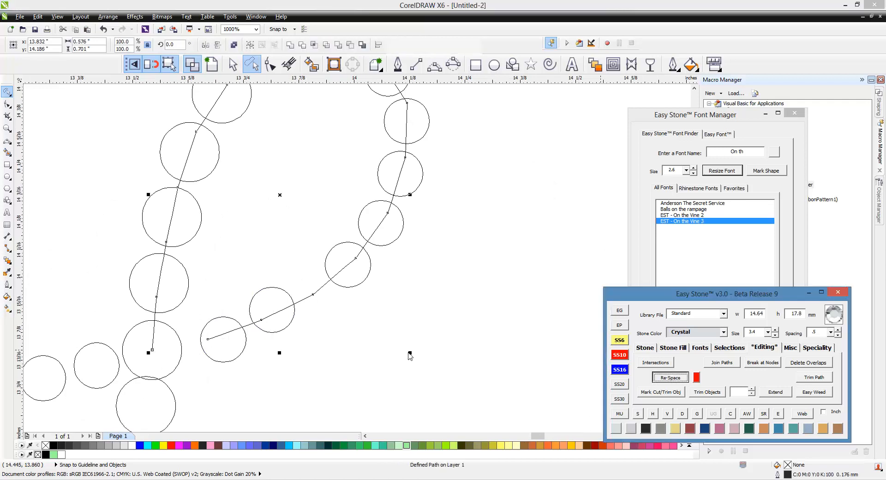
pyautogui.click(409, 351)
pyautogui.scroll(-1, 334, 300)
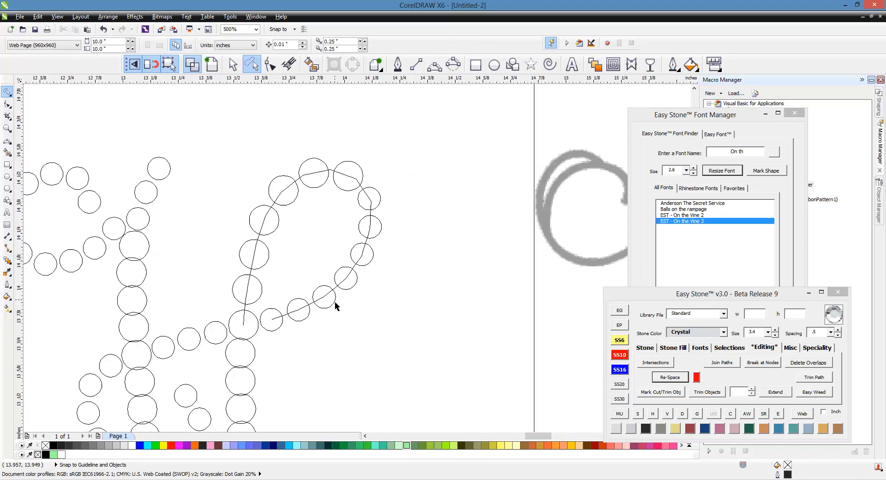
# Delete the right loop's path and nudge the two small stones beside the stem into even spacing
pyautogui.click(322, 298)
pyautogui.click(313, 255)
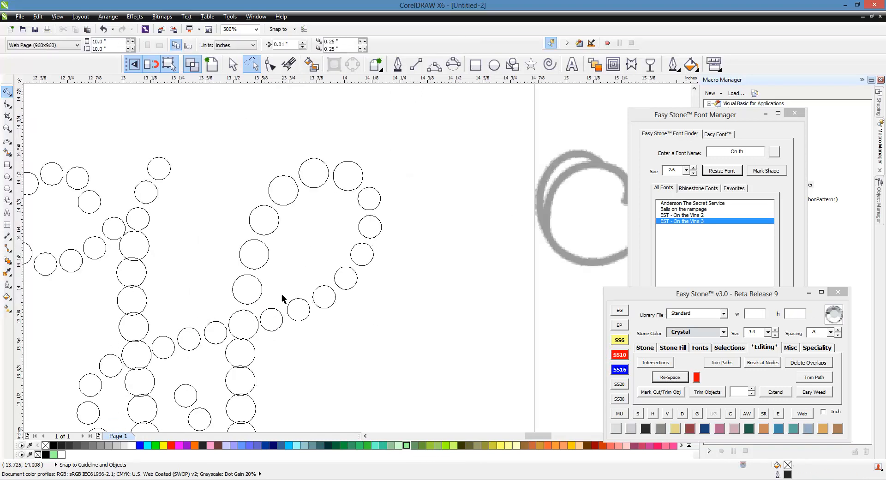
pyautogui.scroll(2, 270, 324)
pyautogui.click(270, 324)
pyautogui.moveTo(382, 319); pyautogui.dragTo(389, 314)
# Switch from wireframe back to the filled view of the stones
pyautogui.click(206, 64)
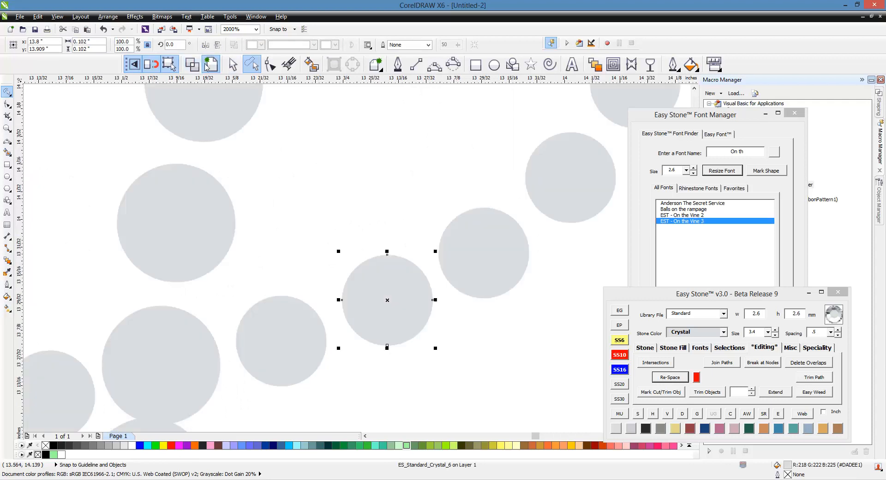
pyautogui.click(330, 157)
pyautogui.scroll(-3, 310, 209)
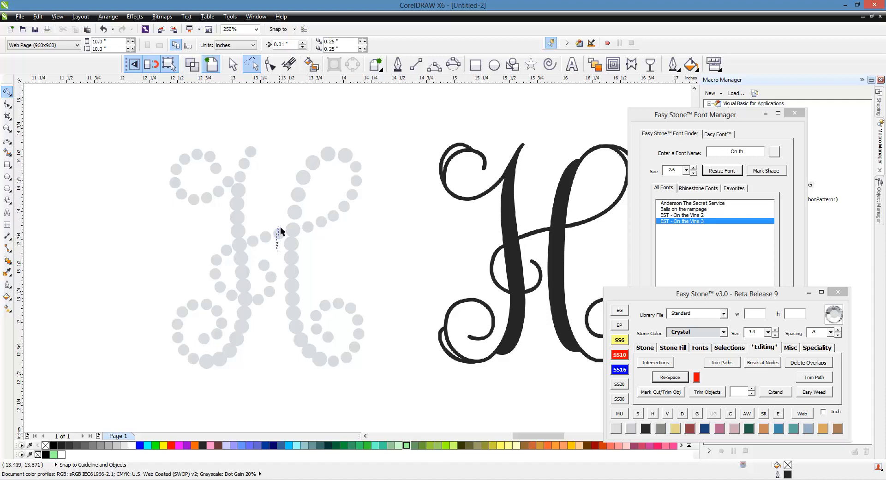
# Select the stones from the crossbar down the right stem and around its lower curl, and re-space them along a path
pyautogui.moveTo(397, 344)
pyautogui.mouseDown()
pyautogui.moveTo(281, 390)
pyautogui.moveTo(295, 239)
pyautogui.mouseUp()
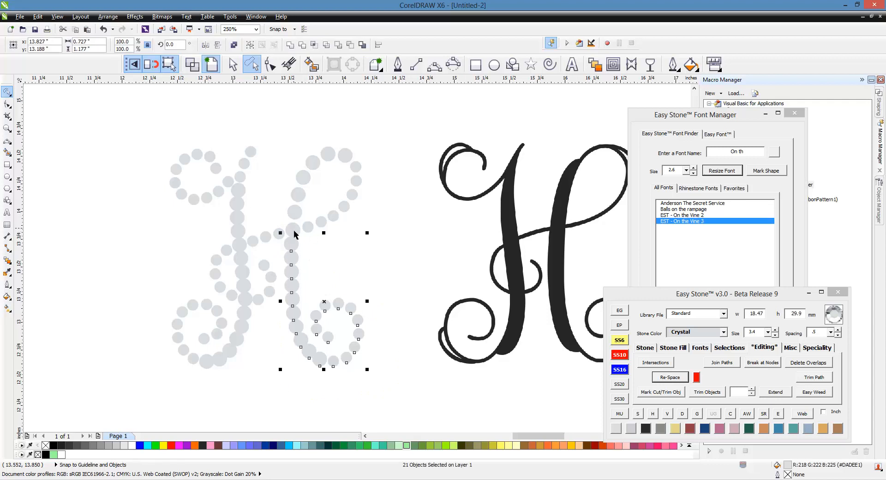
pyautogui.keyDown('shift'); pyautogui.click(295, 230); pyautogui.keyUp('shift')
pyautogui.click(672, 378)
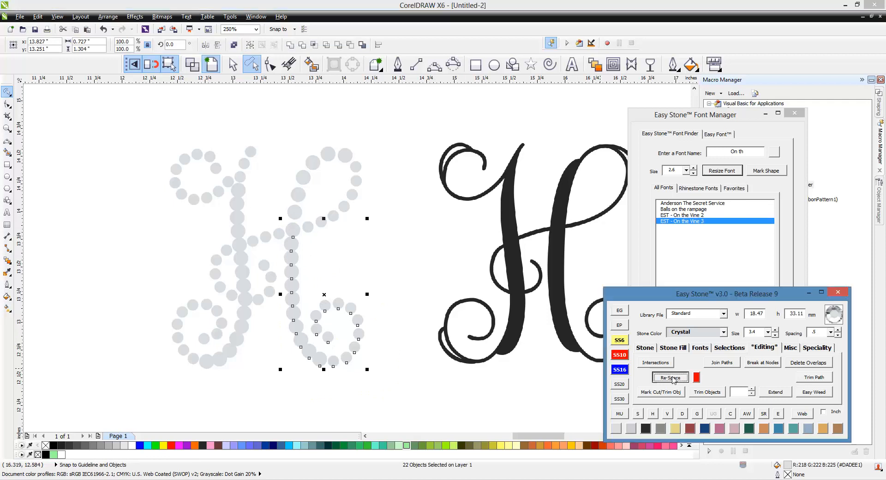
pyautogui.click(331, 396)
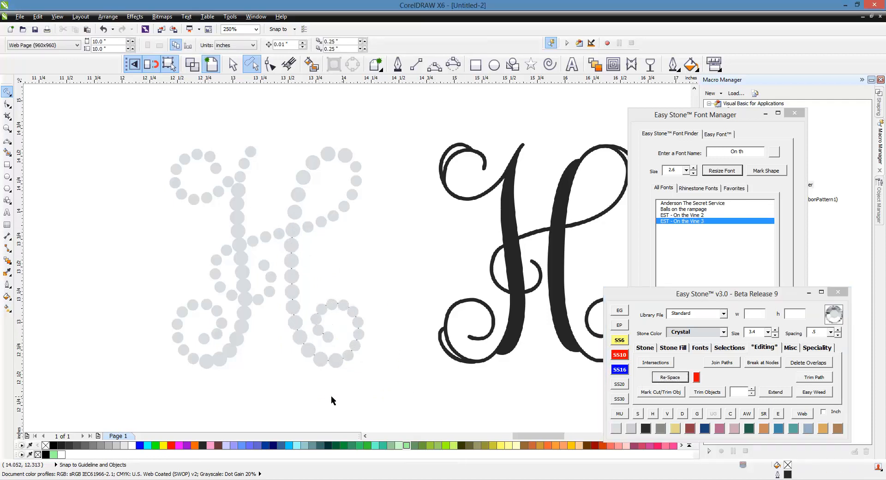
# Delete the large stone at the lower left of the right stem's curl and re-space the remaining stones along the path
pyautogui.click(320, 359)
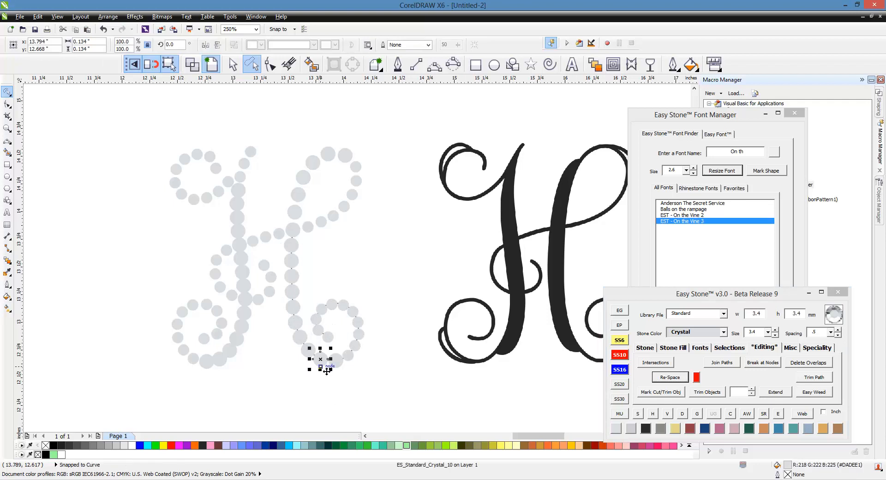
pyautogui.press('Delete')
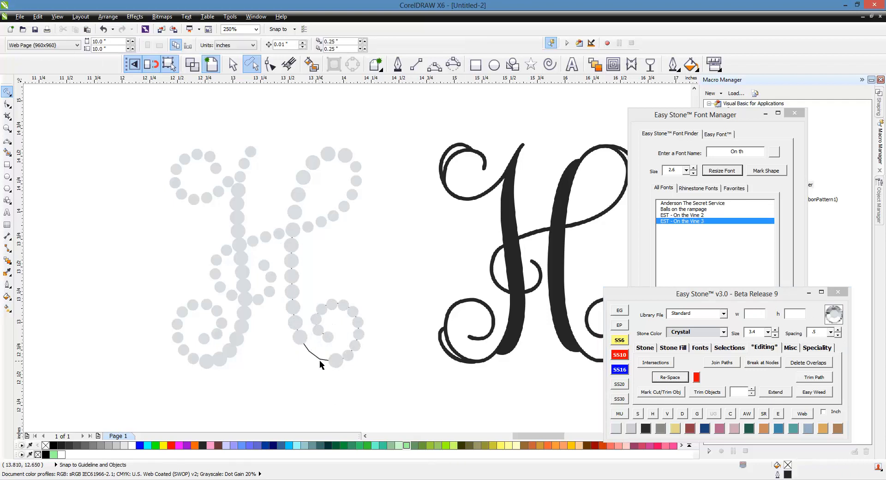
pyautogui.click(319, 359)
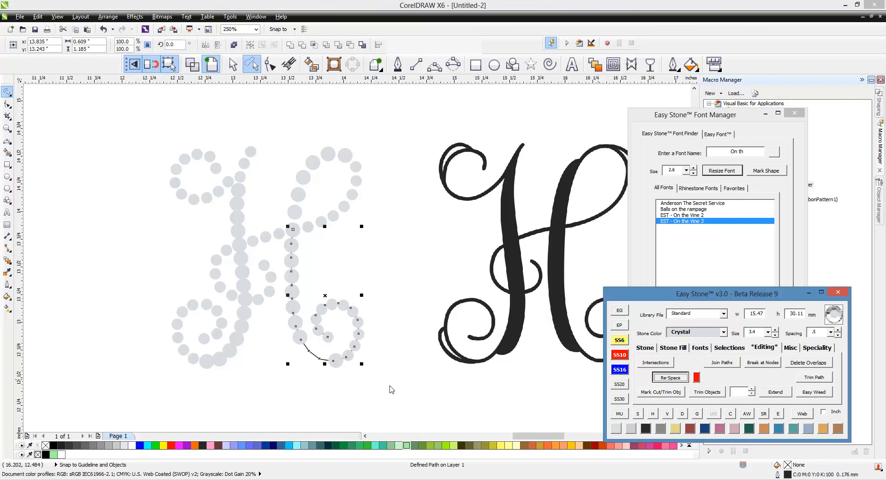
pyautogui.click(353, 266)
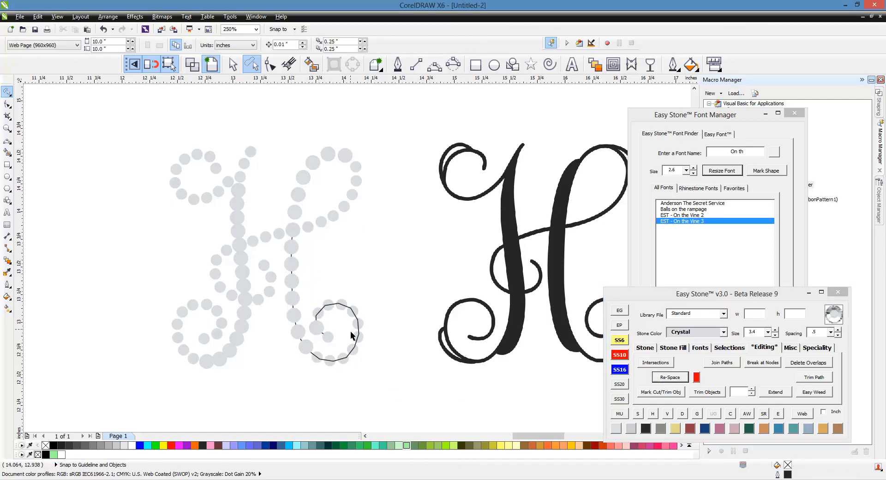
# Delete the stray large stone near the inner end of the right curl and re-space the remaining stones along the path
pyautogui.scroll(2, 317, 333)
pyautogui.click(317, 332)
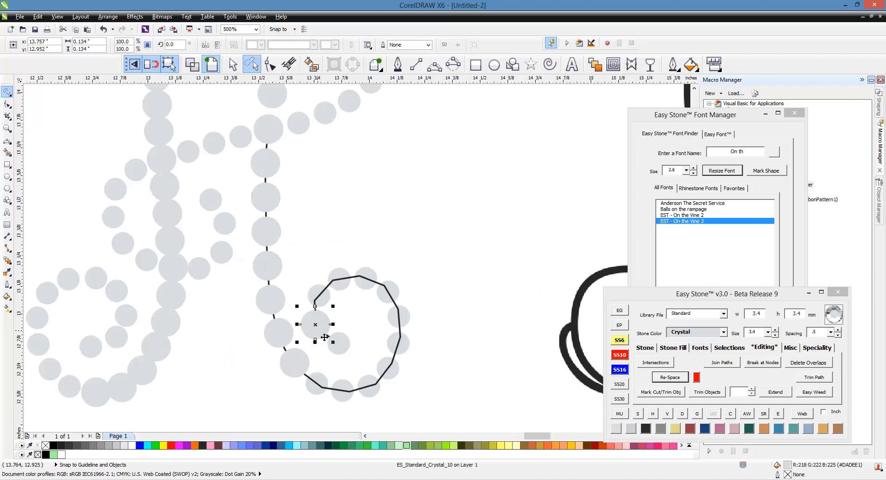
pyautogui.press('Delete')
pyautogui.click(319, 329)
pyautogui.click(670, 377)
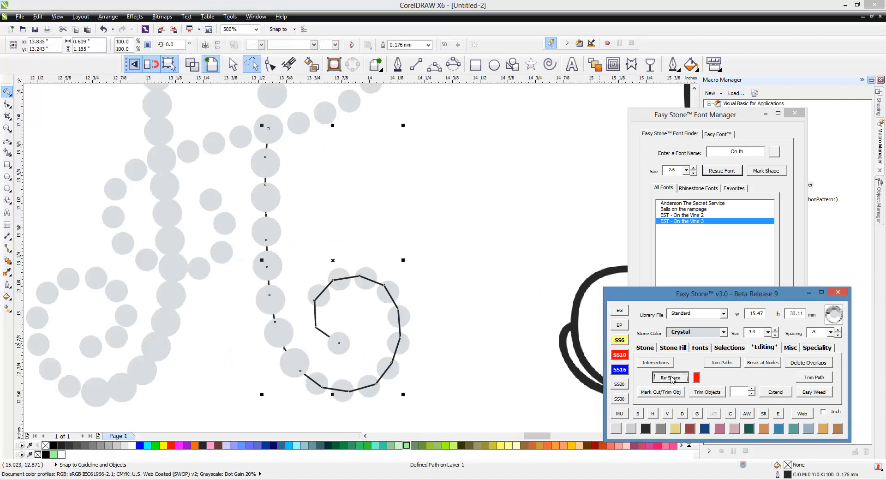
pyautogui.click(471, 253)
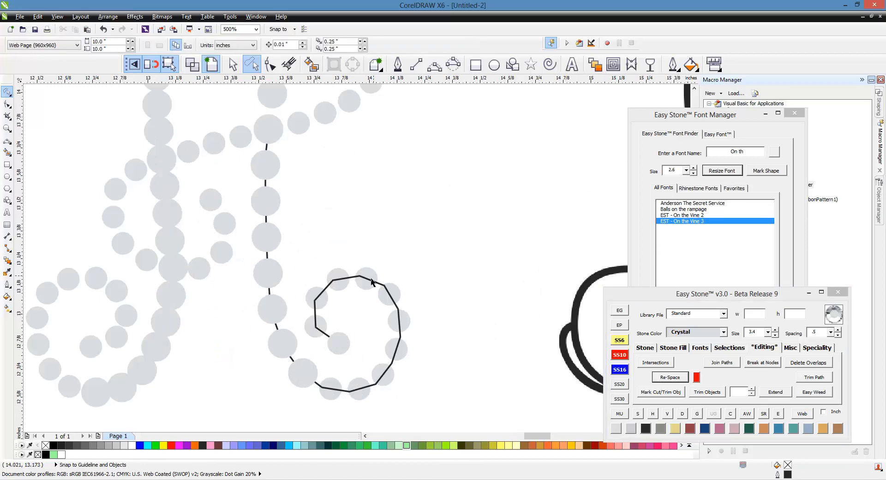
# Try enlarging the three small stones at the bottom of the right curl to SS10
pyautogui.scroll(-3, 369, 286)
pyautogui.scroll(3, 328, 295)
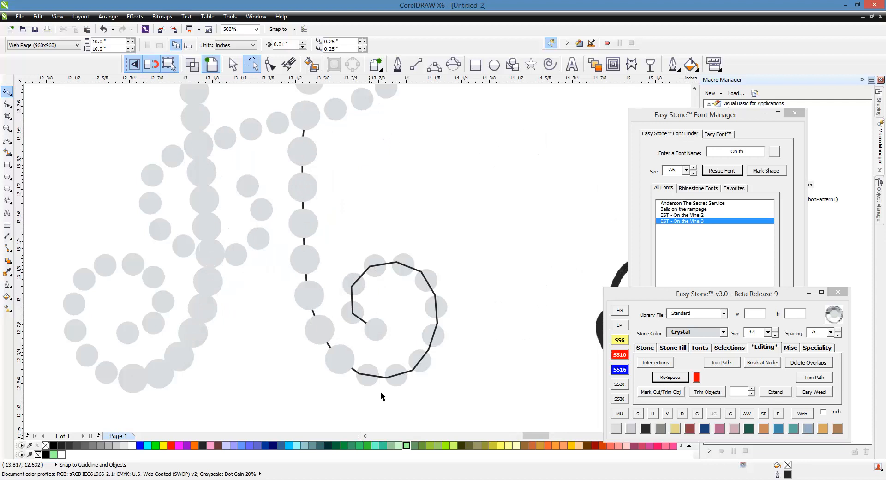
pyautogui.scroll(1, 382, 390)
pyautogui.click(360, 375)
pyautogui.keyDown('shift'); pyautogui.click(408, 377); pyautogui.keyUp('shift')
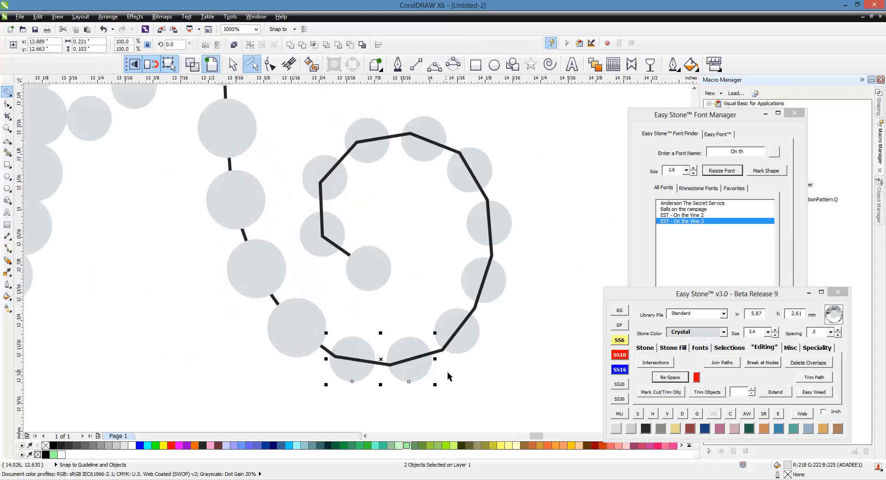
pyautogui.keyDown('shift'); pyautogui.click(467, 349); pyautogui.keyUp('shift')
pyautogui.click(619, 354)
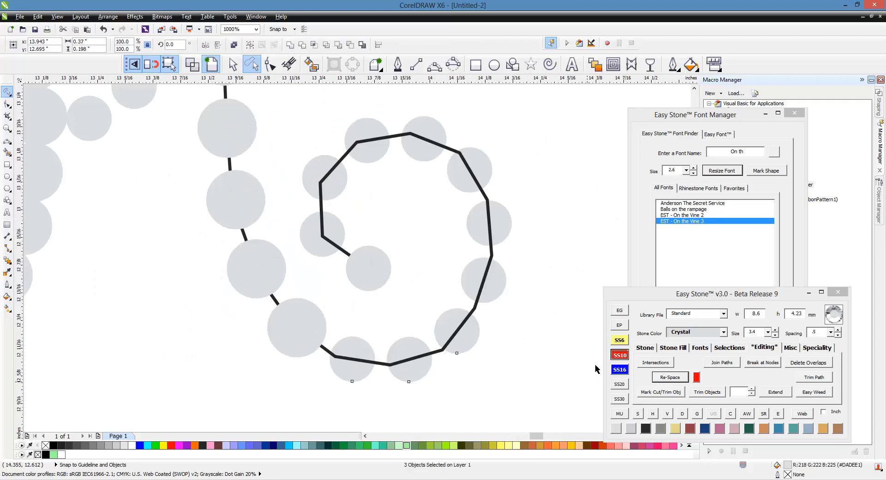
pyautogui.click(551, 376)
pyautogui.click(490, 252)
pyautogui.click(485, 387)
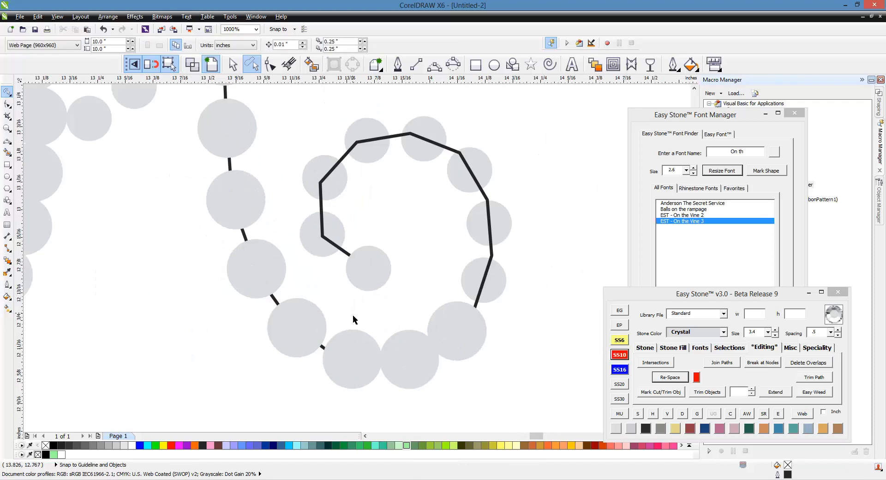
pyautogui.scroll(-1, 353, 315)
pyautogui.hotkey('ctrl', 'z')
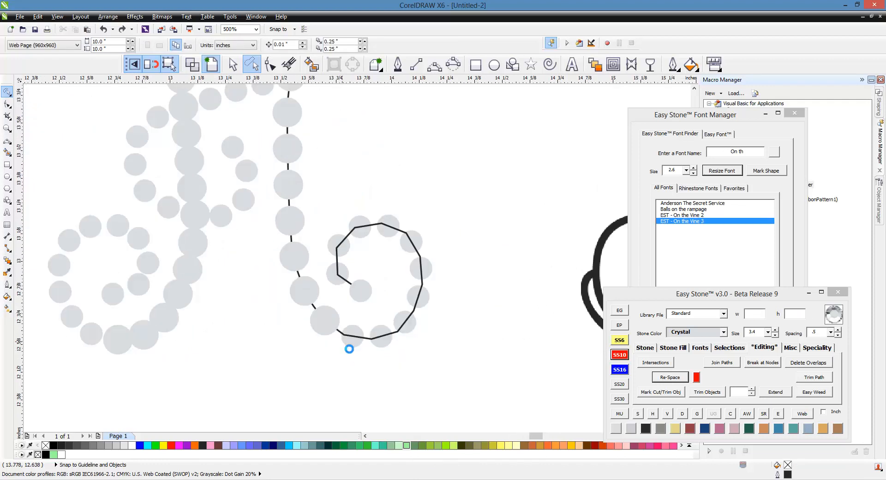
# Place a copy of the right stem's lowest large stone just above it and re-space the stones along the path
pyautogui.scroll(1, 344, 346)
pyautogui.scroll(-2, 341, 344)
pyautogui.scroll(1, 332, 339)
pyautogui.scroll(1, 331, 333)
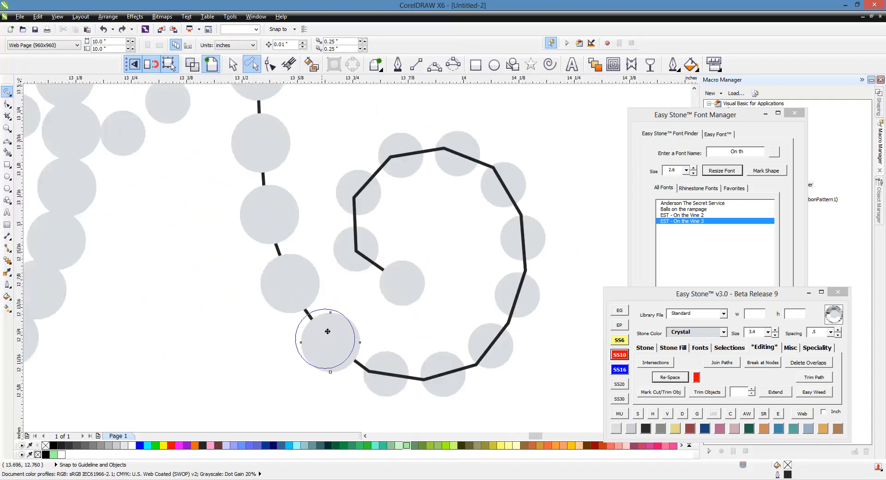
pyautogui.hotkey('ctrl', 'shift', 'z')
pyautogui.click(369, 355)
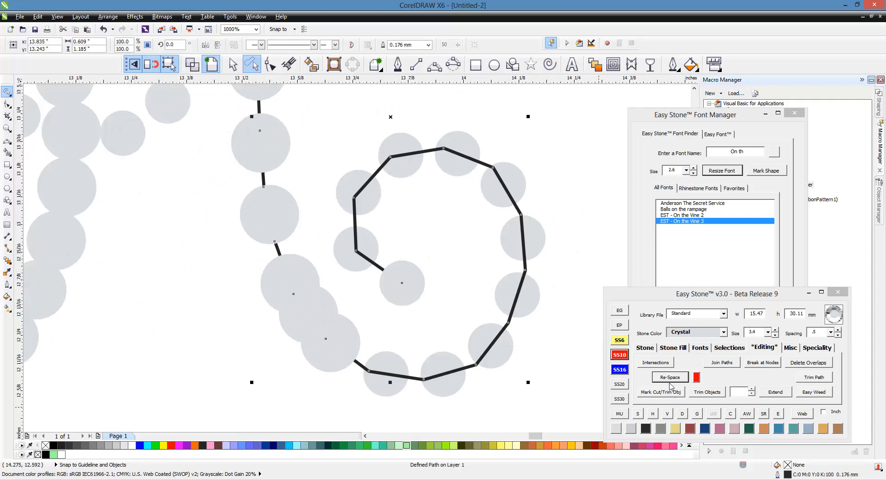
pyautogui.click(670, 378)
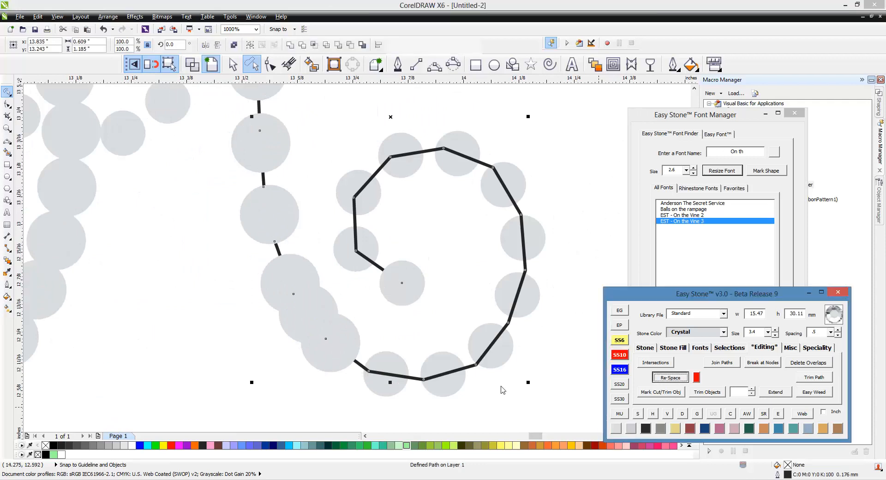
pyautogui.click(438, 338)
# Delete the path running through the right stem and its lower curl
pyautogui.scroll(-1, 438, 339)
pyautogui.press('Escape')
pyautogui.scroll(-1, 375, 382)
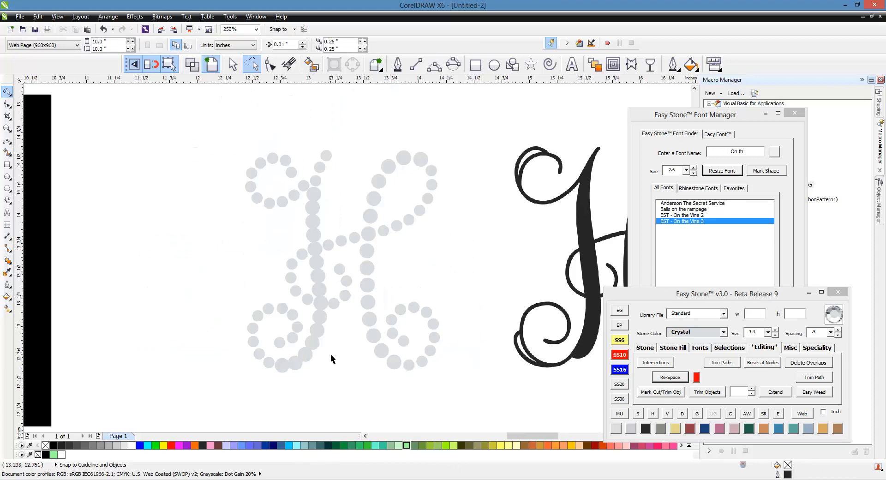
# Select the left stem's stones from its top tip down to the crossbar and re-space them along a path
pyautogui.scroll(1, 303, 188)
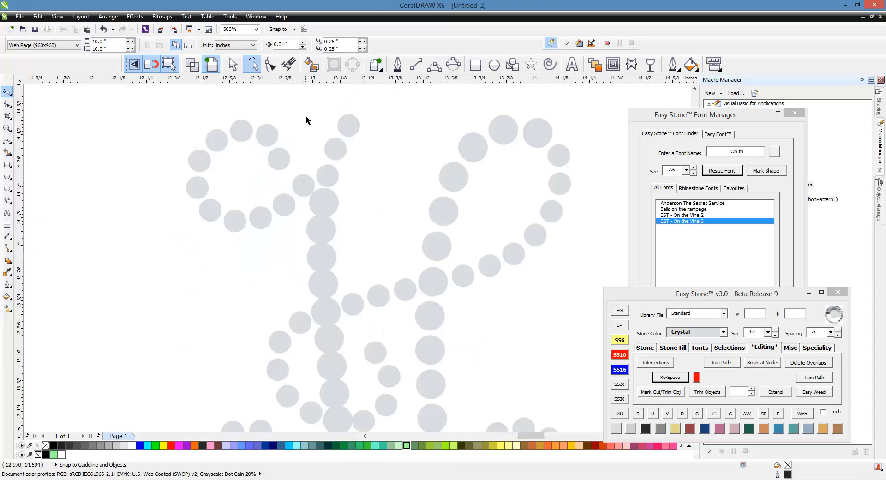
pyautogui.moveTo(307, 117)
pyautogui.mouseDown()
pyautogui.moveTo(372, 108)
pyautogui.moveTo(387, 173)
pyautogui.moveTo(351, 276)
pyautogui.moveTo(353, 318)
pyautogui.moveTo(342, 336)
pyautogui.moveTo(299, 316)
pyautogui.mouseUp()
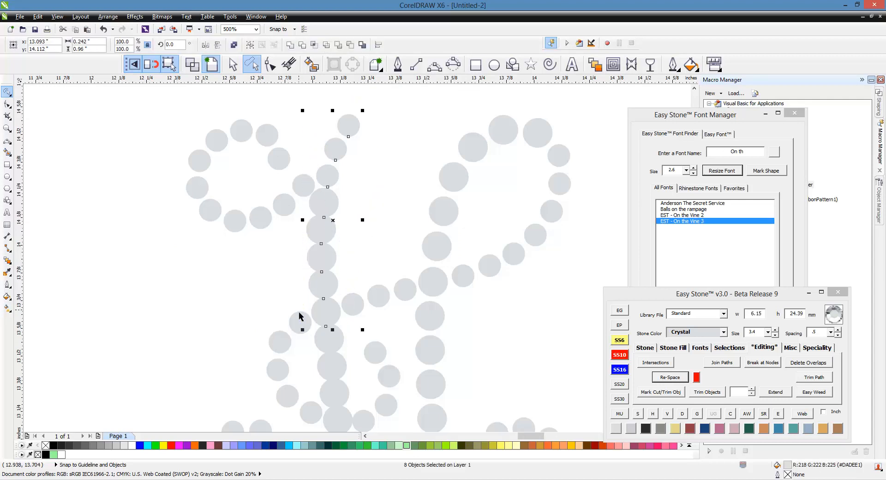
pyautogui.click(671, 378)
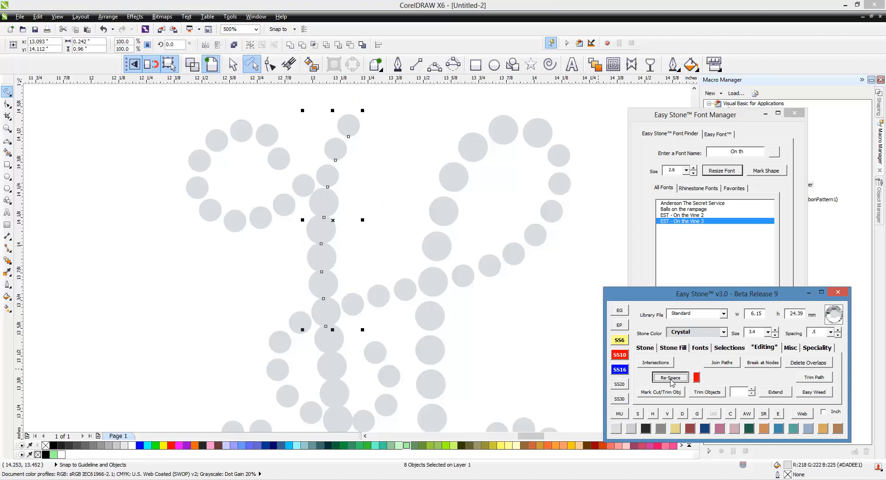
pyautogui.click(401, 199)
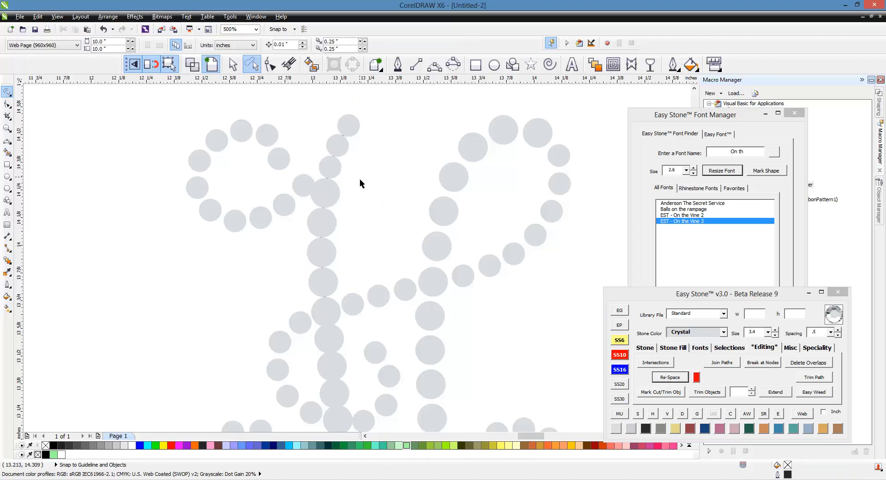
# Delete the second large stone from the top of the left stem and re-space the remaining stones along the path
pyautogui.click(330, 223)
pyautogui.press('Delete')
pyautogui.click(322, 226)
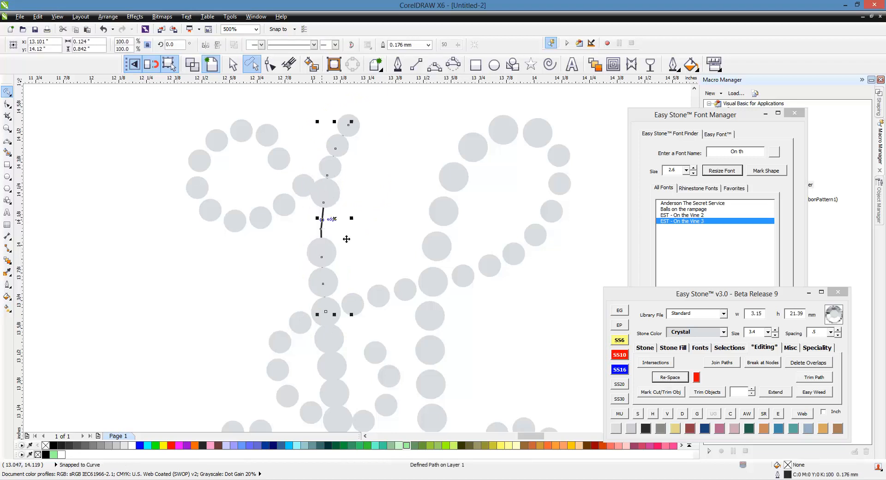
pyautogui.click(665, 377)
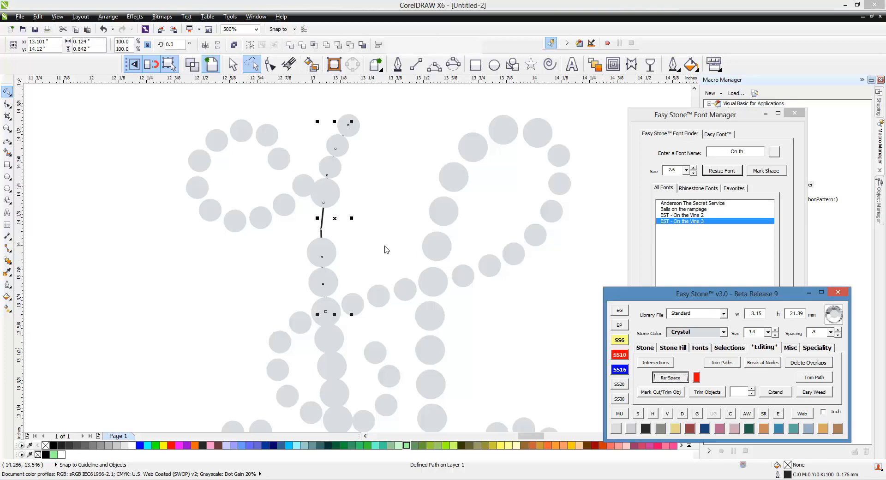
pyautogui.click(385, 251)
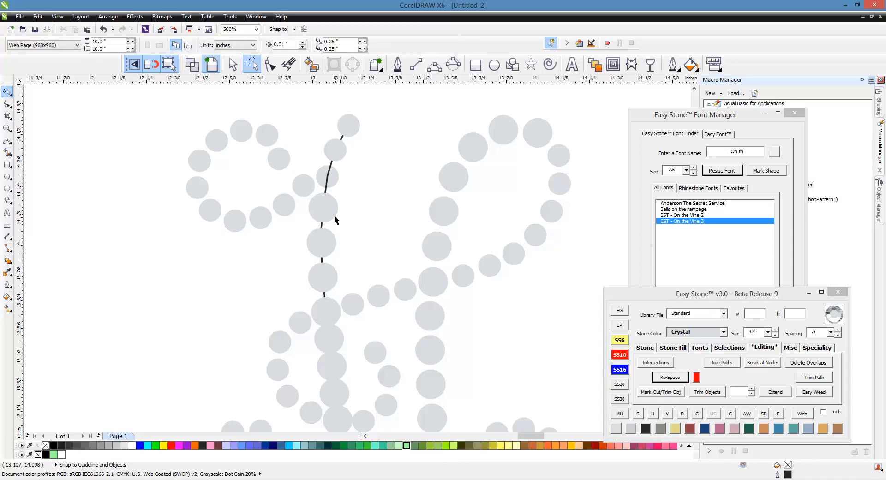
# Delete the path running through the upper part of the left stem
pyautogui.click(340, 198)
pyautogui.press('Delete')
pyautogui.scroll(-1, 276, 195)
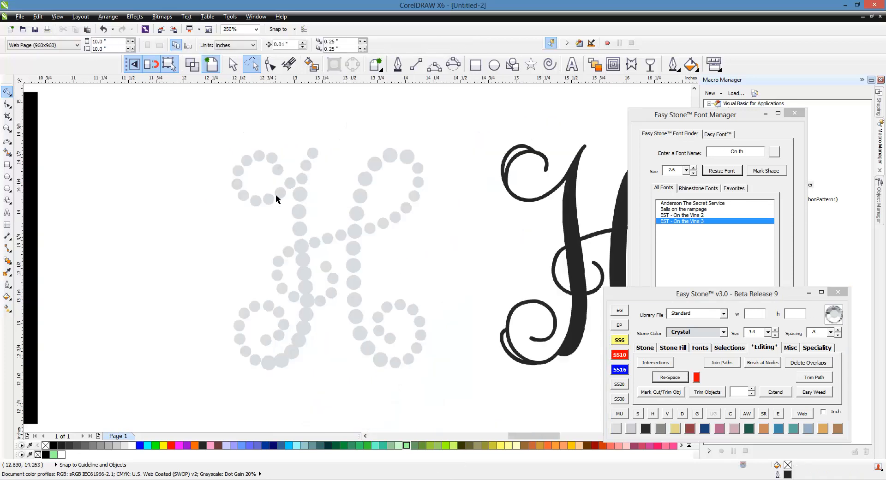
pyautogui.scroll(1, 300, 294)
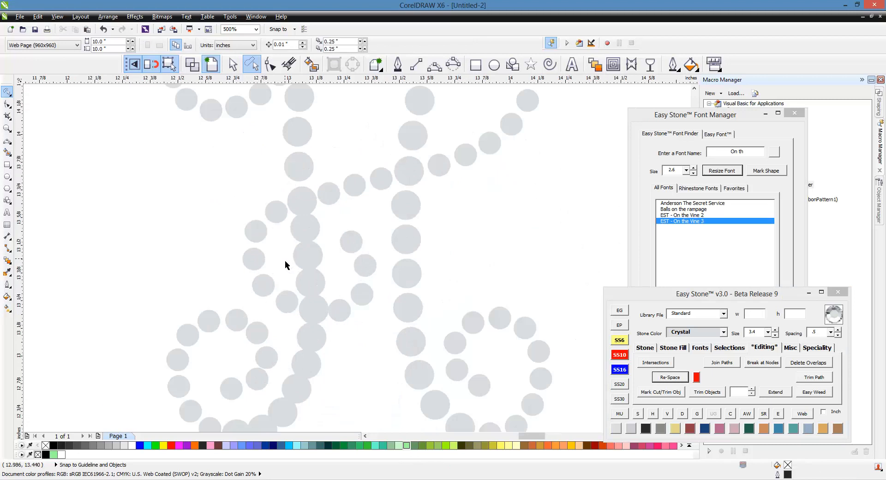
pyautogui.scroll(-1, 297, 187)
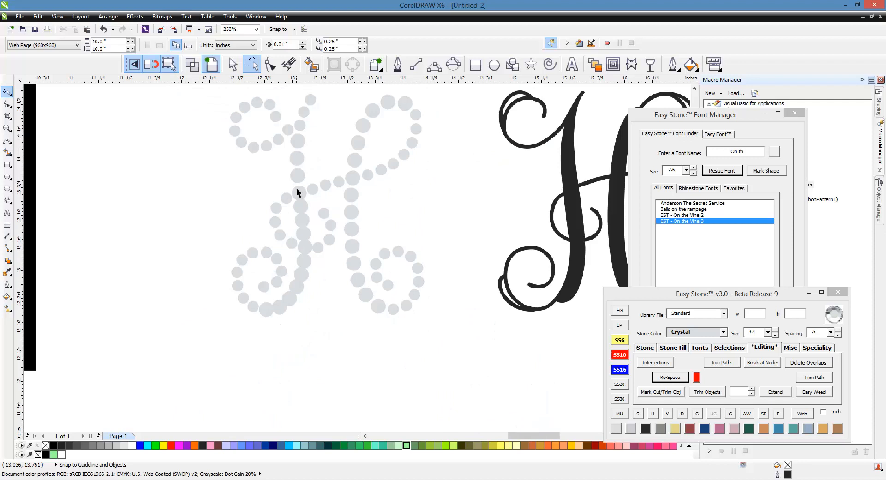
# Select the left stem's stones from the crossbar down through the lower-left curl and re-space them along a path
pyautogui.moveTo(290, 221)
pyautogui.mouseDown()
pyautogui.moveTo(295, 181)
pyautogui.moveTo(306, 188)
pyautogui.mouseUp()
pyautogui.moveTo(318, 237)
pyautogui.mouseDown()
pyautogui.moveTo(309, 315)
pyautogui.moveTo(219, 330)
pyautogui.moveTo(198, 269)
pyautogui.moveTo(216, 239)
pyautogui.mouseUp()
pyautogui.moveTo(293, 256); pyautogui.dragTo(293, 257)
pyautogui.scroll(1, 258, 283)
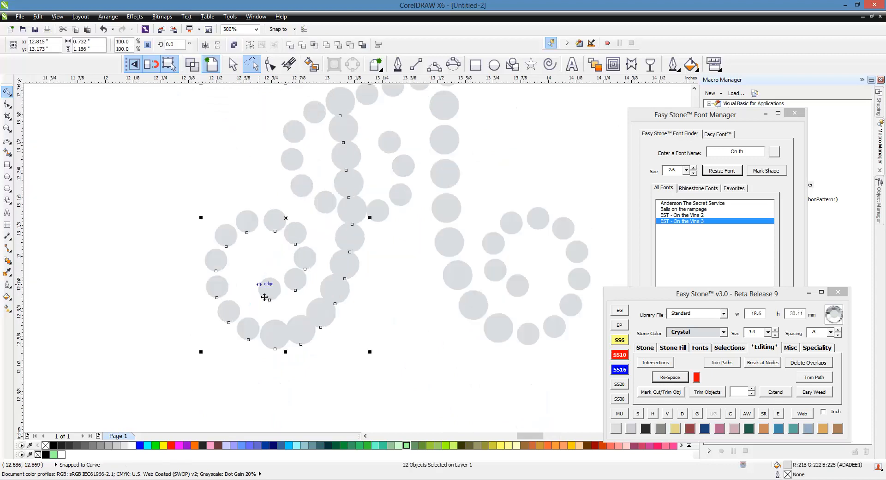
pyautogui.click(671, 377)
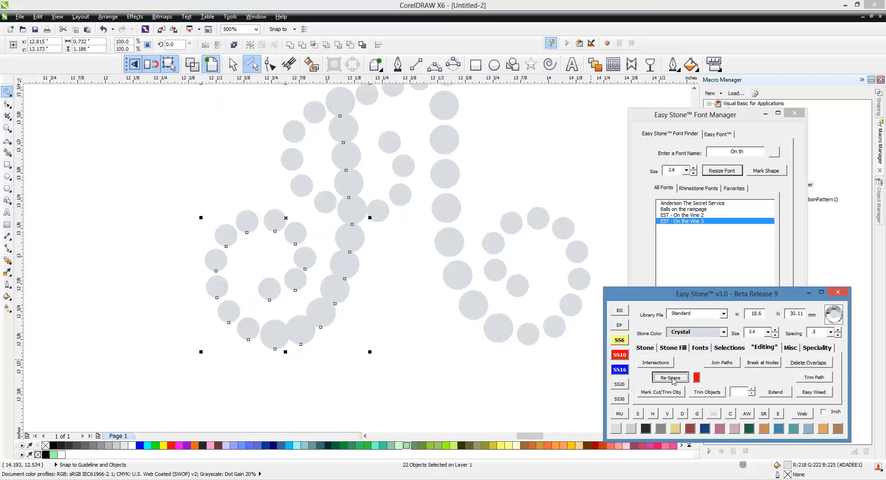
pyautogui.click(277, 296)
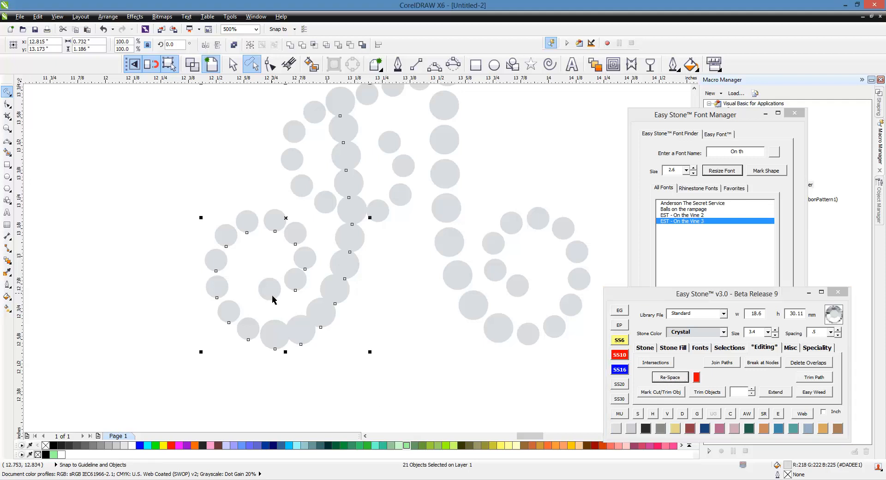
pyautogui.click(670, 377)
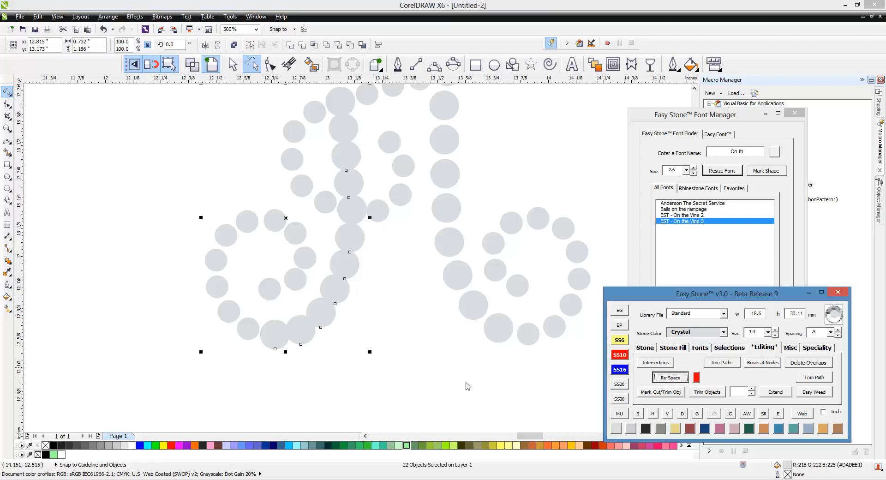
pyautogui.click(406, 379)
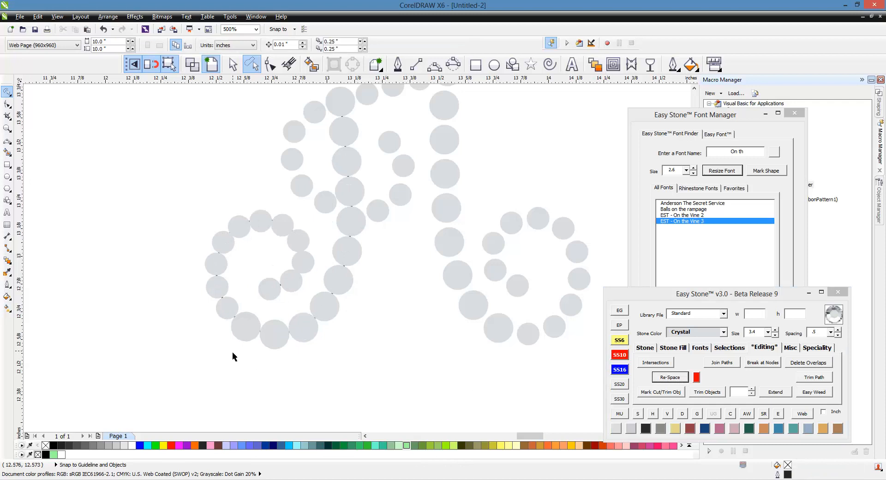
# Delete two large stones at the bottom of the lower-left curl, re-space the remaining stones, and remove the path
pyautogui.click(247, 341)
pyautogui.press('Delete')
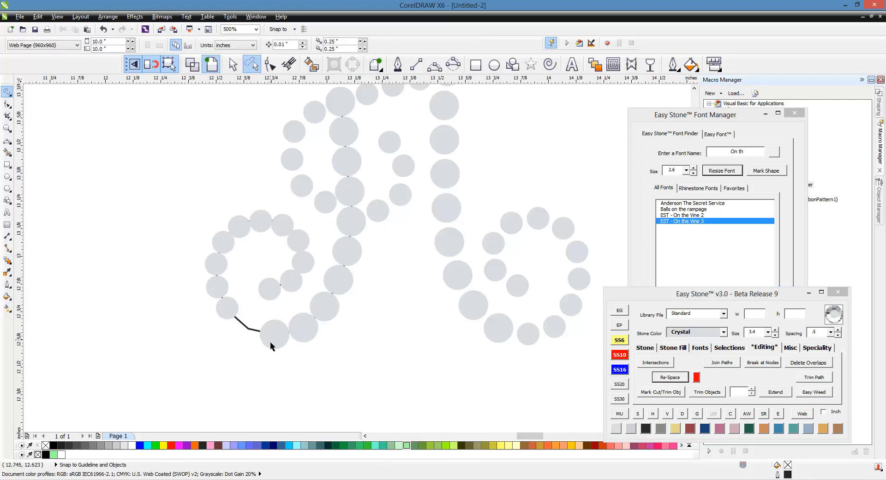
pyautogui.click(271, 341)
pyautogui.press('Delete')
pyautogui.click(257, 330)
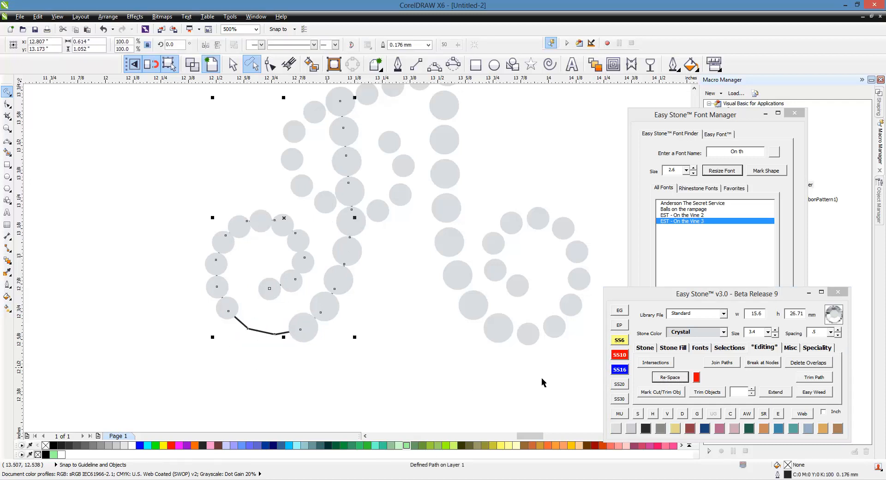
pyautogui.click(670, 377)
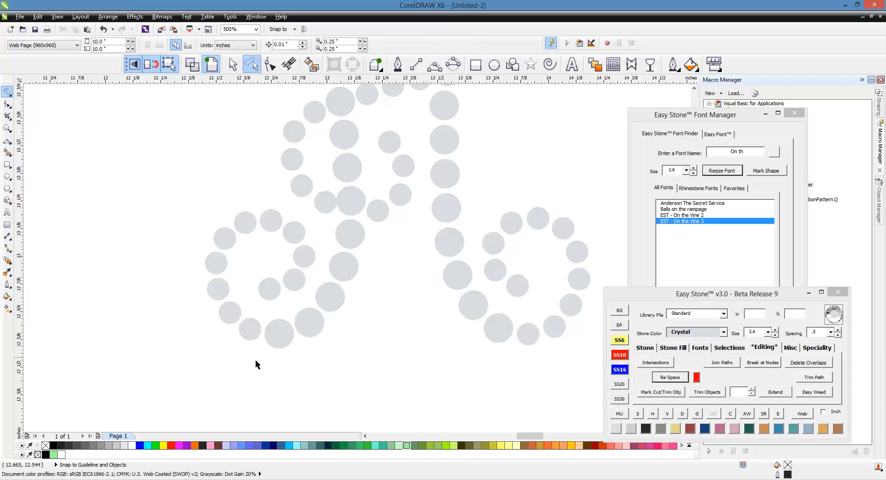
# Move the small stones on the lower-left side of the central loop outward, clear of the left stem's large stone
pyautogui.scroll(-2, 258, 360)
pyautogui.scroll(2, 286, 275)
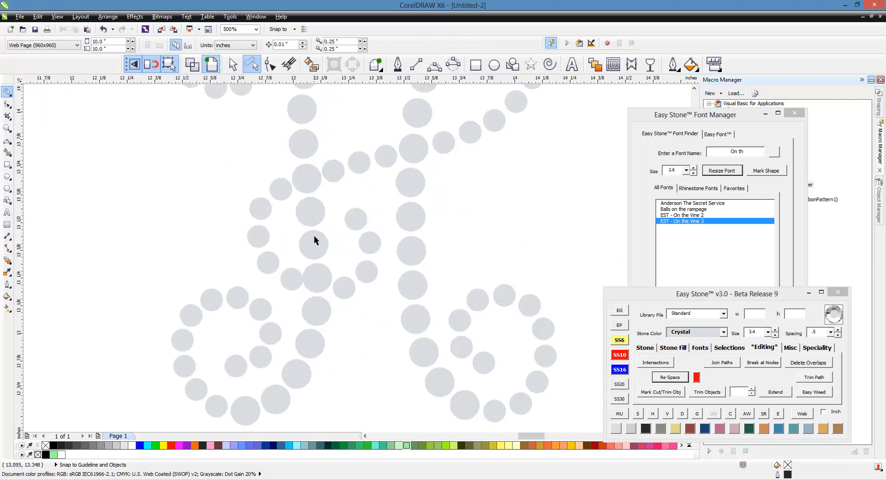
pyautogui.scroll(4, 326, 324)
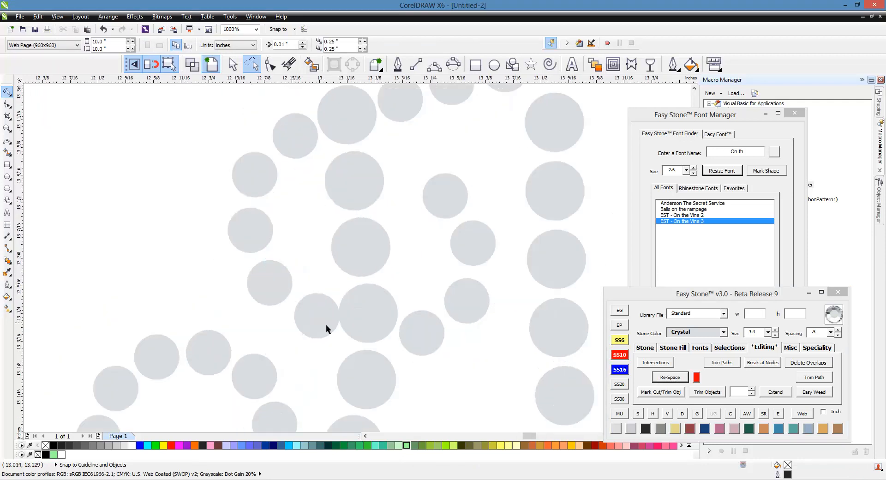
pyautogui.click(317, 321)
pyautogui.scroll(-1, 282, 303)
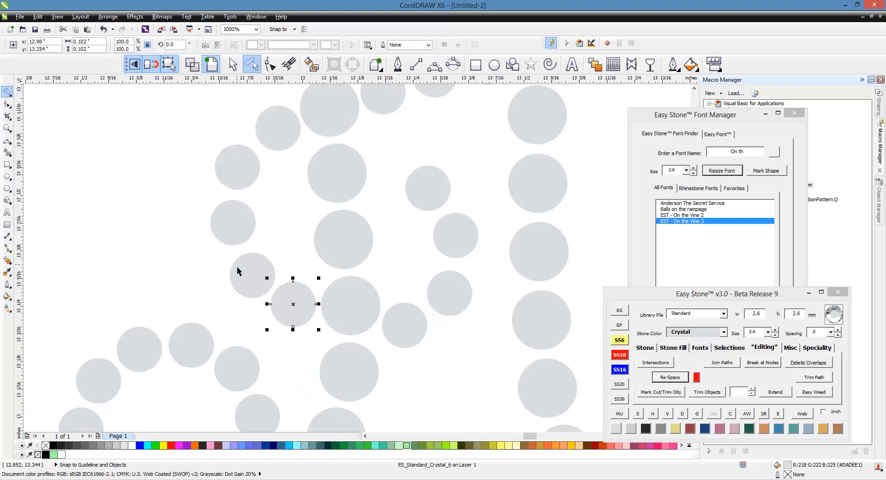
pyautogui.scroll(1, 237, 267)
pyautogui.moveTo(273, 277); pyautogui.dragTo(268, 272)
pyautogui.moveTo(257, 201); pyautogui.dragTo(252, 199)
pyautogui.scroll(-1, 204, 193)
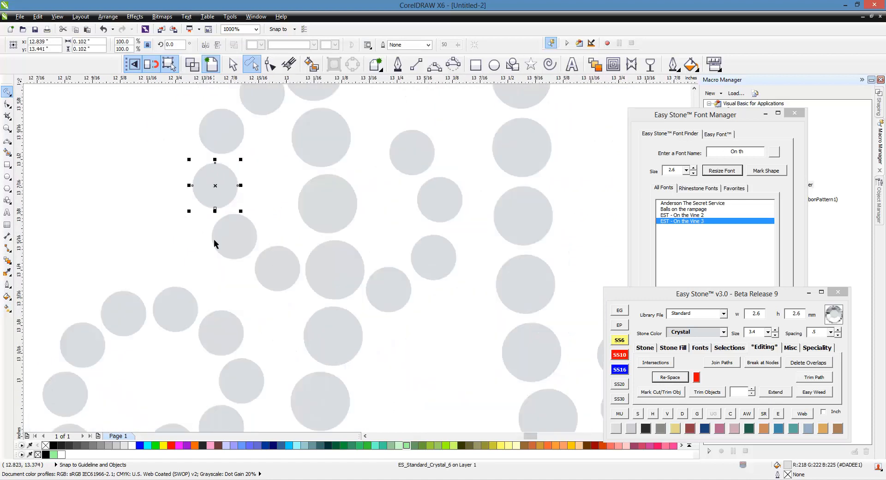
pyautogui.click(184, 236)
# Fine-tune the positions of the small stones on the central loop's upper-left side to even out their gaps
pyautogui.scroll(1, 273, 264)
pyautogui.moveTo(300, 274); pyautogui.dragTo(300, 259)
pyautogui.scroll(-1, 283, 308)
pyautogui.scroll(1, 234, 243)
pyautogui.moveTo(258, 279); pyautogui.dragTo(206, 181)
pyautogui.scroll(-1, 191, 217)
pyautogui.click(191, 216)
pyautogui.scroll(-1, 350, 134)
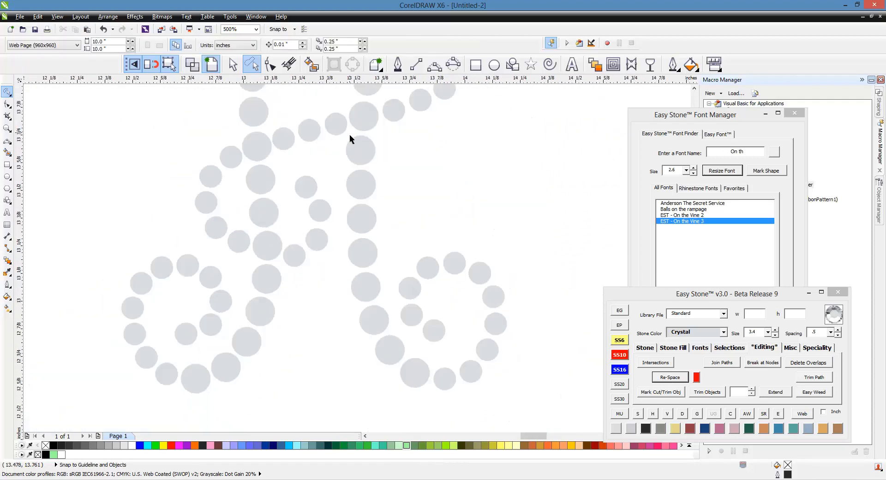
pyautogui.scroll(2, 211, 149)
pyautogui.moveTo(300, 186); pyautogui.dragTo(291, 188)
pyautogui.scroll(-1, 234, 168)
pyautogui.scroll(1, 223, 226)
pyautogui.moveTo(226, 224); pyautogui.dragTo(221, 224)
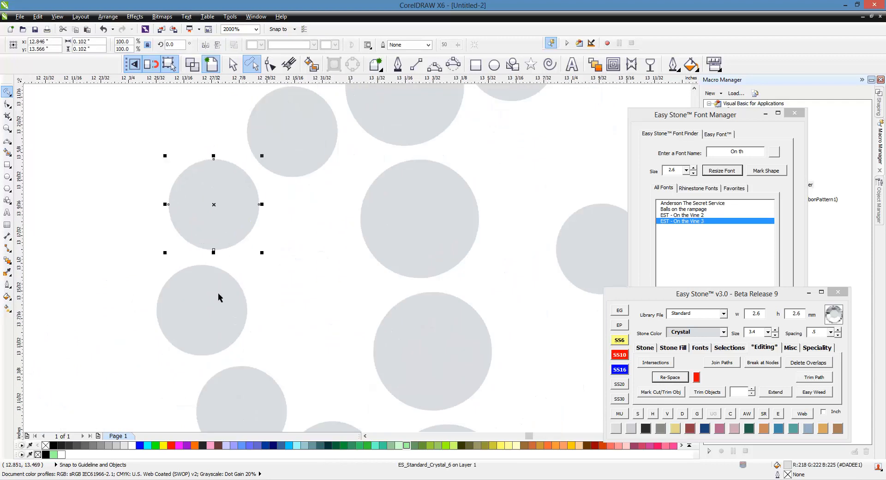
pyautogui.moveTo(217, 293); pyautogui.dragTo(212, 295)
pyautogui.scroll(-2, 212, 233)
pyautogui.scroll(1, 331, 169)
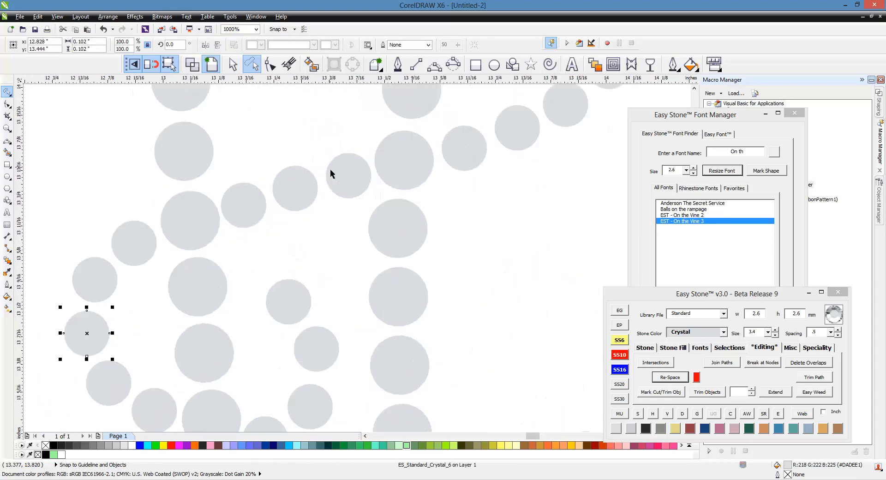
# Re-space the crossbar stones between the left and right stems, including both stem stones, and delete the resulting path
pyautogui.scroll(1, 330, 169)
pyautogui.scroll(-1, 282, 235)
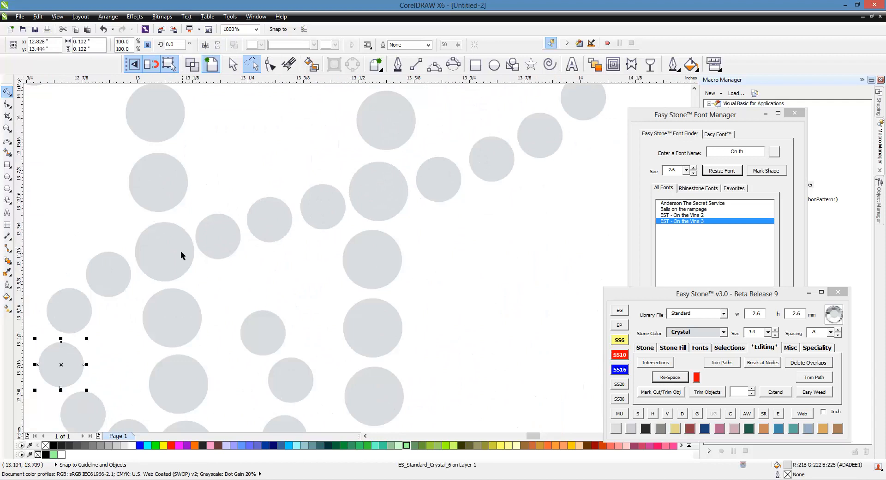
pyautogui.click(181, 251)
pyautogui.keyDown('shift'); pyautogui.click(218, 238); pyautogui.keyUp('shift')
pyautogui.keyDown('shift'); pyautogui.click(269, 223); pyautogui.keyUp('shift')
pyautogui.keyDown('shift'); pyautogui.click(323, 203); pyautogui.keyUp('shift')
pyautogui.keyDown('shift'); pyautogui.click(378, 193); pyautogui.keyUp('shift')
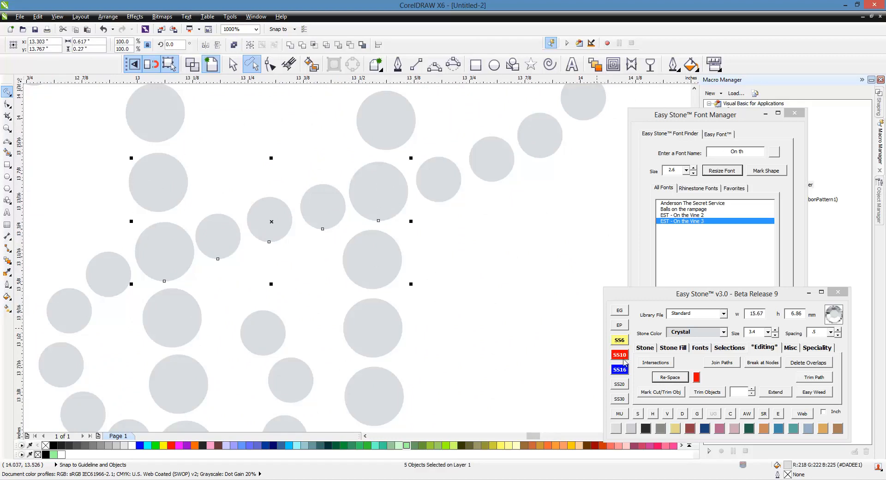
pyautogui.click(664, 377)
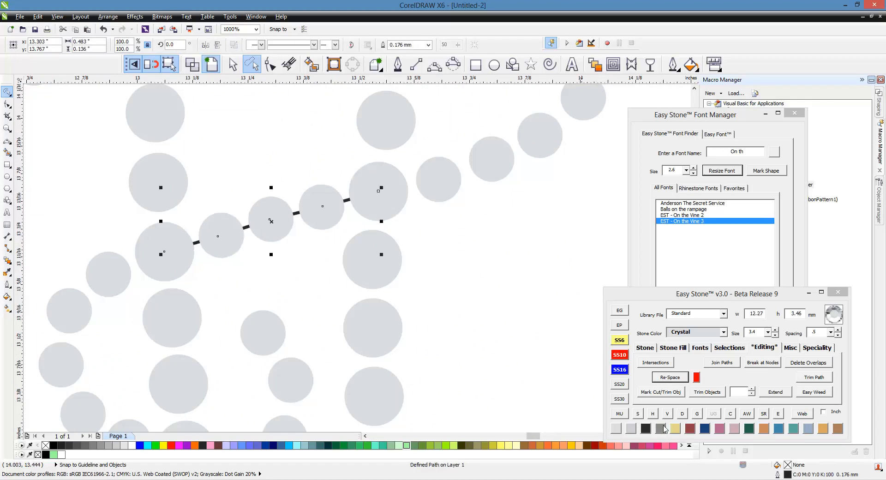
pyautogui.click(682, 413)
pyautogui.scroll(-1, 326, 364)
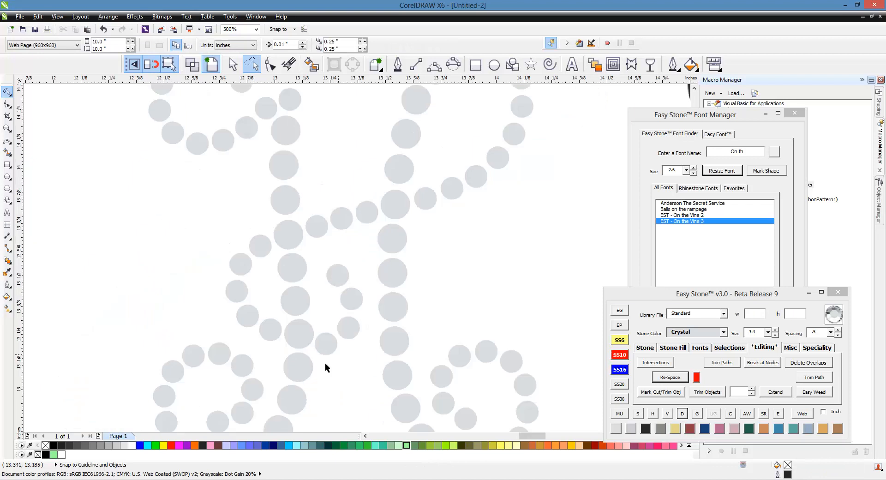
# Move the four small stones on the central loop's right side upward and slightly away from the left stem
pyautogui.scroll(1, 313, 341)
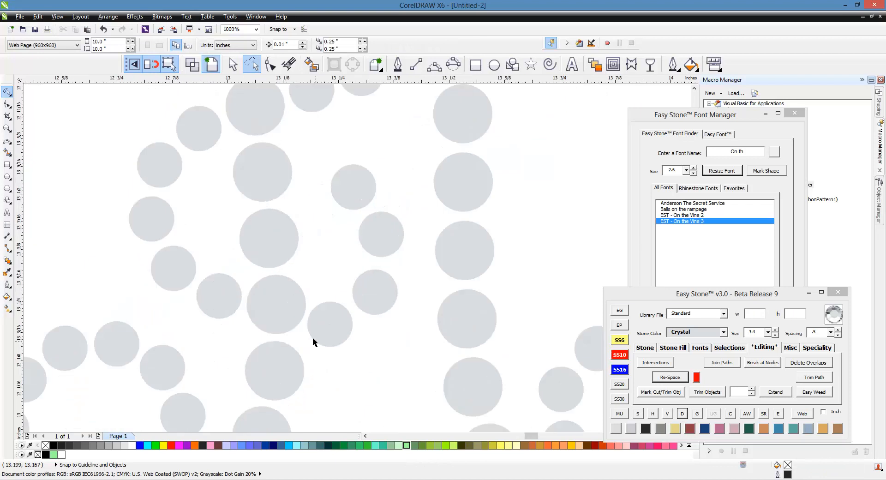
pyautogui.click(336, 327)
pyautogui.keyDown('shift'); pyautogui.click(380, 297); pyautogui.keyUp('shift')
pyautogui.keyDown('shift'); pyautogui.click(377, 237); pyautogui.keyUp('shift')
pyautogui.keyDown('shift'); pyautogui.click(355, 198); pyautogui.keyUp('shift')
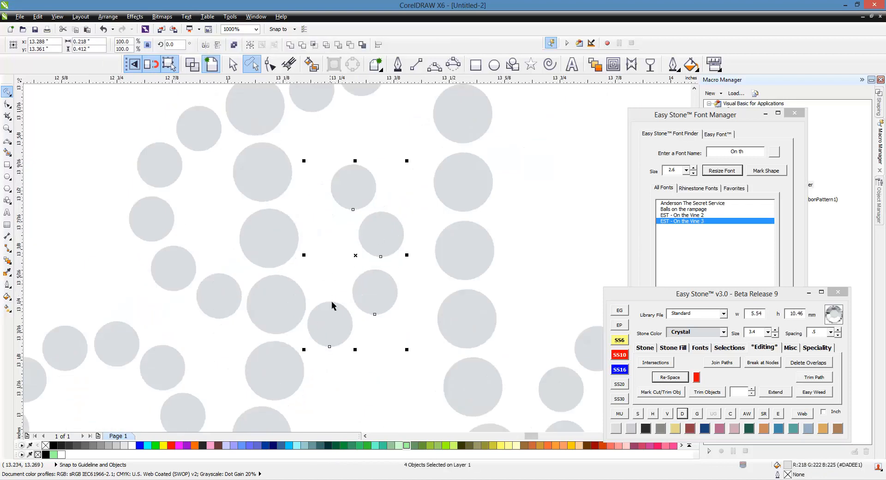
pyautogui.scroll(1, 331, 301)
pyautogui.moveTo(331, 344); pyautogui.dragTo(339, 282)
pyautogui.scroll(-1, 433, 329)
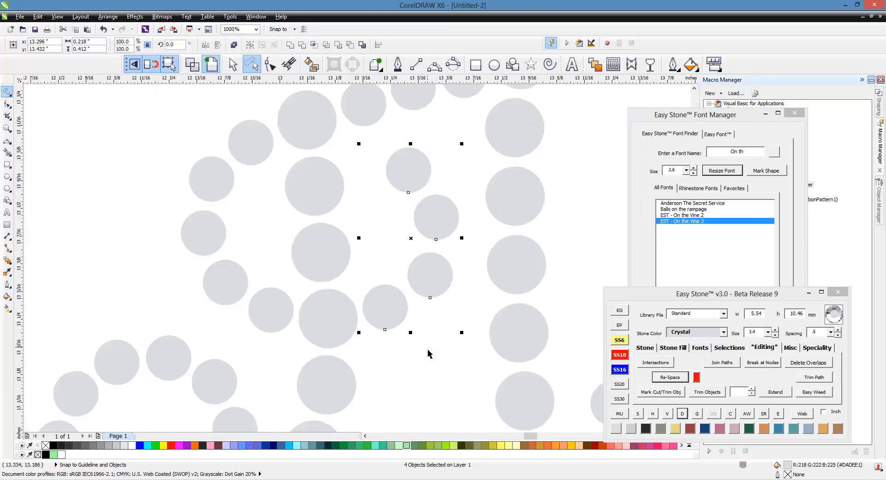
pyautogui.scroll(1, 391, 308)
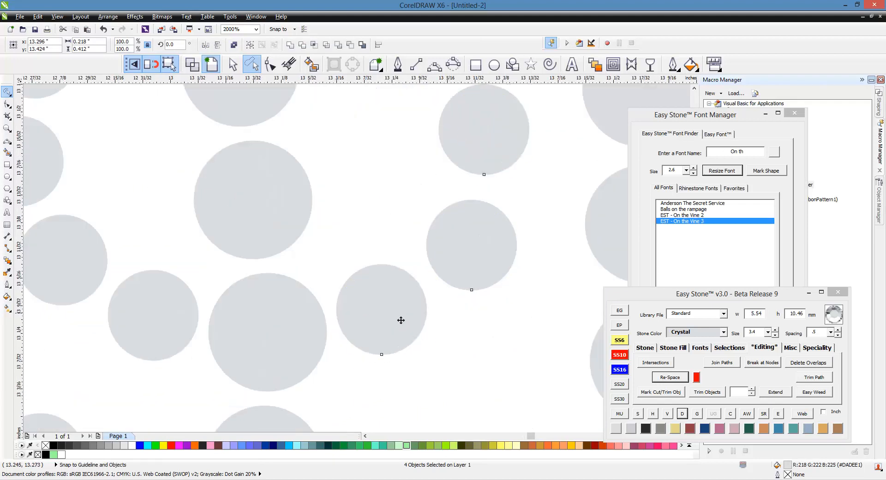
pyautogui.scroll(-2, 461, 336)
pyautogui.click(312, 240)
# Select all the stones of the two-size H and add a black weed box behind them
pyautogui.scroll(-2, 265, 267)
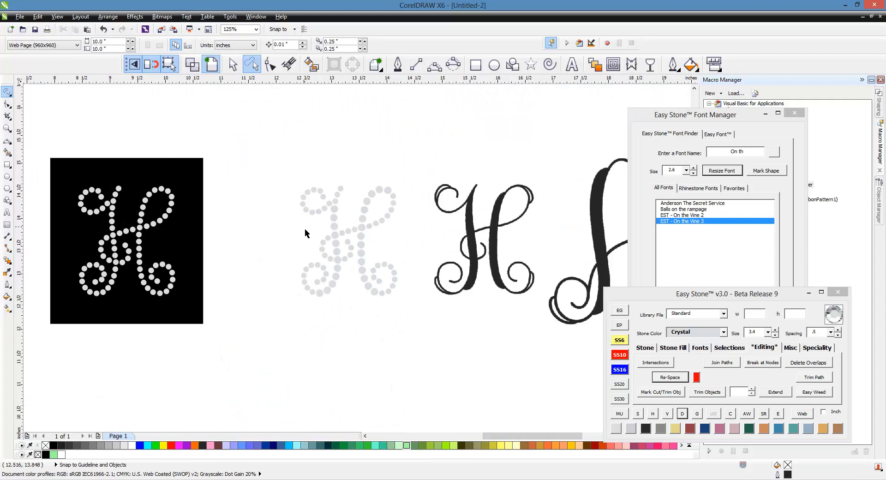
pyautogui.scroll(1, 256, 140)
pyautogui.moveTo(256, 141); pyautogui.dragTo(485, 341)
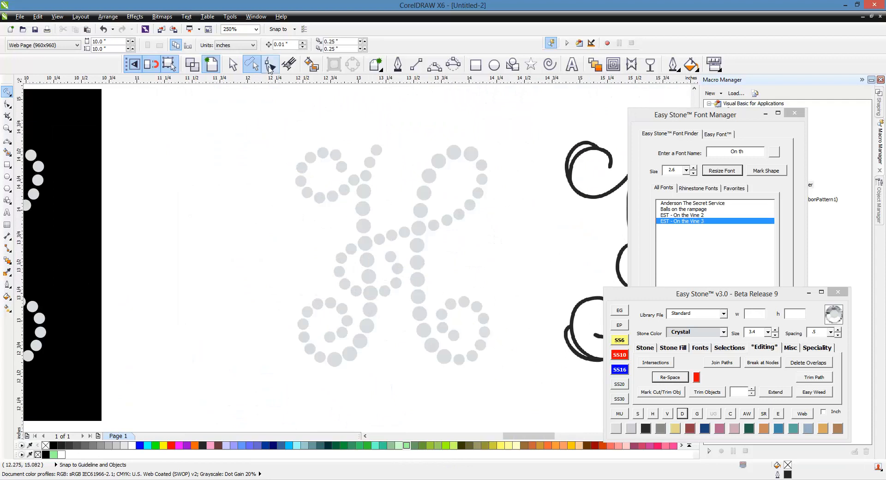
pyautogui.click(237, 69)
pyautogui.moveTo(218, 133); pyautogui.dragTo(531, 385)
pyautogui.click(749, 415)
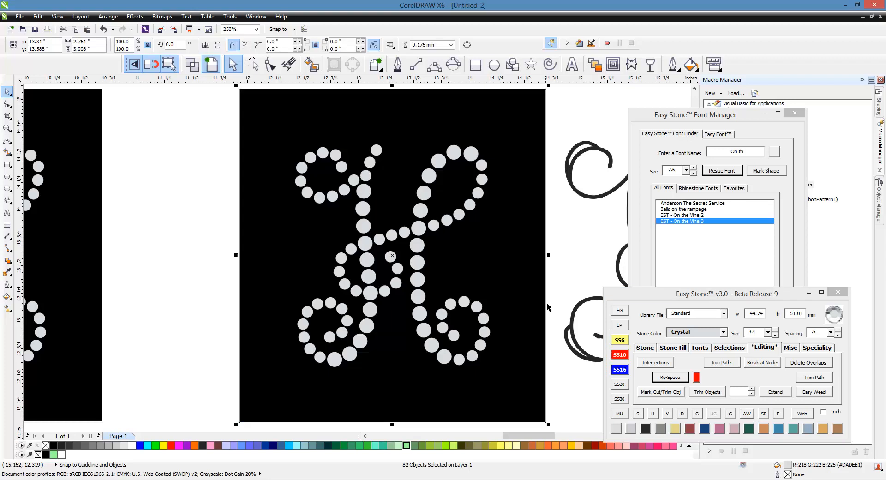
# Examine the two-size H's stones on the black box and compare them with the single-size H
pyautogui.click(553, 257)
pyautogui.scroll(-1, 361, 193)
pyautogui.moveTo(280, 114); pyautogui.dragTo(483, 328)
pyautogui.scroll(1, 355, 274)
pyautogui.keyDown('shift'); pyautogui.click(317, 303); pyautogui.keyUp('shift')
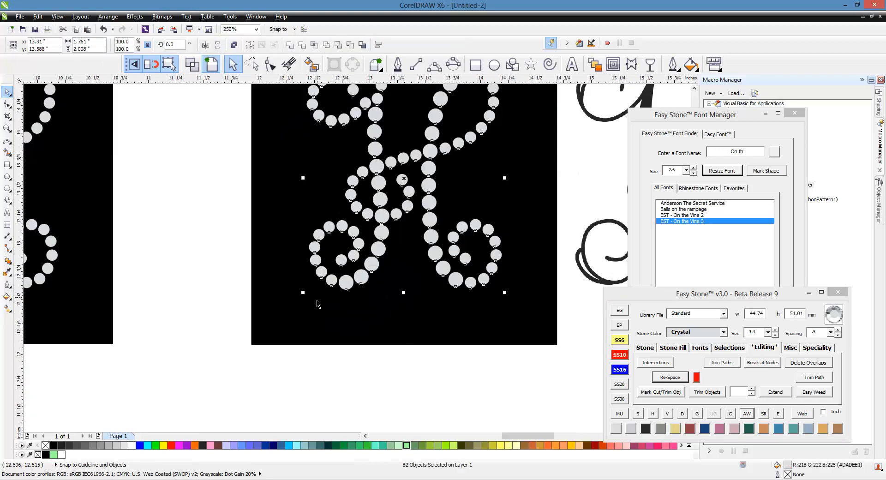
pyautogui.scroll(-2, 358, 346)
pyautogui.click(294, 304)
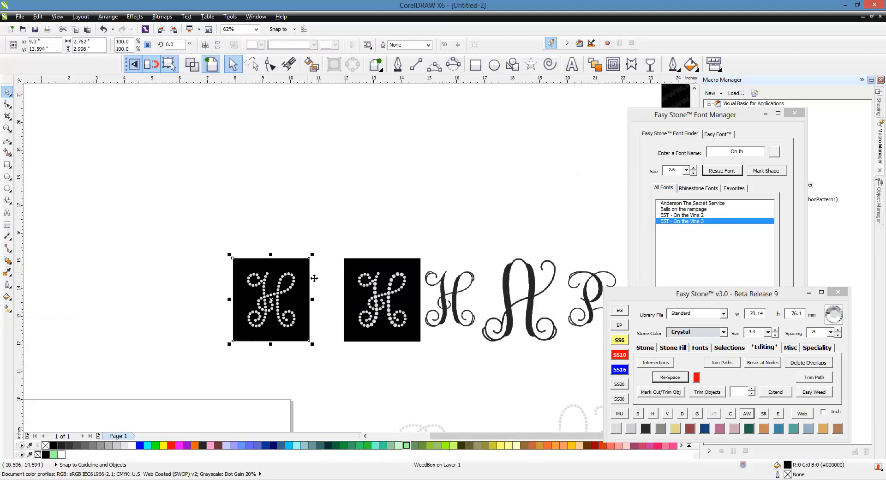
pyautogui.scroll(1, 349, 345)
pyautogui.click(325, 349)
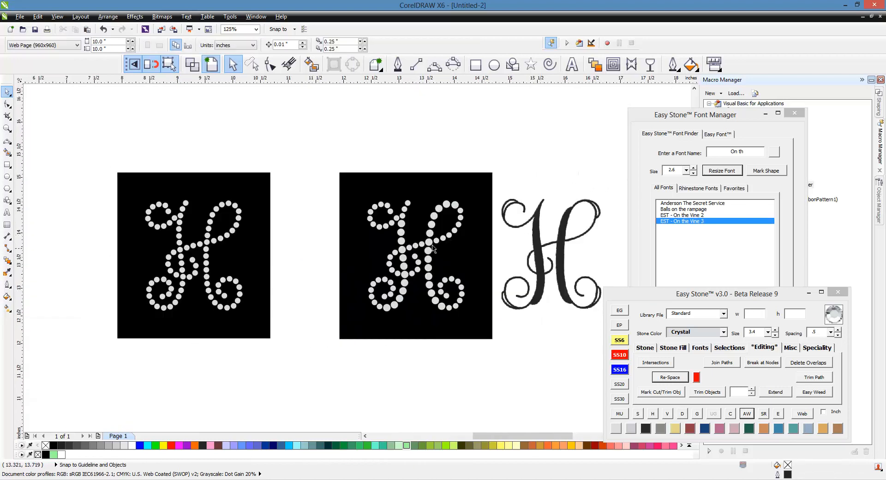
# Move the two-size H together with its black box close beside the single-size H
pyautogui.moveTo(294, 157); pyautogui.dragTo(538, 360)
pyautogui.scroll(1, 423, 320)
pyautogui.scroll(-1, 329, 333)
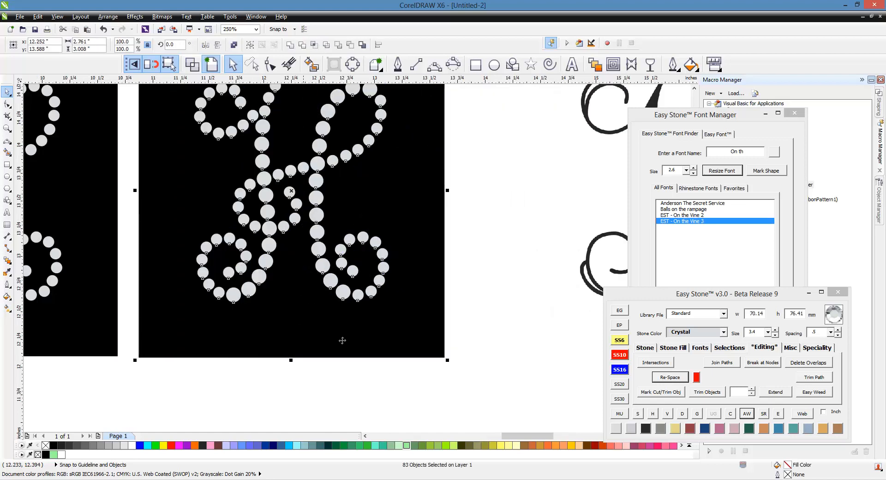
pyautogui.click(452, 345)
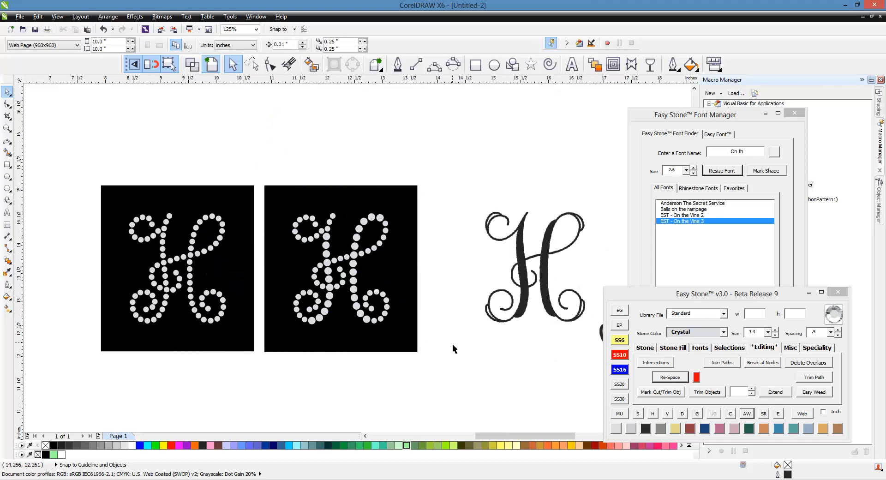
# Move the rhinestone P from below the monogram letters to just beside the solid black P
pyautogui.scroll(-1, 231, 270)
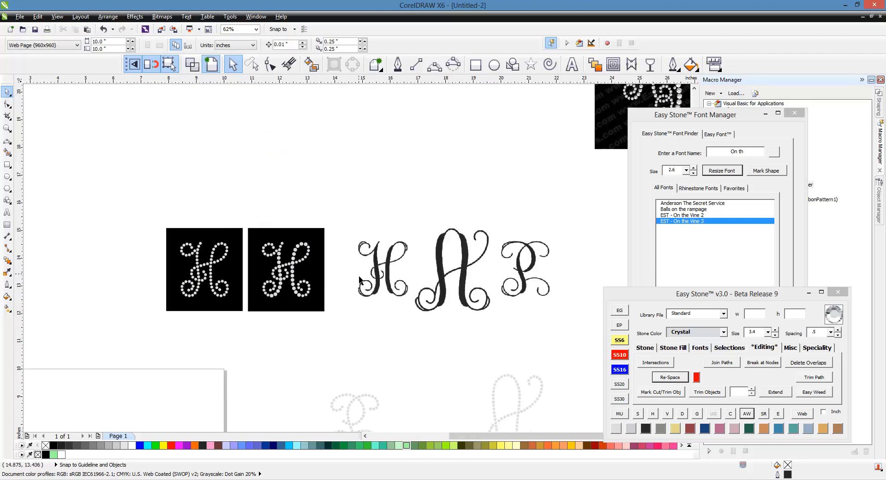
pyautogui.scroll(-2, 258, 254)
pyautogui.scroll(2, 256, 265)
pyautogui.moveTo(253, 266); pyautogui.dragTo(348, 364)
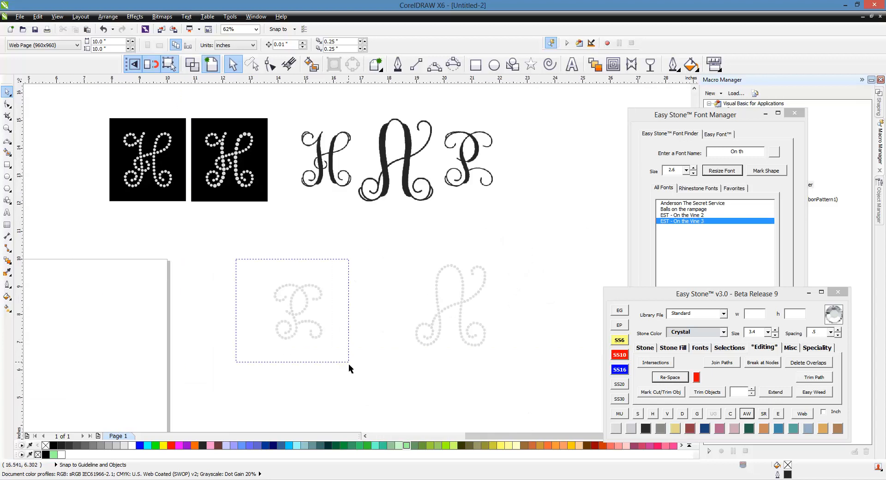
pyautogui.moveTo(293, 316); pyautogui.dragTo(526, 162)
pyautogui.click(440, 188)
pyautogui.scroll(-1, 502, 168)
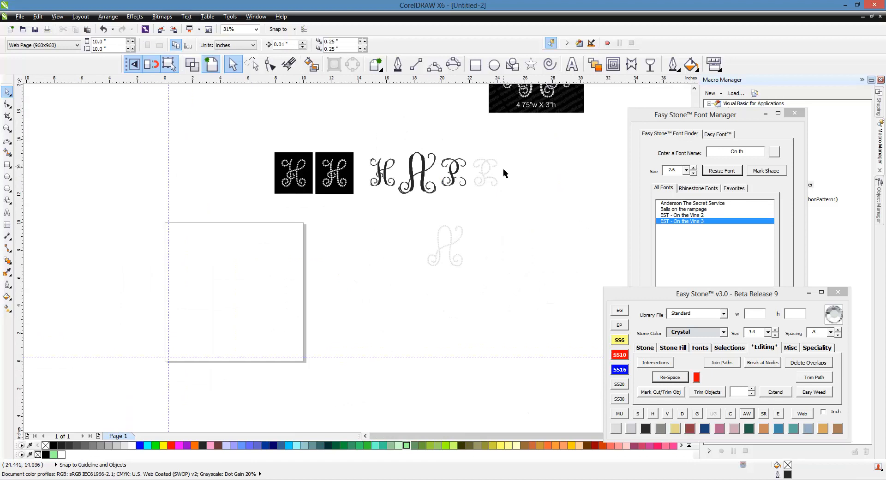
pyautogui.scroll(5, 478, 158)
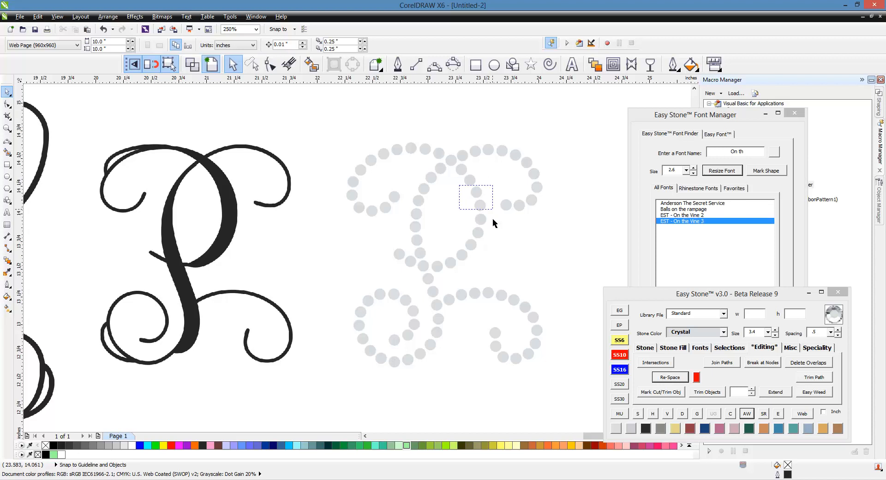
# Change the six stones along the right side of the P's bowl to SS10
pyautogui.moveTo(492, 219); pyautogui.dragTo(494, 265)
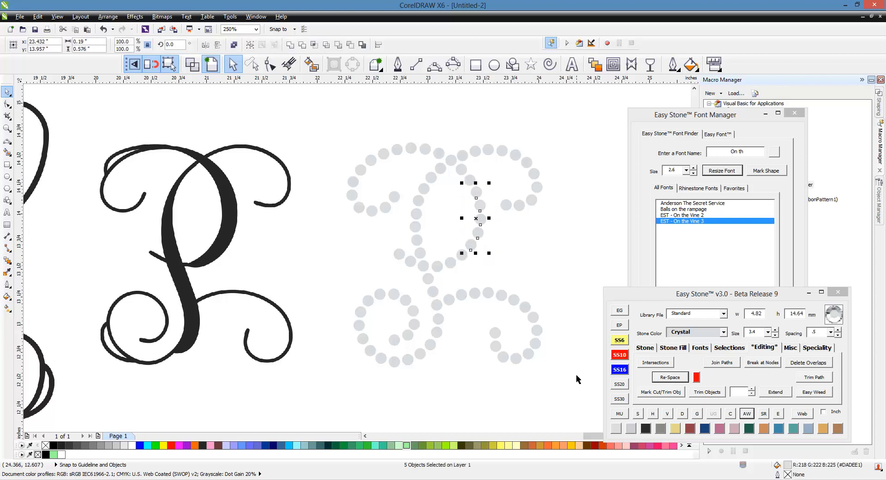
pyautogui.click(619, 354)
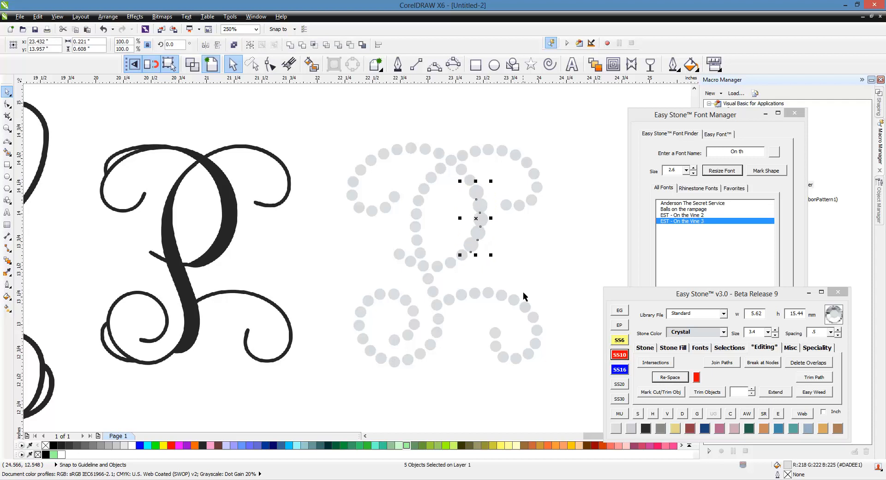
pyautogui.click(461, 255)
pyautogui.click(619, 354)
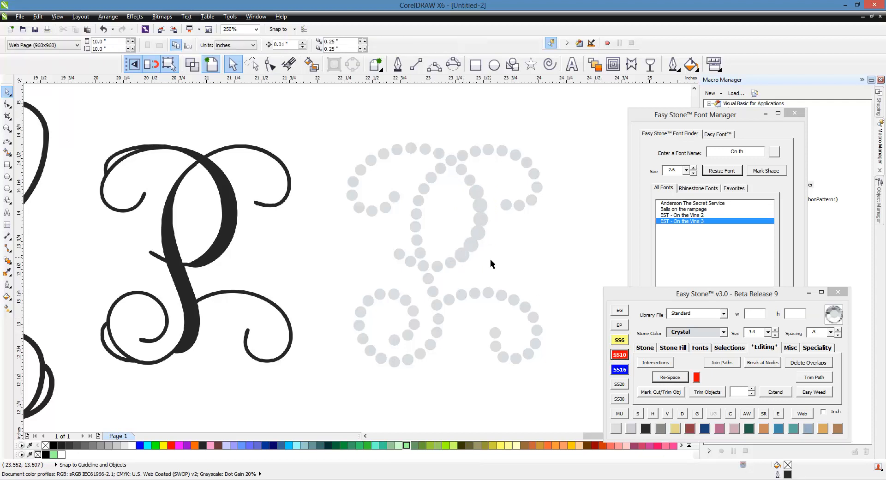
# Freehand-select all the stones along the bowl's right curve, from the top crossing to the stem, and re-space them
pyautogui.click(252, 64)
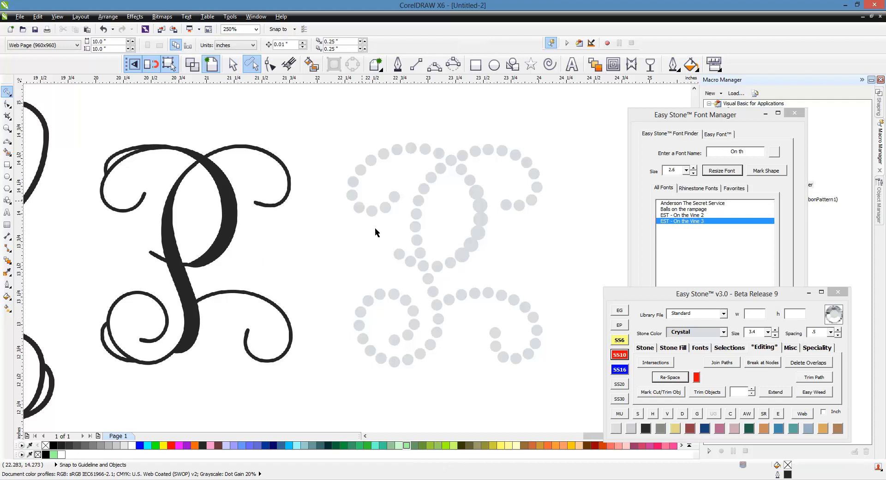
pyautogui.moveTo(427, 249)
pyautogui.mouseDown()
pyautogui.moveTo(445, 149)
pyautogui.moveTo(483, 178)
pyautogui.moveTo(496, 223)
pyautogui.moveTo(491, 277)
pyautogui.mouseUp()
pyautogui.keyDown('shift'); pyautogui.click(457, 168); pyautogui.keyUp('shift')
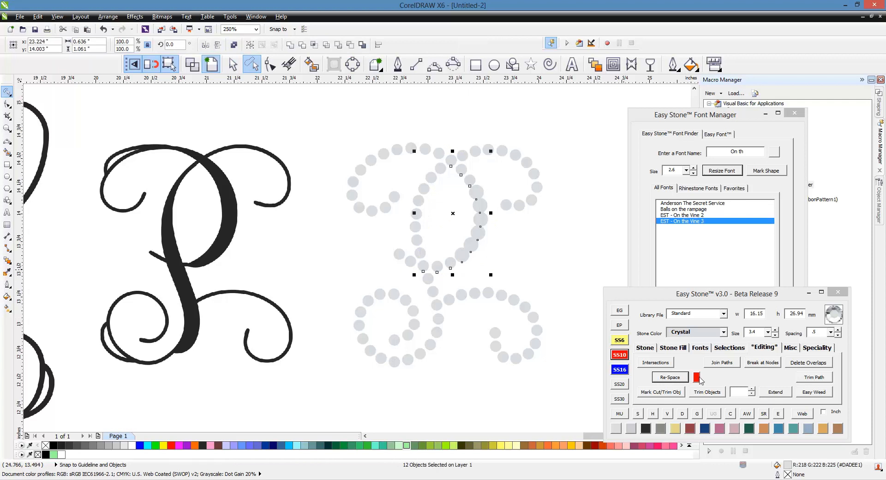
pyautogui.click(682, 380)
pyautogui.click(484, 270)
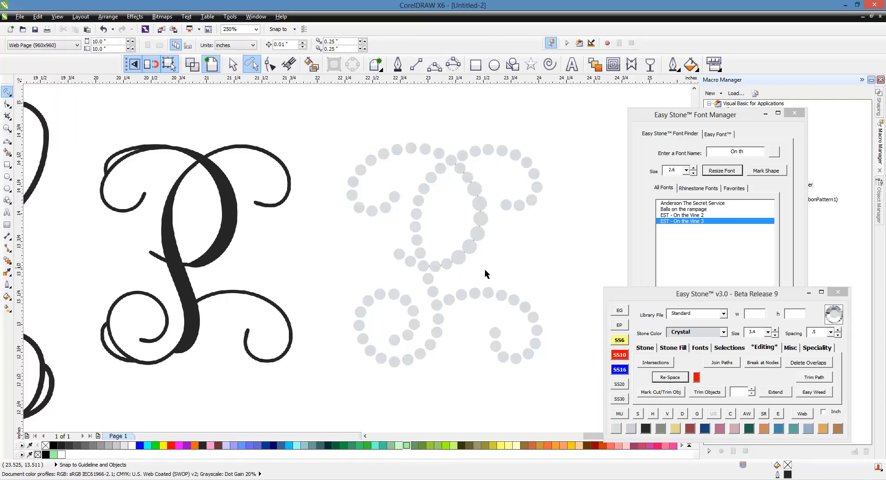
# Delete one small stone at each end of the bowl's large stones and re-space the curve along its path
pyautogui.scroll(2, 455, 264)
pyautogui.click(446, 269)
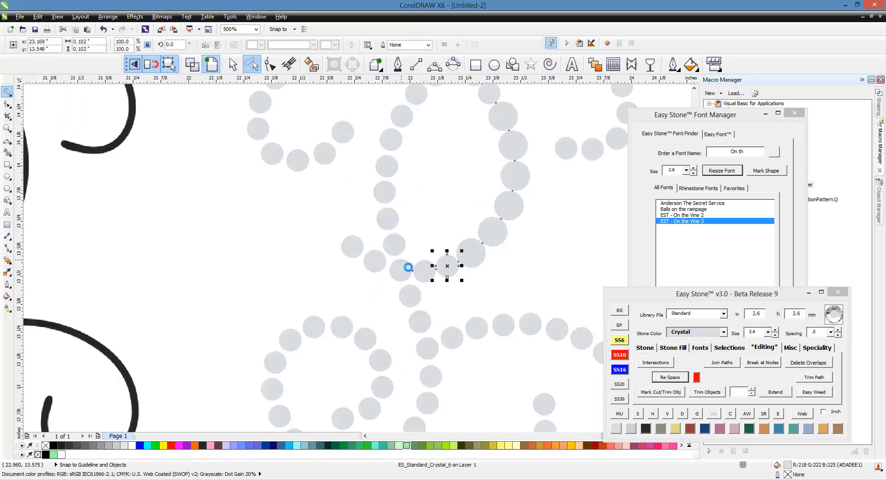
pyautogui.scroll(-1, 400, 262)
pyautogui.press('Delete')
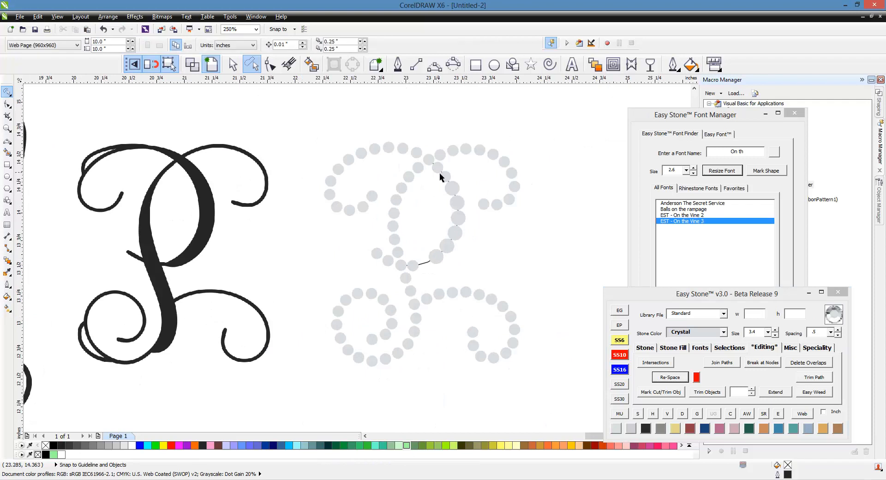
pyautogui.scroll(2, 439, 179)
pyautogui.click(440, 186)
pyautogui.press('Delete')
pyautogui.scroll(-1, 409, 215)
pyautogui.click(411, 242)
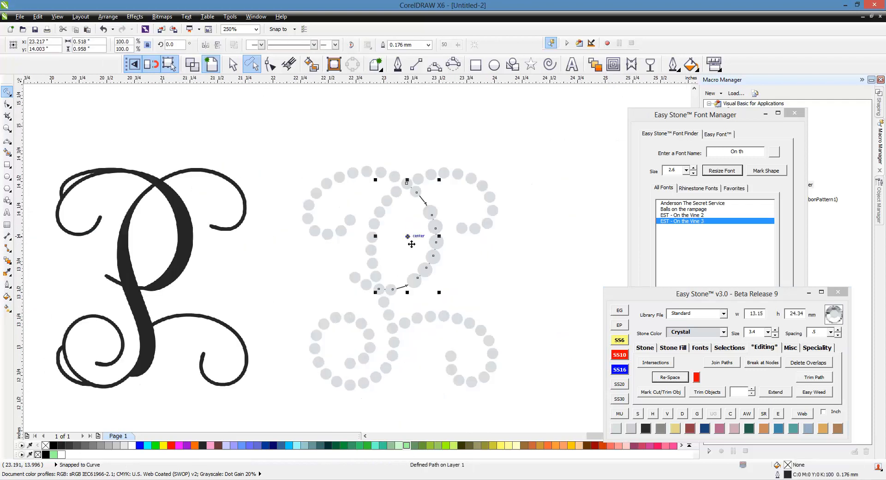
pyautogui.click(660, 375)
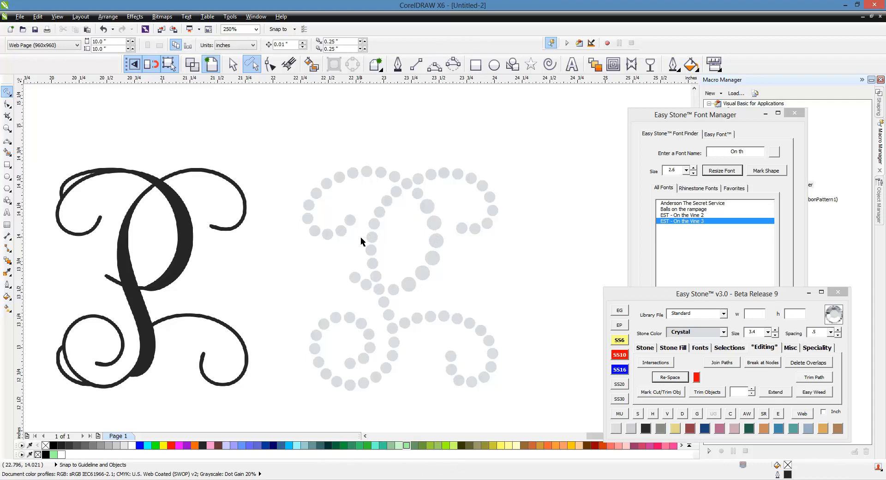
# Change the six stones on the left stroke of the P's bowl to SS10 and re-space that stroke up to the top crossing
pyautogui.moveTo(359, 235); pyautogui.dragTo(360, 219)
pyautogui.moveTo(391, 297); pyautogui.dragTo(368, 297)
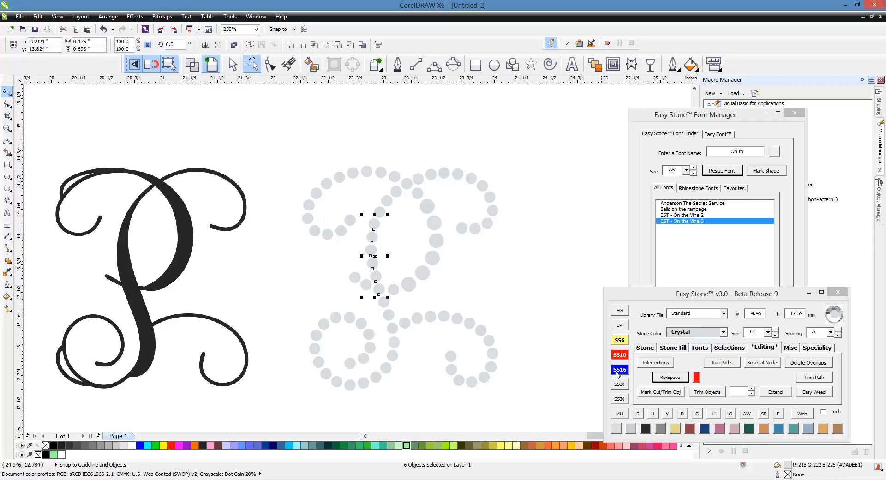
pyautogui.click(619, 355)
pyautogui.click(519, 304)
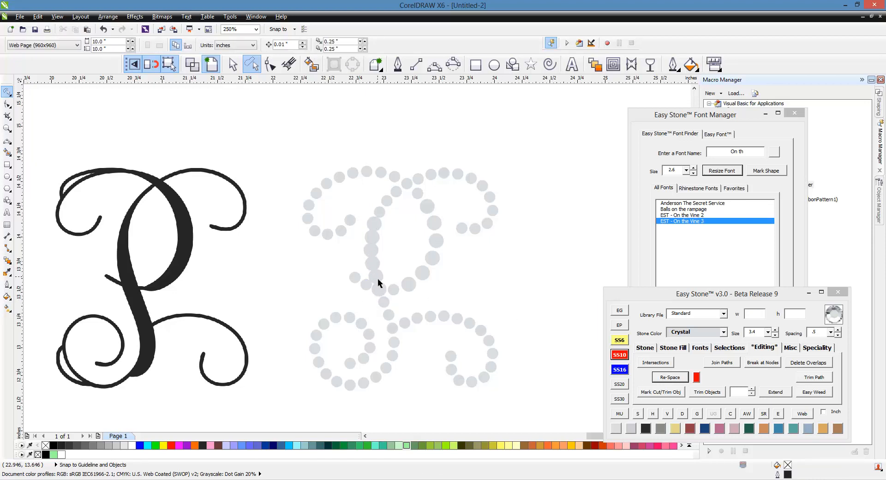
pyautogui.moveTo(353, 260)
pyautogui.mouseDown()
pyautogui.moveTo(358, 219)
pyautogui.moveTo(410, 172)
pyautogui.moveTo(416, 192)
pyautogui.moveTo(395, 283)
pyautogui.moveTo(386, 300)
pyautogui.moveTo(372, 300)
pyautogui.mouseUp()
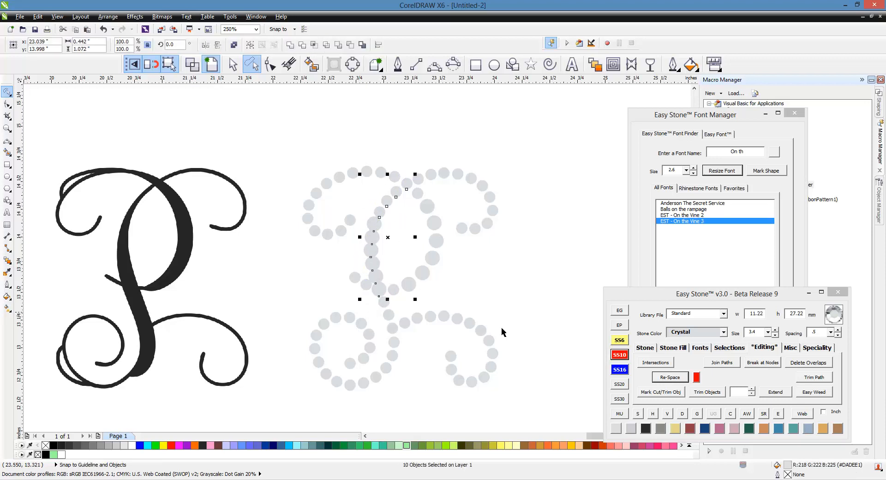
pyautogui.click(659, 377)
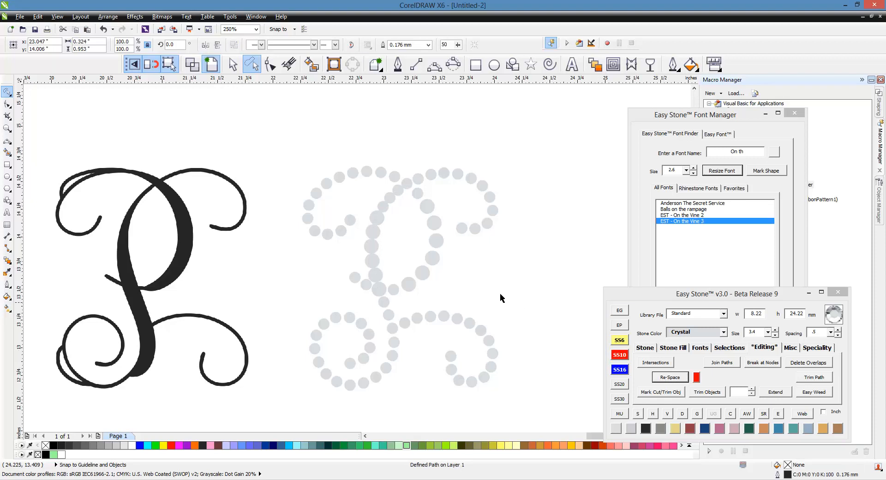
# Delete the two small stones above the left stroke's large stones and re-space the stroke along its path
pyautogui.scroll(2, 371, 207)
pyautogui.click(417, 200)
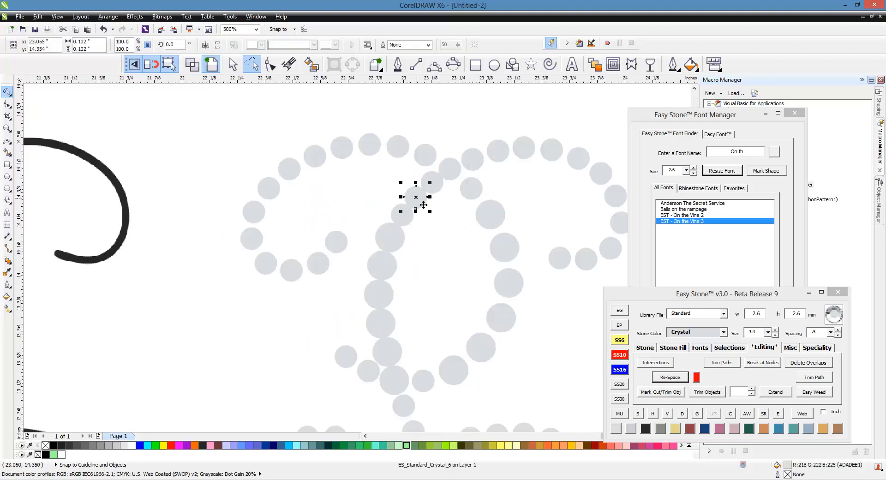
pyautogui.click(404, 216)
pyautogui.press('Delete')
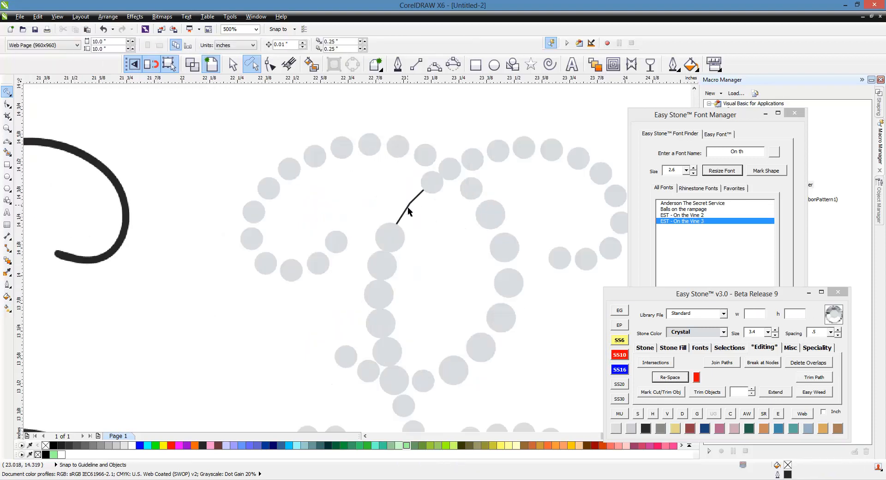
pyautogui.click(416, 213)
pyautogui.click(668, 378)
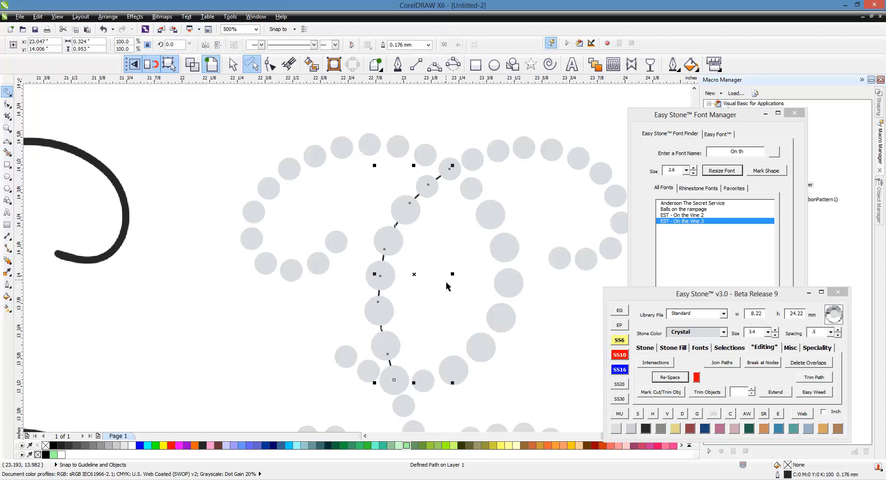
pyautogui.click(446, 283)
pyautogui.click(413, 291)
pyautogui.click(361, 222)
# Change the stones of the P's lower stem, from below the bowl into the bottom curve, to SS10
pyautogui.scroll(-2, 361, 222)
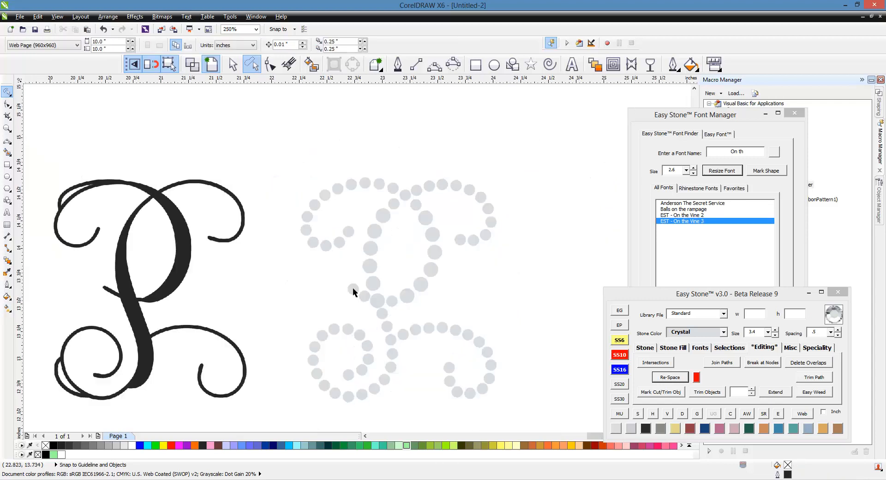
pyautogui.scroll(-2, 386, 254)
pyautogui.scroll(4, 385, 295)
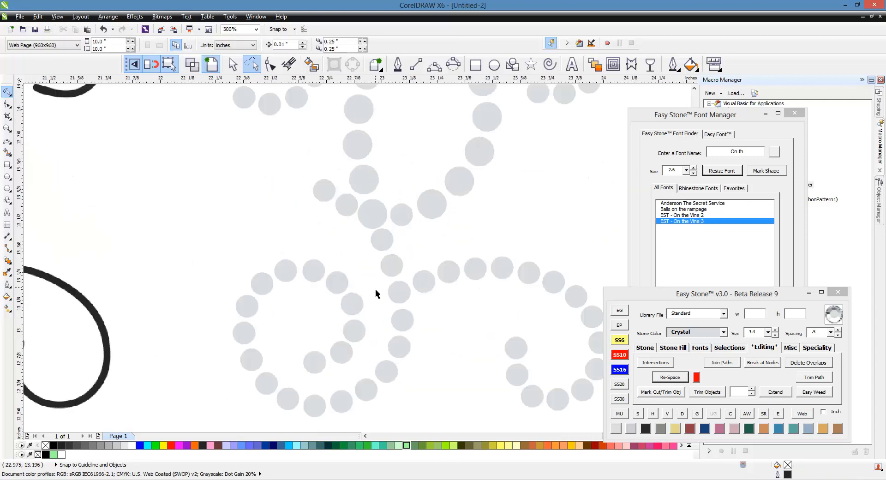
pyautogui.moveTo(427, 294)
pyautogui.mouseDown()
pyautogui.moveTo(362, 422)
pyautogui.moveTo(323, 421)
pyautogui.moveTo(361, 357)
pyautogui.moveTo(356, 314)
pyautogui.mouseUp()
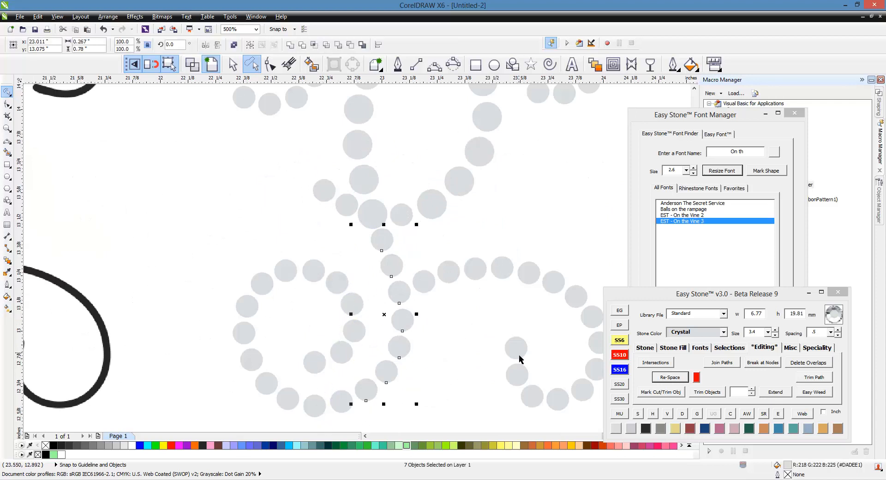
pyautogui.click(619, 355)
pyautogui.click(471, 358)
pyautogui.scroll(-1, 452, 326)
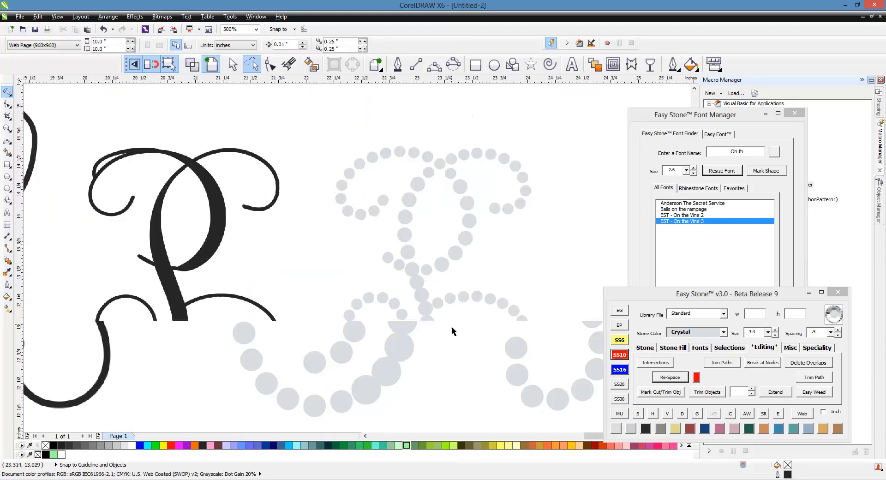
pyautogui.scroll(1, 408, 375)
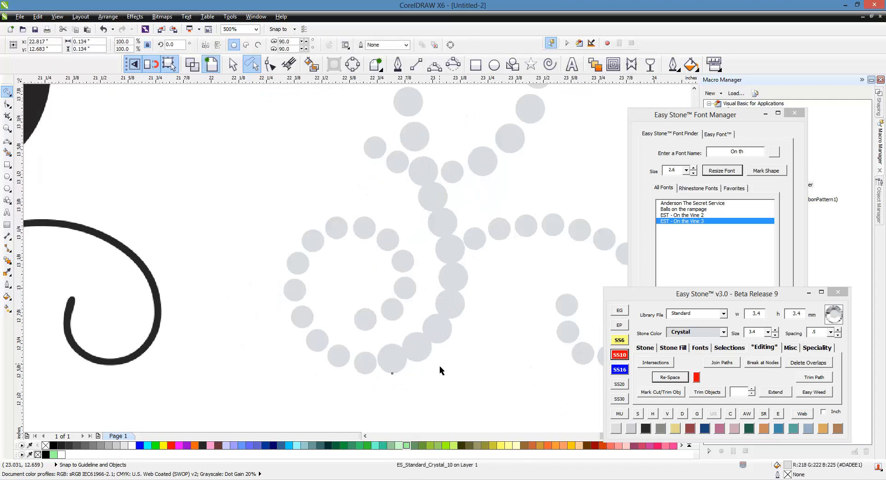
# Re-space the lower stem and left curl, deleting the three small stones after the large ones and re-spacing the path again
pyautogui.scroll(-1, 378, 326)
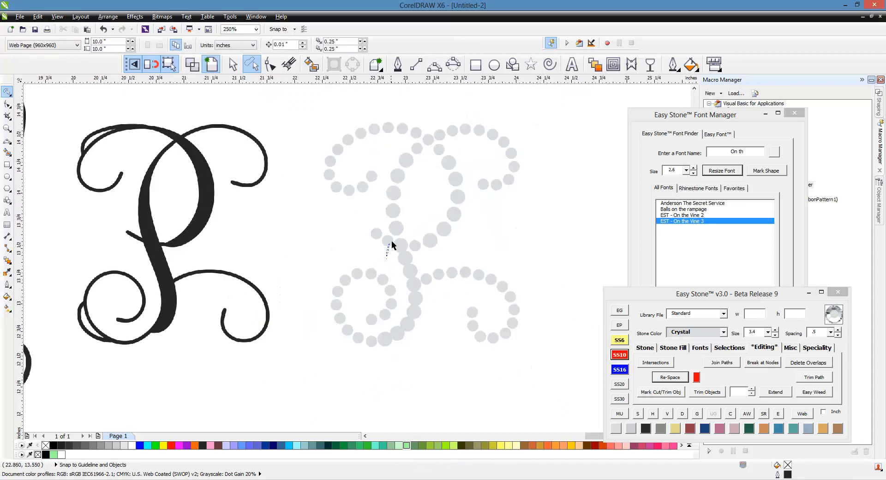
pyautogui.moveTo(432, 292)
pyautogui.mouseDown()
pyautogui.moveTo(356, 365)
pyautogui.moveTo(319, 251)
pyautogui.moveTo(365, 301)
pyautogui.mouseUp()
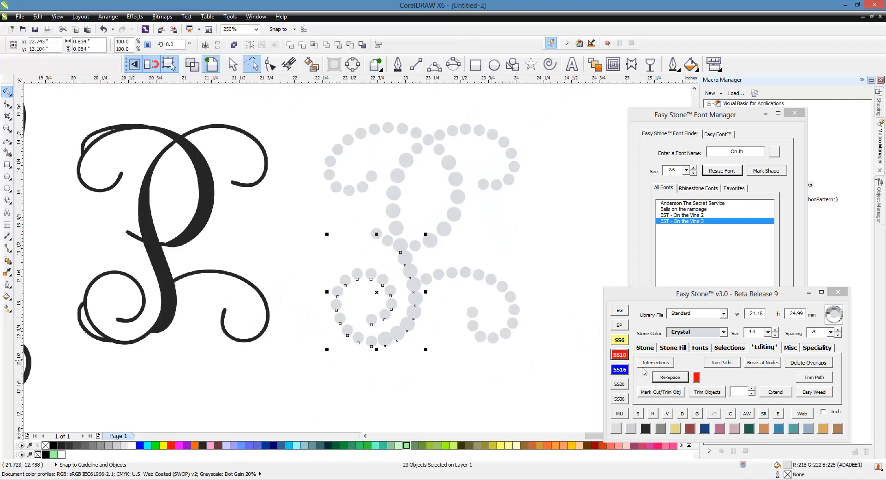
pyautogui.click(669, 377)
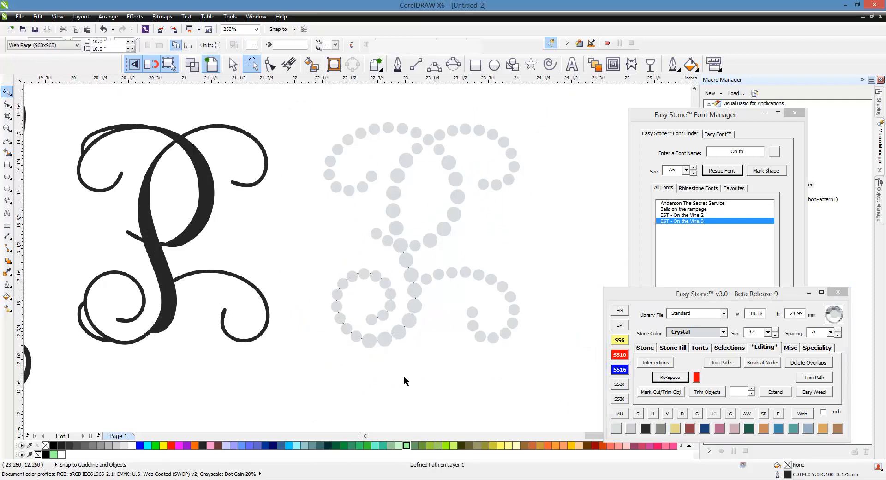
pyautogui.click(356, 342)
pyautogui.press('Delete')
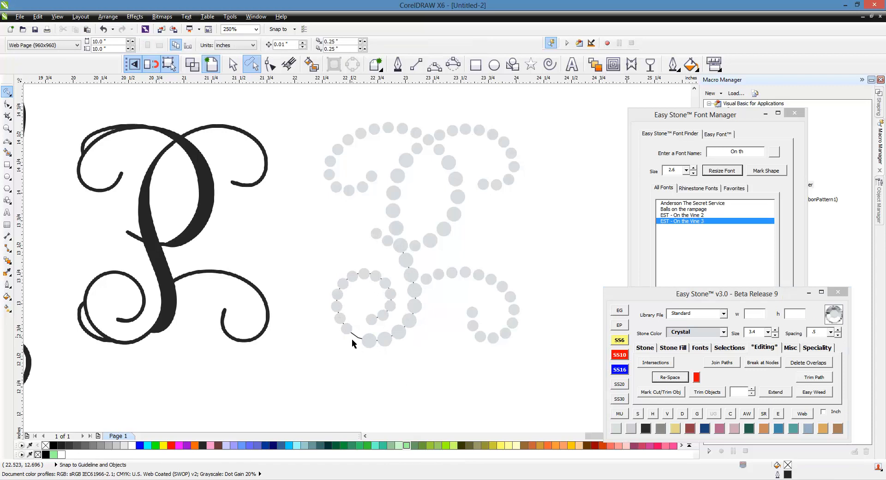
pyautogui.scroll(2, 351, 339)
pyautogui.click(325, 309)
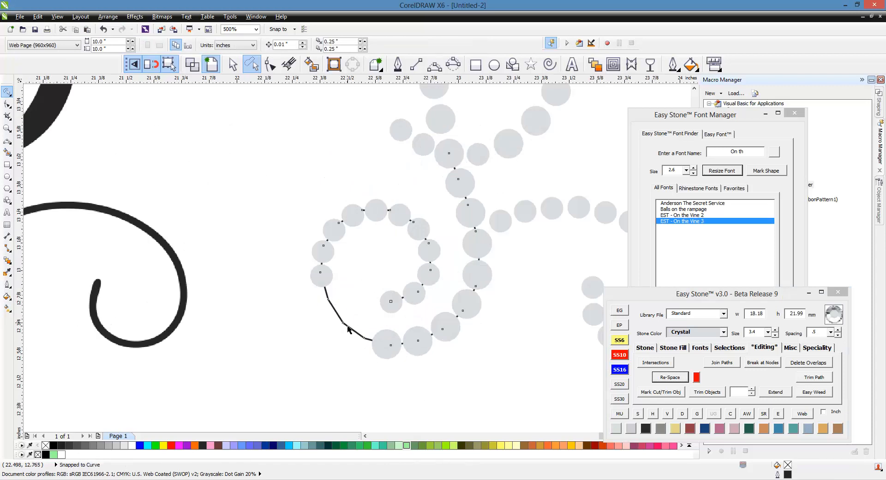
pyautogui.click(660, 379)
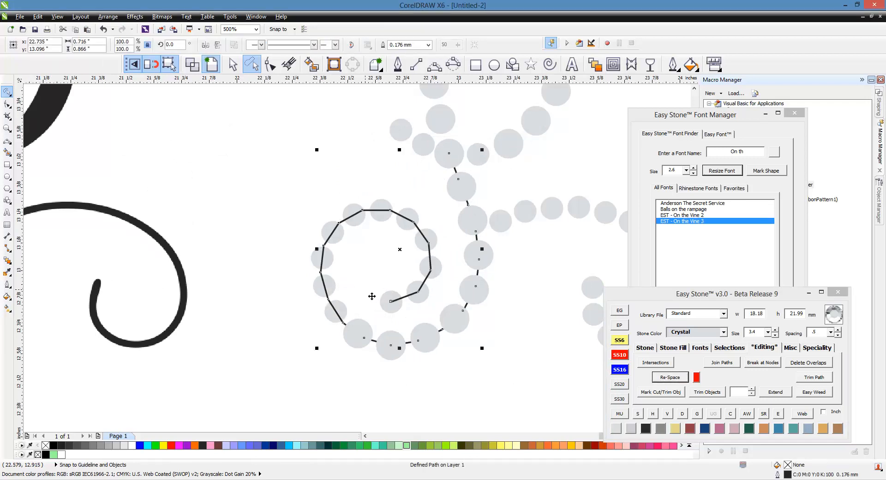
# Select the stones of the P's lower right swirl and move them slightly up, clear of the stem's large stones
pyautogui.scroll(-1, 237, 261)
pyautogui.scroll(1, 386, 247)
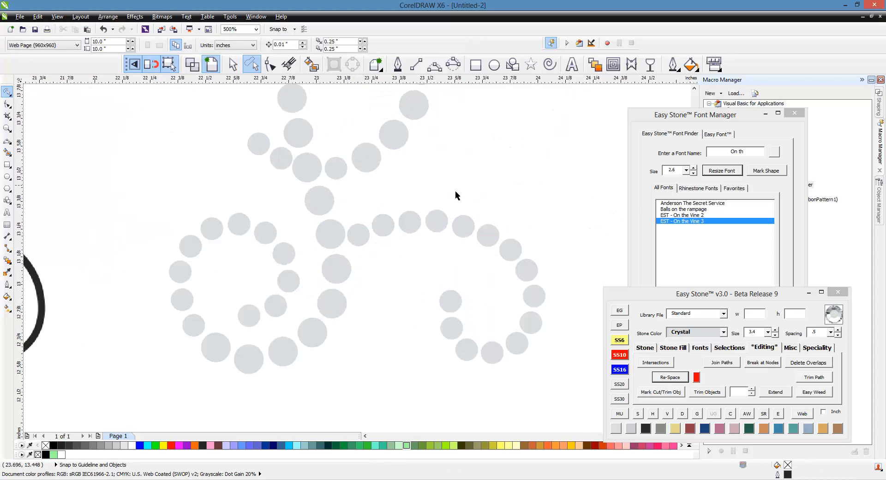
pyautogui.moveTo(385, 191)
pyautogui.mouseDown()
pyautogui.moveTo(552, 249)
pyautogui.moveTo(571, 337)
pyautogui.moveTo(472, 405)
pyautogui.moveTo(401, 363)
pyautogui.moveTo(345, 272)
pyautogui.moveTo(347, 225)
pyautogui.mouseUp()
pyautogui.scroll(1, 347, 225)
pyautogui.moveTo(373, 256); pyautogui.dragTo(370, 227)
pyautogui.click(437, 322)
pyautogui.scroll(-2, 437, 323)
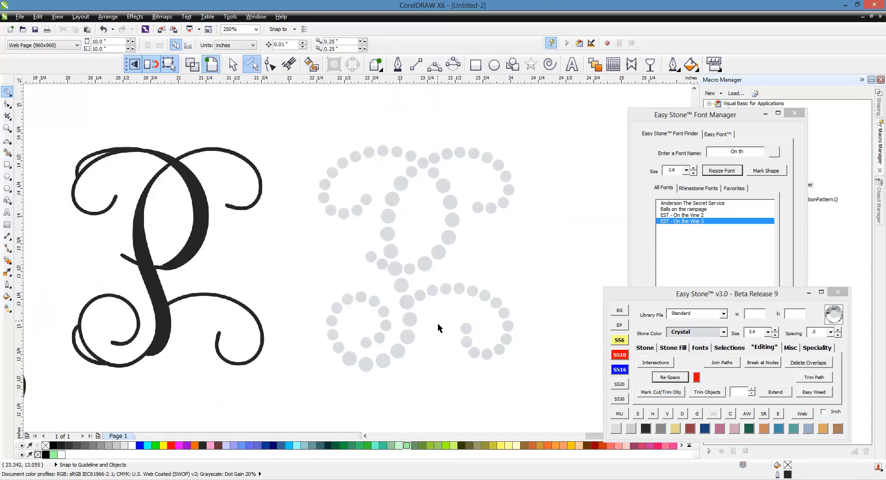
# Move the two small tail stones on the left of the bowl-stem junction slightly left, away from the large stone
pyautogui.scroll(3, 416, 299)
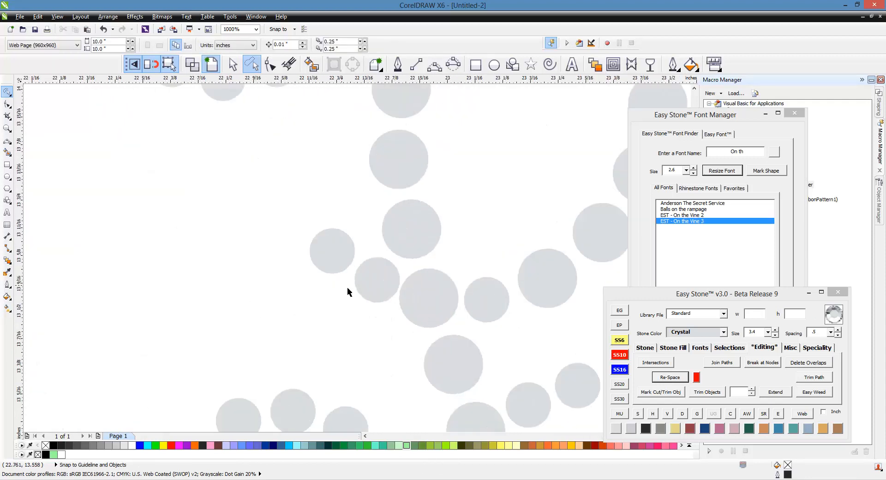
pyautogui.click(373, 291)
pyautogui.keyDown('shift'); pyautogui.click(308, 240); pyautogui.keyUp('shift')
pyautogui.scroll(1, 402, 285)
pyautogui.moveTo(429, 292); pyautogui.dragTo(412, 295)
pyautogui.scroll(-2, 340, 271)
pyautogui.click(319, 312)
# Nudge the small stone to the right of the bowl-stem junction slightly right to even the gaps between the large stones
pyautogui.scroll(1, 454, 299)
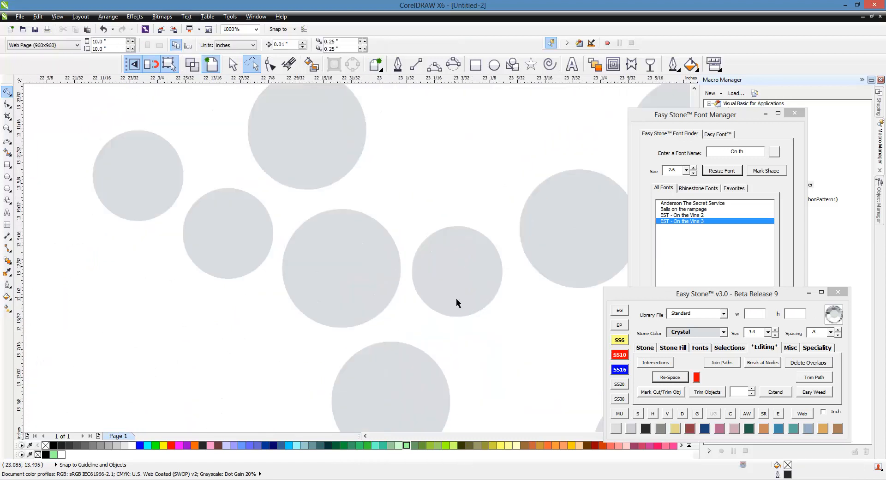
pyautogui.click(466, 292)
pyautogui.moveTo(466, 292); pyautogui.dragTo(473, 290)
pyautogui.click(495, 346)
pyautogui.scroll(-2, 310, 246)
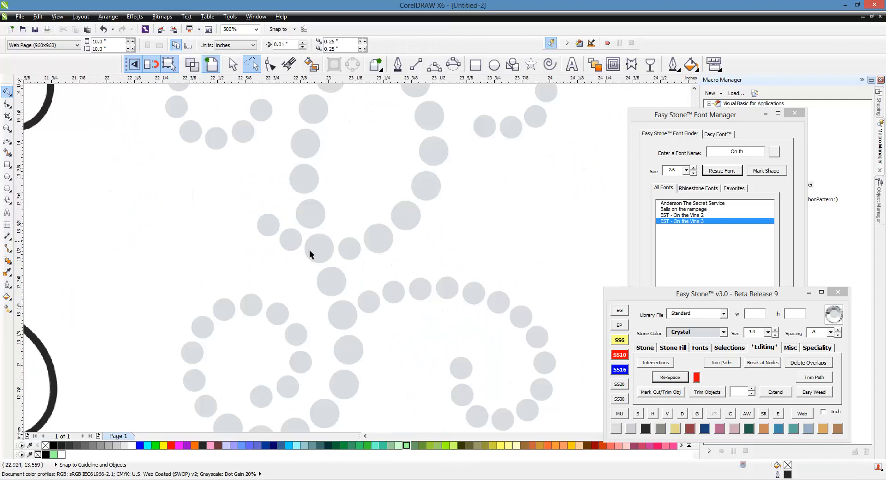
# Select all stones of the finished P and add a black weed box behind them
pyautogui.scroll(-2, 348, 279)
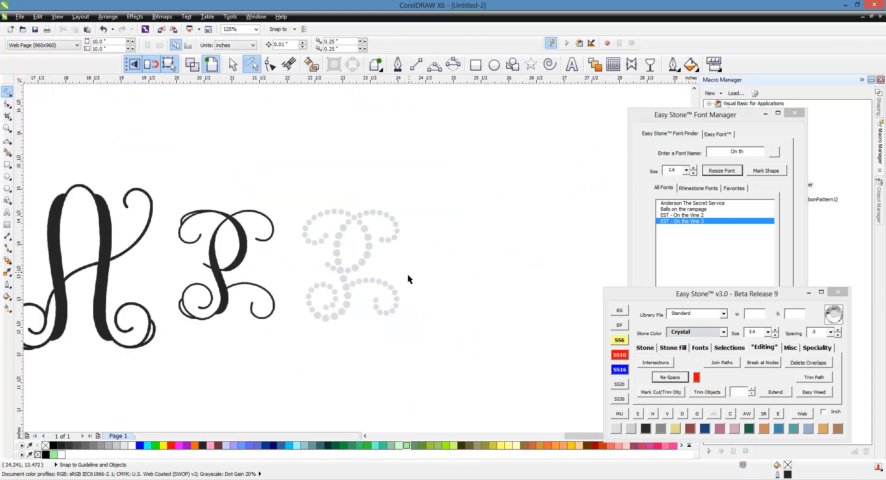
pyautogui.click(231, 65)
pyautogui.moveTo(263, 157); pyautogui.dragTo(457, 349)
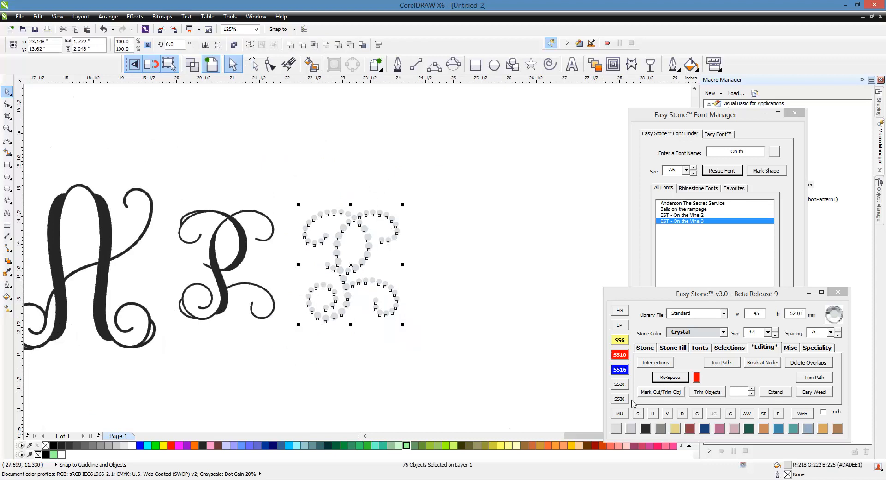
pyautogui.click(747, 414)
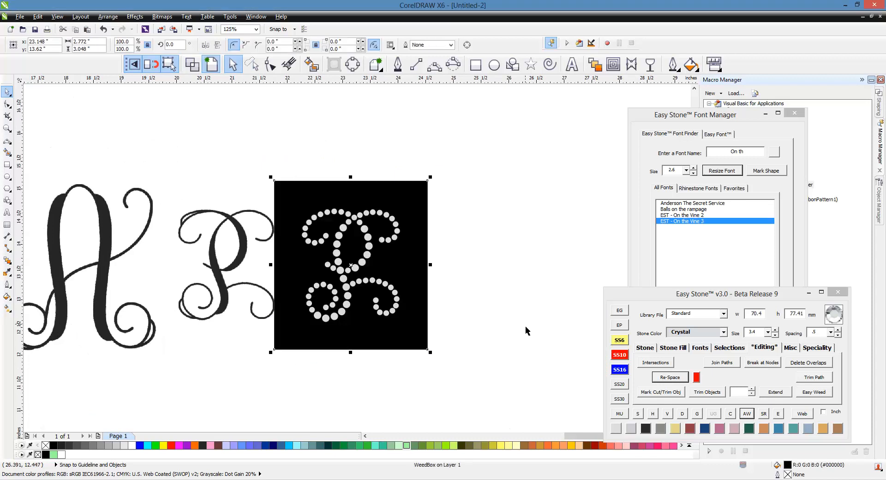
# Move the two-size H with its black box beside the stone P, and shift both right, clear of the black font letters
pyautogui.scroll(-1, 497, 263)
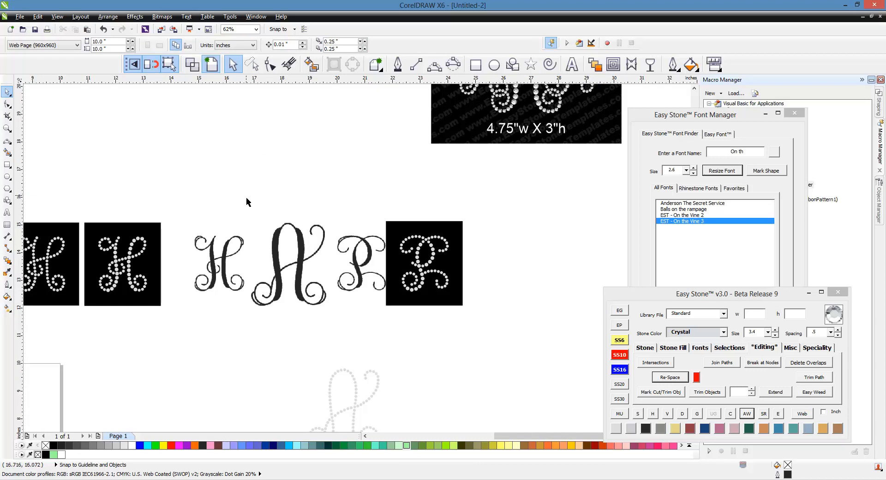
pyautogui.moveTo(200, 193); pyautogui.dragTo(77, 328)
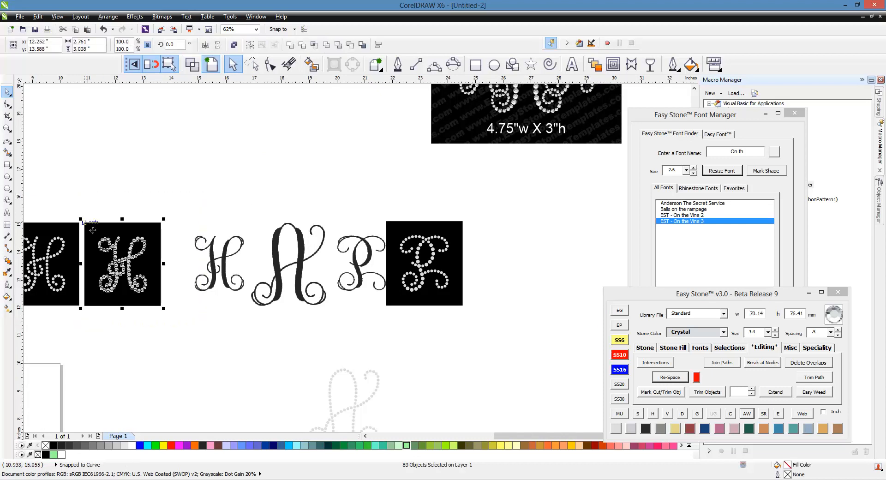
pyautogui.moveTo(104, 252); pyautogui.dragTo(473, 229)
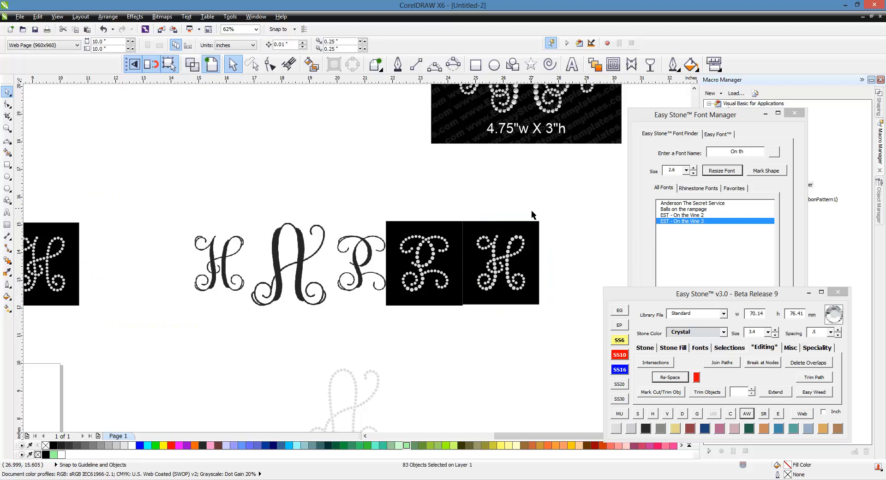
pyautogui.moveTo(598, 193); pyautogui.dragTo(377, 321)
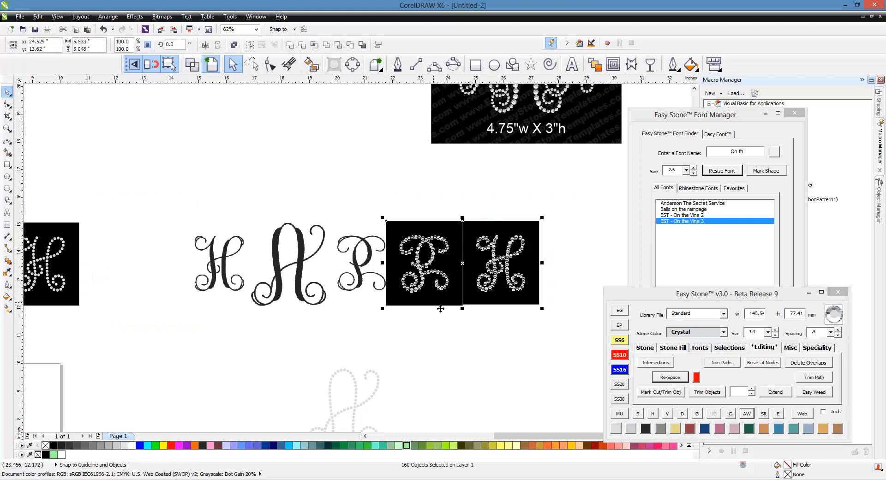
pyautogui.moveTo(440, 303); pyautogui.dragTo(477, 306)
pyautogui.click(494, 347)
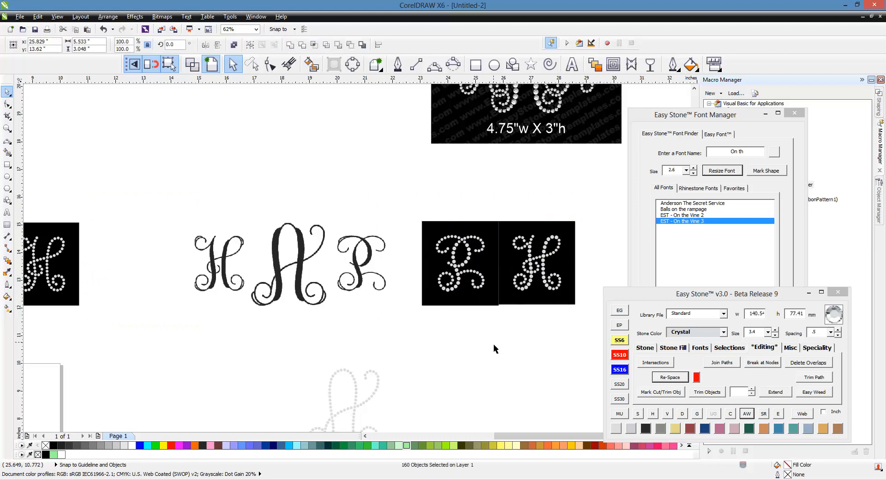
# Delete the black weed boxes behind the stone H and the stone P
pyautogui.click(575, 249)
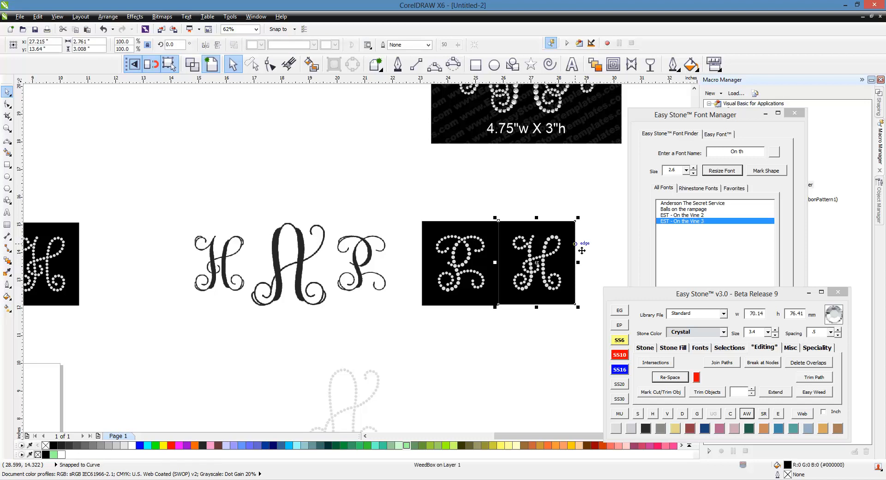
pyautogui.press('Delete')
pyautogui.click(498, 229)
pyautogui.press('Delete')
# Group the stones of the H and the stones of the P as separate letters
pyautogui.moveTo(506, 215); pyautogui.dragTo(586, 319)
pyautogui.moveTo(414, 213); pyautogui.dragTo(500, 314)
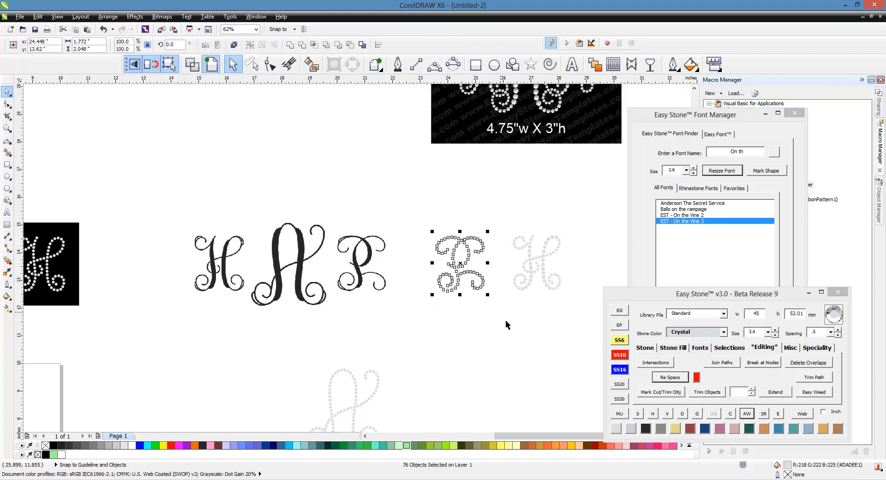
pyautogui.click(698, 414)
pyautogui.click(451, 367)
# Select the stone A and move it up and left so it sits directly below the black font A
pyautogui.scroll(-2, 307, 306)
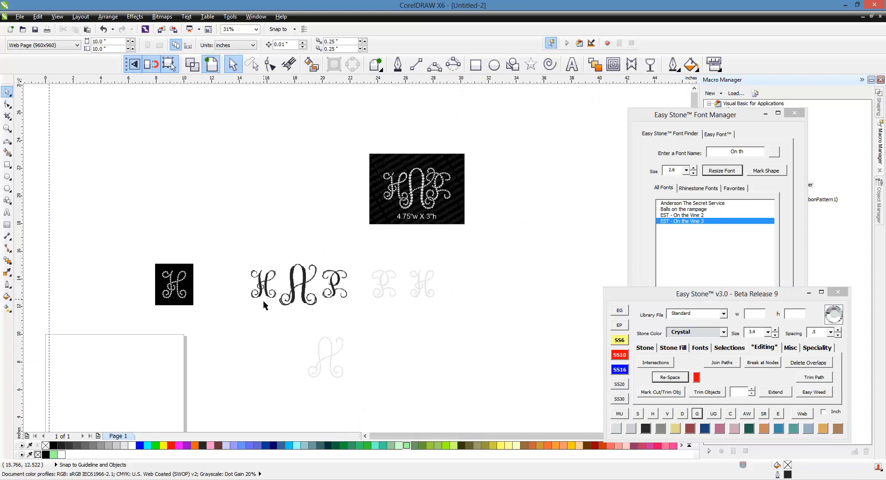
pyautogui.scroll(2, 303, 372)
pyautogui.moveTo(258, 261); pyautogui.dragTo(450, 419)
pyautogui.moveTo(367, 355); pyautogui.dragTo(310, 303)
pyautogui.click(376, 304)
# Change the four stones on each side of the stone A's upper arch, where the stroke starts to thicken, to SS10
pyautogui.scroll(1, 234, 265)
pyautogui.scroll(-1, 432, 372)
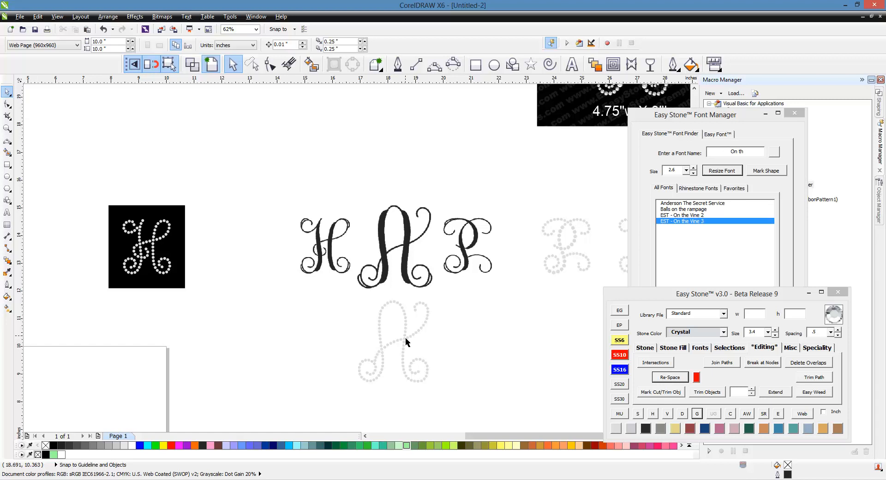
pyautogui.scroll(1, 406, 341)
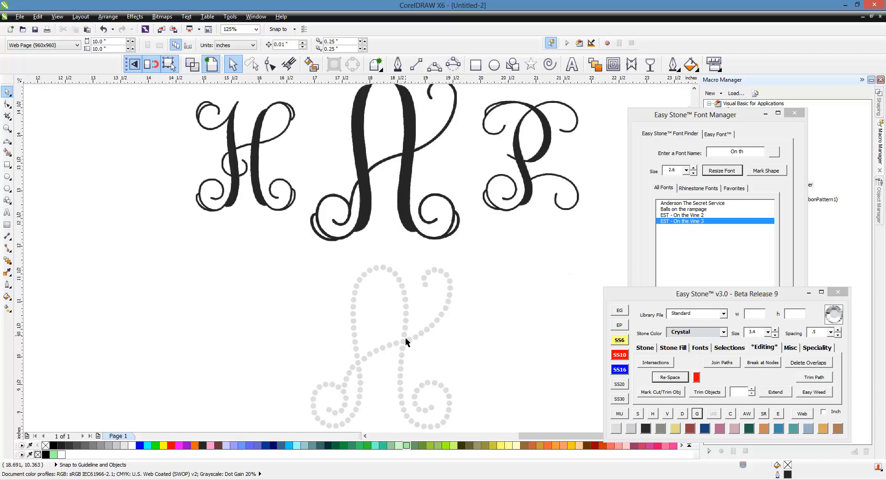
pyautogui.scroll(-1, 396, 326)
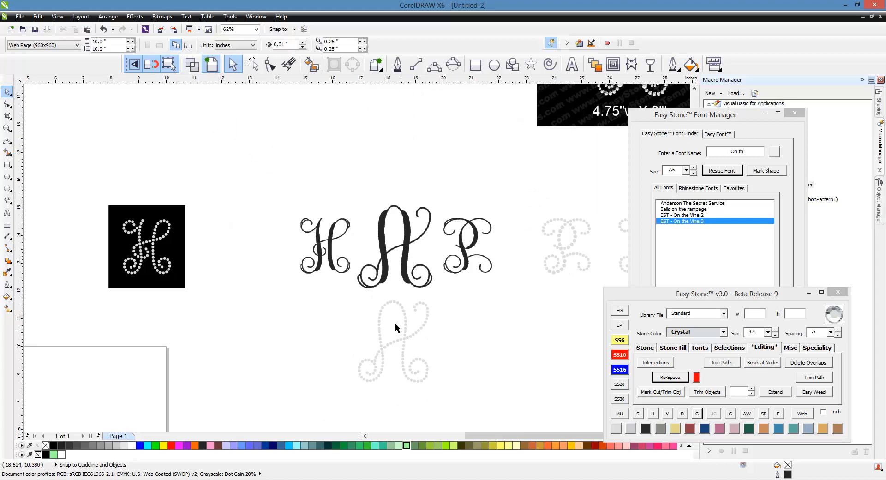
pyautogui.scroll(2, 393, 321)
pyautogui.moveTo(340, 329); pyautogui.dragTo(479, 389)
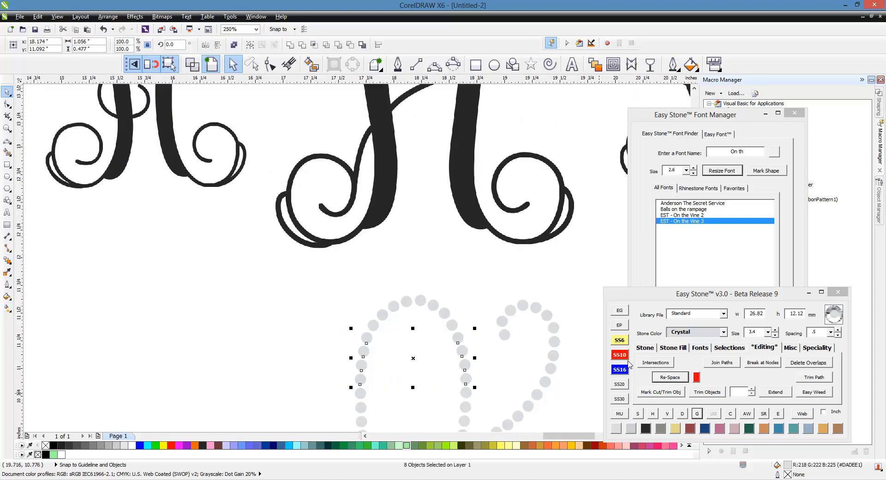
pyautogui.click(626, 357)
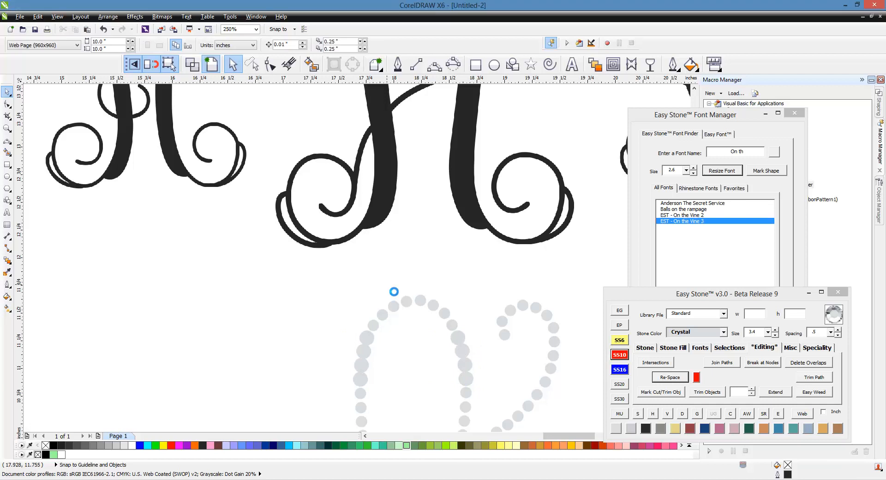
# Change the 11 stones down the A's left leg, below the SS10 stones, to SS16
pyautogui.scroll(-1, 390, 291)
pyautogui.scroll(1, 391, 329)
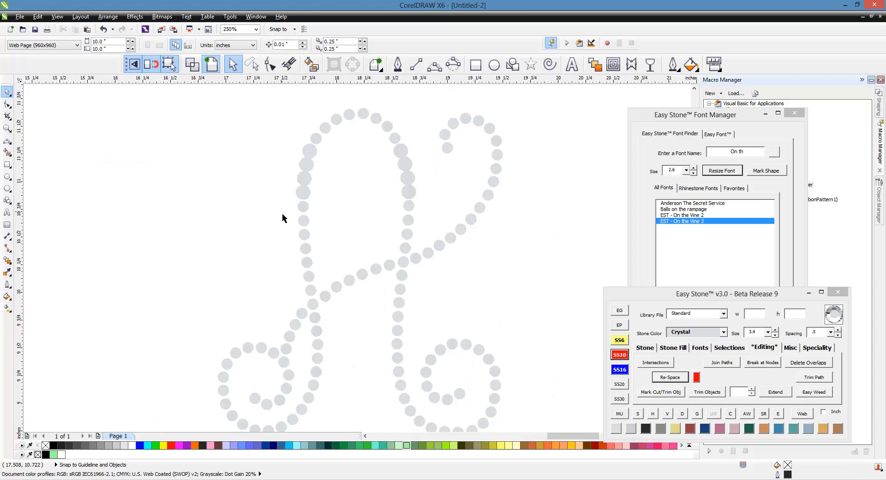
pyautogui.moveTo(302, 199); pyautogui.dragTo(310, 199)
pyautogui.click(252, 65)
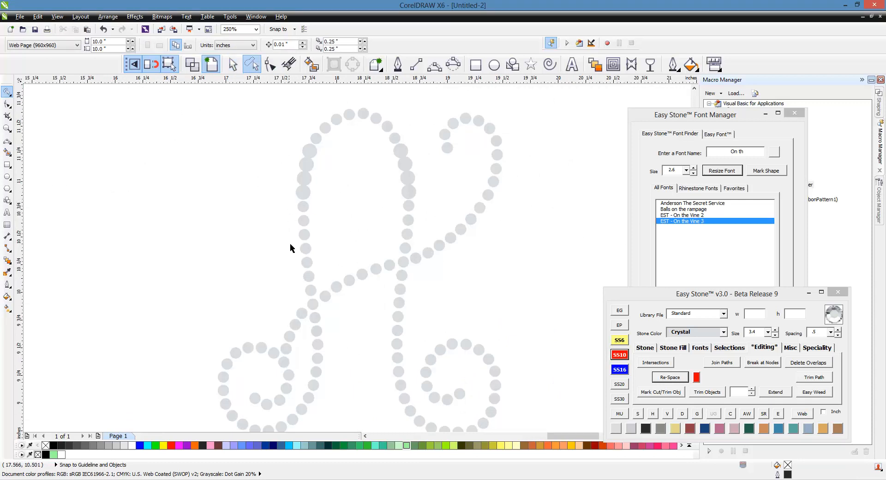
pyautogui.moveTo(276, 242)
pyautogui.mouseDown()
pyautogui.moveTo(319, 198)
pyautogui.moveTo(337, 369)
pyautogui.moveTo(328, 381)
pyautogui.moveTo(308, 372)
pyautogui.moveTo(308, 338)
pyautogui.mouseUp()
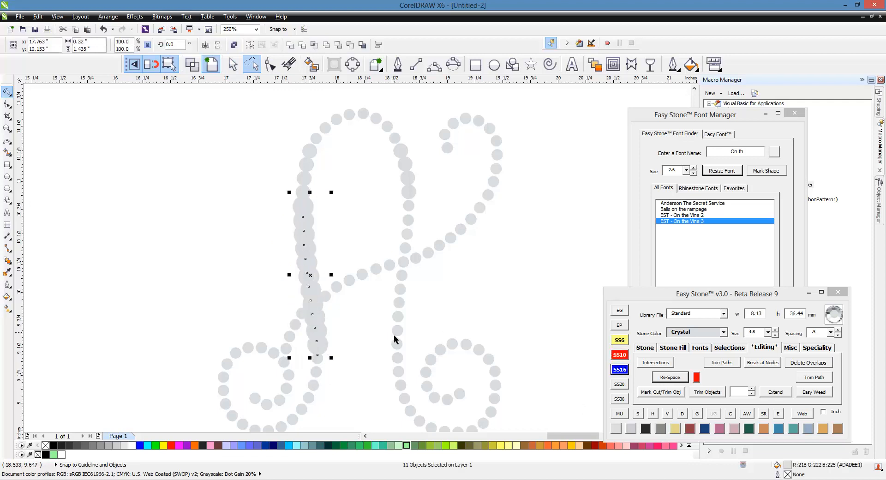
pyautogui.click(366, 339)
# Change the seven stones below the A's left SS16 run, curving into the lower left curl, to SS10
pyautogui.scroll(-3, 362, 217)
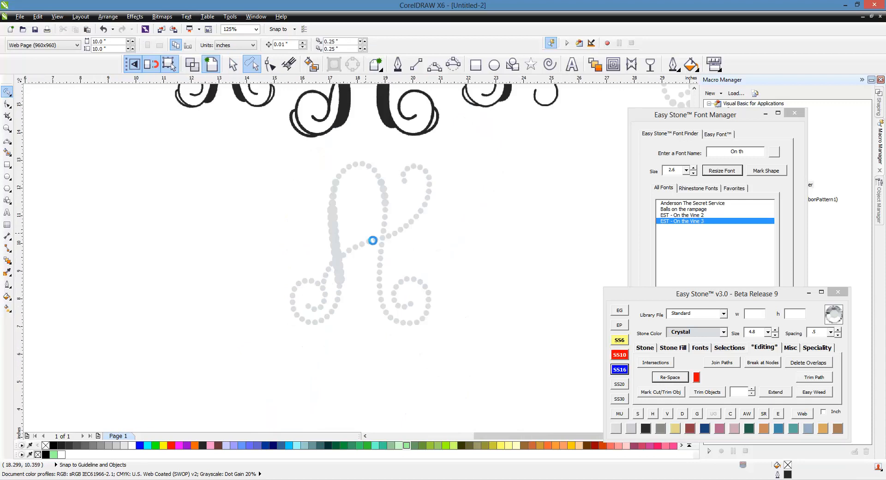
pyautogui.scroll(-2, 367, 209)
pyautogui.scroll(3, 367, 209)
pyautogui.scroll(2, 345, 275)
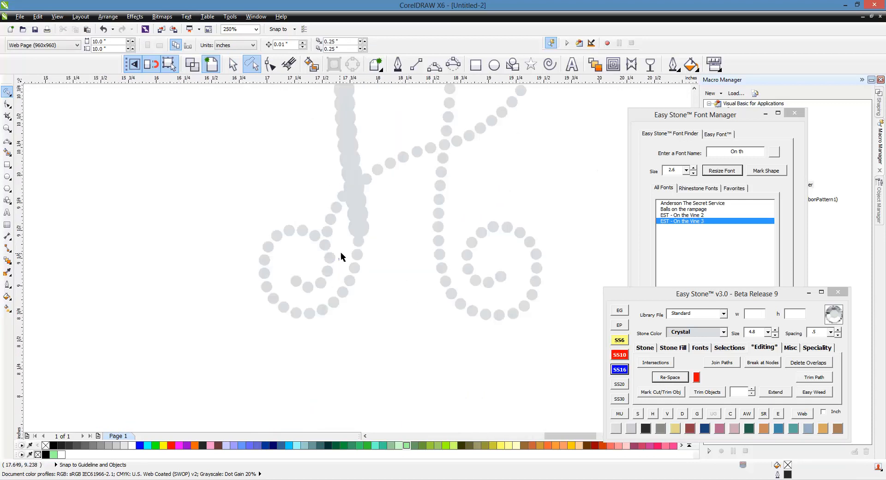
pyautogui.moveTo(339, 258)
pyautogui.mouseDown()
pyautogui.moveTo(370, 231)
pyautogui.moveTo(384, 285)
pyautogui.moveTo(323, 342)
pyautogui.moveTo(314, 305)
pyautogui.mouseUp()
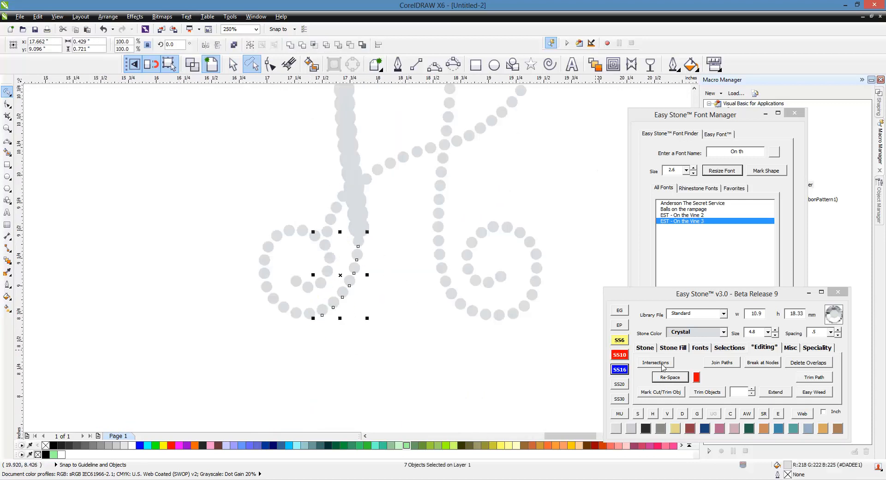
pyautogui.click(626, 371)
pyautogui.click(385, 337)
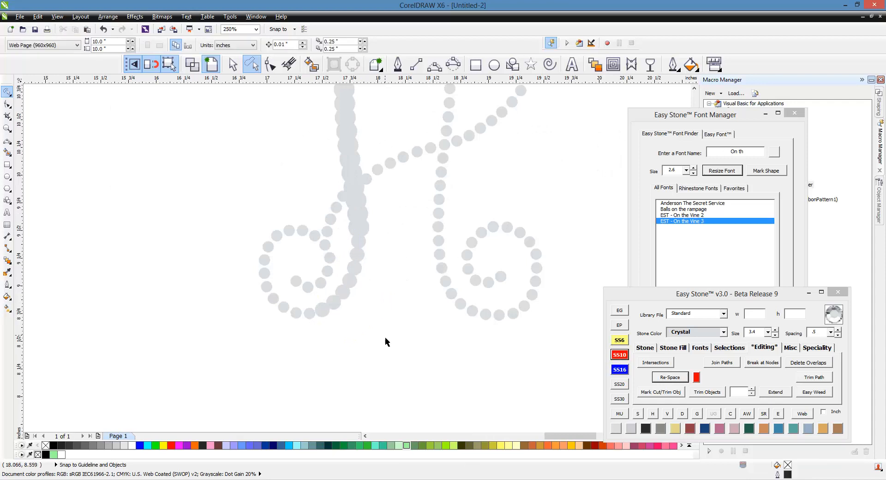
# Change the 13 stones down the A's right leg, below the SS10 stones, to SS16
pyautogui.scroll(-2, 410, 223)
pyautogui.scroll(2, 410, 223)
pyautogui.moveTo(386, 233)
pyautogui.mouseDown()
pyautogui.moveTo(432, 213)
pyautogui.moveTo(420, 380)
pyautogui.moveTo(391, 395)
pyautogui.moveTo(401, 288)
pyautogui.mouseUp()
pyautogui.click(619, 369)
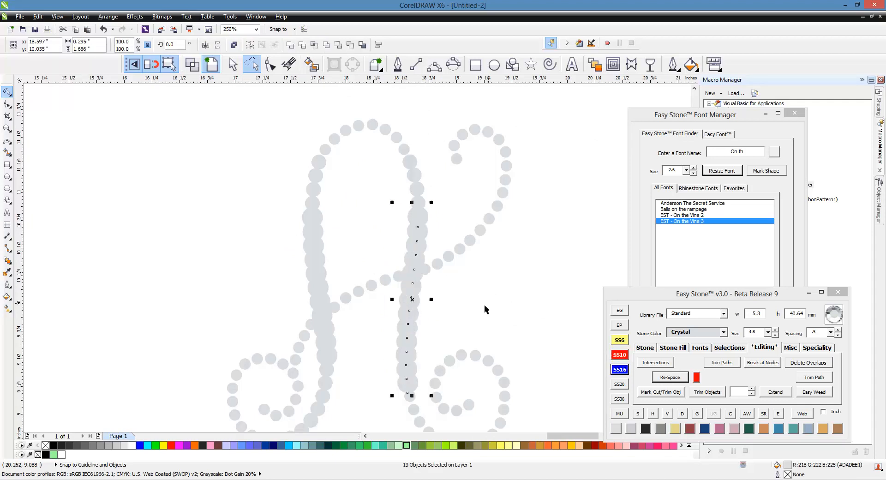
# Change the seven stones below the A's right SS16 run, curving into the lower right curl, to SS10
pyautogui.scroll(-2, 391, 309)
pyautogui.scroll(2, 380, 323)
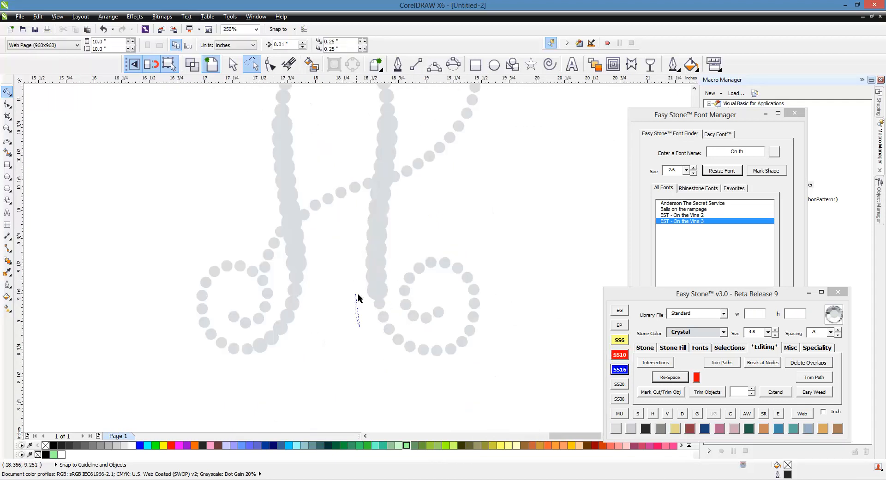
pyautogui.moveTo(440, 341); pyautogui.dragTo(455, 365)
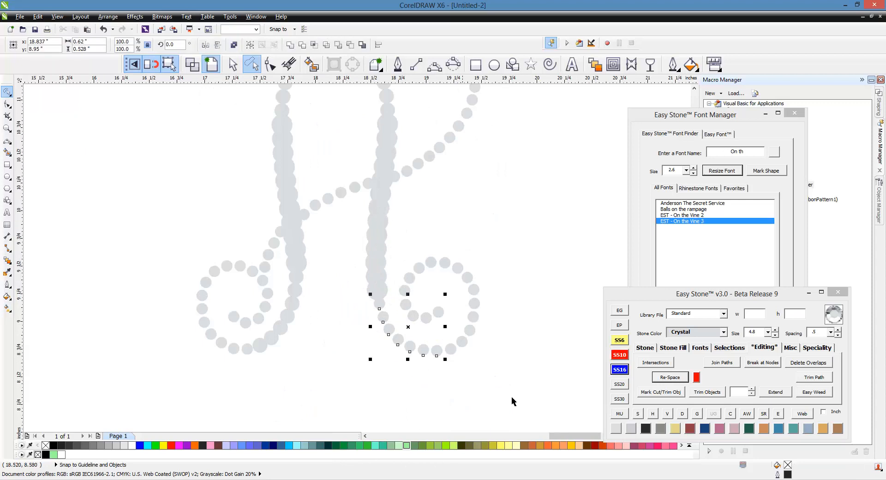
pyautogui.click(621, 357)
pyautogui.click(500, 389)
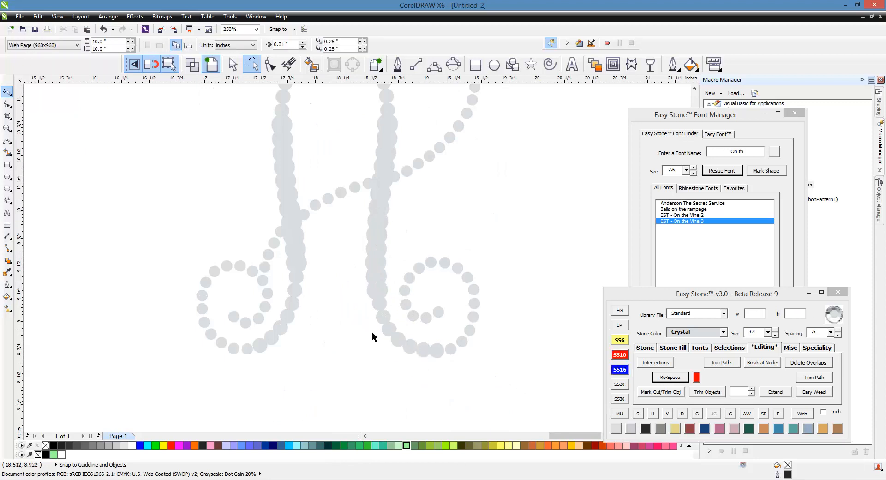
# Select the stones from the A's right crossbar junction through the end of the lower right curl and re-space them
pyautogui.scroll(-1, 371, 331)
pyautogui.scroll(1, 374, 292)
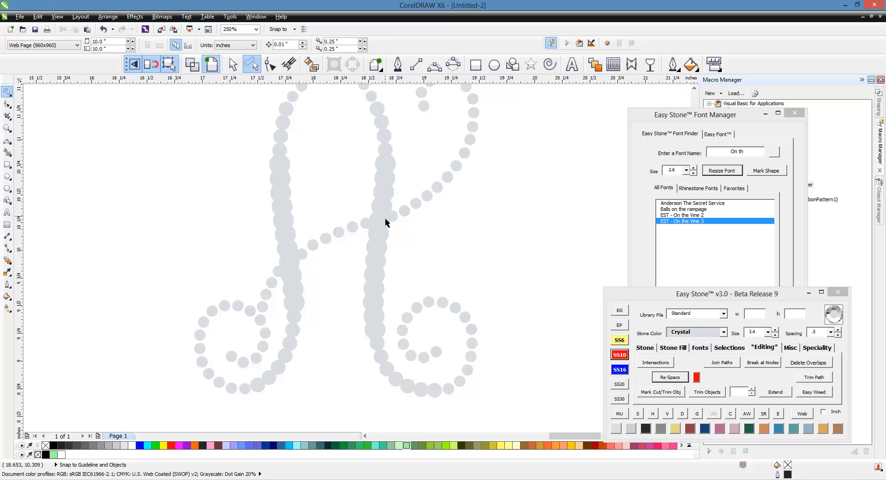
pyautogui.moveTo(357, 267)
pyautogui.mouseDown()
pyautogui.moveTo(364, 222)
pyautogui.moveTo(371, 209)
pyautogui.moveTo(390, 207)
pyautogui.moveTo(396, 232)
pyautogui.moveTo(506, 349)
pyautogui.moveTo(501, 413)
pyautogui.moveTo(389, 428)
pyautogui.moveTo(369, 418)
pyautogui.mouseUp()
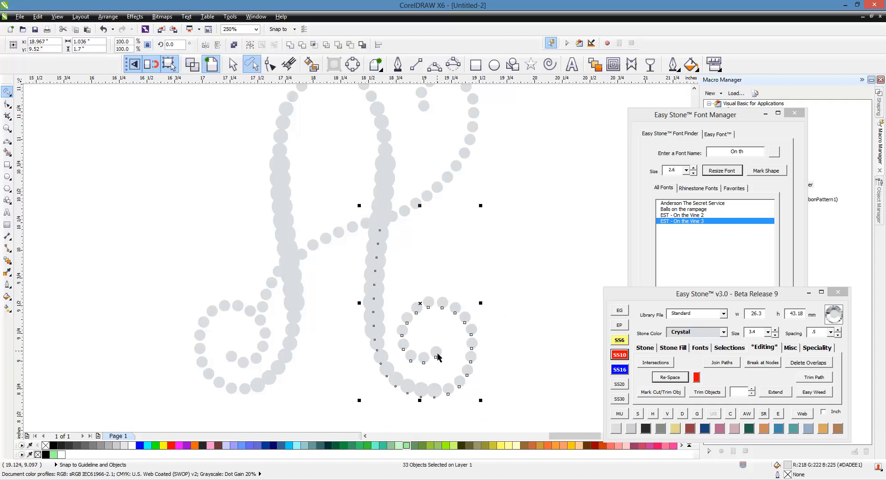
pyautogui.click(686, 379)
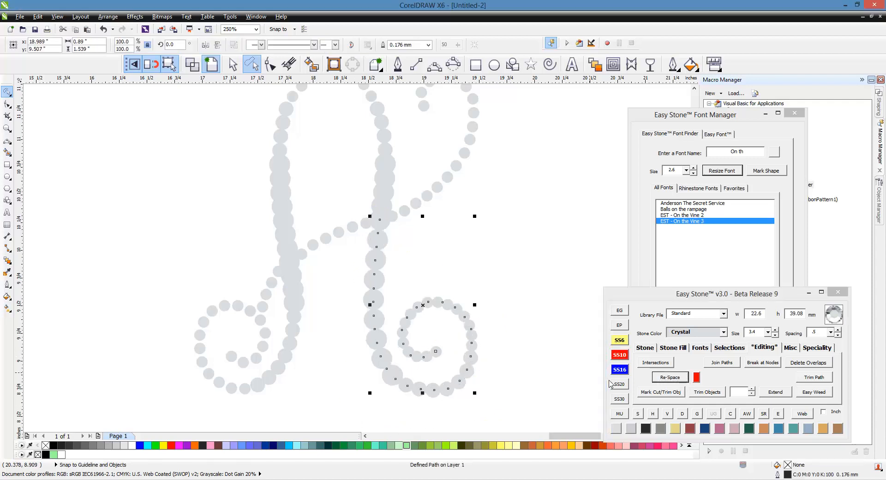
pyautogui.click(504, 368)
# Delete six surplus stones from the A's lower right curl: one at its bottom, one near its inner end and four around its top
pyautogui.scroll(2, 424, 393)
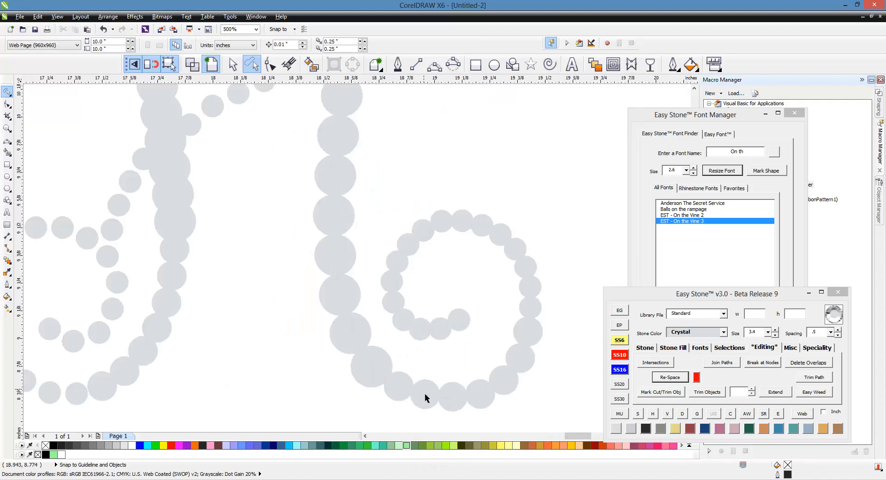
pyautogui.click(417, 404)
pyautogui.press('Delete')
pyautogui.click(416, 333)
pyautogui.press('Delete')
pyautogui.click(424, 233)
pyautogui.press('Delete')
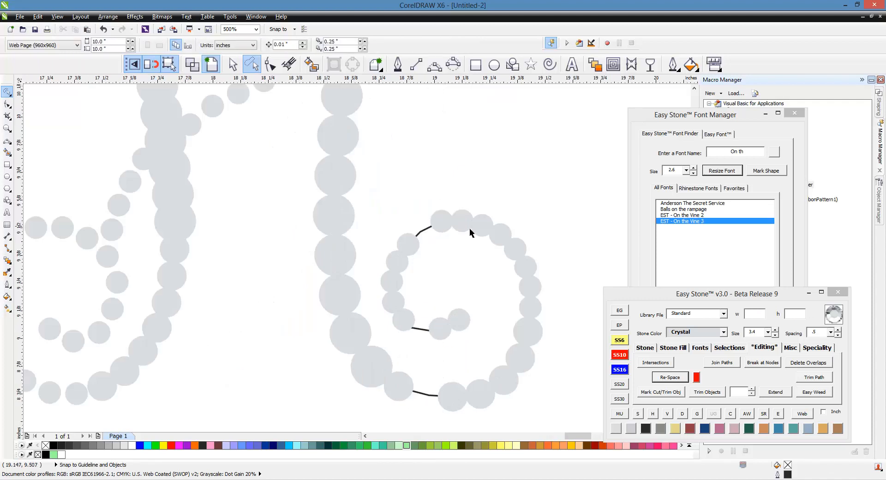
pyautogui.click(479, 226)
pyautogui.press('Delete')
pyautogui.click(514, 248)
pyautogui.press('Delete')
pyautogui.click(530, 264)
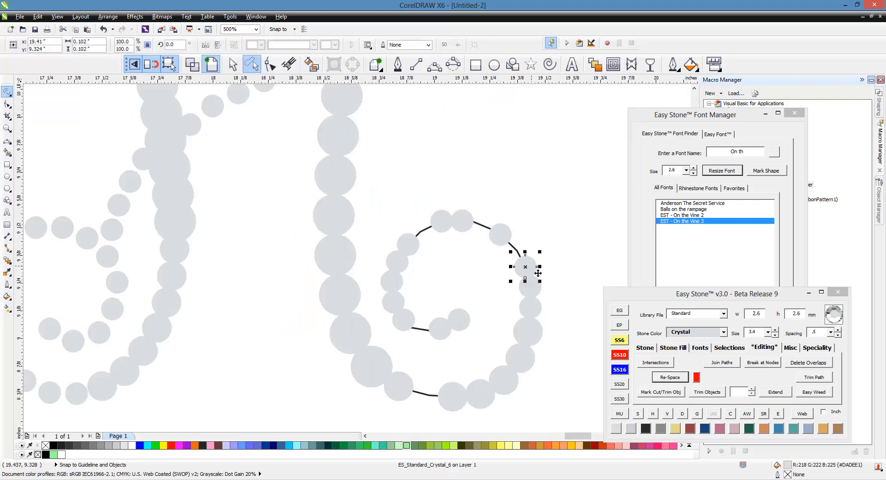
pyautogui.press('Delete')
# Delete two neighbouring SS6 stones from the inner left side of the A's lower right curl
pyautogui.scroll(-2, 430, 269)
pyautogui.scroll(2, 411, 283)
pyautogui.click(417, 268)
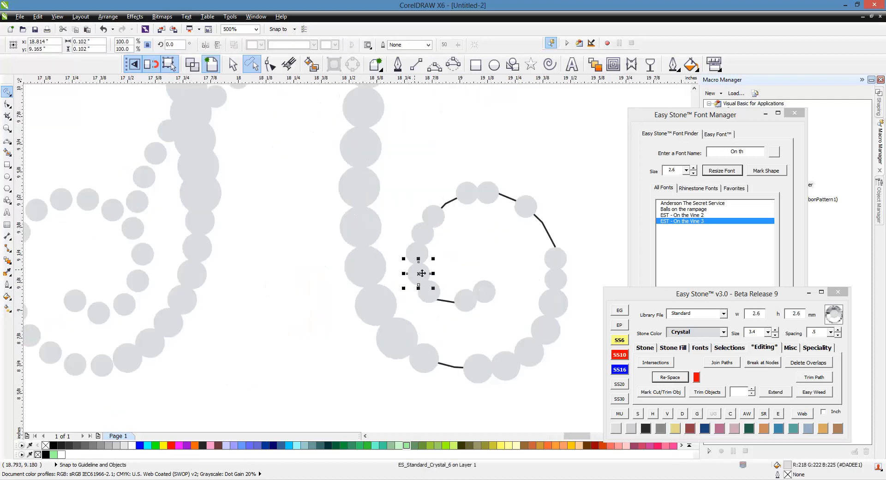
pyautogui.press('Delete')
pyautogui.click(418, 262)
pyautogui.press('Delete')
# Try to re-space the remaining stones along the path of the A's right leg and lower right curl
pyautogui.click(422, 272)
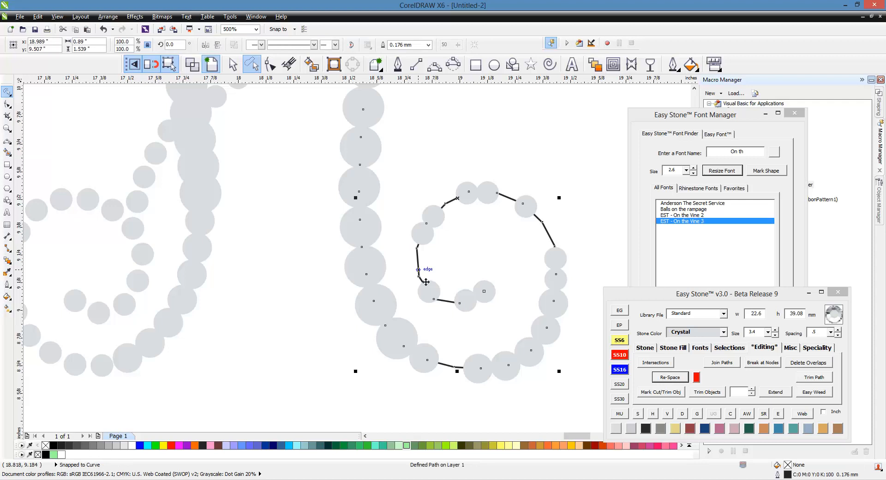
pyautogui.scroll(-2, 426, 310)
pyautogui.click(669, 378)
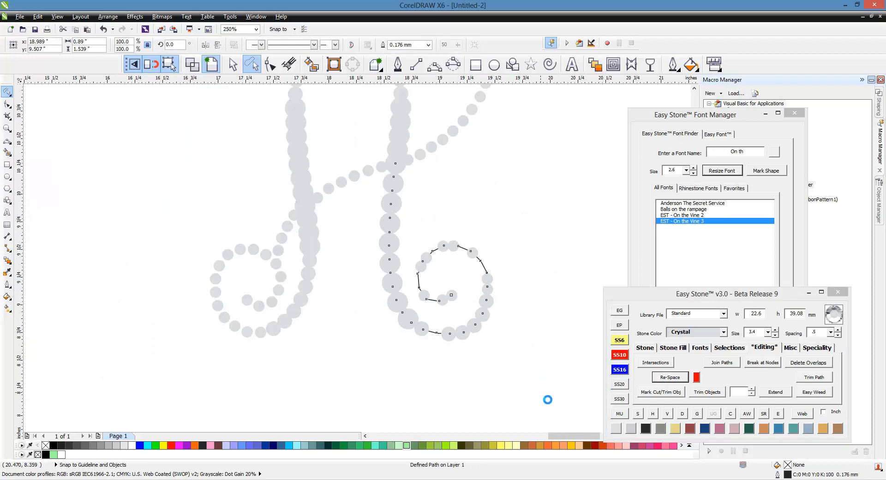
pyautogui.hotkey('ctrl', 'z')
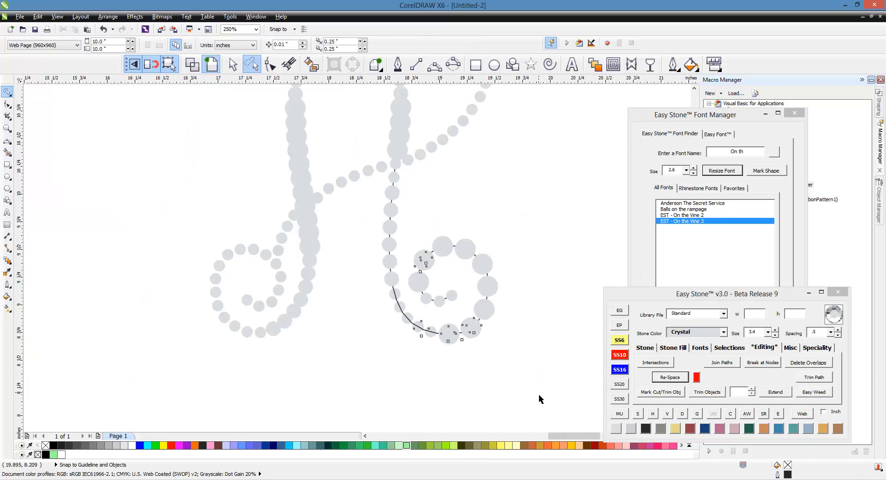
pyautogui.click(522, 367)
# Move the SS6 stone from the inner lower-left bend of the A's right curl into the gap at the curl's top
pyautogui.scroll(2, 452, 303)
pyautogui.scroll(2, 388, 284)
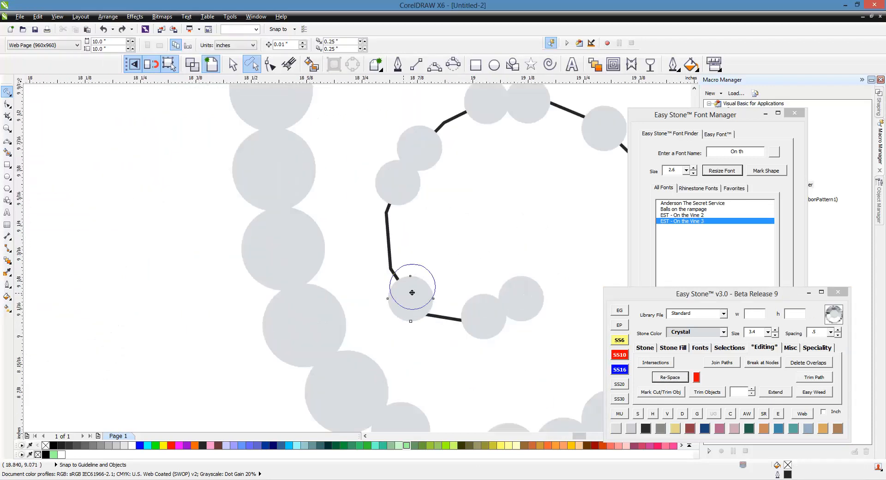
pyautogui.moveTo(409, 293); pyautogui.dragTo(563, 115)
pyautogui.scroll(-1, 415, 209)
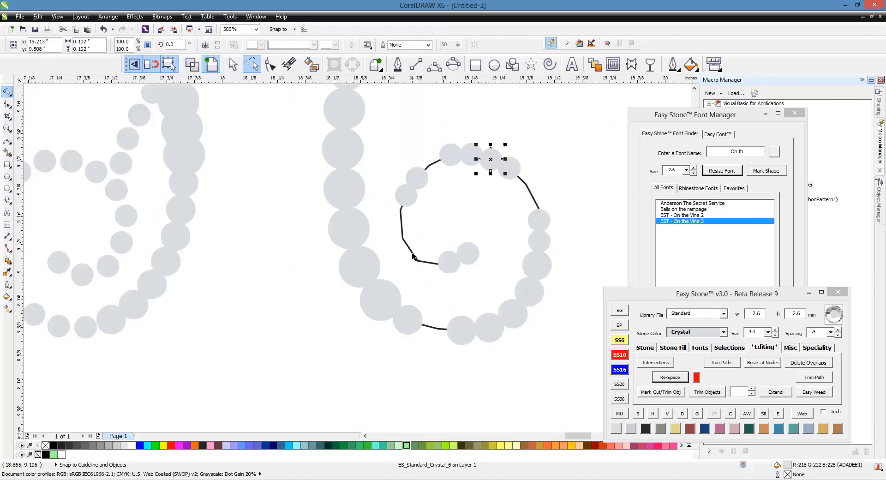
# Try to re-space the A's right leg and curl stones along their path with the relocated top stone
pyautogui.click(411, 252)
pyautogui.click(661, 376)
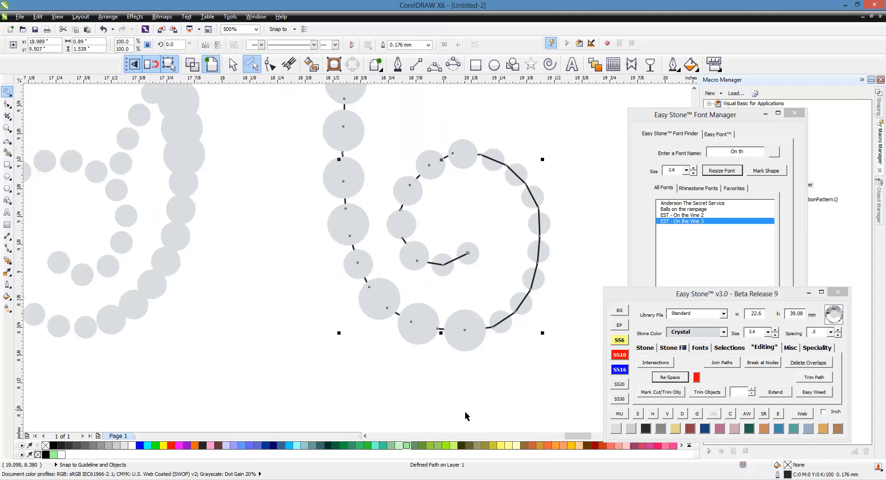
pyautogui.click(466, 416)
pyautogui.scroll(-1, 454, 375)
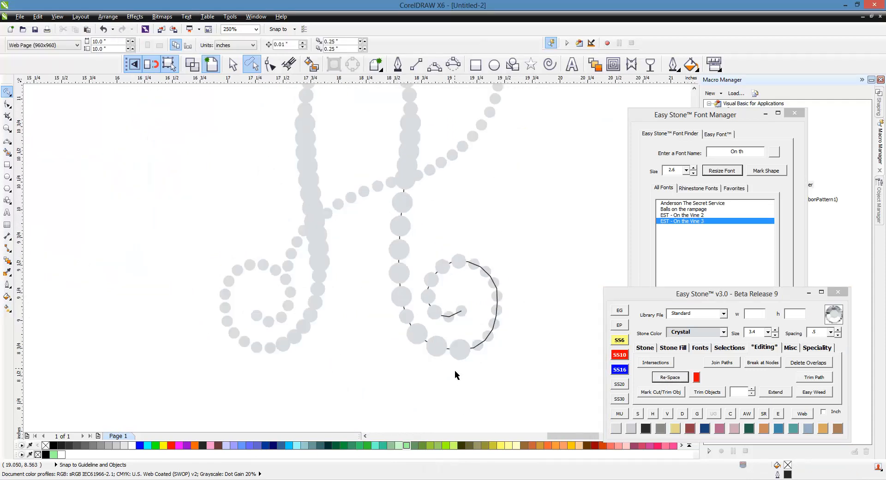
pyautogui.hotkey('ctrl', 'z')
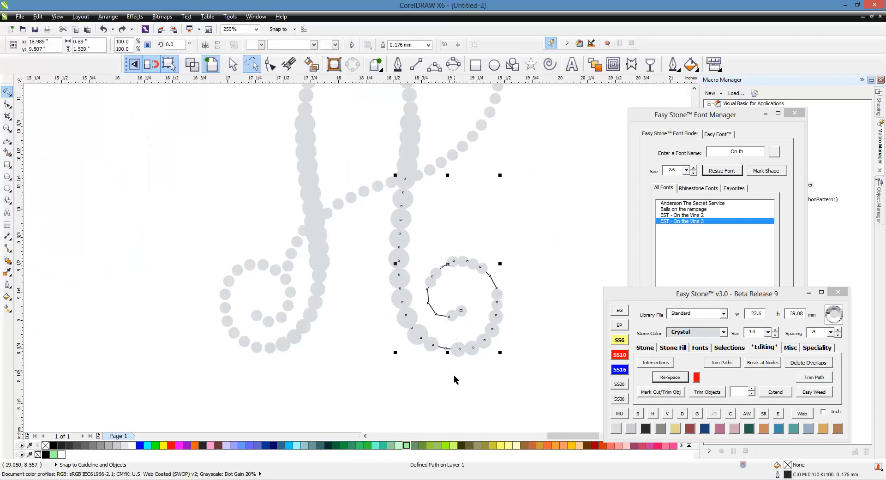
pyautogui.click(455, 379)
# Move the SS10 stone just below the A's right SS16 run slightly along the path into the gap at the curl's bottom
pyautogui.scroll(1, 437, 331)
pyautogui.scroll(1, 434, 347)
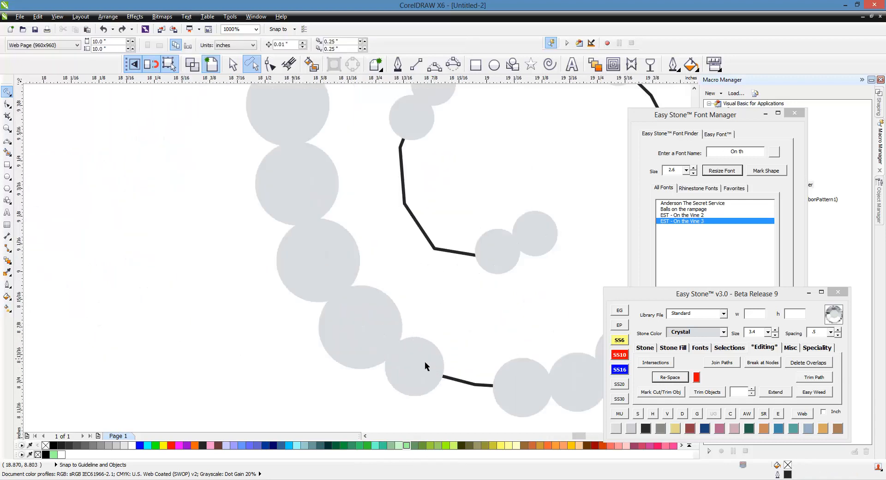
pyautogui.moveTo(424, 362); pyautogui.dragTo(437, 370)
pyautogui.scroll(-1, 400, 311)
pyautogui.scroll(-1, 400, 310)
pyautogui.scroll(1, 441, 272)
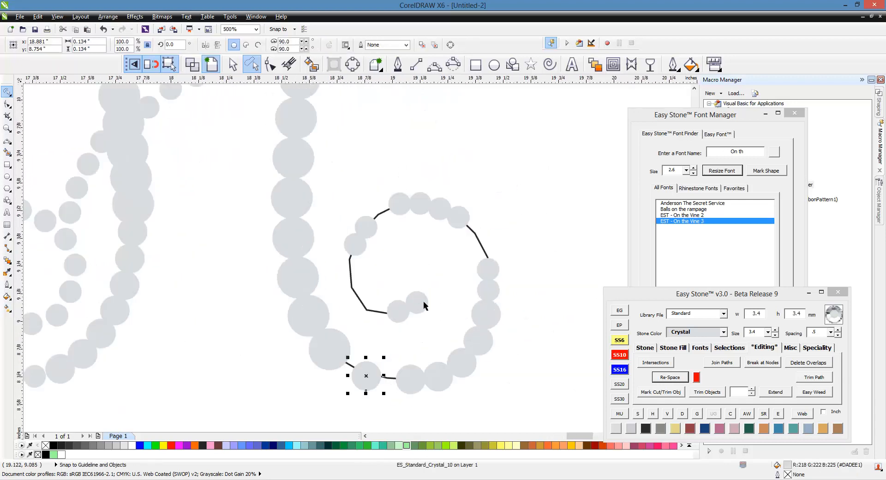
# Move the two innermost small stones of the lower-right swirl into the gaps on its upper-right and upper-left curve
pyautogui.moveTo(422, 301); pyautogui.dragTo(488, 245)
pyautogui.moveTo(398, 311); pyautogui.dragTo(379, 213)
# Try to re-space the stones along the lower-right swirl's path
pyautogui.click(393, 314)
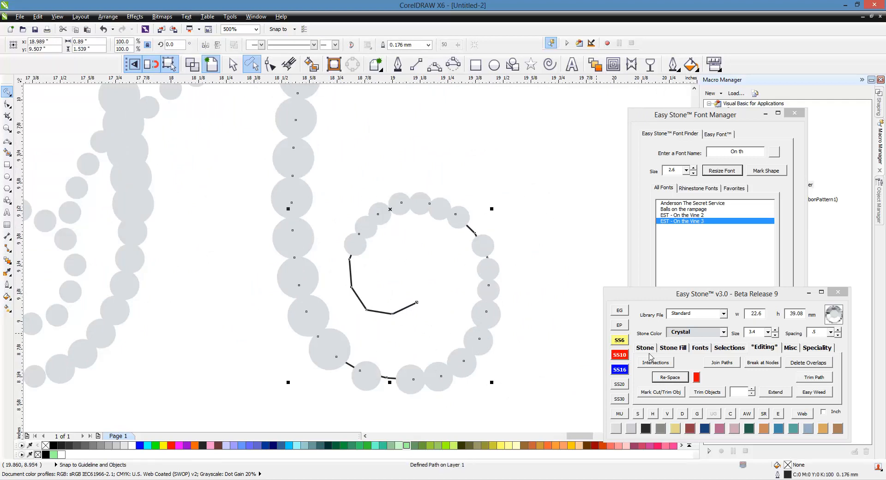
pyautogui.click(666, 377)
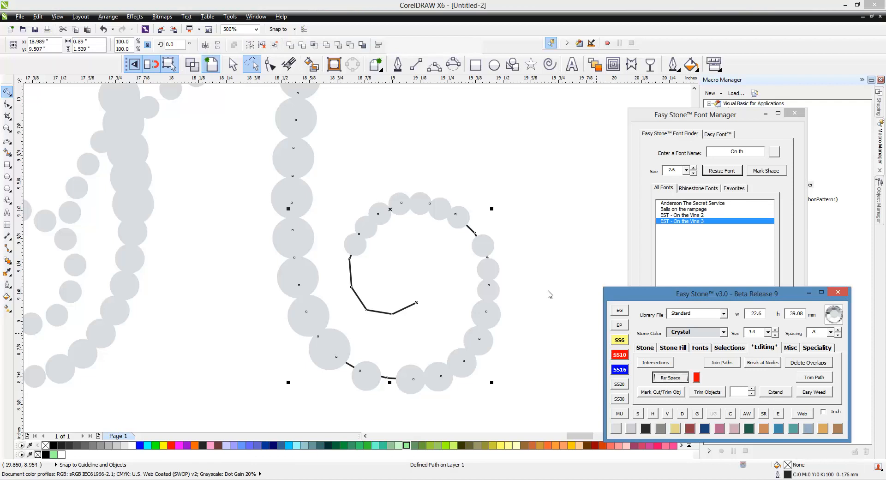
pyautogui.click(548, 294)
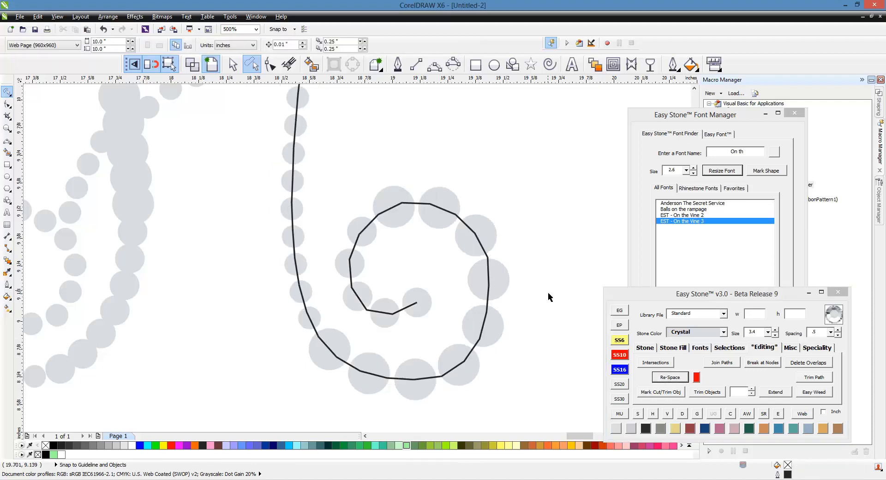
pyautogui.scroll(-2, 547, 292)
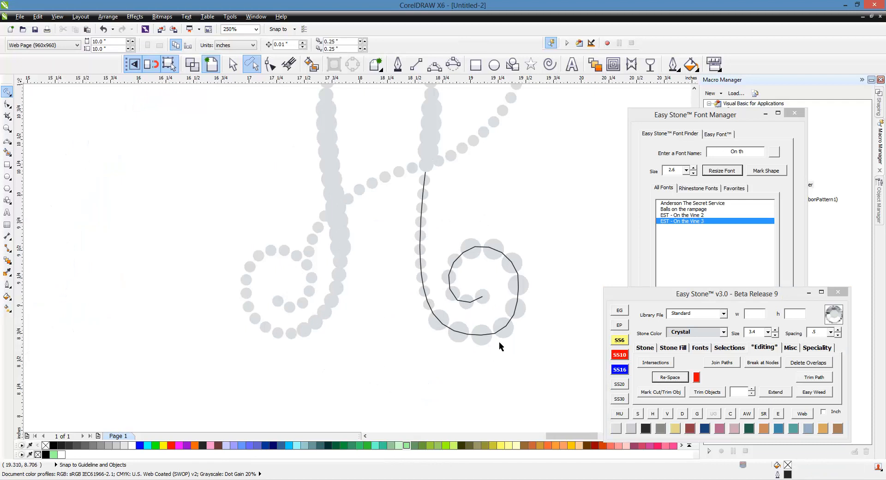
pyautogui.hotkey('ctrl', 'z')
# Reverse the direction of the lower-right swirl's path
pyautogui.doubleClick(457, 298)
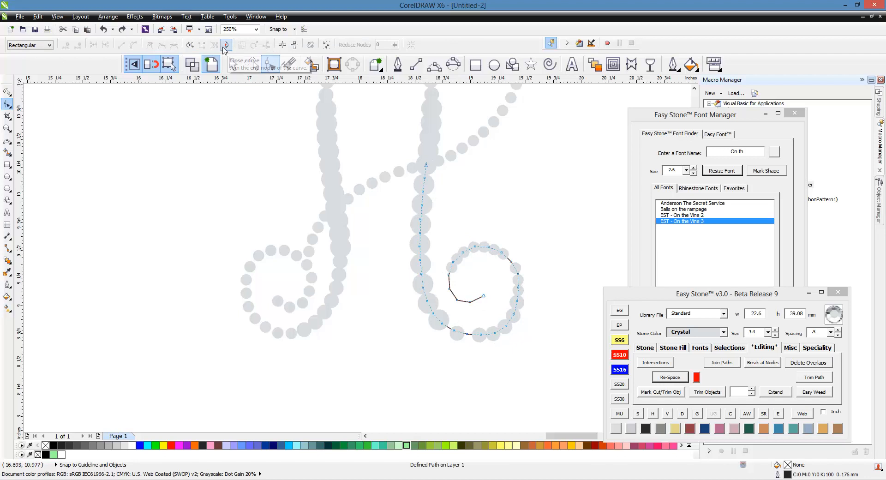
pyautogui.click(189, 44)
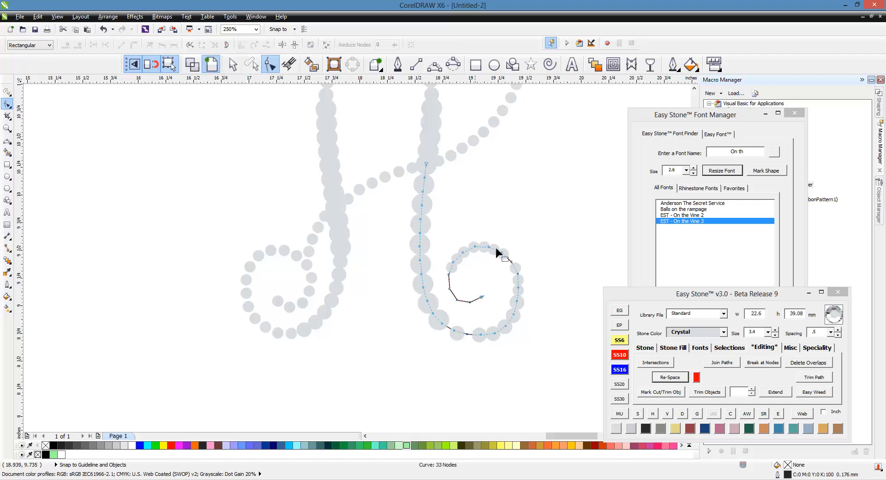
pyautogui.press('space')
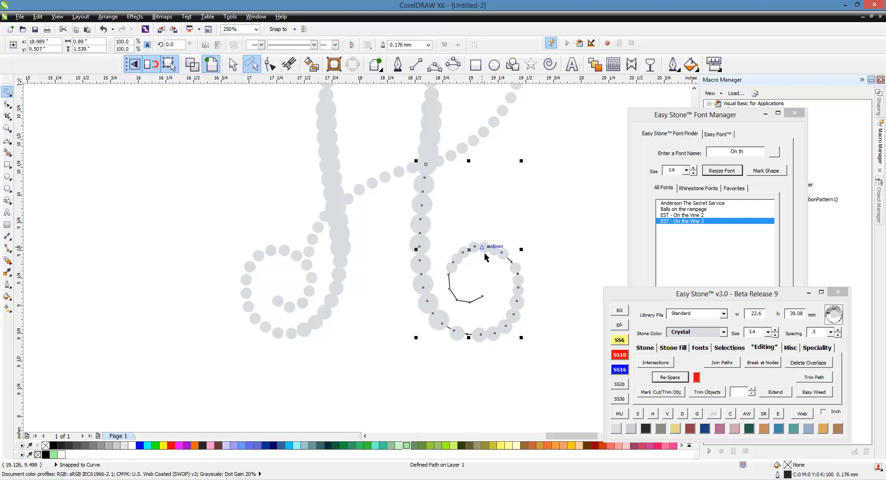
# Re-space the stones evenly along the reversed lower-right swirl path and delete the path
pyautogui.click(576, 243)
pyautogui.click(471, 302)
pyautogui.click(669, 375)
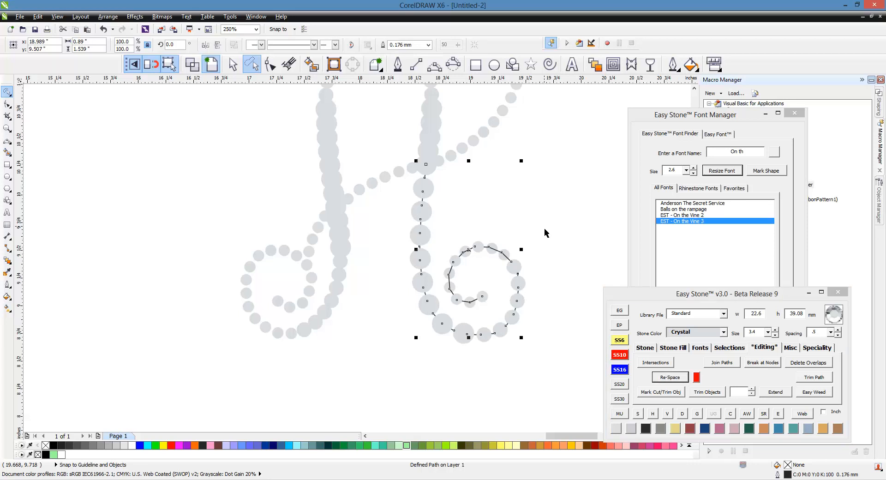
pyautogui.click(483, 276)
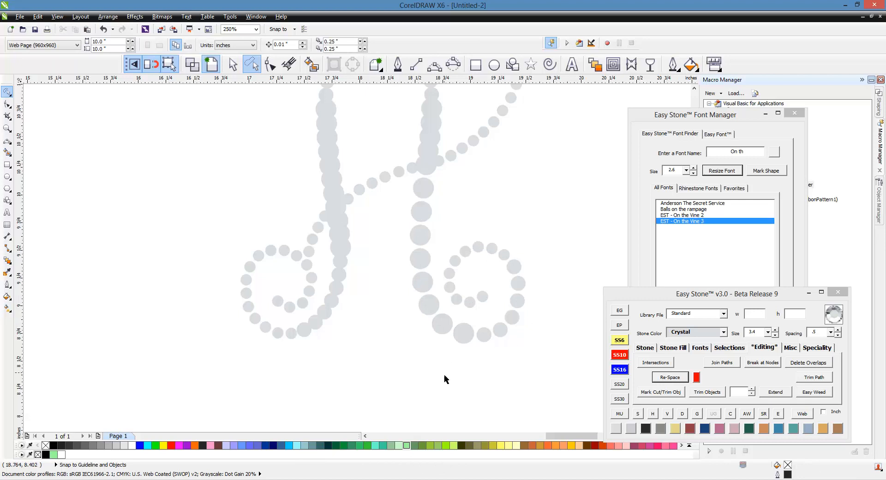
# Select the stones of the letter's tall upper arch and re-space them along a path through their centres
pyautogui.scroll(-3, 439, 329)
pyautogui.scroll(3, 418, 190)
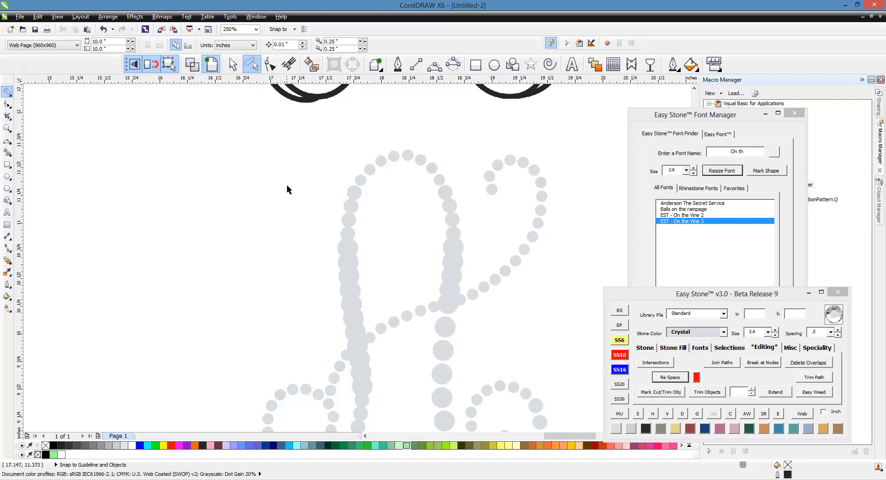
pyautogui.moveTo(378, 136)
pyautogui.mouseDown()
pyautogui.moveTo(443, 148)
pyautogui.moveTo(470, 235)
pyautogui.moveTo(471, 297)
pyautogui.mouseUp()
pyautogui.click(470, 259)
pyautogui.moveTo(320, 253)
pyautogui.mouseDown()
pyautogui.moveTo(349, 159)
pyautogui.moveTo(437, 144)
pyautogui.moveTo(461, 169)
pyautogui.moveTo(469, 265)
pyautogui.moveTo(457, 320)
pyautogui.moveTo(440, 321)
pyautogui.moveTo(423, 278)
pyautogui.moveTo(372, 308)
pyautogui.moveTo(373, 351)
pyautogui.moveTo(347, 363)
pyautogui.moveTo(318, 237)
pyautogui.mouseUp()
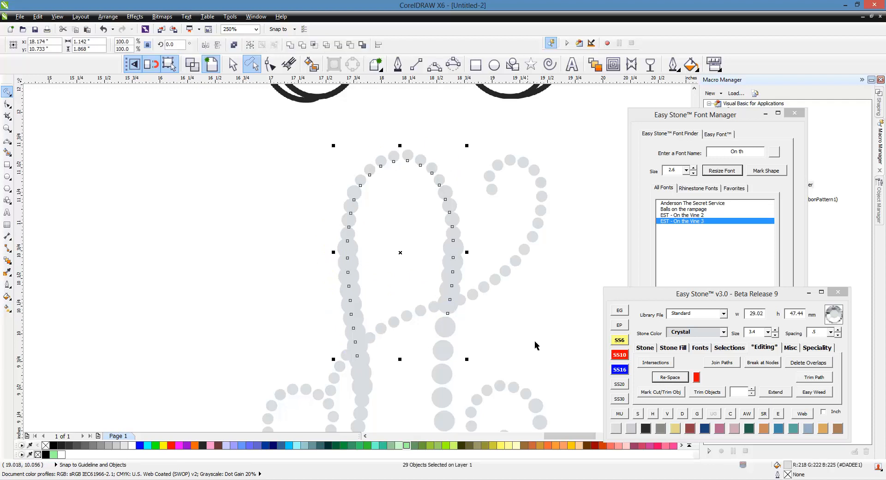
pyautogui.click(666, 382)
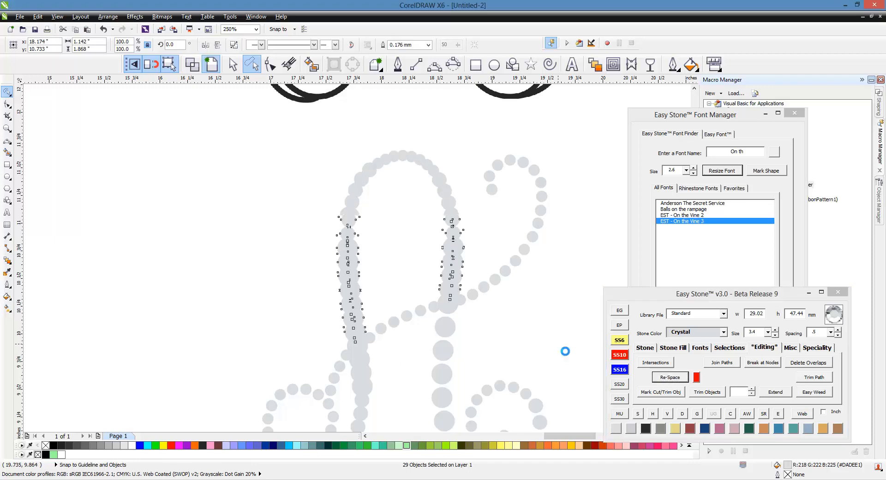
# Delete surplus stones from the arch: two on the upper-left curve, the top large one on the left, and one on the right shoulder
pyautogui.click(375, 173)
pyautogui.scroll(2, 372, 168)
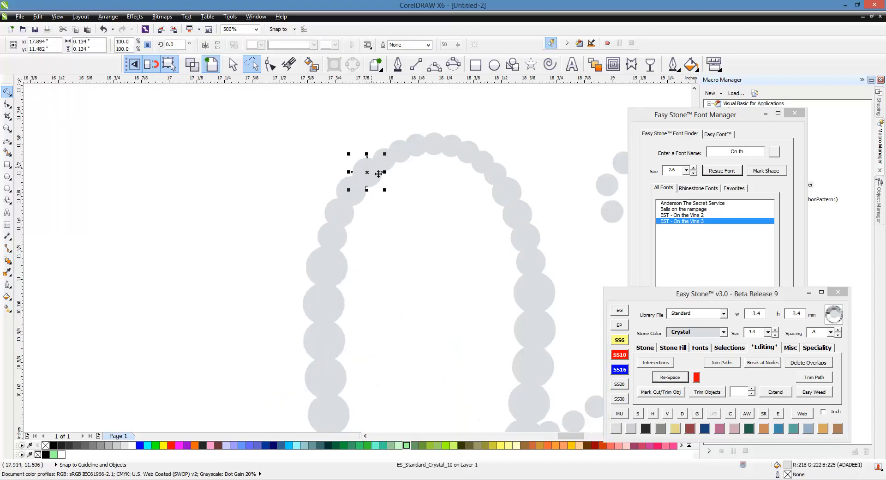
pyautogui.press('Delete')
pyautogui.click(382, 160)
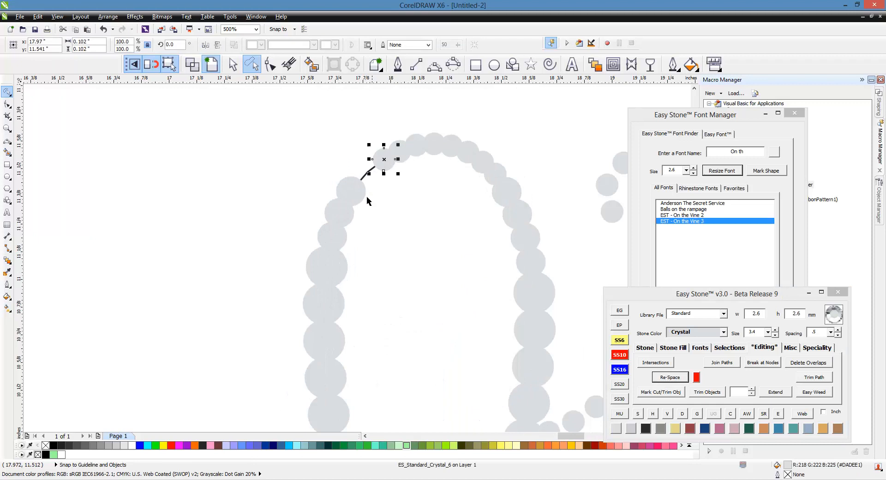
pyautogui.press('Delete')
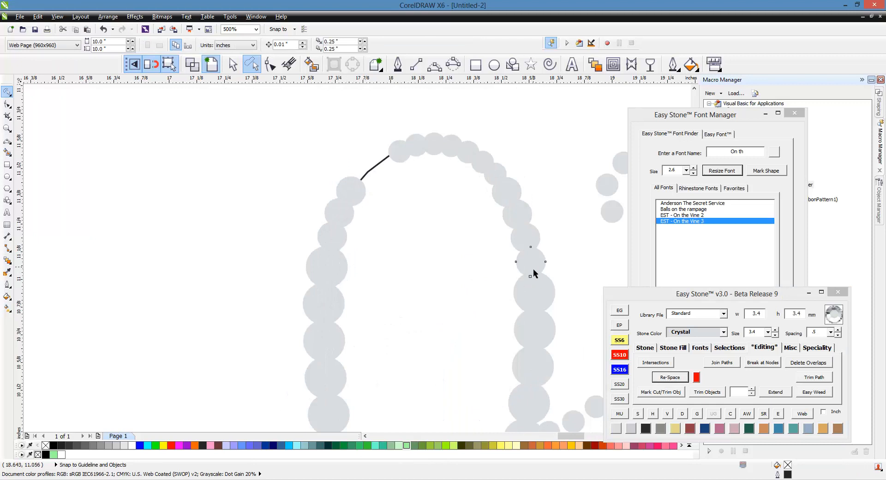
pyautogui.click(533, 268)
pyautogui.press('Delete')
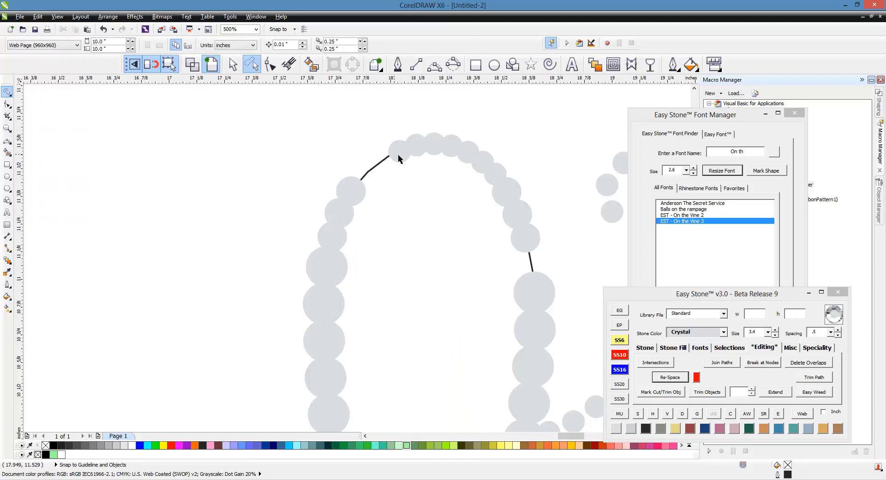
# Re-space the remaining stones along the arch's path to close the gaps left by the removed stones
pyautogui.scroll(-2, 397, 154)
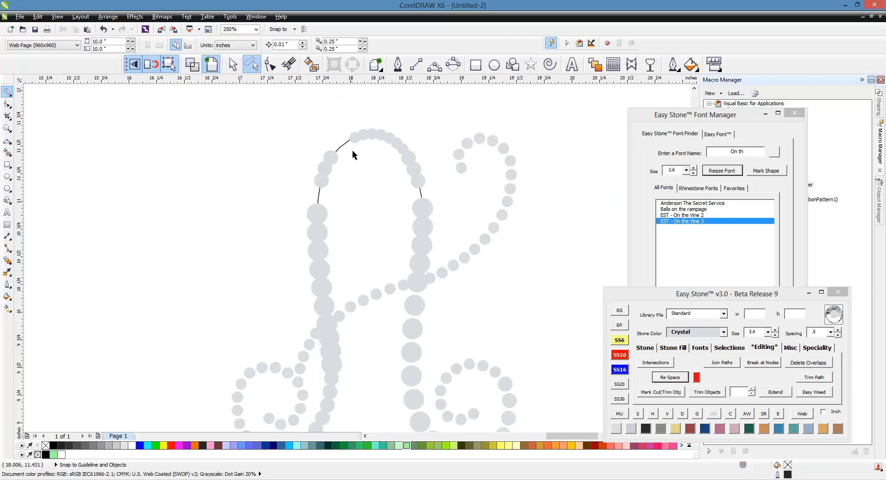
pyautogui.click(319, 194)
pyautogui.click(671, 380)
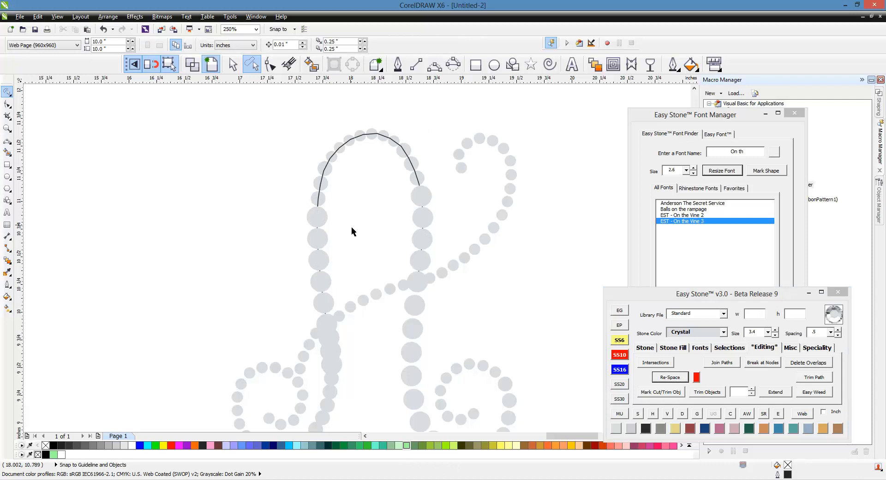
# Delete the topmost large stone on both the left and right sides of the arch
pyautogui.scroll(2, 328, 173)
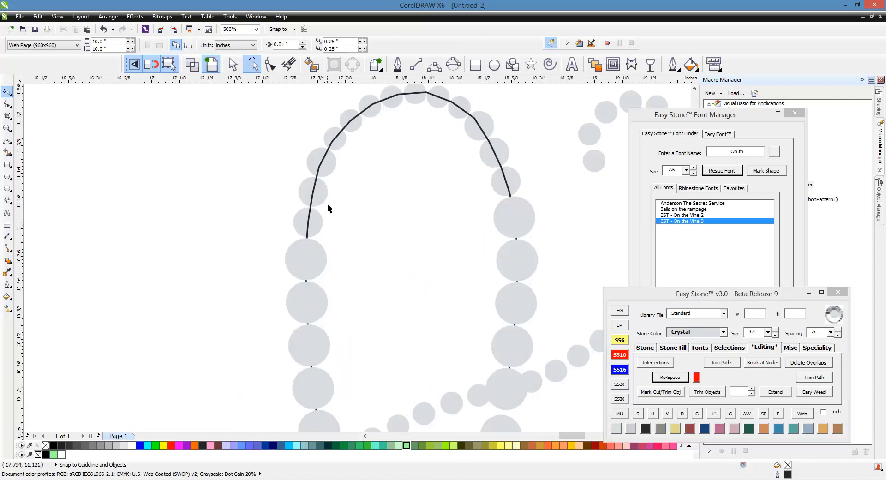
pyautogui.click(317, 270)
pyautogui.press('Delete')
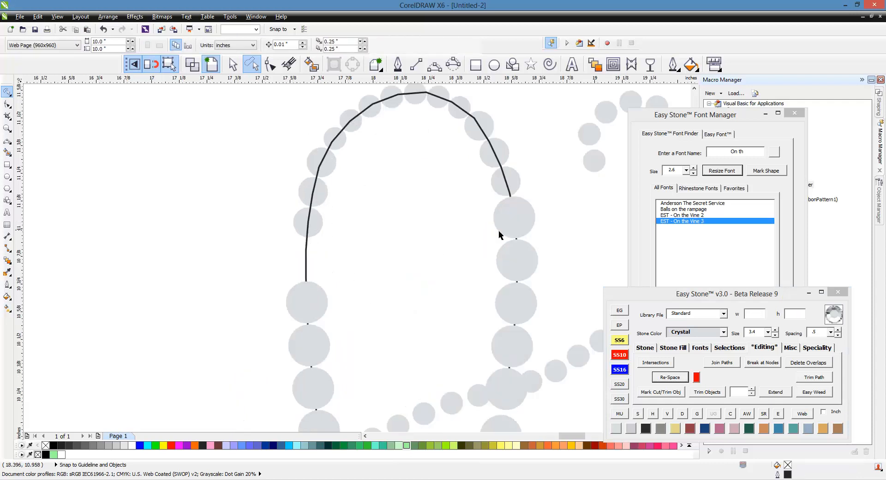
pyautogui.click(502, 227)
pyautogui.press('Delete')
# Re-space the arch's stones again without the two topmost large ones and delete the arch's path
pyautogui.click(514, 228)
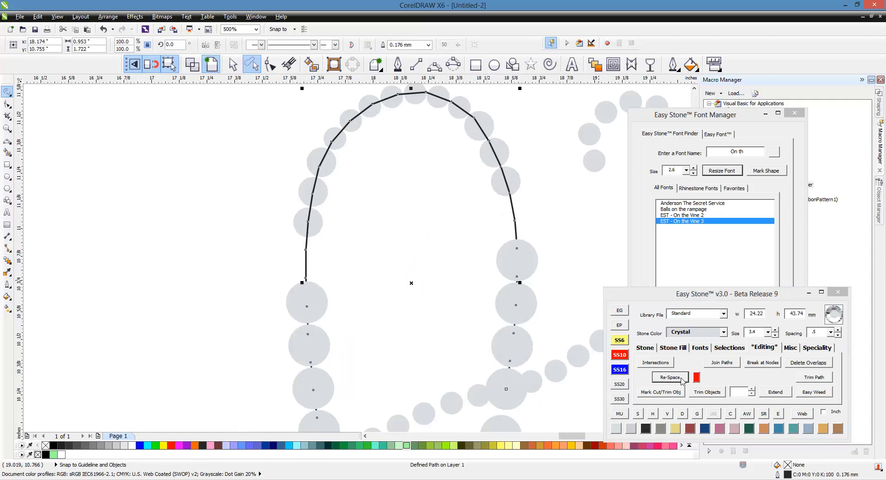
pyautogui.click(681, 379)
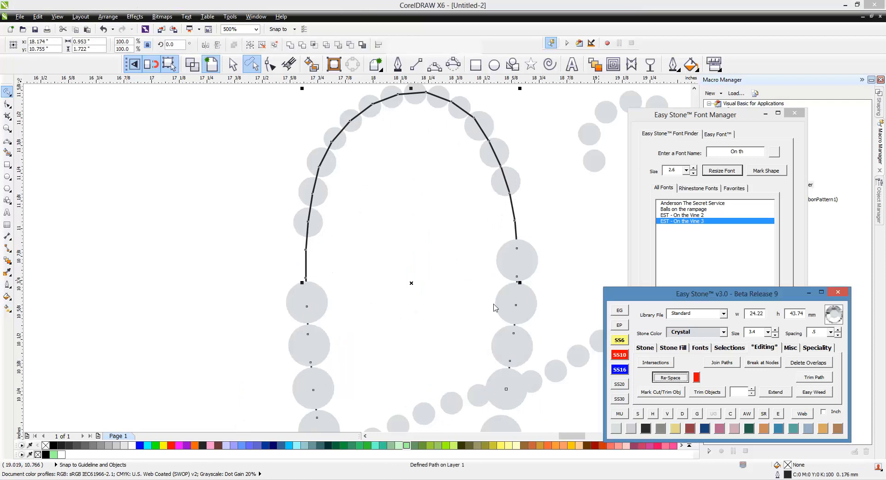
pyautogui.click(242, 278)
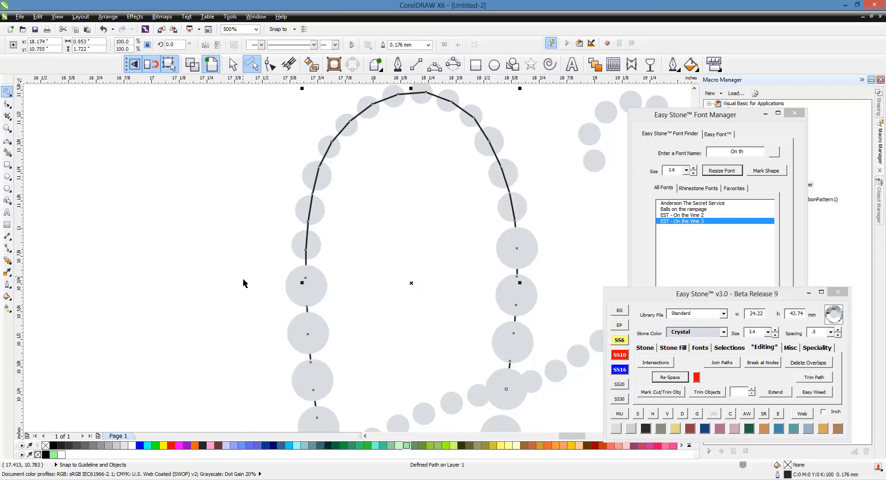
pyautogui.scroll(-2, 385, 212)
pyautogui.click(399, 228)
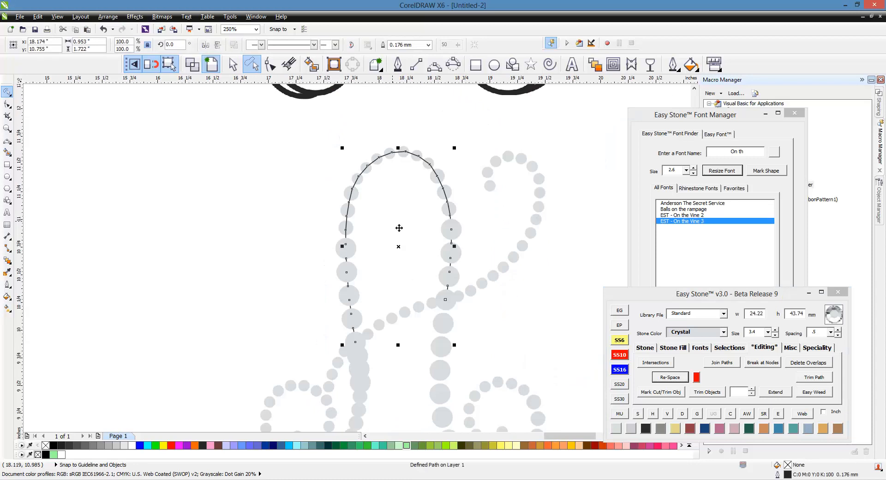
pyautogui.press('Delete')
# Select the stones of the lower-left stem and swirl and re-space them along a path through their centres
pyautogui.scroll(-1, 287, 160)
pyautogui.scroll(1, 310, 243)
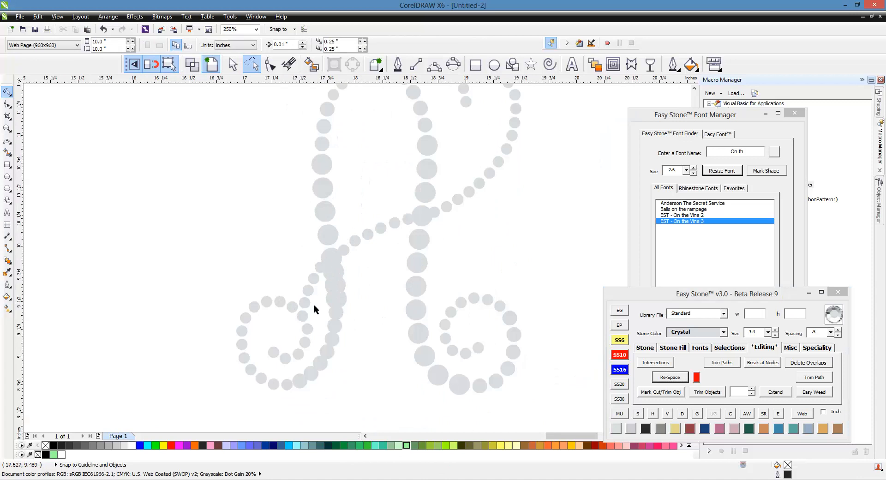
pyautogui.moveTo(318, 303)
pyautogui.mouseDown()
pyautogui.moveTo(321, 243)
pyautogui.moveTo(336, 242)
pyautogui.moveTo(373, 333)
pyautogui.moveTo(345, 391)
pyautogui.moveTo(293, 409)
pyautogui.moveTo(199, 313)
pyautogui.moveTo(254, 277)
pyautogui.moveTo(316, 305)
pyautogui.mouseUp()
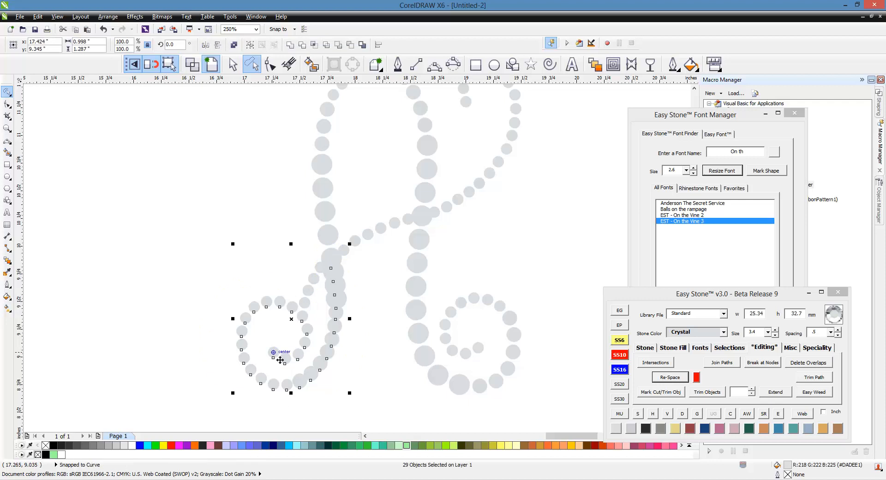
pyautogui.click(674, 379)
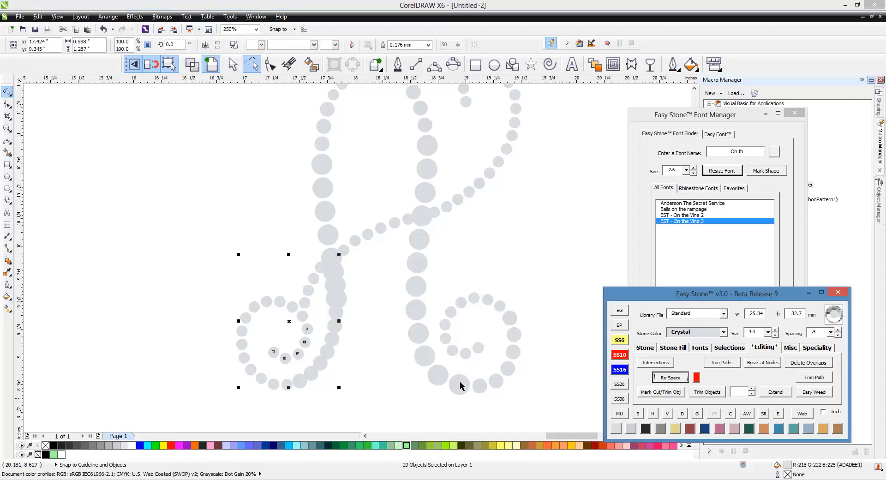
pyautogui.click(382, 386)
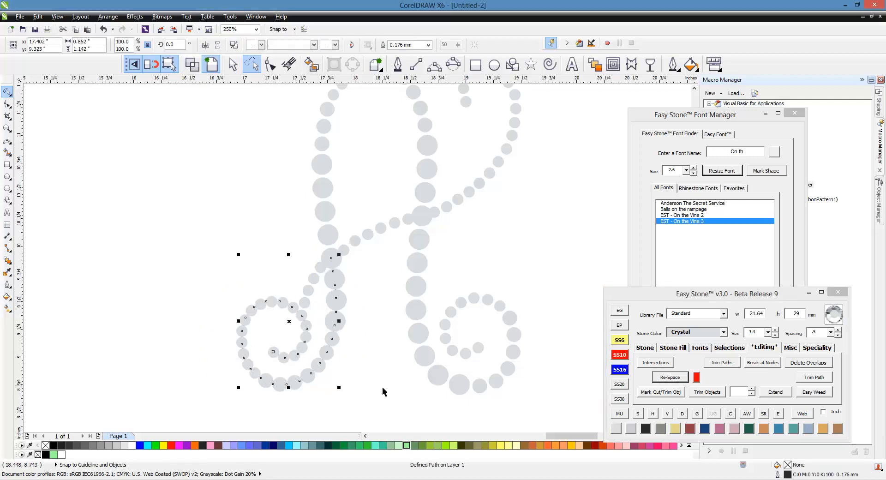
# Delete five surplus stones from the lower-left swirl: one at the lower right, three on the left side, and one on the inner curl
pyautogui.click(310, 380)
pyautogui.press('Delete')
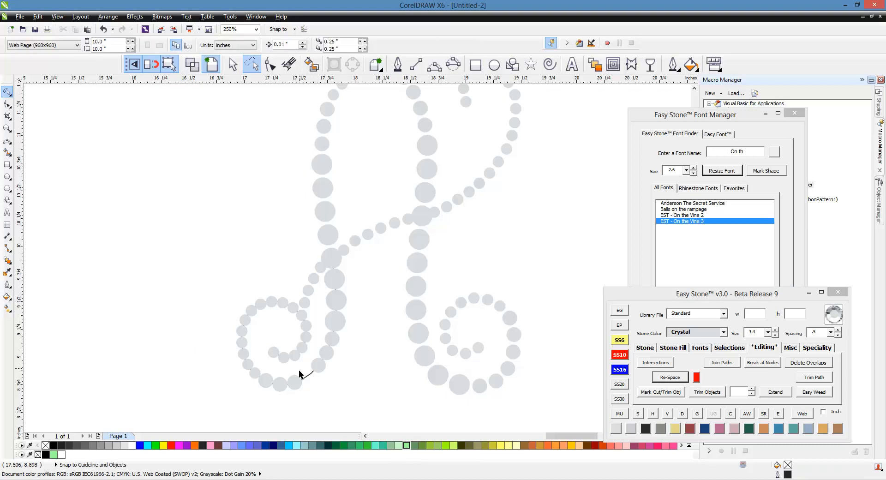
pyautogui.click(247, 362)
pyautogui.press('Delete')
pyautogui.click(245, 354)
pyautogui.press('Delete')
pyautogui.click(243, 344)
pyautogui.press('Delete')
pyautogui.click(299, 348)
pyautogui.press('Delete')
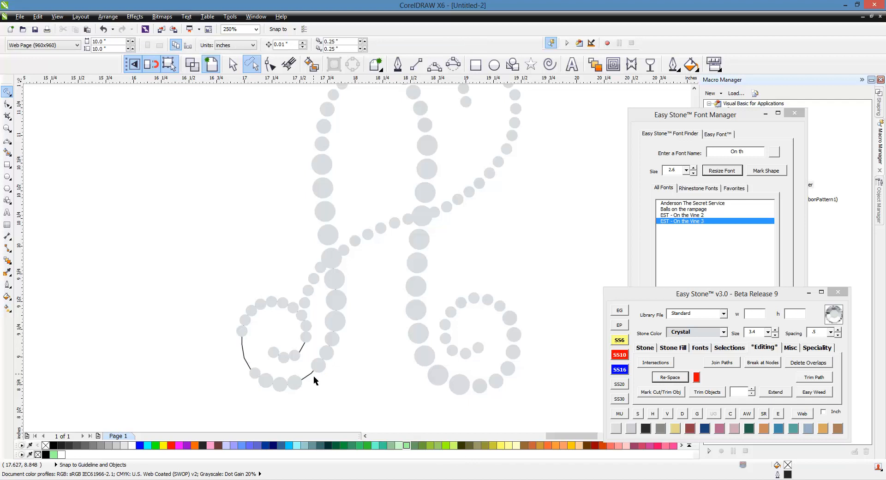
# Re-space the remaining stones evenly along the lower-left swirl's path and delete the path
pyautogui.click(315, 379)
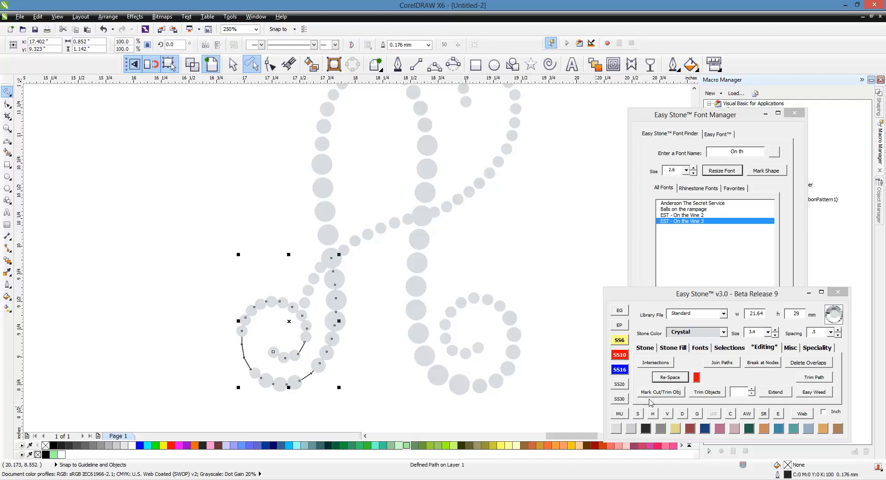
pyautogui.click(670, 377)
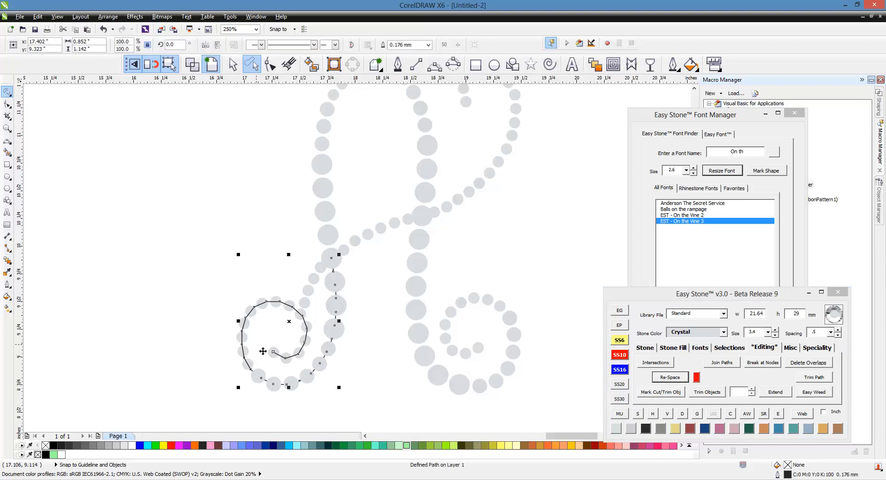
pyautogui.scroll(-1, 256, 346)
pyautogui.scroll(3, 308, 309)
pyautogui.click(302, 303)
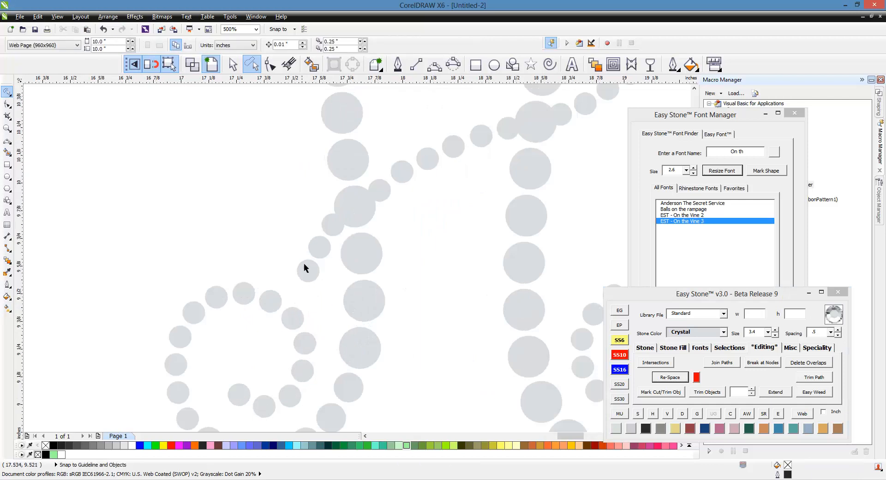
# Move the three small crossbar stones below the left stem's crossing slightly down and left, clear of the large stone
pyautogui.scroll(2, 318, 259)
pyautogui.keyDown('shift'); pyautogui.click(327, 238); pyautogui.keyUp('shift')
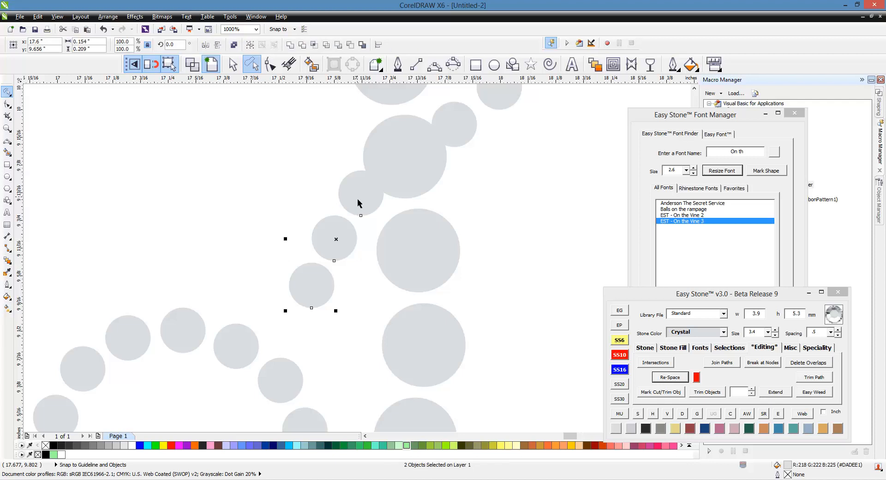
pyautogui.keyDown('shift'); pyautogui.click(357, 198); pyautogui.keyUp('shift')
pyautogui.scroll(2, 364, 187)
pyautogui.moveTo(367, 223); pyautogui.dragTo(330, 210)
pyautogui.scroll(-4, 330, 210)
pyautogui.click(271, 206)
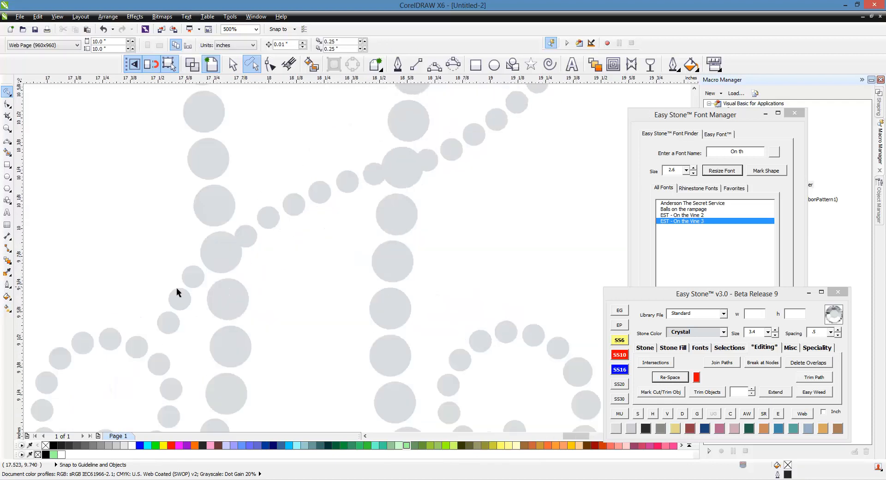
# Delete one small crossbar stone between the stems and distribute the remaining ones evenly from the left stem's large crossing stone
pyautogui.click(297, 207)
pyautogui.press('Delete')
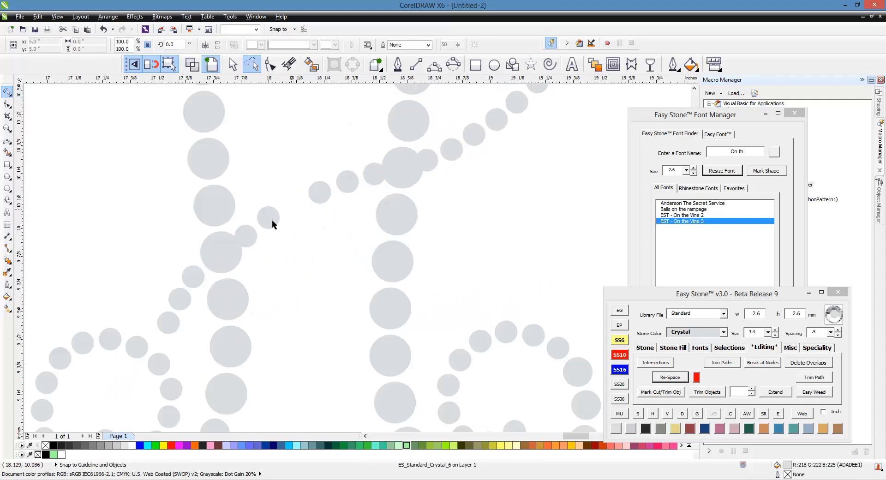
pyautogui.click(221, 255)
pyautogui.keyDown('shift'); pyautogui.click(254, 238); pyautogui.keyUp('shift')
pyautogui.keyDown('shift'); pyautogui.click(269, 218); pyautogui.keyUp('shift')
pyautogui.keyDown('shift'); pyautogui.click(319, 192); pyautogui.keyUp('shift')
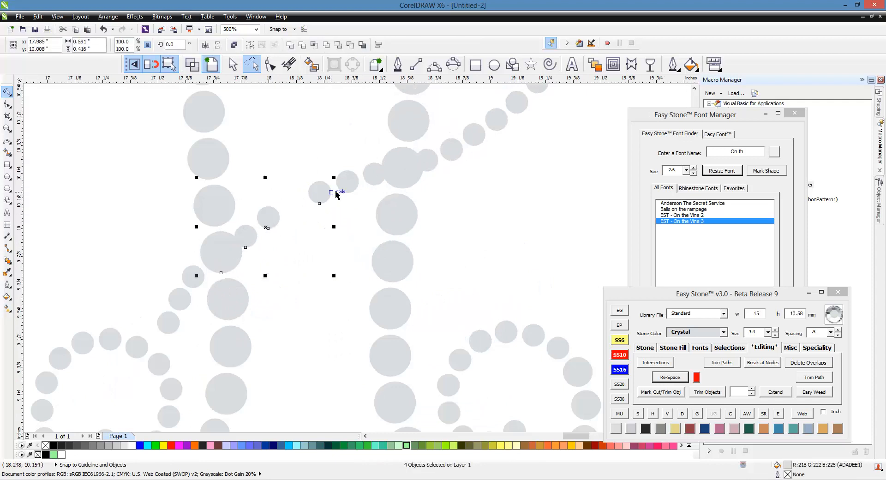
pyautogui.keyDown('shift'); pyautogui.click(347, 181); pyautogui.keyUp('shift')
pyautogui.keyDown('shift'); pyautogui.click(374, 175); pyautogui.keyUp('shift')
pyautogui.click(682, 414)
pyautogui.click(316, 288)
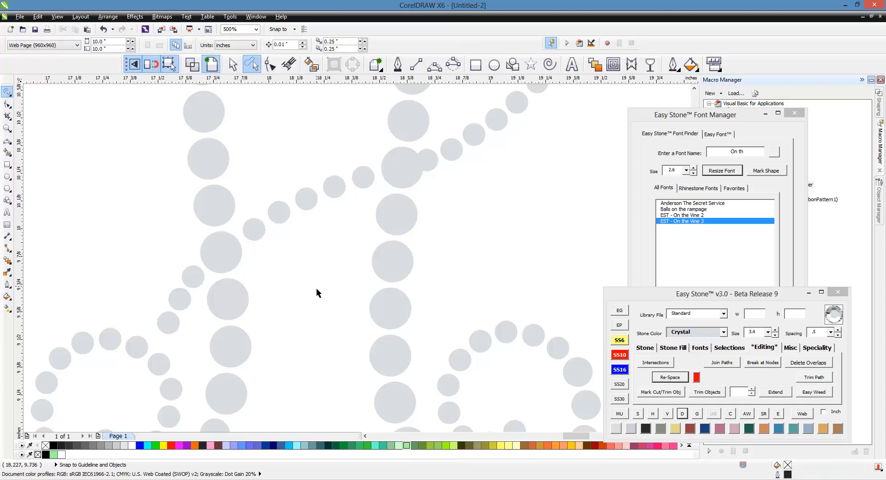
# Move the stones of the upper-right swirl slightly up and right, clear of the large stone at the right stem's crossing
pyautogui.scroll(-3, 316, 288)
pyautogui.scroll(2, 362, 243)
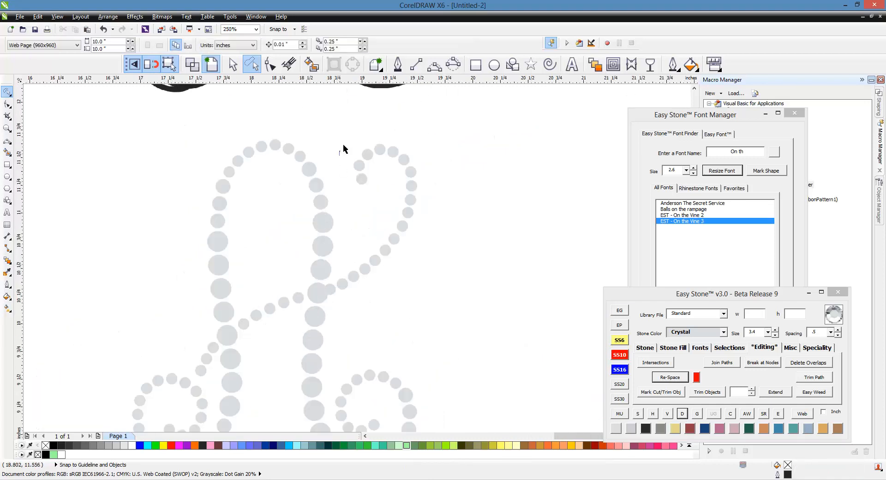
pyautogui.moveTo(342, 144)
pyautogui.mouseDown()
pyautogui.moveTo(430, 138)
pyautogui.moveTo(445, 236)
pyautogui.moveTo(381, 302)
pyautogui.moveTo(317, 306)
pyautogui.moveTo(346, 288)
pyautogui.moveTo(335, 280)
pyautogui.moveTo(358, 264)
pyautogui.mouseUp()
pyautogui.scroll(4, 323, 283)
pyautogui.scroll(1, 330, 281)
pyautogui.scroll(-4, 397, 291)
pyautogui.click(410, 304)
pyautogui.scroll(-4, 415, 277)
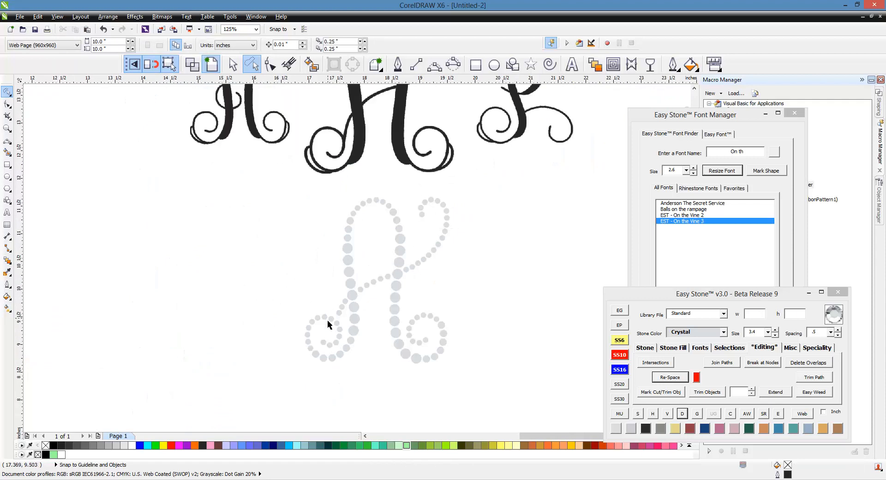
# Select all stones of the large rhinestone A and move them down and right into open space below the black lettering
pyautogui.scroll(-2, 286, 330)
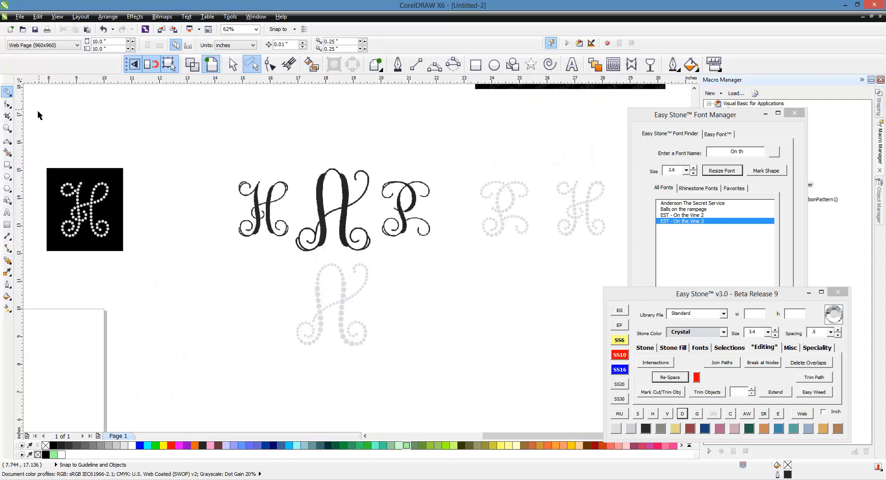
pyautogui.click(233, 65)
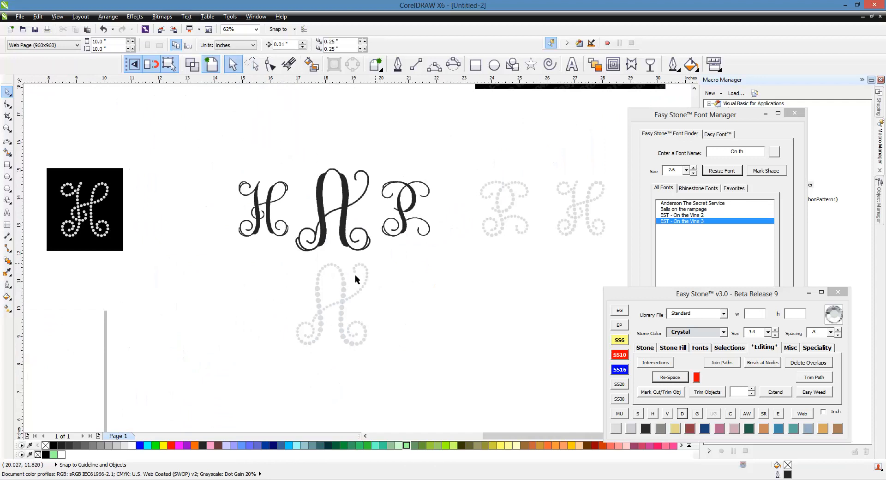
pyautogui.moveTo(257, 253)
pyautogui.mouseDown()
pyautogui.moveTo(424, 367)
pyautogui.moveTo(257, 226)
pyautogui.moveTo(432, 391)
pyautogui.mouseUp()
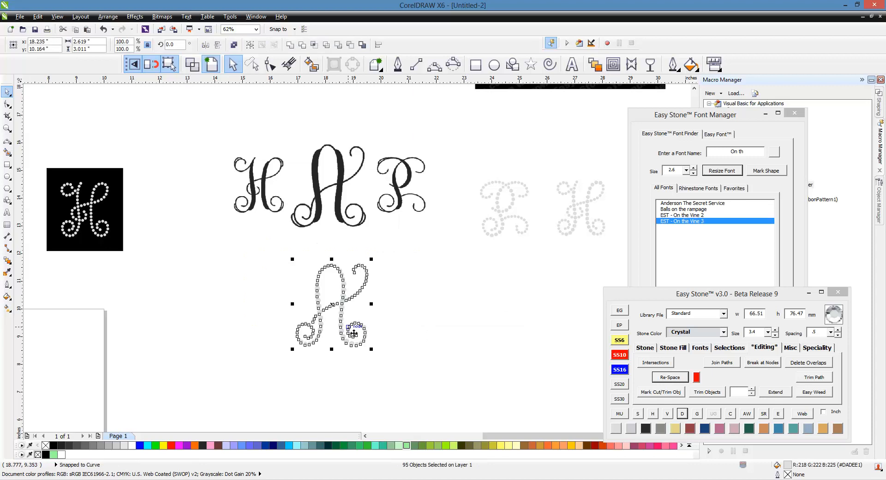
pyautogui.moveTo(363, 342); pyautogui.dragTo(481, 368)
pyautogui.click(508, 230)
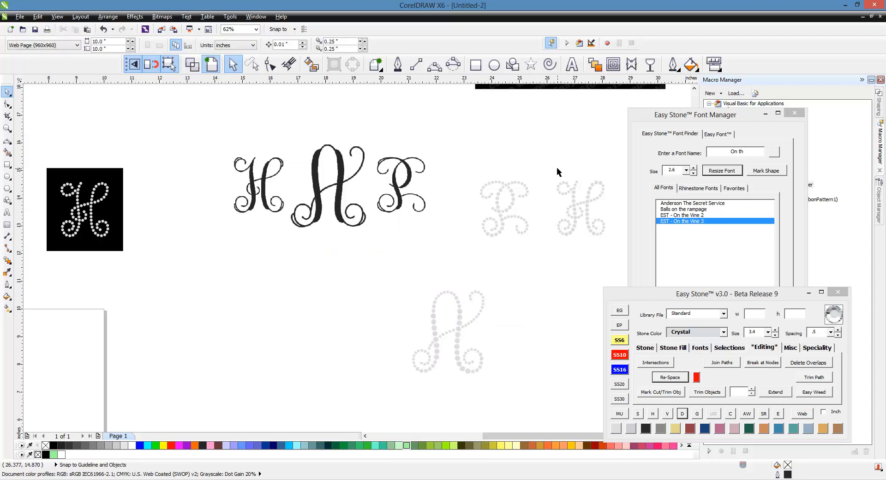
# Place the small rhinestone H left of the large A and the other small stone letter right of it, level with each other
pyautogui.moveTo(587, 220); pyautogui.dragTo(386, 332)
pyautogui.click(456, 201)
pyautogui.click(504, 212)
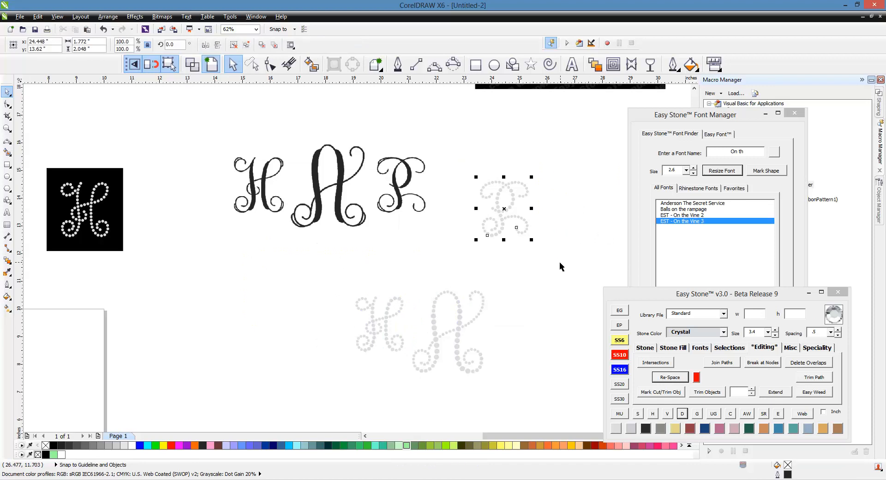
pyautogui.moveTo(510, 221); pyautogui.dragTo(540, 327)
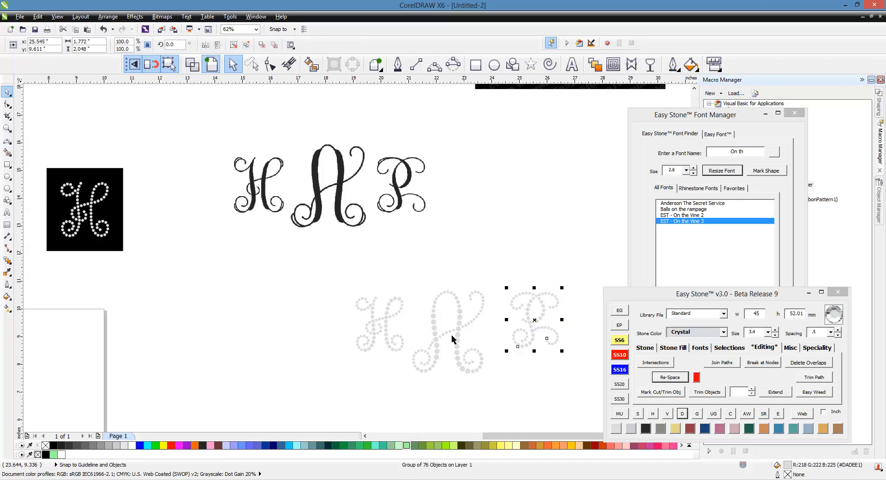
pyautogui.keyDown('shift'); pyautogui.click(387, 335); pyautogui.keyUp('shift')
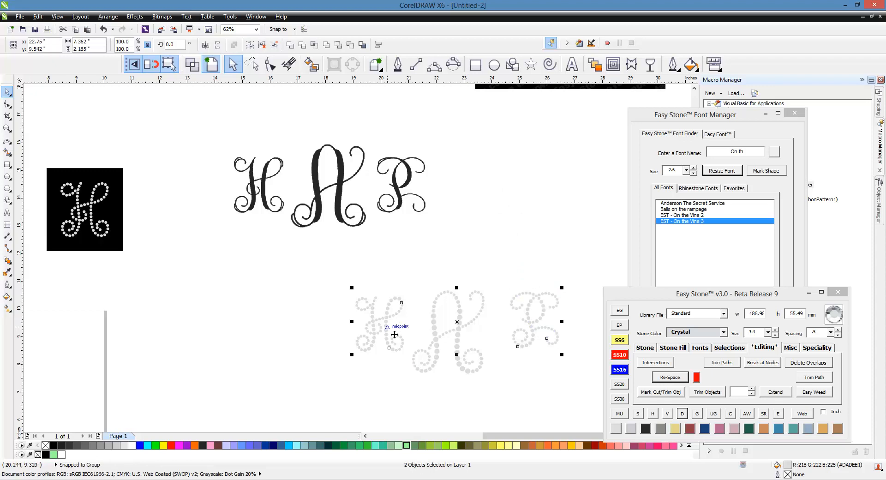
pyautogui.click(329, 331)
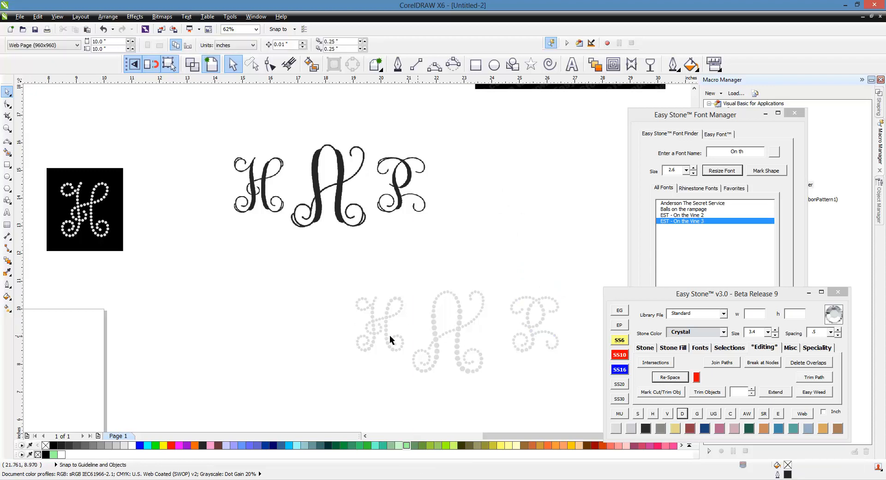
# Select all stones of the large rhinestone A and fill them with sky blue (#00CCFF)
pyautogui.scroll(1, 550, 326)
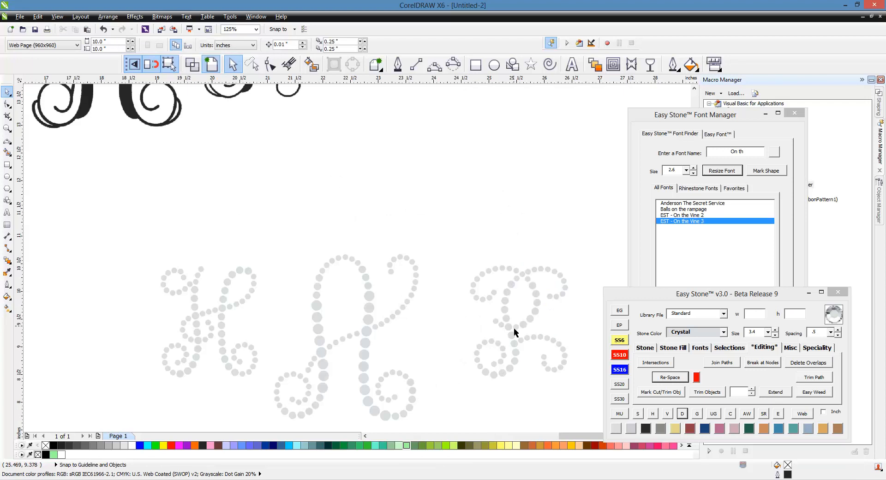
pyautogui.scroll(-1, 444, 302)
pyautogui.scroll(1, 417, 351)
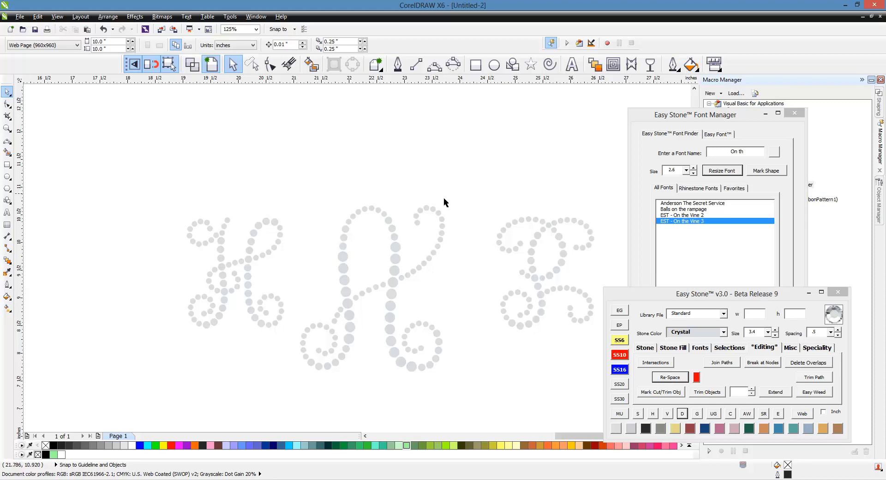
pyautogui.moveTo(484, 169); pyautogui.dragTo(286, 385)
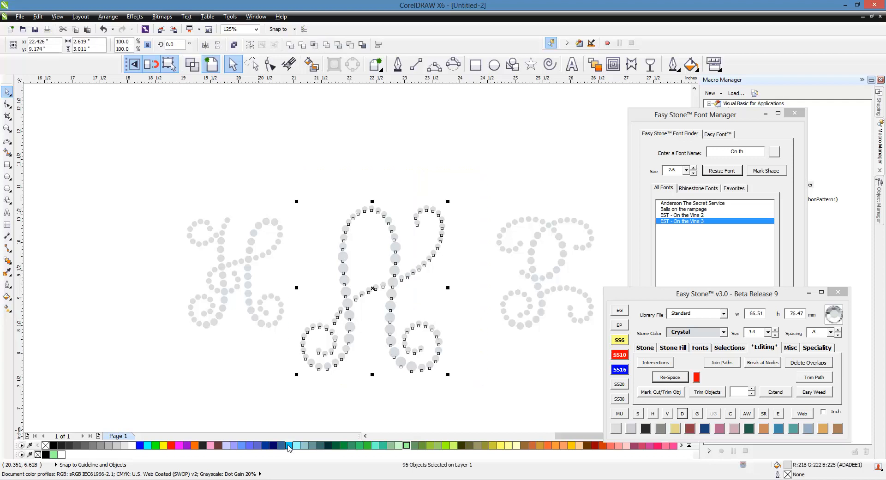
pyautogui.click(289, 445)
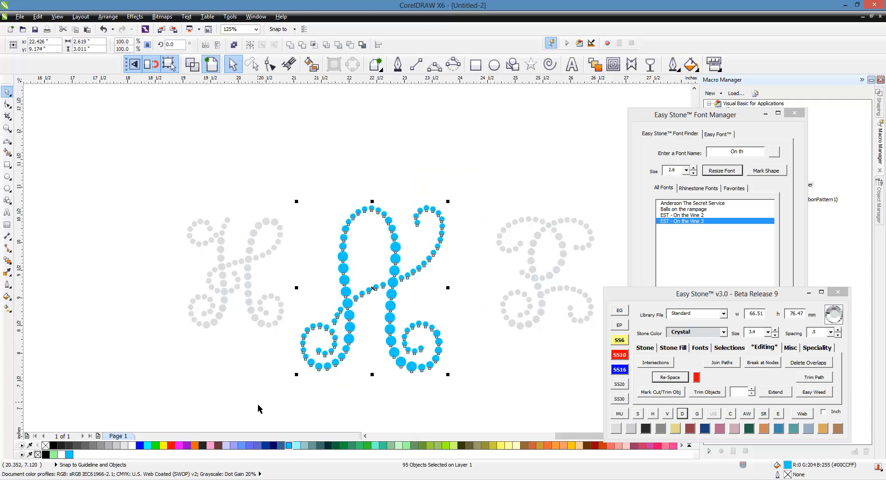
pyautogui.click(261, 387)
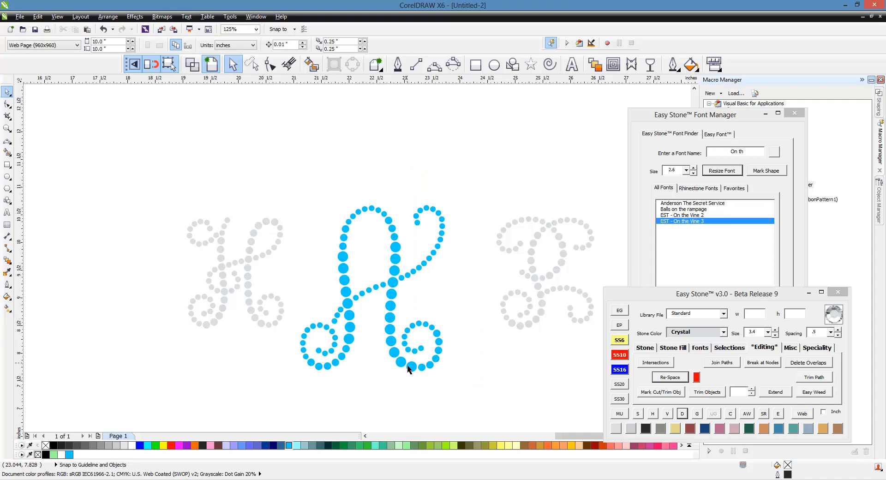
# Move the small rhinestone H right until it overlaps the left side of the blue A
pyautogui.click(247, 270)
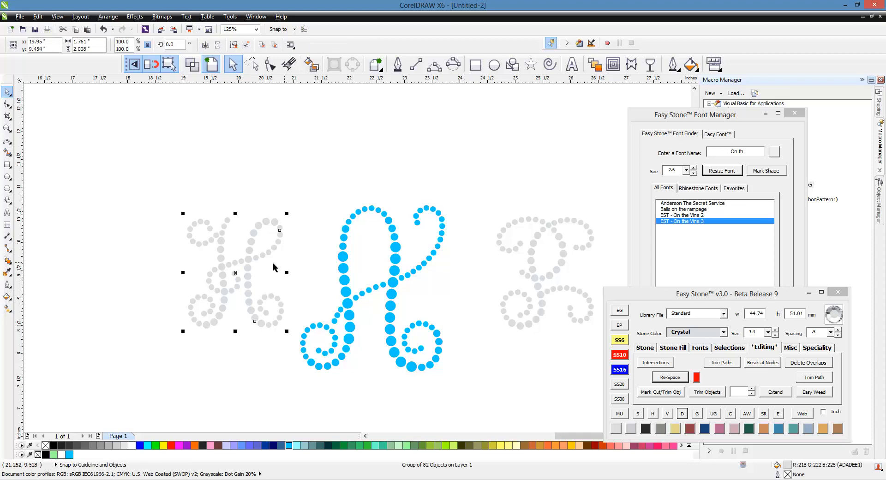
pyautogui.click(264, 275)
pyautogui.moveTo(249, 275); pyautogui.dragTo(303, 277)
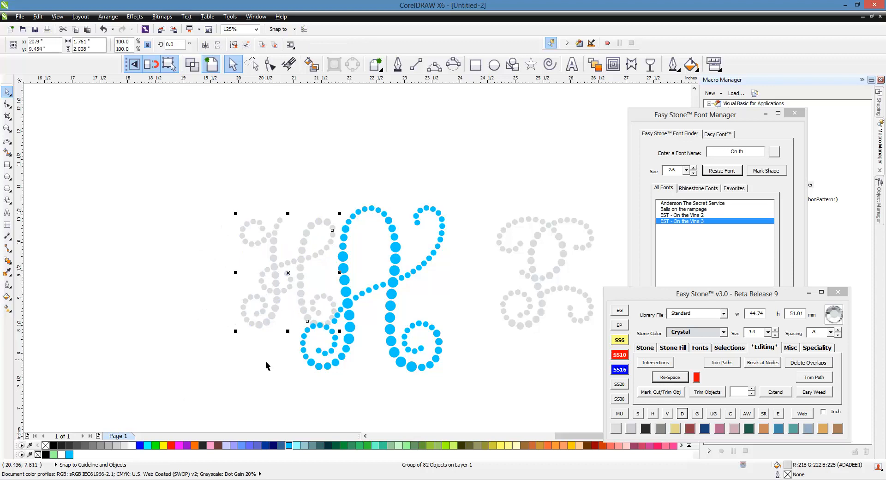
pyautogui.scroll(4, 268, 366)
pyautogui.scroll(-4, 221, 294)
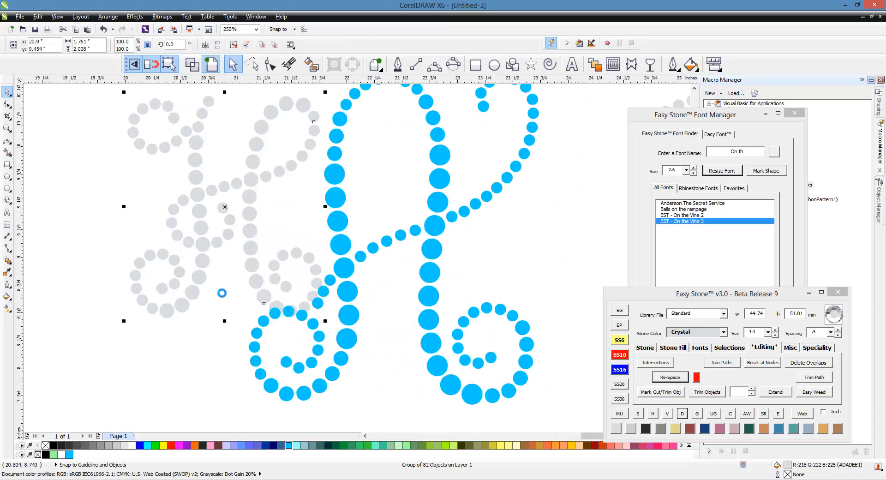
# Shift the H slightly down and left so its lower-right curl interlocks with the blue A's lower-left swirl
pyautogui.scroll(2, 245, 290)
pyautogui.moveTo(237, 289); pyautogui.dragTo(214, 317)
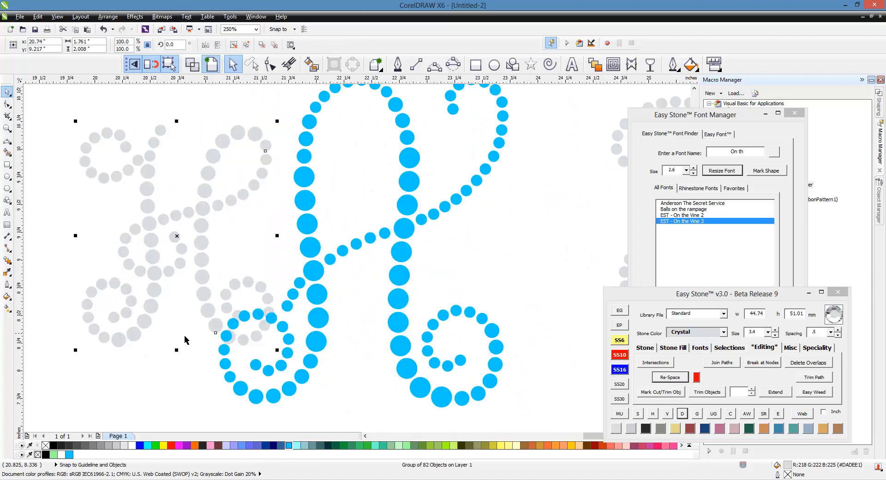
pyautogui.scroll(-2, 184, 341)
pyautogui.scroll(2, 189, 319)
pyautogui.scroll(2, 198, 307)
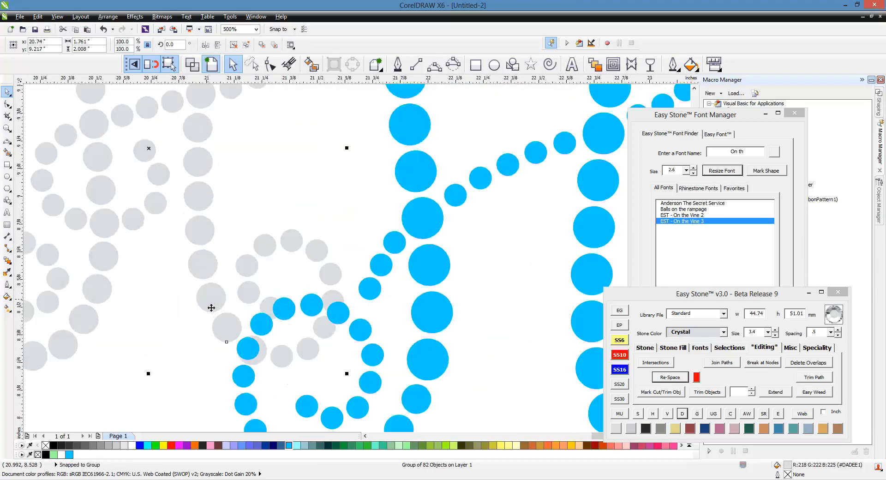
pyautogui.scroll(-3, 220, 307)
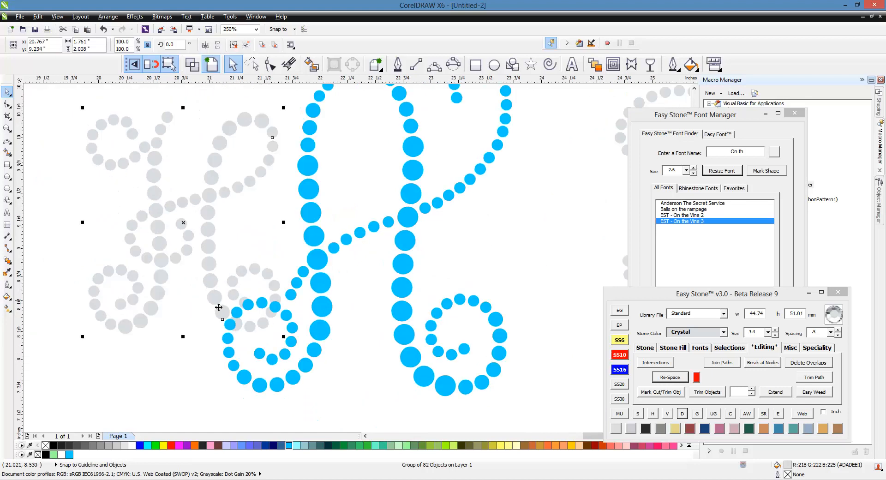
pyautogui.scroll(2, 218, 300)
pyautogui.moveTo(218, 296); pyautogui.dragTo(203, 307)
pyautogui.click(180, 356)
pyautogui.scroll(-2, 184, 344)
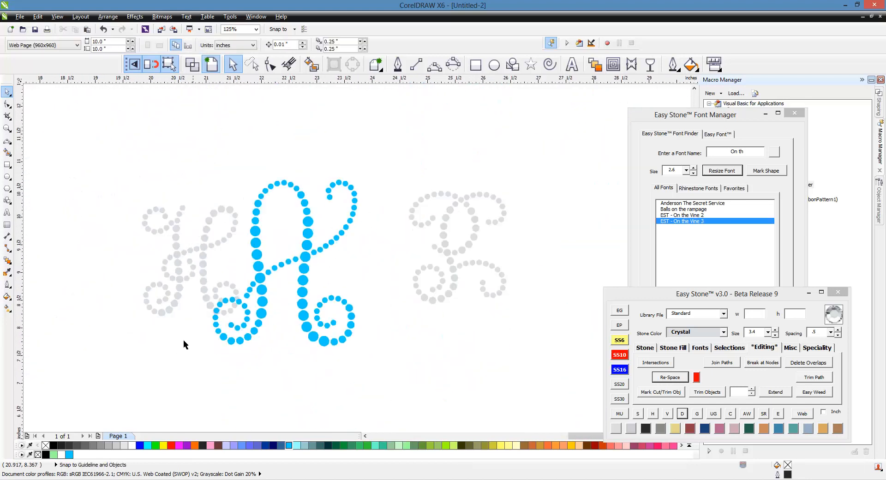
# Align the small stone letter on the right level with the small H, undoing the alignment that stacks them
pyautogui.click(443, 251)
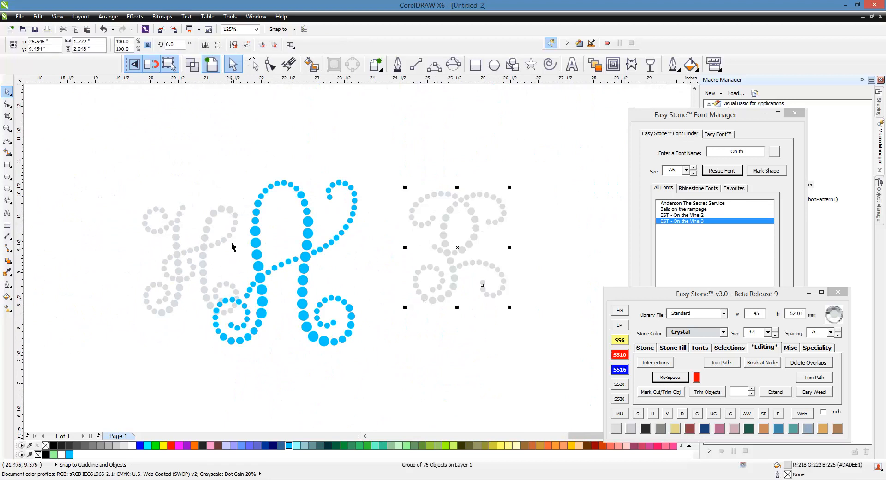
pyautogui.keyDown('shift'); pyautogui.click(212, 247); pyautogui.keyUp('shift')
pyautogui.press('c')
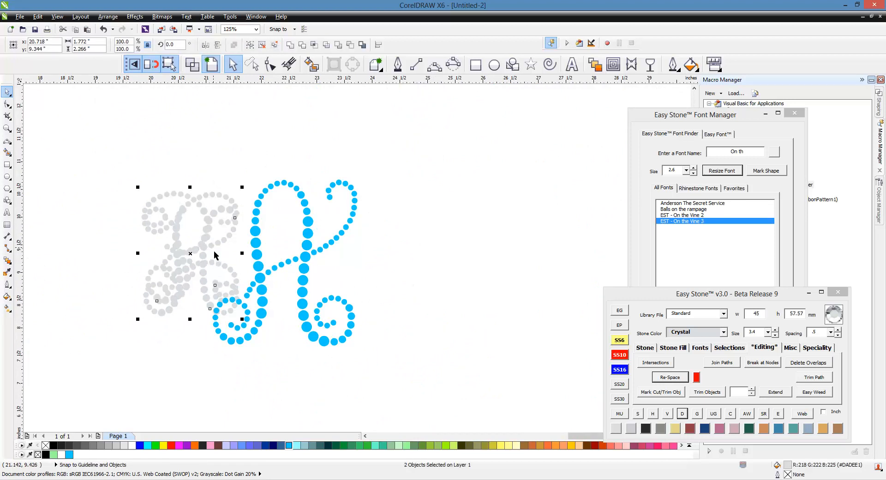
pyautogui.hotkey('ctrl', 'z')
pyautogui.click(432, 329)
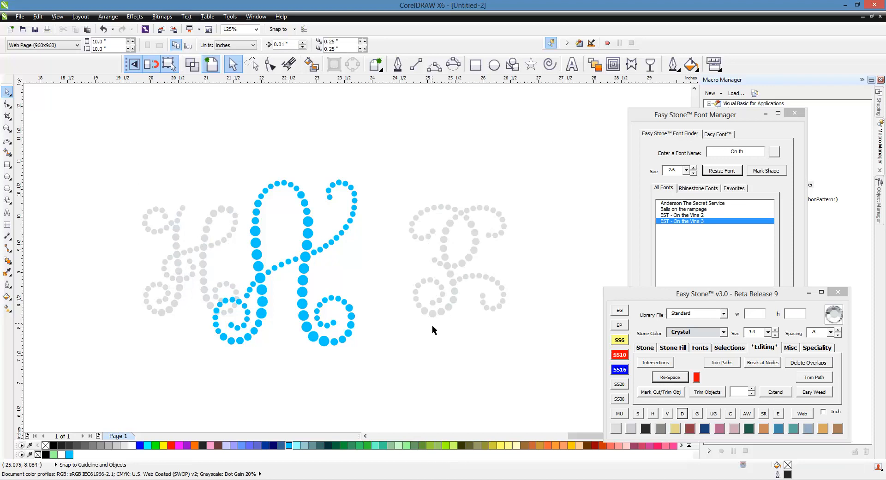
# Move the right small letter left until it overlaps the right side of the blue A
pyautogui.moveTo(441, 317); pyautogui.dragTo(350, 319)
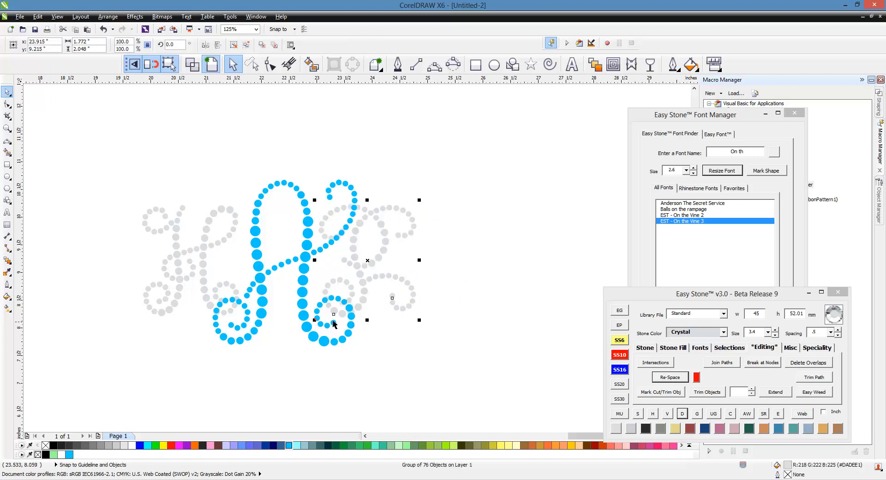
pyautogui.scroll(4, 360, 301)
pyautogui.scroll(-4, 364, 302)
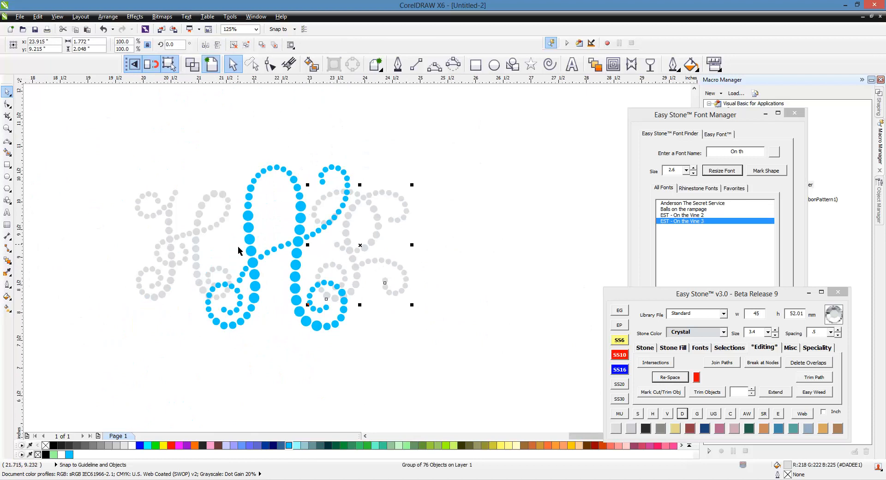
# Fine-tune the right small letter slightly to the right, to X 23.998 inches, where it interlocks with the blue A's swirls
pyautogui.scroll(1, 371, 241)
pyautogui.scroll(1, 377, 249)
pyautogui.moveTo(320, 243); pyautogui.dragTo(403, 273)
pyautogui.scroll(-2, 402, 273)
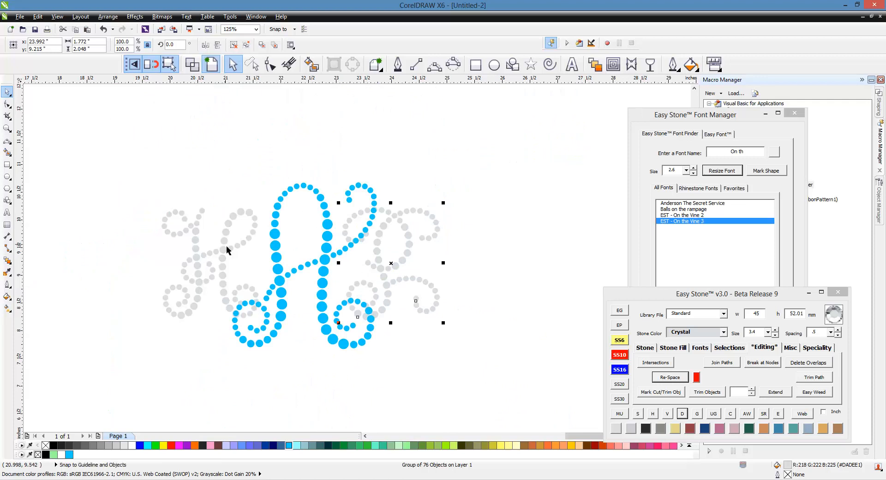
pyautogui.scroll(2, 382, 257)
pyautogui.scroll(-1, 376, 256)
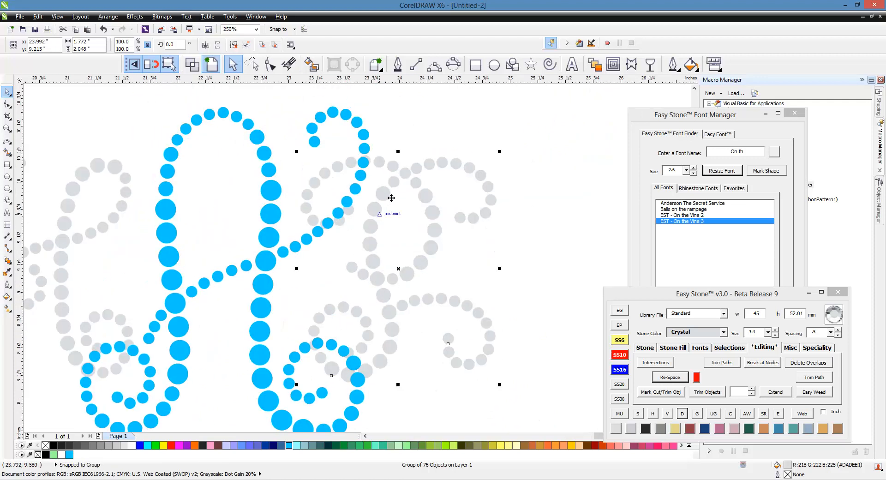
pyautogui.scroll(2, 380, 283)
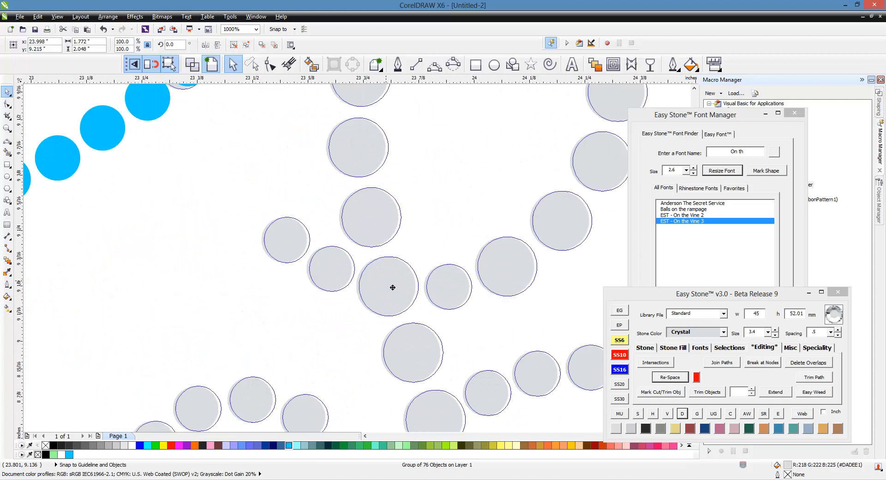
pyautogui.scroll(-2, 392, 287)
pyautogui.scroll(-1, 362, 292)
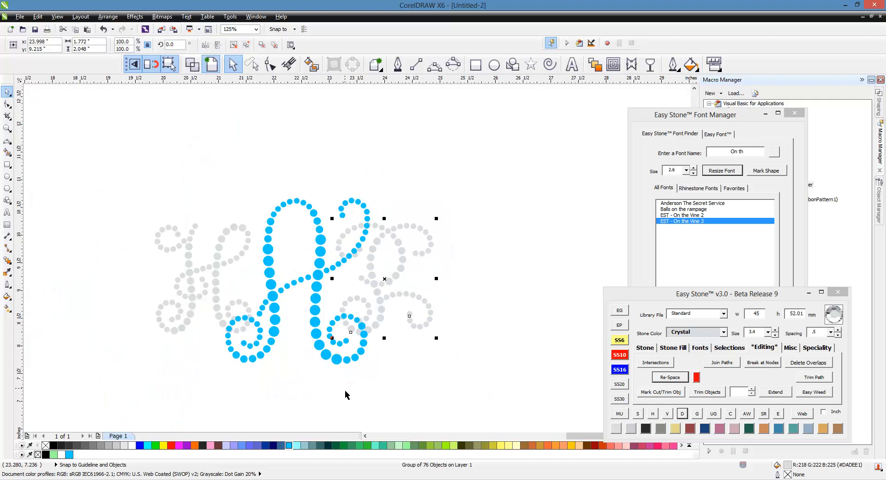
# Ungroup all stones of the right small letter and of the small H
pyautogui.rightClick(380, 279)
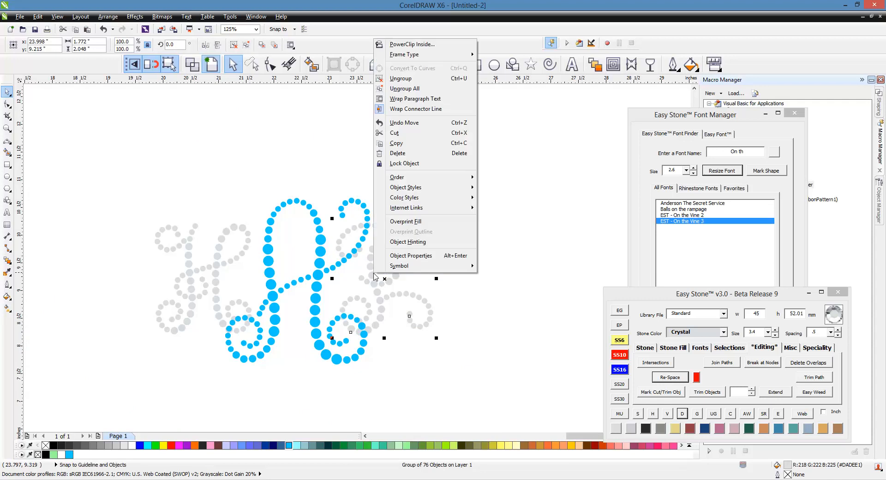
pyautogui.click(417, 89)
pyautogui.rightClick(237, 260)
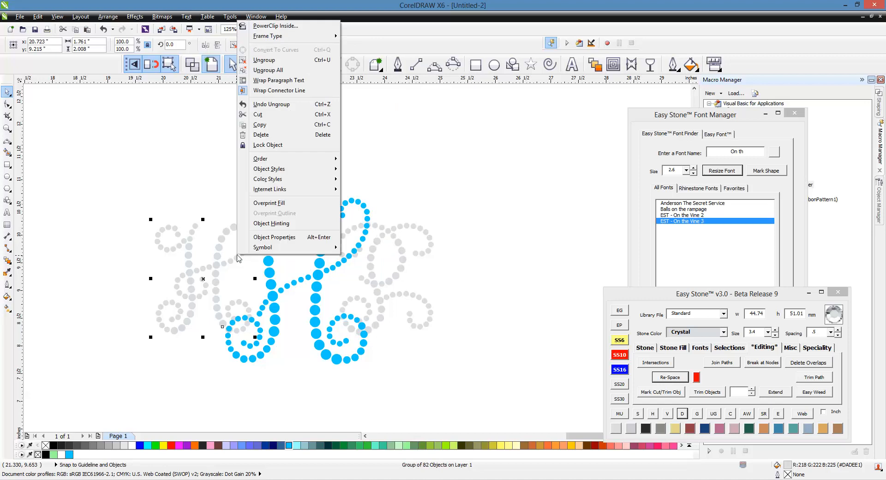
pyautogui.click(286, 61)
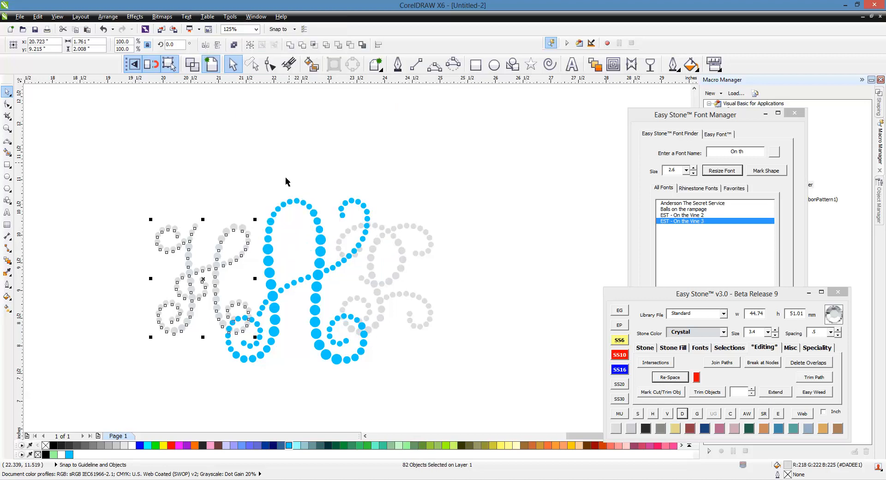
pyautogui.click(299, 147)
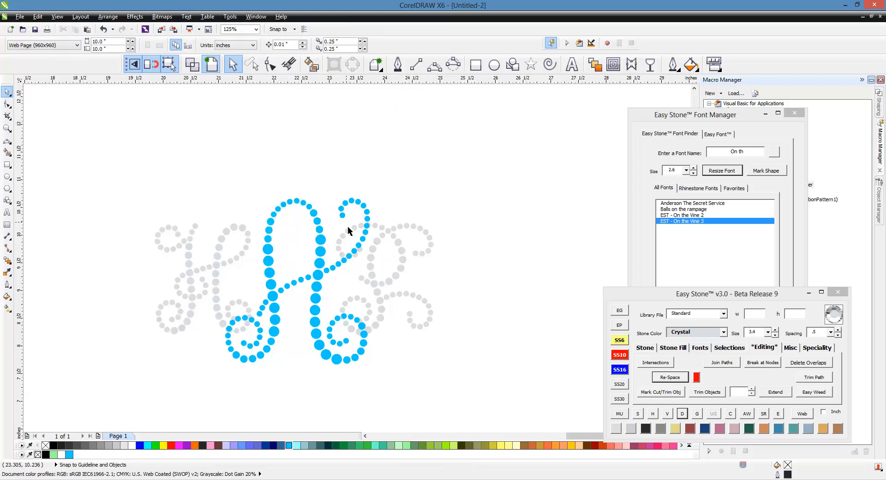
# Delete the three gray stones at the inner end of the right letter's upper curl where it meets the A's diagonal arm
pyautogui.scroll(2, 368, 233)
pyautogui.scroll(1, 369, 232)
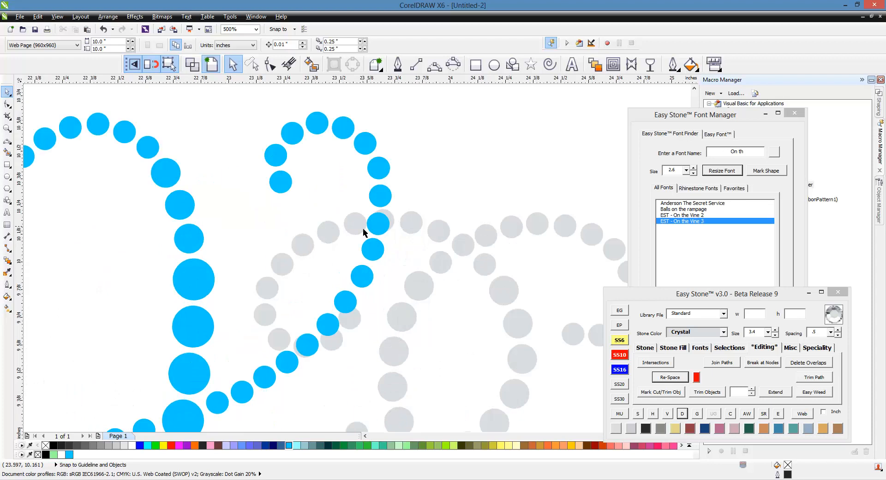
pyautogui.scroll(-1, 363, 227)
pyautogui.scroll(1, 351, 268)
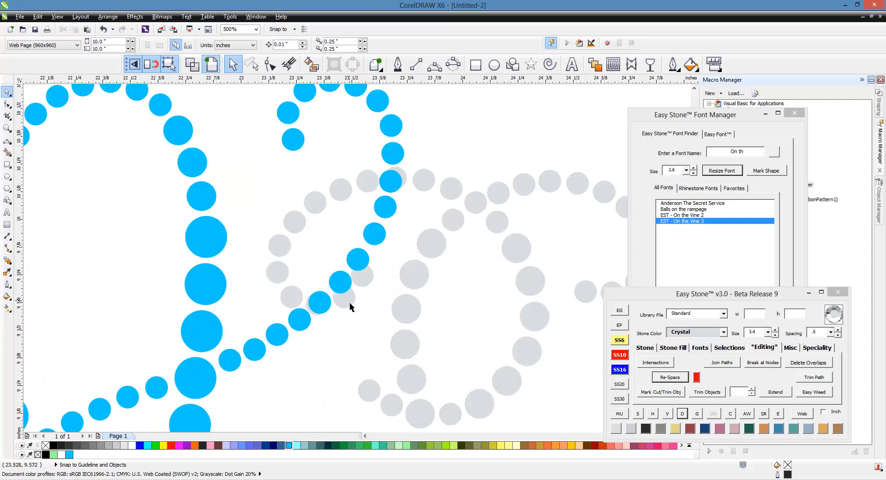
pyautogui.scroll(-1, 352, 306)
pyautogui.scroll(1, 395, 271)
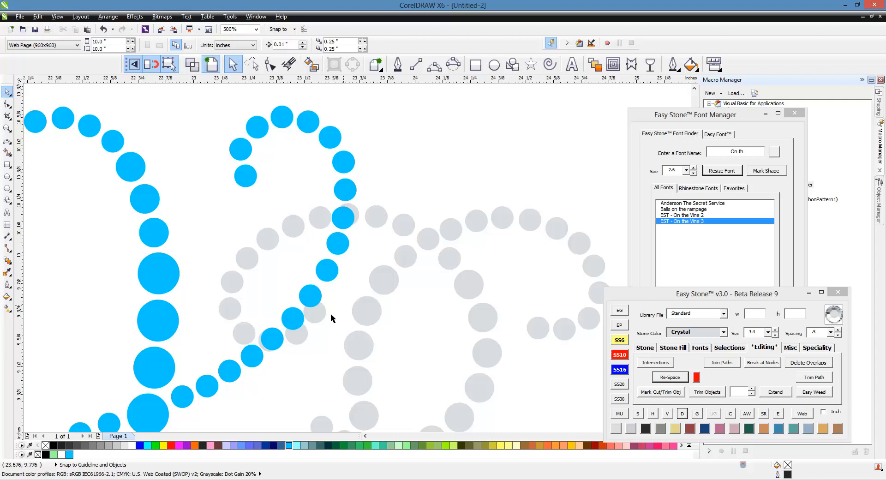
pyautogui.scroll(1, 290, 343)
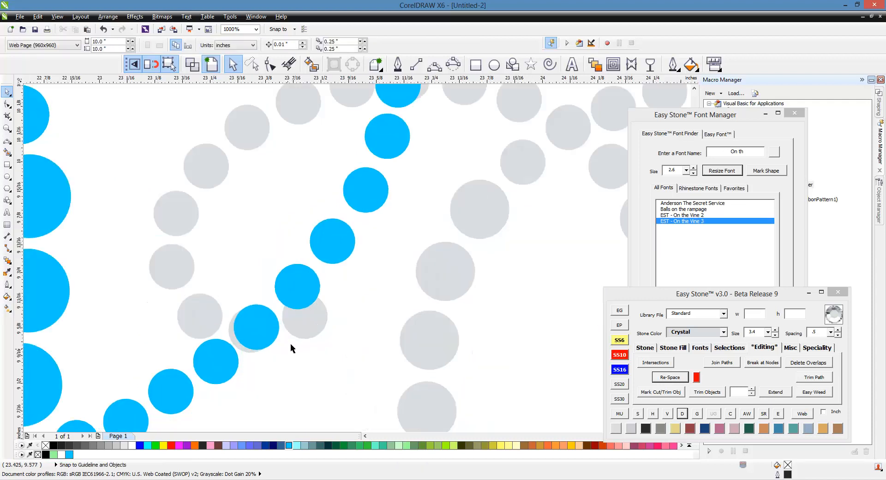
pyautogui.press('Delete')
pyautogui.click(247, 350)
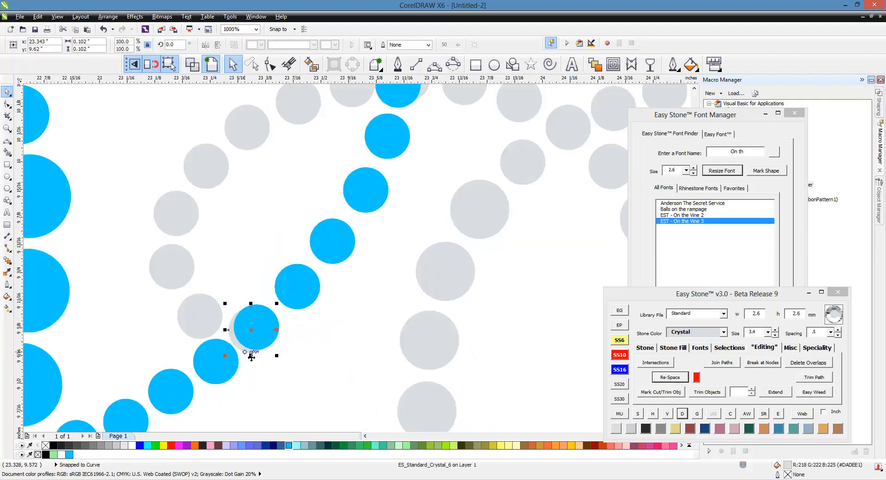
pyautogui.press('Delete')
pyautogui.scroll(1, 198, 339)
pyautogui.click(201, 325)
pyautogui.press('Delete')
pyautogui.scroll(-3, 217, 290)
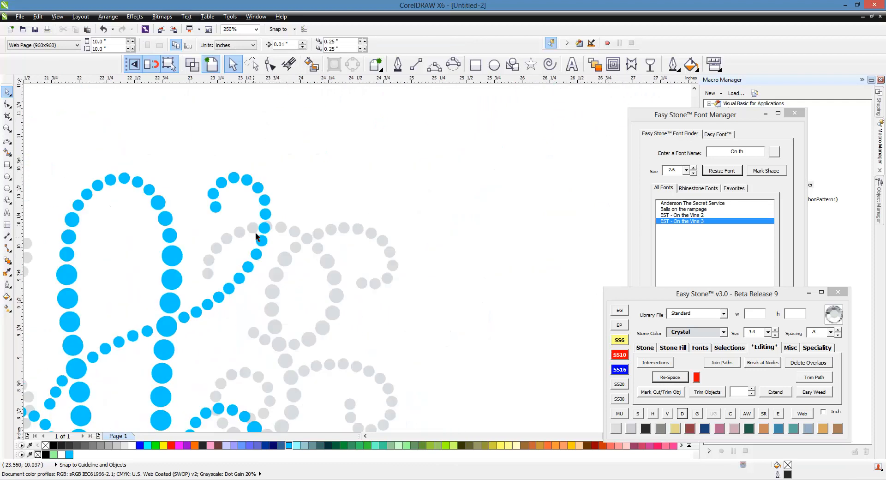
# Delete the gray stone lying behind the blue A stone at the top crossing of the right letter's upper curl
pyautogui.scroll(2, 258, 240)
pyautogui.click(299, 254)
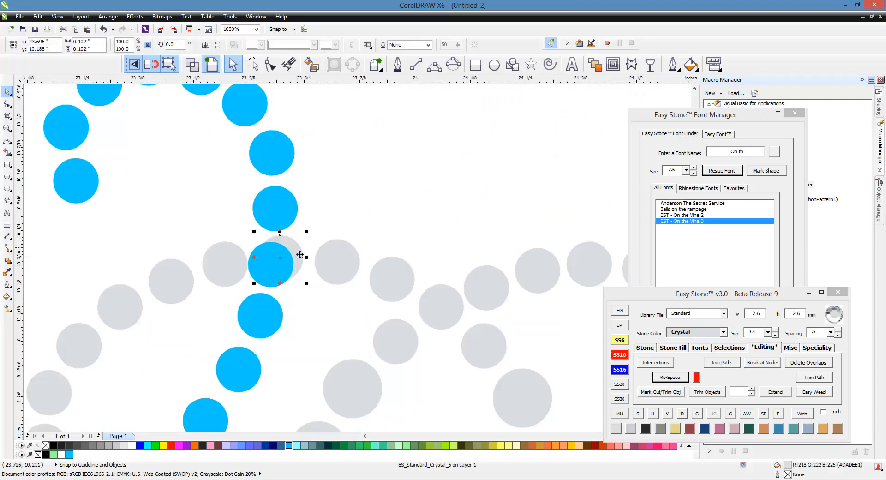
pyautogui.press('Delete')
pyautogui.scroll(-2, 283, 250)
pyautogui.scroll(2, 277, 252)
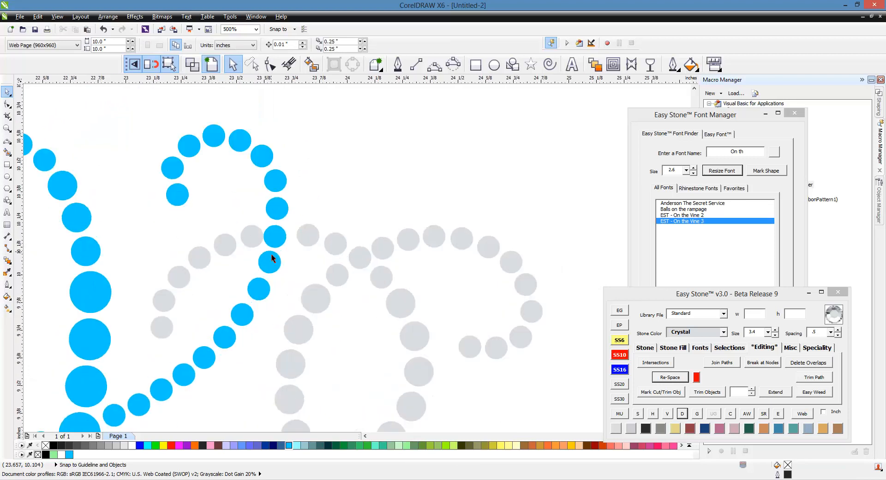
# Move the blue stone at the top crossing slightly up to X 23.677, Y 10.196 inches, into line with the gray curl
pyautogui.scroll(-2, 342, 244)
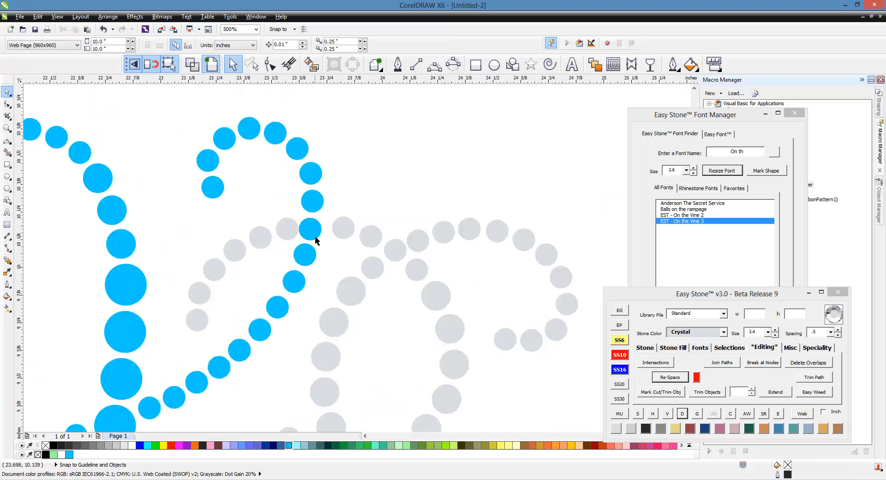
pyautogui.scroll(2, 311, 235)
pyautogui.scroll(1, 315, 239)
pyautogui.scroll(-1, 315, 237)
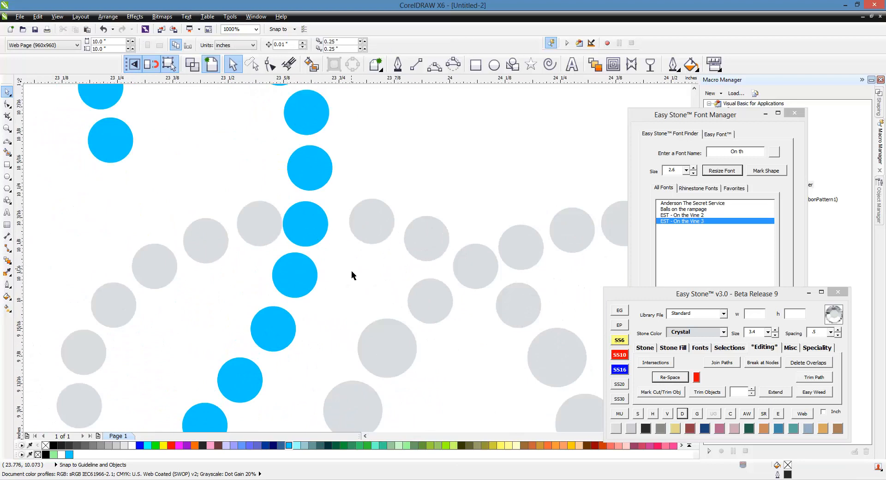
pyautogui.scroll(1, 315, 233)
pyautogui.moveTo(302, 246); pyautogui.dragTo(316, 228)
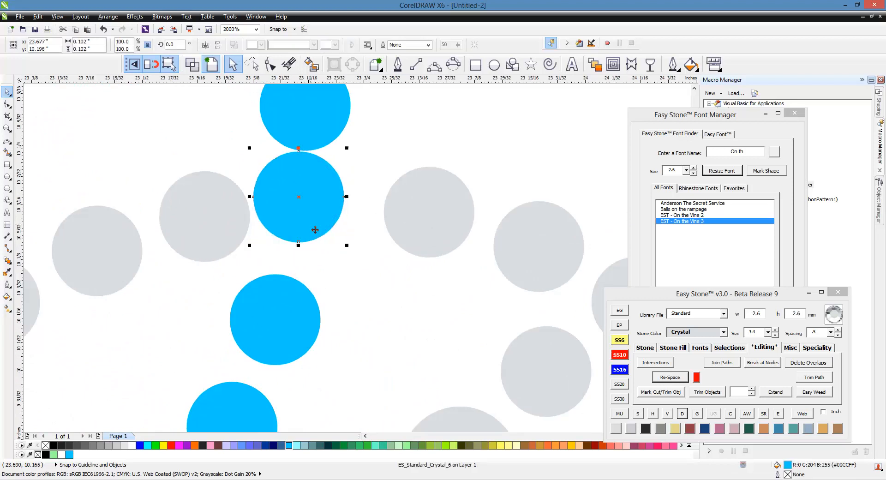
# Re-space the four stones running from the top crossing stone along the gray curl to the right letter's junction
pyautogui.scroll(-1, 311, 223)
pyautogui.keyDown('shift'); pyautogui.click(351, 222); pyautogui.keyUp('shift')
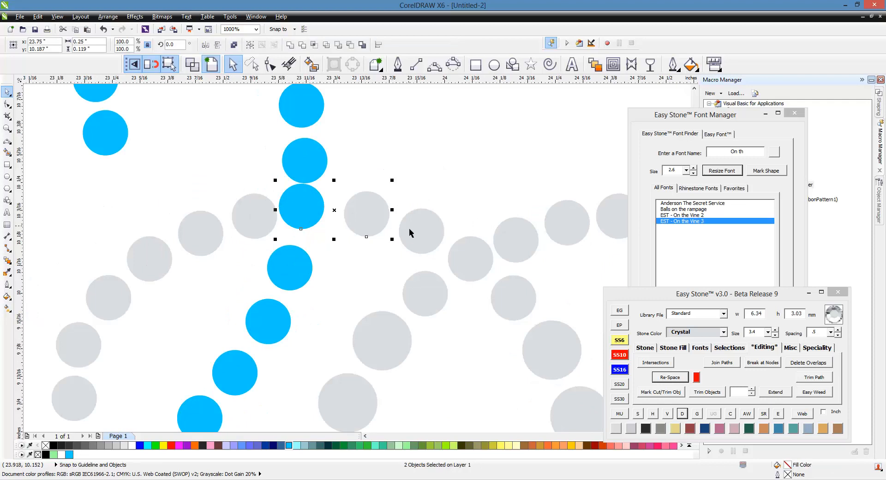
pyautogui.keyDown('shift'); pyautogui.click(408, 228); pyautogui.keyUp('shift')
pyautogui.keyDown('shift'); pyautogui.click(461, 254); pyautogui.keyUp('shift')
pyautogui.click(670, 378)
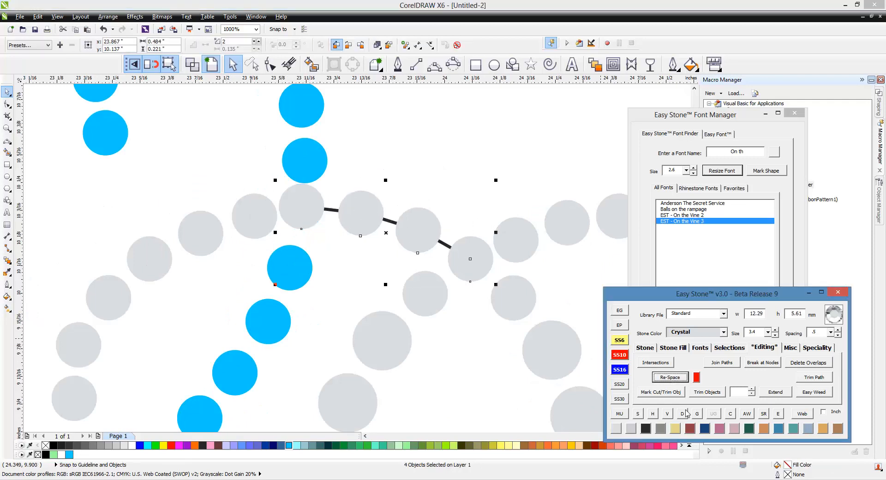
pyautogui.click(457, 178)
pyautogui.scroll(-1, 407, 230)
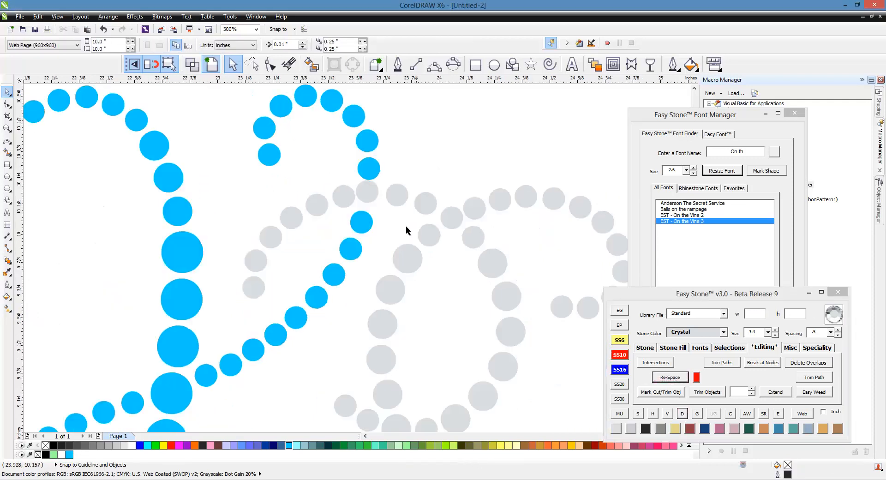
# Shift the six gray curl stones inside the A's arm slightly up and left, to X 23.343, Y 9.978 inches
pyautogui.scroll(1, 342, 196)
pyautogui.click(347, 199)
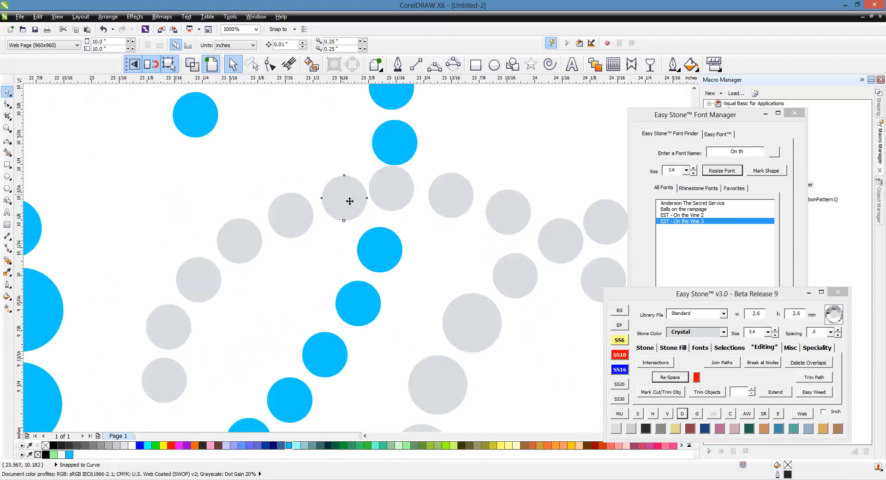
pyautogui.keyDown('shift'); pyautogui.click(299, 212); pyautogui.keyUp('shift')
pyautogui.keyDown('shift'); pyautogui.click(240, 242); pyautogui.keyUp('shift')
pyautogui.keyDown('shift'); pyautogui.click(196, 280); pyautogui.keyUp('shift')
pyautogui.keyDown('shift'); pyautogui.click(179, 322); pyautogui.keyUp('shift')
pyautogui.keyDown('shift'); pyautogui.click(173, 368); pyautogui.keyUp('shift')
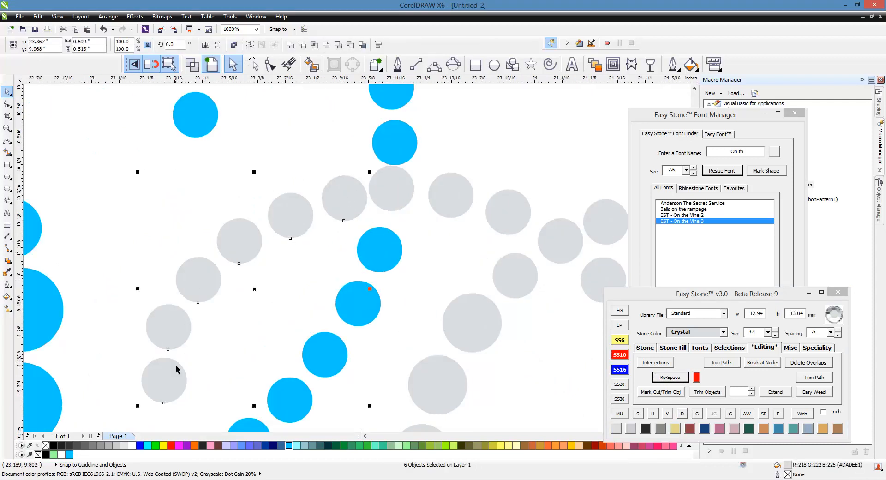
pyautogui.scroll(1, 333, 190)
pyautogui.moveTo(365, 210)
pyautogui.mouseDown()
pyautogui.moveTo(351, 206)
pyautogui.moveTo(369, 196)
pyautogui.mouseUp()
pyautogui.scroll(-1, 376, 185)
pyautogui.scroll(1, 370, 191)
pyautogui.scroll(-2, 365, 203)
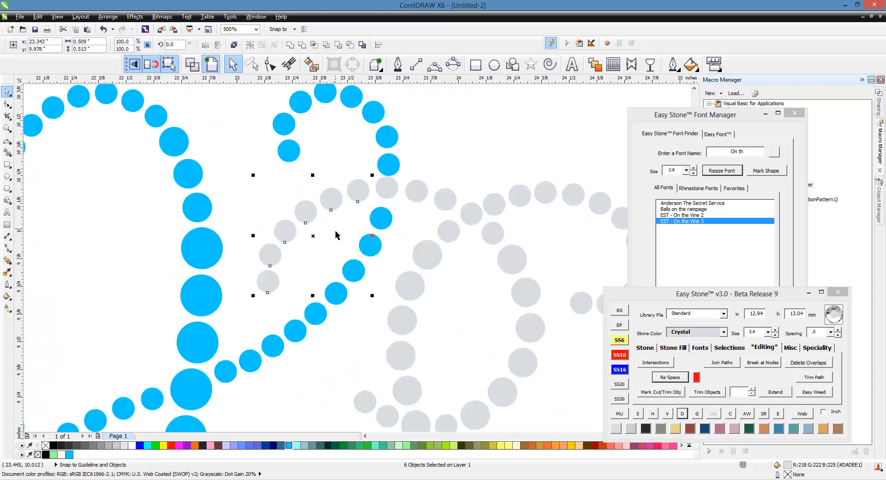
pyautogui.click(296, 271)
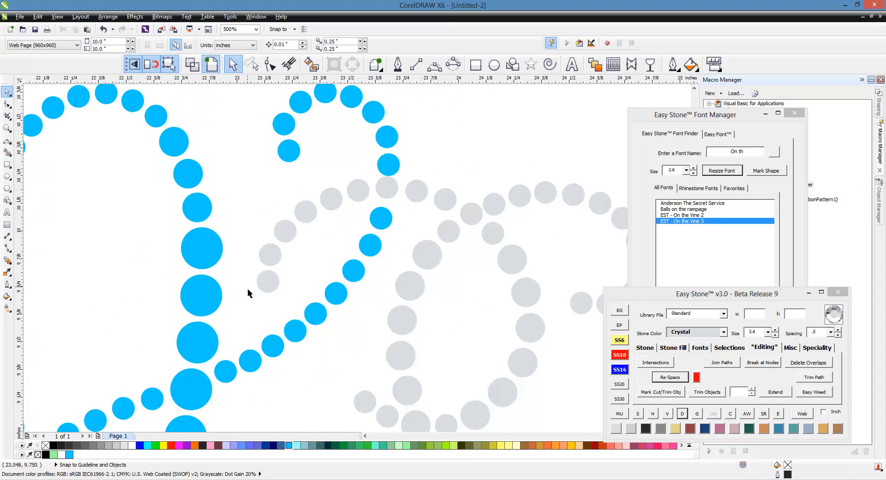
# Lower the gray curl's end stone slightly and re-space the seven stones from it up to the crossing stone
pyautogui.scroll(2, 250, 289)
pyautogui.moveTo(269, 275); pyautogui.dragTo(273, 287)
pyautogui.keyDown('shift'); pyautogui.click(272, 223); pyautogui.keyUp('shift')
pyautogui.keyDown('shift'); pyautogui.click(304, 187); pyautogui.keyUp('shift')
pyautogui.keyDown('shift'); pyautogui.click(348, 144); pyautogui.keyUp('shift')
pyautogui.keyDown('shift'); pyautogui.click(396, 120); pyautogui.keyUp('shift')
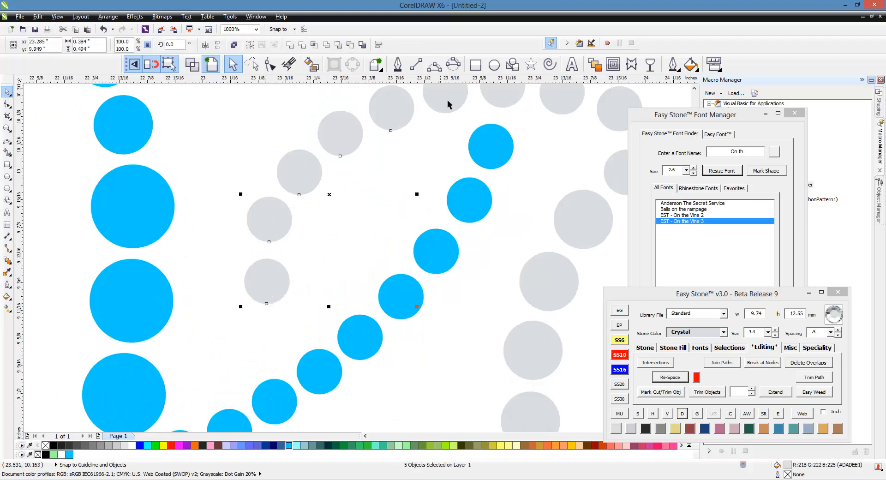
pyautogui.keyDown('shift'); pyautogui.click(448, 103); pyautogui.keyUp('shift')
pyautogui.keyDown('shift'); pyautogui.click(502, 101); pyautogui.keyUp('shift')
pyautogui.click(684, 377)
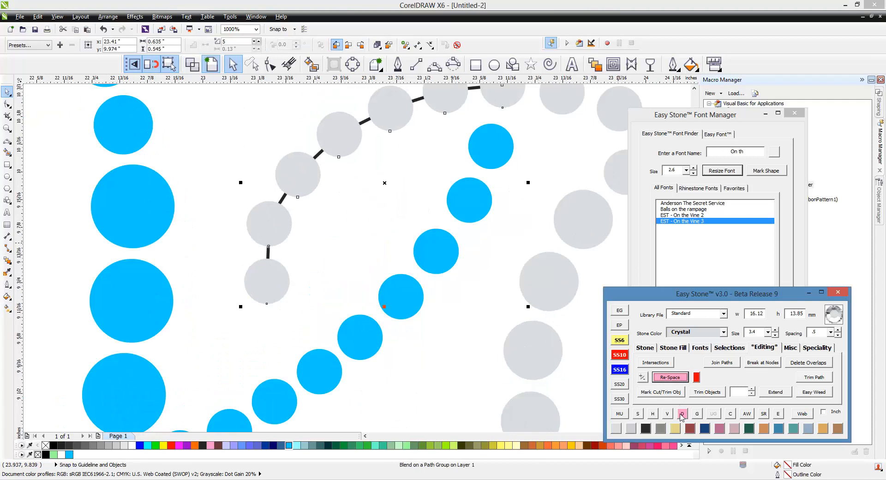
pyautogui.click(681, 413)
pyautogui.scroll(-2, 299, 270)
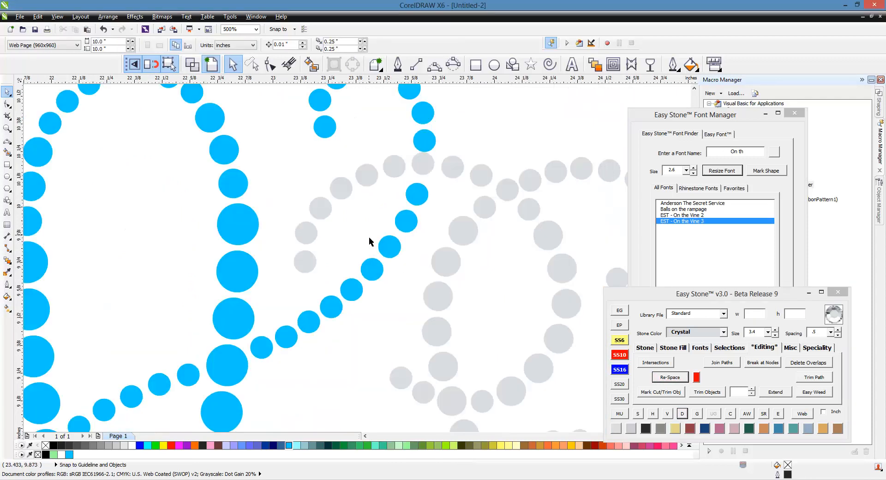
# Move the blue stones of the A's upper-right swirl slightly up, away from the crossing stone
pyautogui.scroll(-1, 371, 248)
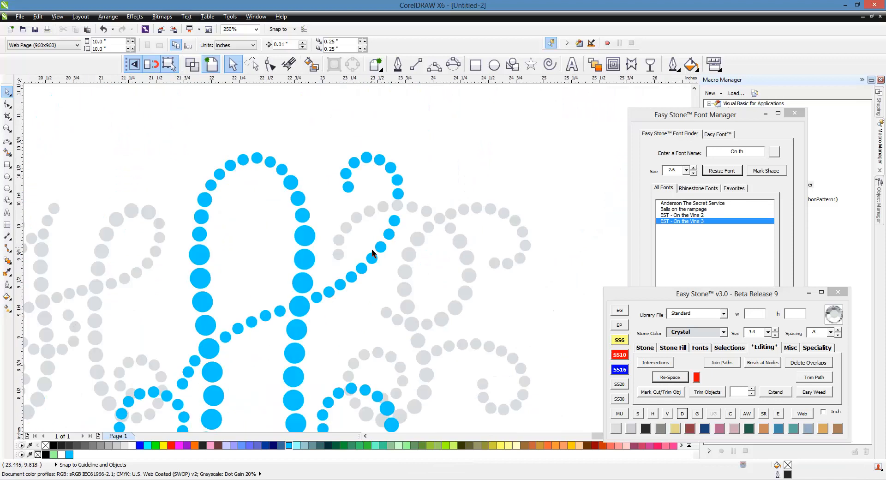
pyautogui.scroll(2, 406, 178)
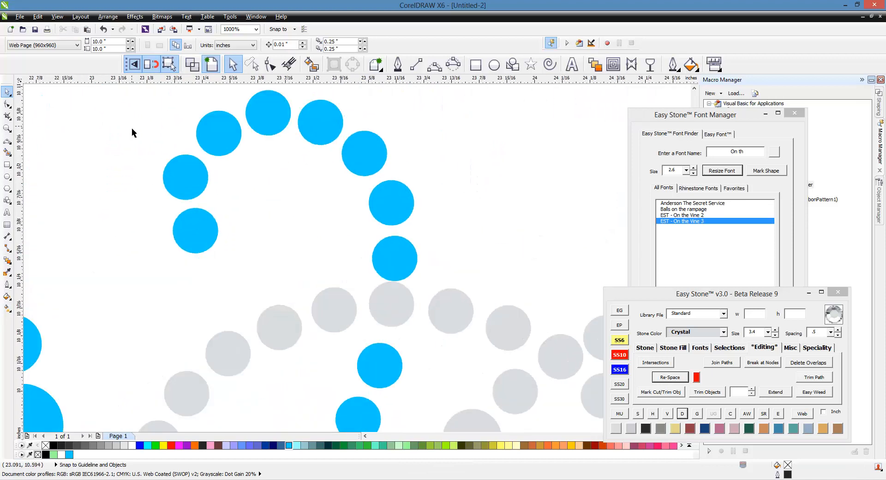
pyautogui.scroll(-1, 195, 217)
pyautogui.moveTo(147, 156); pyautogui.dragTo(324, 253)
pyautogui.scroll(2, 323, 253)
pyautogui.moveTo(272, 226); pyautogui.dragTo(273, 201)
pyautogui.scroll(-1, 273, 201)
pyautogui.click(328, 207)
pyautogui.scroll(-1, 323, 209)
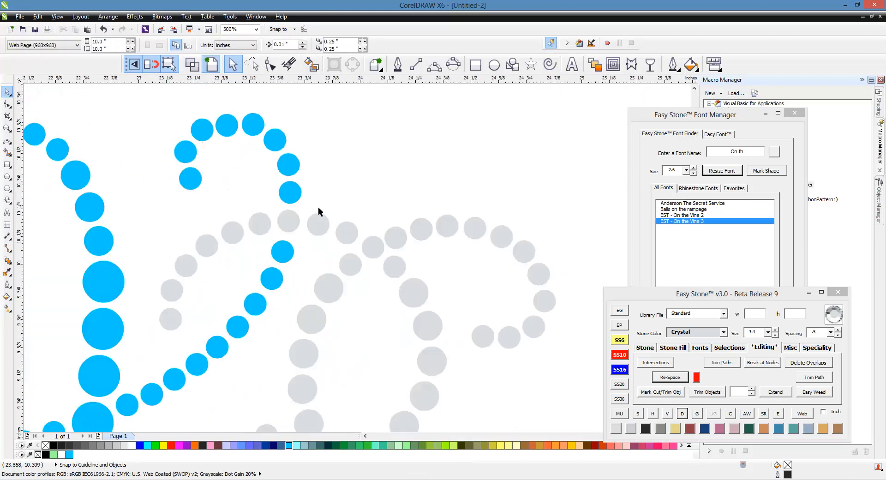
# Re-space the A's diagonal arm stones from the large stem stone up to the shared crossing stone
pyautogui.click(107, 414)
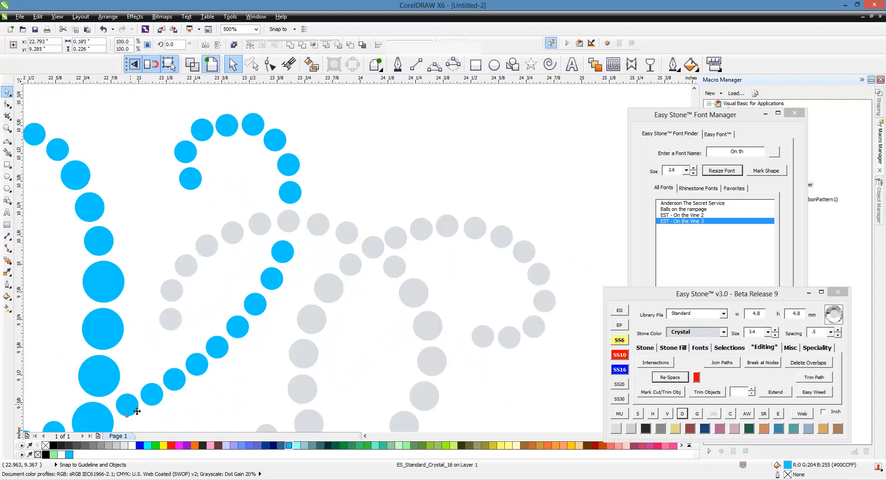
pyautogui.keyDown('shift'); pyautogui.click(131, 408); pyautogui.keyUp('shift')
pyautogui.keyDown('shift'); pyautogui.click(154, 397); pyautogui.keyUp('shift')
pyautogui.keyDown('shift'); pyautogui.click(173, 384); pyautogui.keyUp('shift')
pyautogui.keyDown('shift'); pyautogui.click(202, 369); pyautogui.keyUp('shift')
pyautogui.keyDown('shift'); pyautogui.click(217, 348); pyautogui.keyUp('shift')
pyautogui.keyDown('shift'); pyautogui.click(238, 327); pyautogui.keyUp('shift')
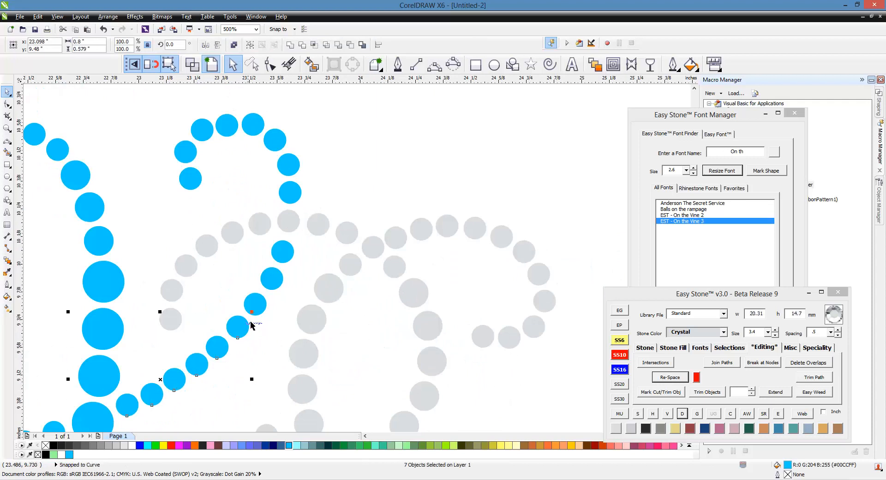
pyautogui.keyDown('shift'); pyautogui.click(255, 304); pyautogui.keyUp('shift')
pyautogui.keyDown('shift'); pyautogui.click(272, 279); pyautogui.keyUp('shift')
pyautogui.keyDown('shift'); pyautogui.click(283, 251); pyautogui.keyUp('shift')
pyautogui.keyDown('shift'); pyautogui.click(293, 225); pyautogui.keyUp('shift')
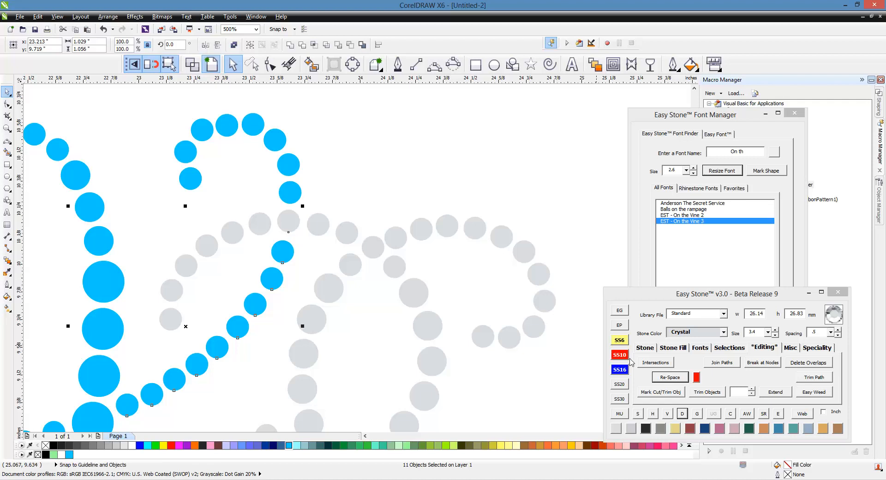
pyautogui.click(661, 376)
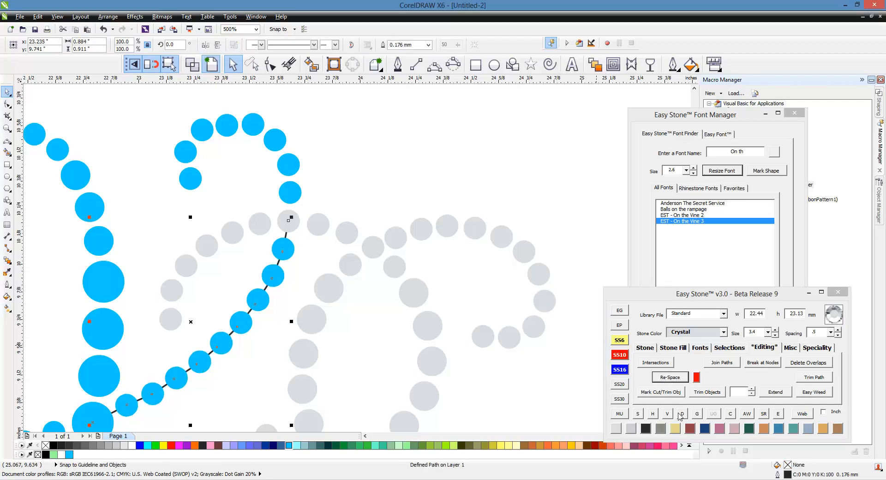
pyautogui.scroll(-1, 389, 187)
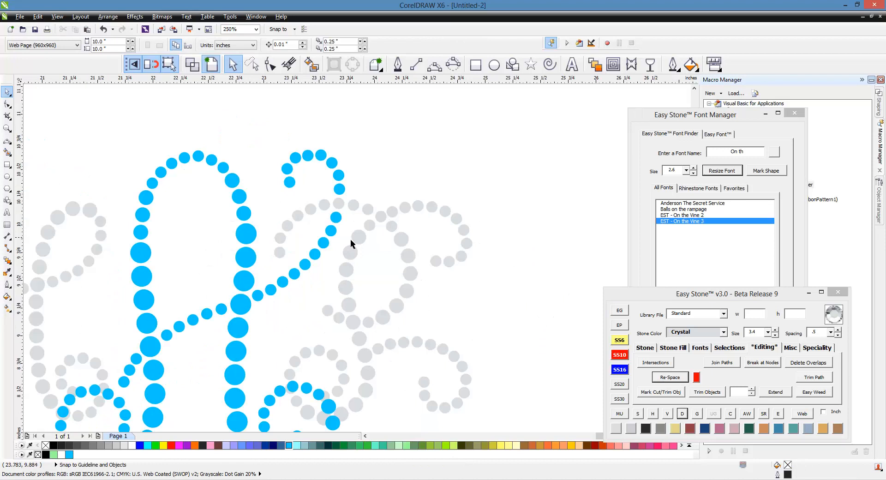
# Move the topmost blue stone of the A's upper-right swirl up into line with its neighbouring stones
pyautogui.click(321, 155)
pyautogui.scroll(3, 322, 157)
pyautogui.scroll(-2, 284, 170)
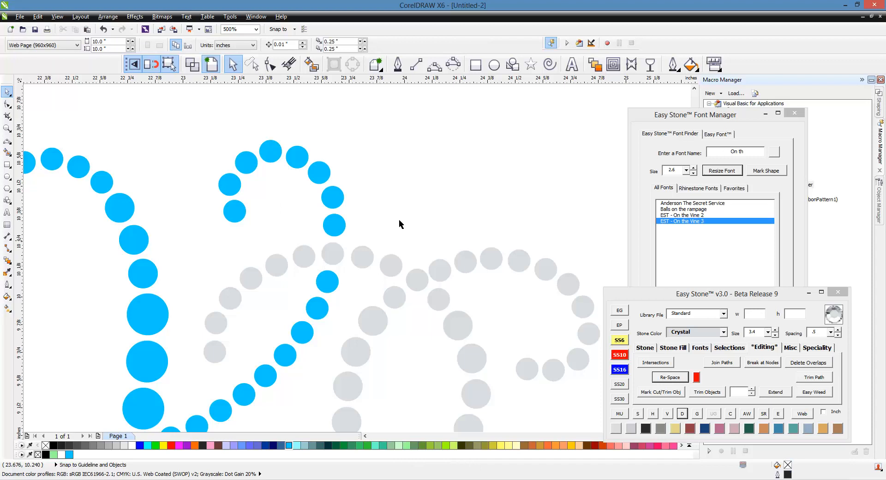
pyautogui.scroll(-4, 336, 184)
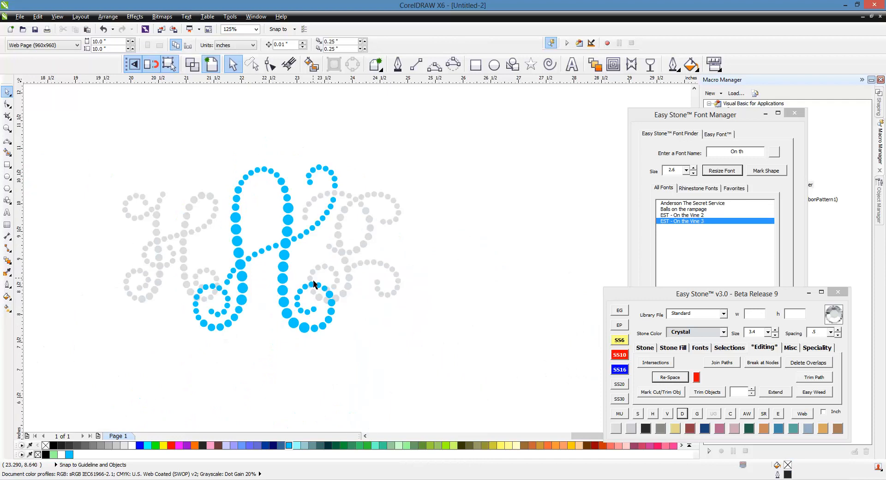
# Move the large blue stone of the A's lower-right curl up into the crossing with the gray letter's lower curve
pyautogui.scroll(2, 313, 283)
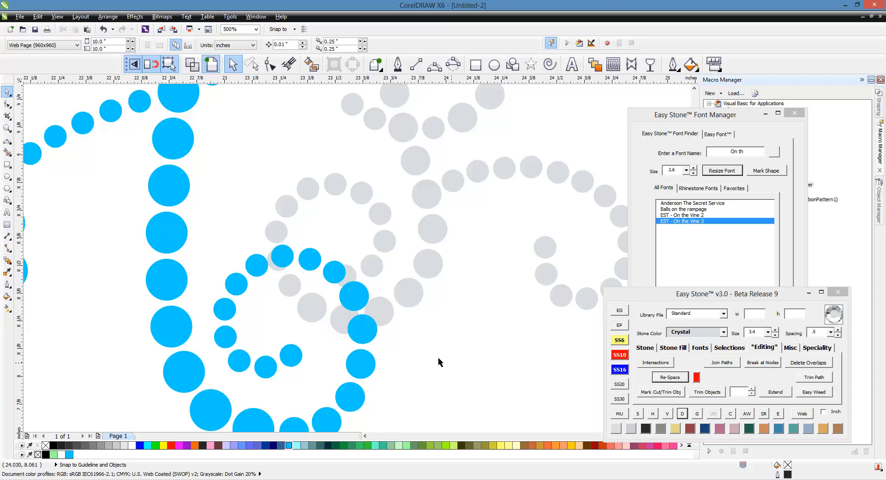
pyautogui.scroll(-1, 431, 352)
pyautogui.scroll(-1, 379, 258)
pyautogui.scroll(1, 389, 203)
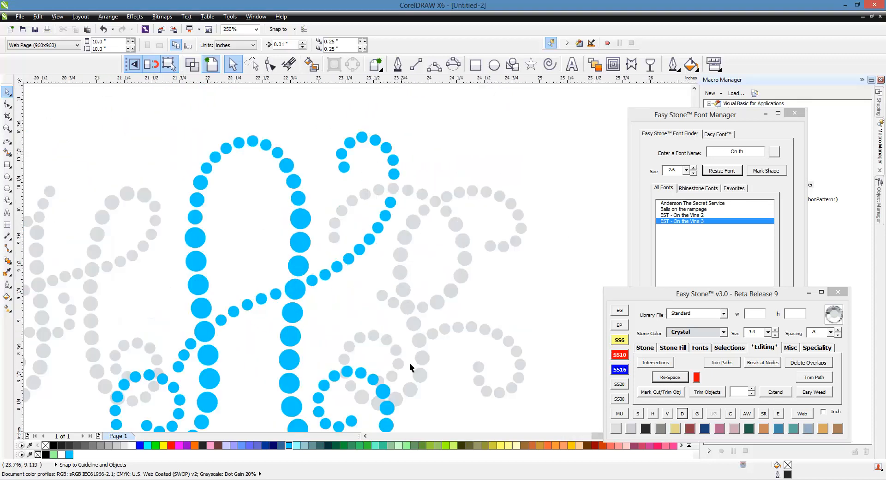
pyautogui.scroll(-1, 363, 381)
pyautogui.scroll(1, 360, 371)
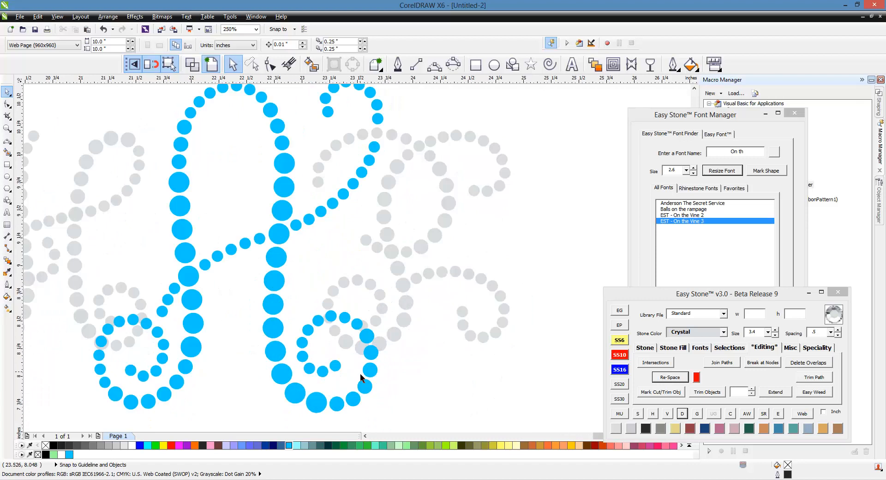
pyautogui.scroll(1, 385, 359)
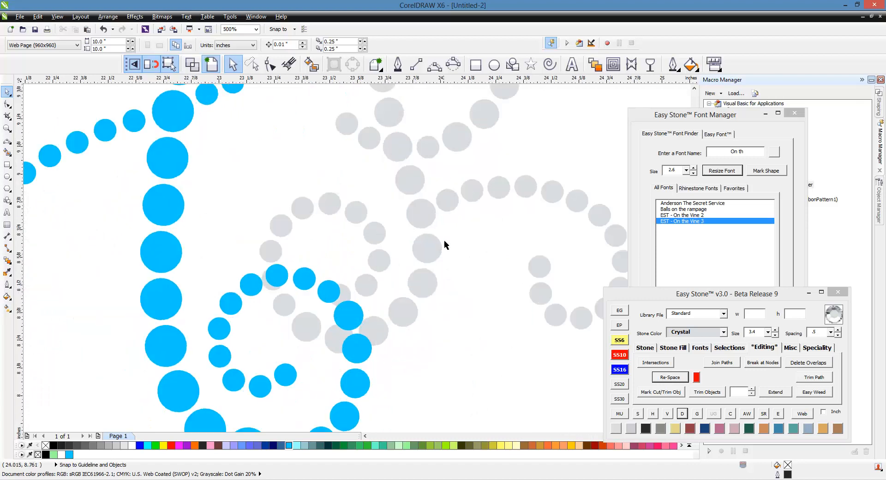
pyautogui.scroll(1, 338, 333)
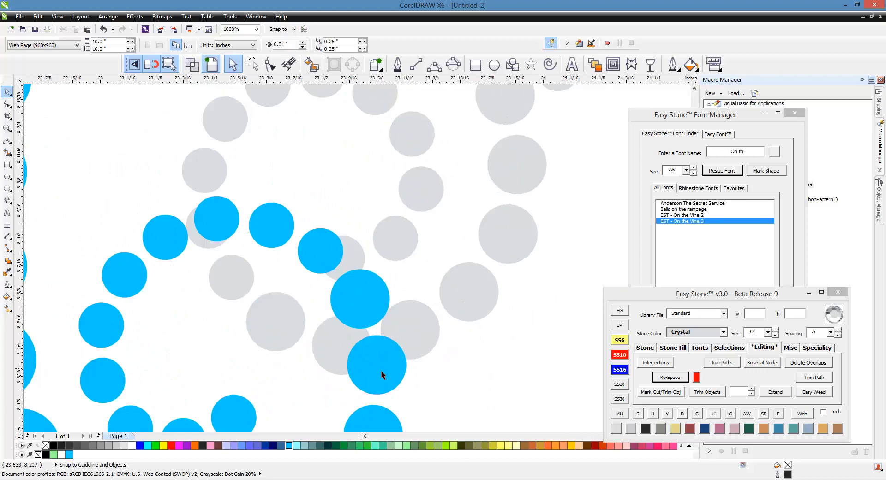
pyautogui.moveTo(381, 372); pyautogui.dragTo(385, 350)
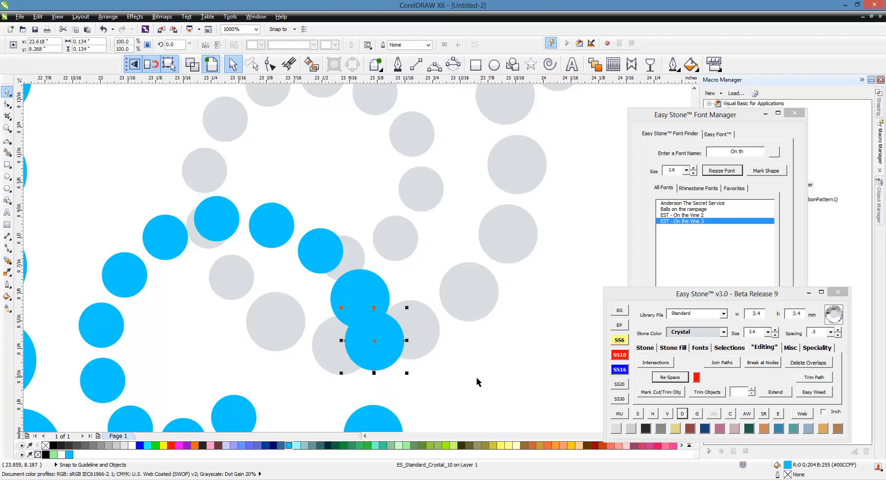
pyautogui.click(462, 370)
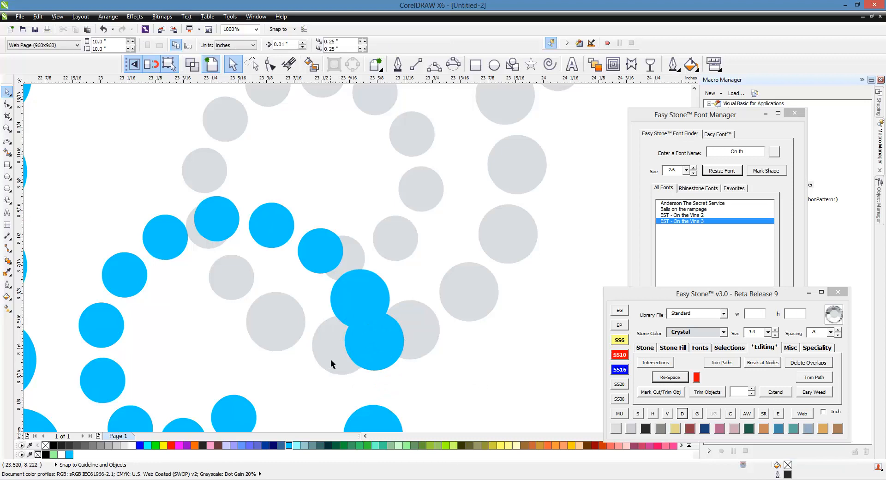
# Re-space the eight large stones from the crossing stone up the gray letter's stem to the stem's junction stone
pyautogui.scroll(-1, 226, 319)
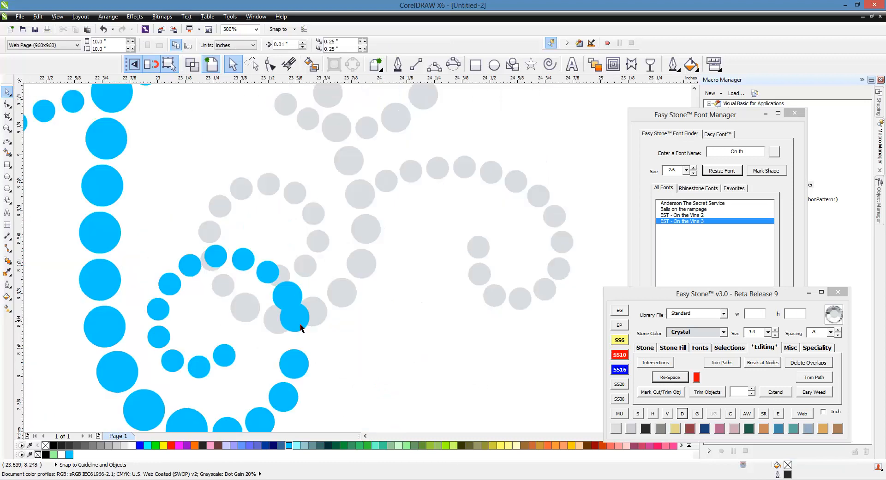
pyautogui.click(300, 323)
pyautogui.keyDown('shift'); pyautogui.click(317, 321); pyautogui.keyUp('shift')
pyautogui.keyDown('shift'); pyautogui.click(339, 301); pyautogui.keyUp('shift')
pyautogui.keyDown('shift'); pyautogui.click(370, 270); pyautogui.keyUp('shift')
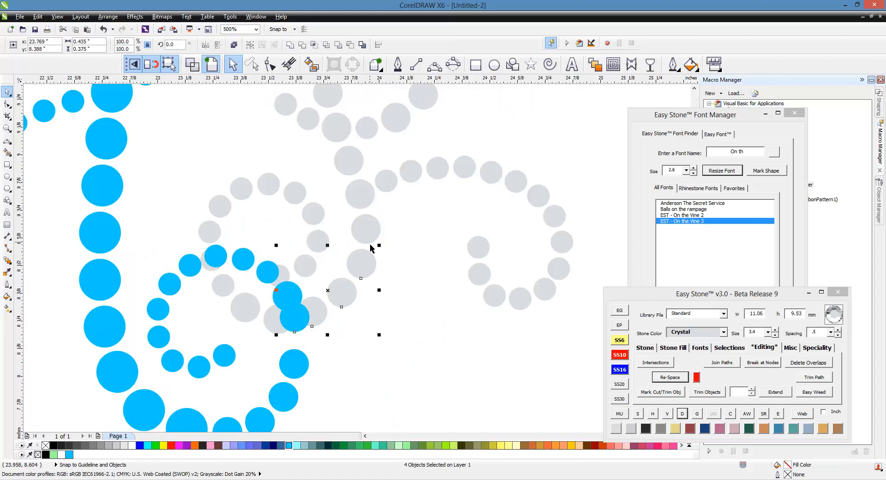
pyautogui.keyDown('shift'); pyautogui.click(370, 242); pyautogui.keyUp('shift')
pyautogui.keyDown('shift'); pyautogui.click(364, 192); pyautogui.keyUp('shift')
pyautogui.keyDown('shift'); pyautogui.click(349, 160); pyautogui.keyUp('shift')
pyautogui.keyDown('shift'); pyautogui.click(336, 126); pyautogui.keyUp('shift')
pyautogui.click(678, 378)
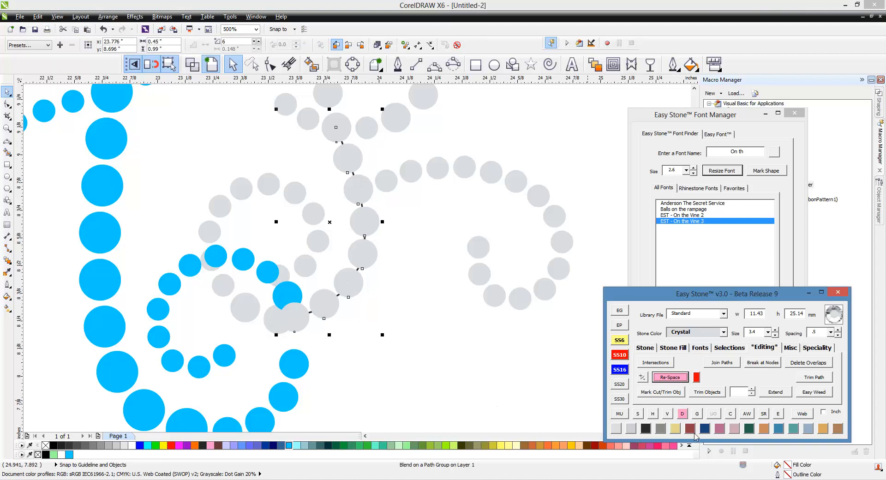
pyautogui.click(682, 414)
pyautogui.click(457, 378)
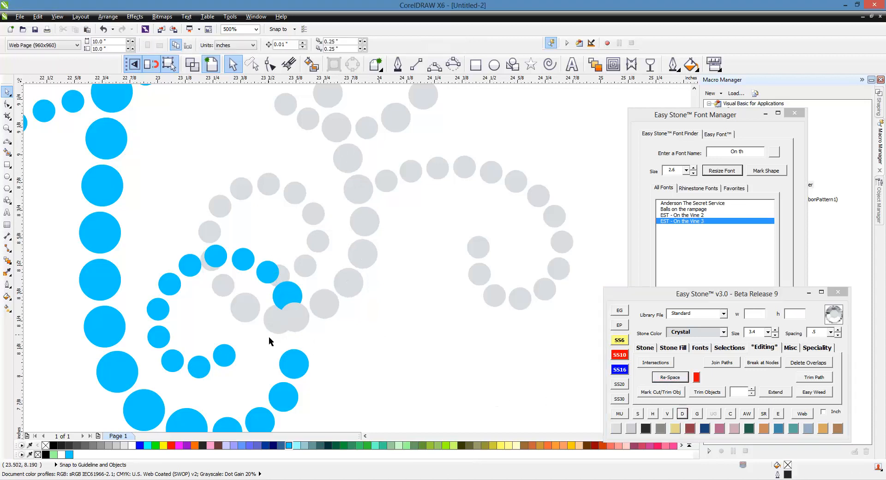
# Delete the gray stone overlapping the crossing stone and move the adjacent large gray stone into the gap
pyautogui.scroll(2, 269, 337)
pyautogui.click(275, 304)
pyautogui.scroll(-1, 275, 305)
pyautogui.press('Delete')
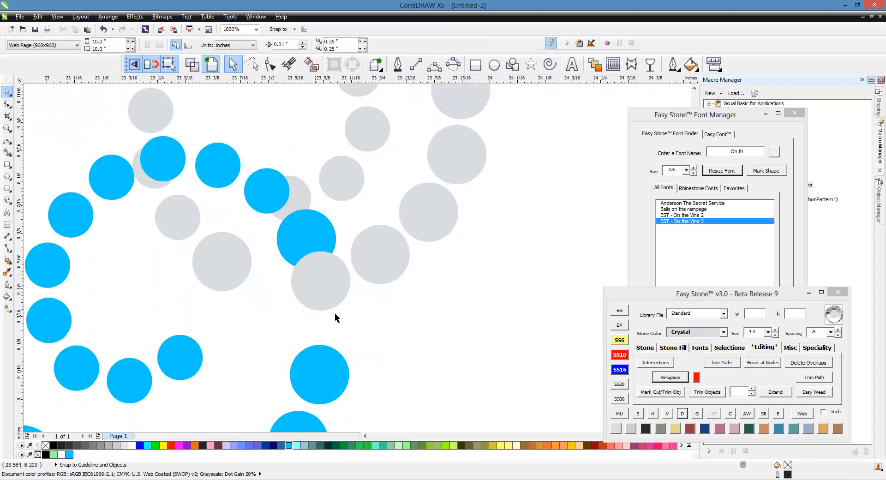
pyautogui.scroll(-2, 334, 318)
pyautogui.scroll(2, 295, 290)
pyautogui.scroll(2, 295, 290)
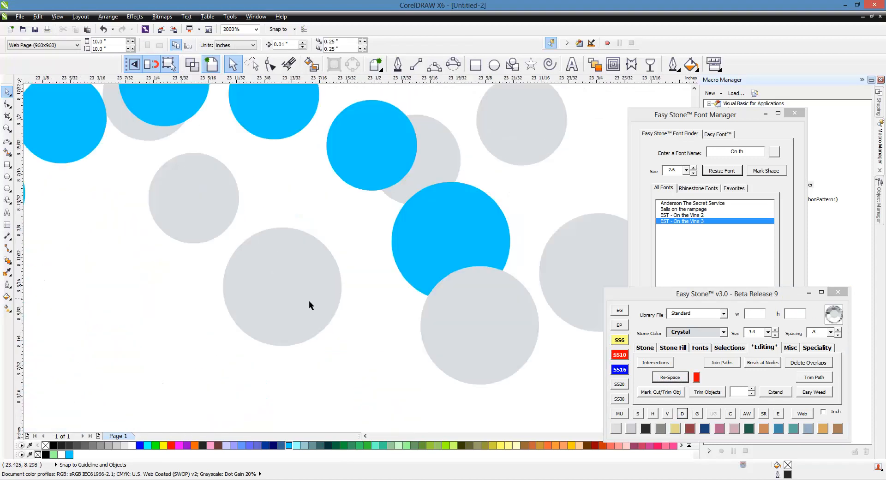
pyautogui.scroll(-2, 310, 302)
pyautogui.moveTo(298, 300); pyautogui.dragTo(322, 316)
pyautogui.scroll(2, 319, 316)
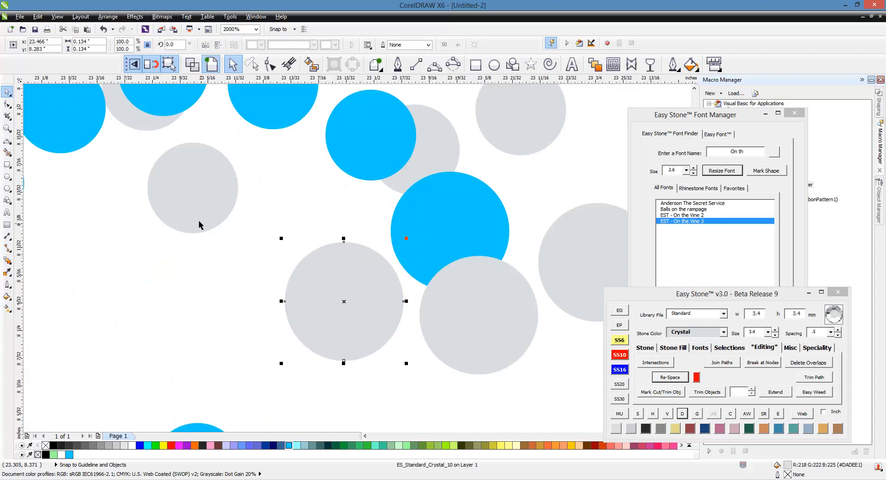
# Arrange two small gray stones between the large gray stone and the blue curl's upper crossing, and delete the gray stone beneath the blue one
pyautogui.moveTo(198, 220); pyautogui.dragTo(178, 198)
pyautogui.scroll(-2, 283, 356)
pyautogui.scroll(1, 209, 220)
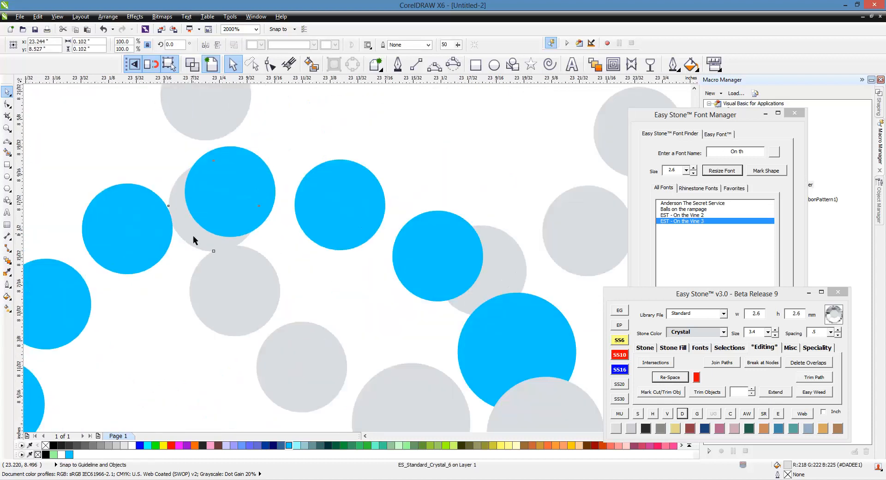
pyautogui.click(193, 235)
pyautogui.press('Delete')
pyautogui.scroll(-1, 222, 252)
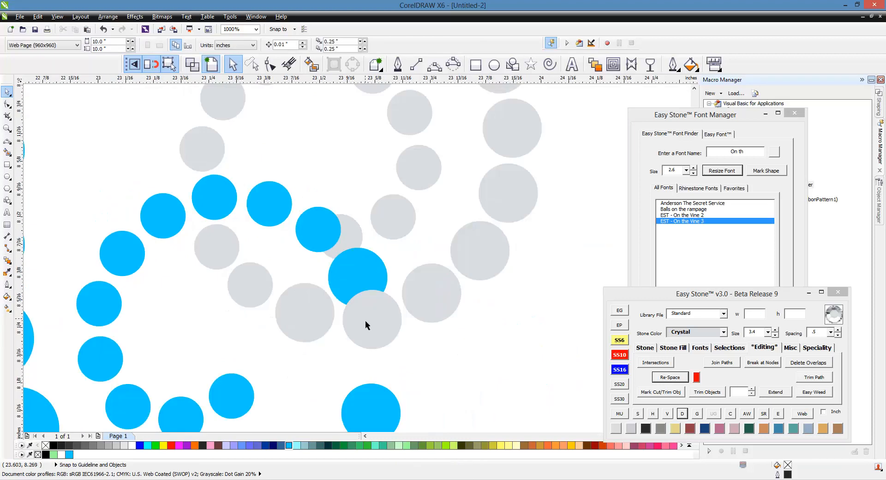
# Shift the blue stone at the curl's upper crossing left, into line between the gray stones above and below it
pyautogui.scroll(-1, 269, 306)
pyautogui.scroll(2, 265, 267)
pyautogui.click(275, 259)
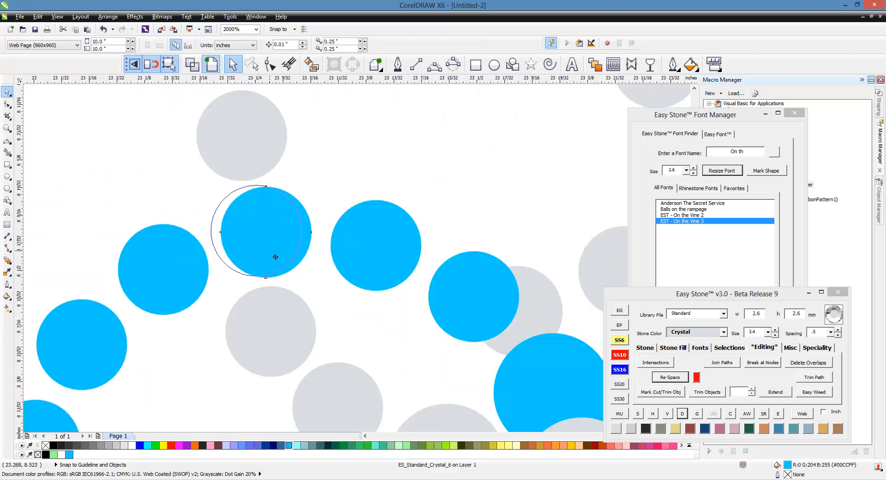
pyautogui.moveTo(249, 256); pyautogui.dragTo(245, 255)
pyautogui.scroll(-1, 258, 254)
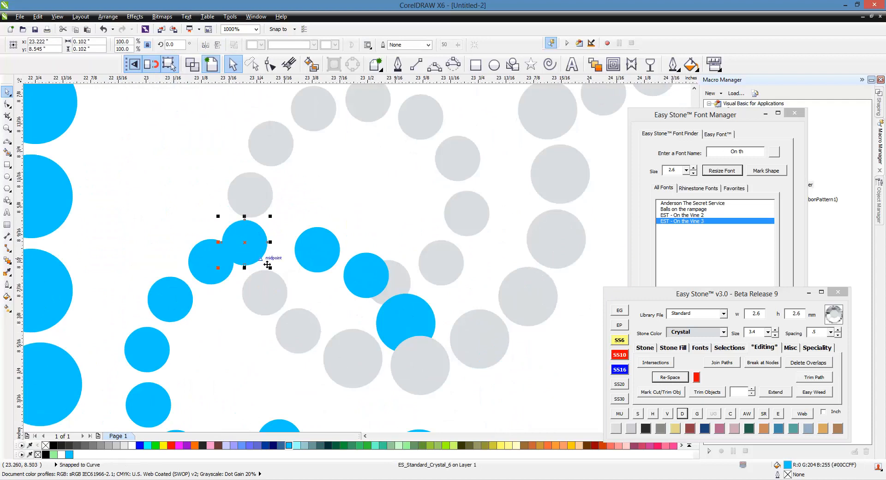
pyautogui.scroll(1, 251, 236)
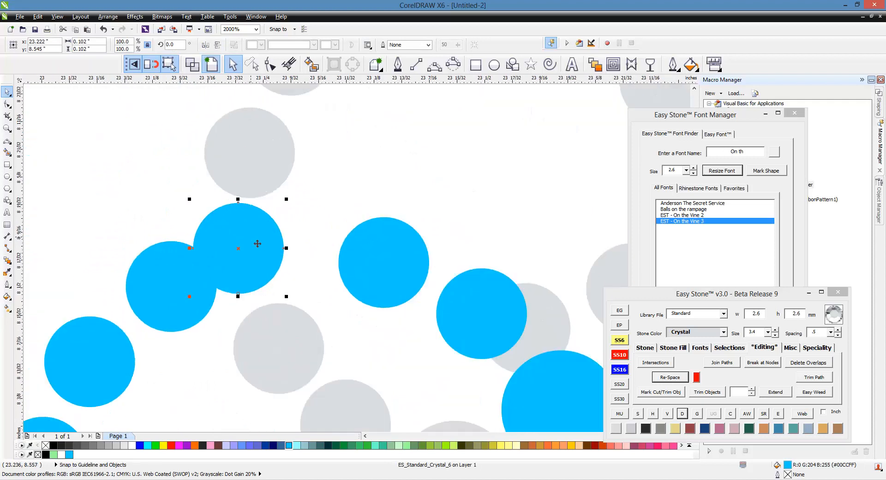
pyautogui.moveTo(258, 242); pyautogui.dragTo(258, 246)
pyautogui.scroll(-1, 223, 225)
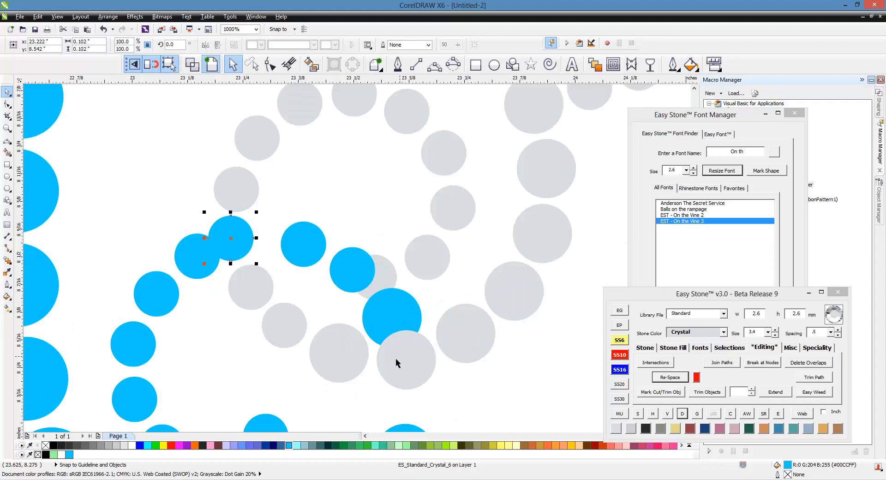
# Select the nine small gray stones of the upper curl together and move them slightly left and up
pyautogui.scroll(-1, 222, 327)
pyautogui.scroll(1, 231, 234)
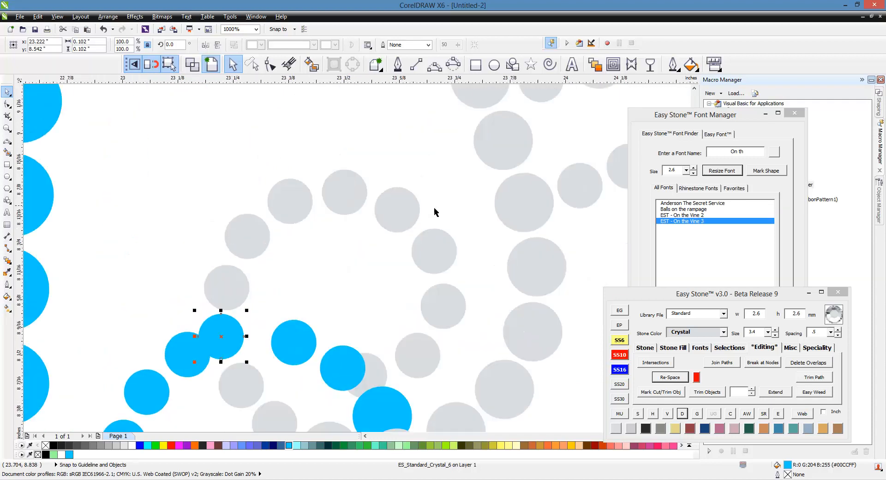
pyautogui.click(251, 65)
pyautogui.moveTo(183, 215)
pyautogui.mouseDown()
pyautogui.moveTo(300, 147)
pyautogui.moveTo(490, 340)
pyautogui.moveTo(412, 401)
pyautogui.moveTo(334, 405)
pyautogui.moveTo(334, 355)
pyautogui.moveTo(181, 296)
pyautogui.mouseUp()
pyautogui.scroll(2, 244, 304)
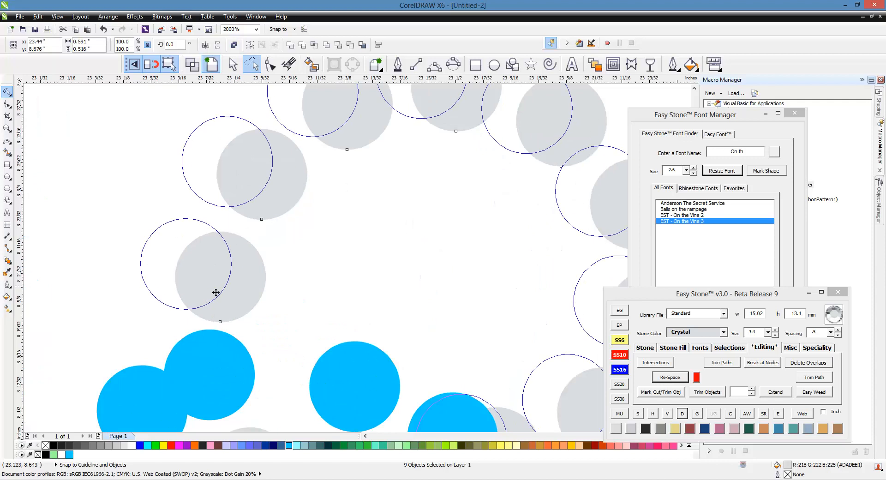
pyautogui.scroll(-3, 325, 223)
pyautogui.scroll(2, 322, 247)
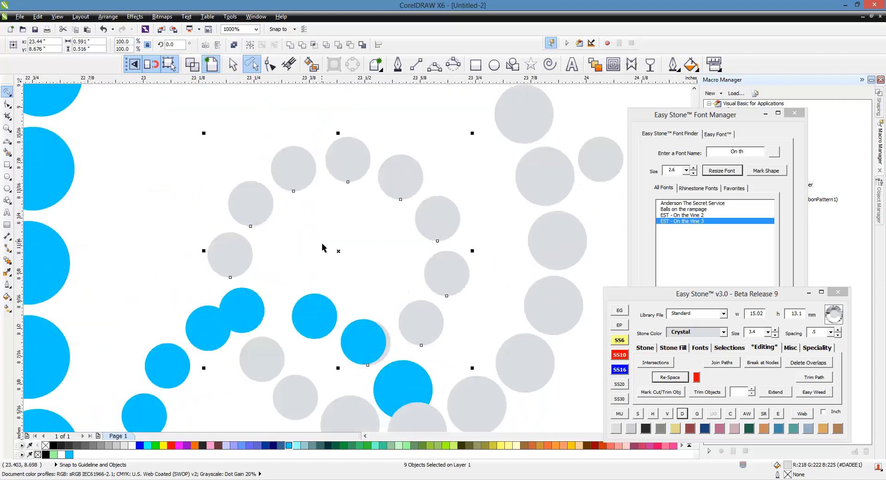
# Rotate the nine gray curl stones 15.5 degrees about the stone above the blue crossing stone, then nudge them slightly right and down
pyautogui.click(340, 252)
pyautogui.moveTo(252, 249); pyautogui.dragTo(230, 254)
pyautogui.moveTo(472, 133); pyautogui.dragTo(436, 94)
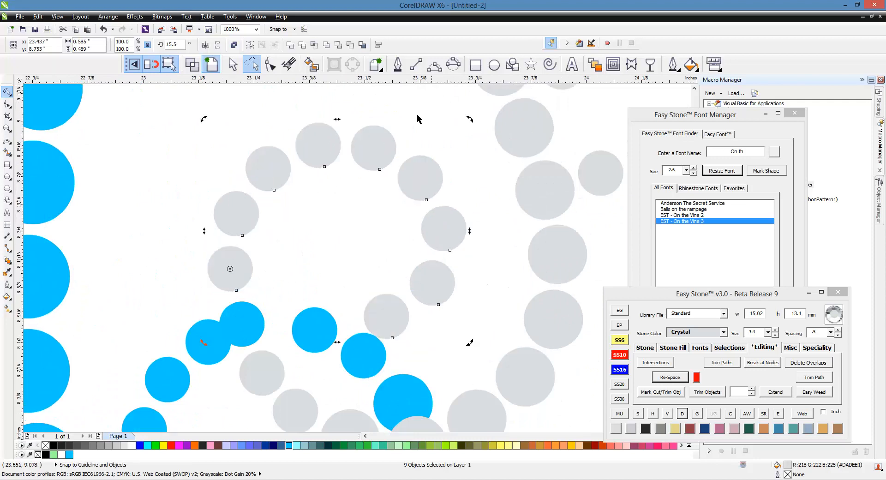
pyautogui.scroll(-2, 484, 258)
pyautogui.scroll(4, 254, 271)
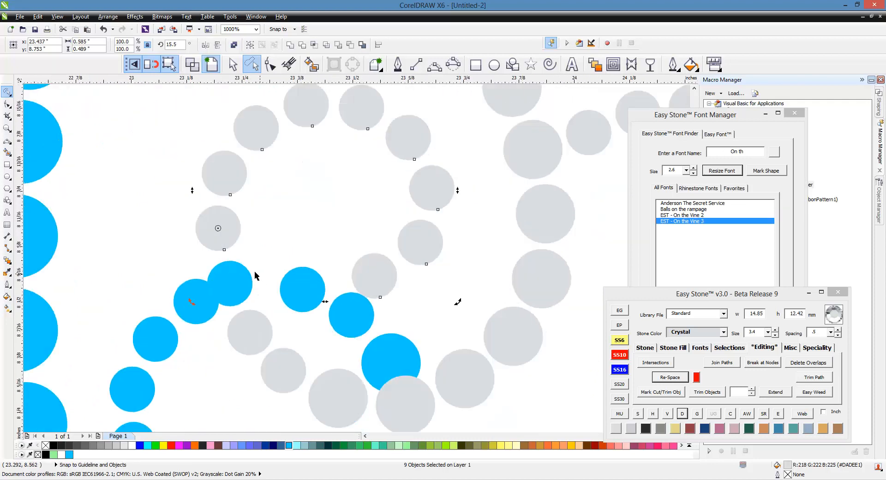
pyautogui.moveTo(208, 206); pyautogui.dragTo(212, 206)
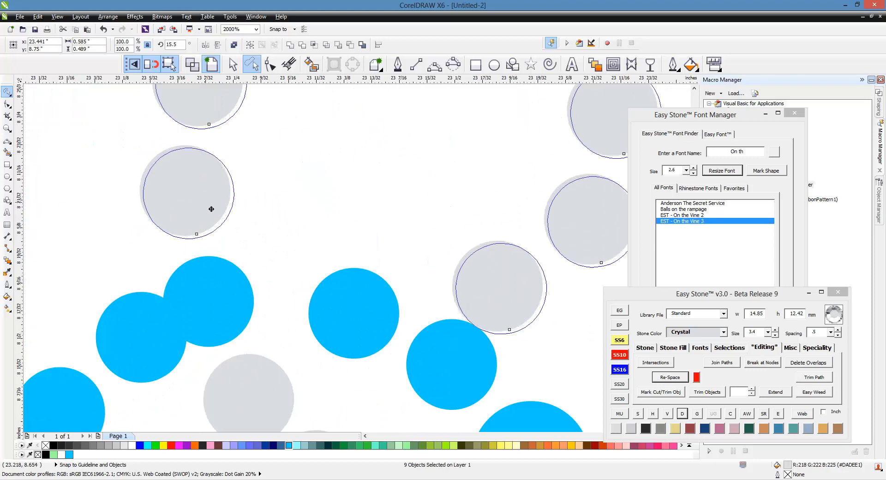
pyautogui.scroll(-1, 359, 212)
pyautogui.click(423, 219)
pyautogui.scroll(-1, 367, 231)
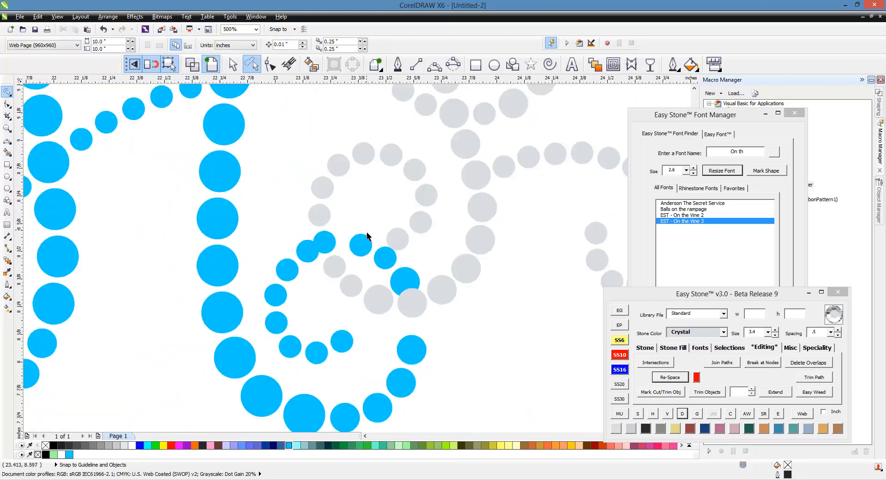
# Delete the gray curl's end stone that crowds the blue curl
pyautogui.scroll(1, 387, 239)
pyautogui.click(408, 249)
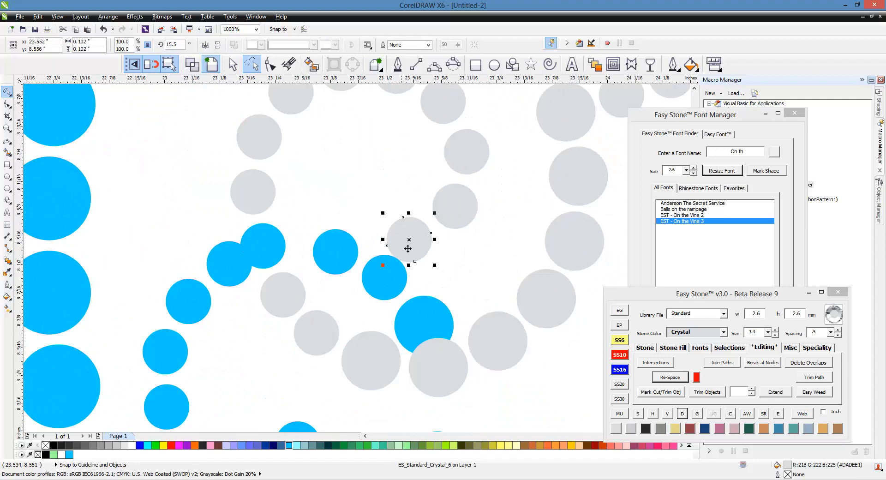
pyautogui.press('Delete')
pyautogui.scroll(-1, 353, 195)
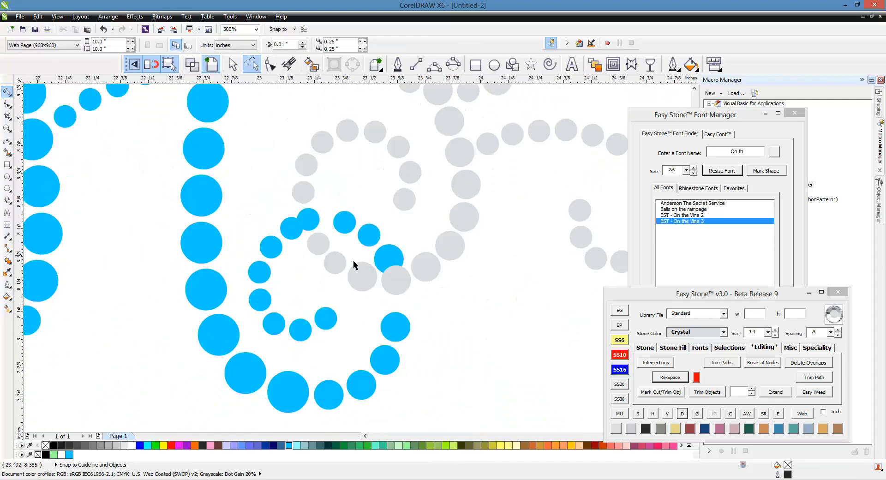
# Re-space the fourteen stones from the diagonal's crossing on the A's right stem down around the lower curve to the gray crossing stone
pyautogui.scroll(-1, 349, 264)
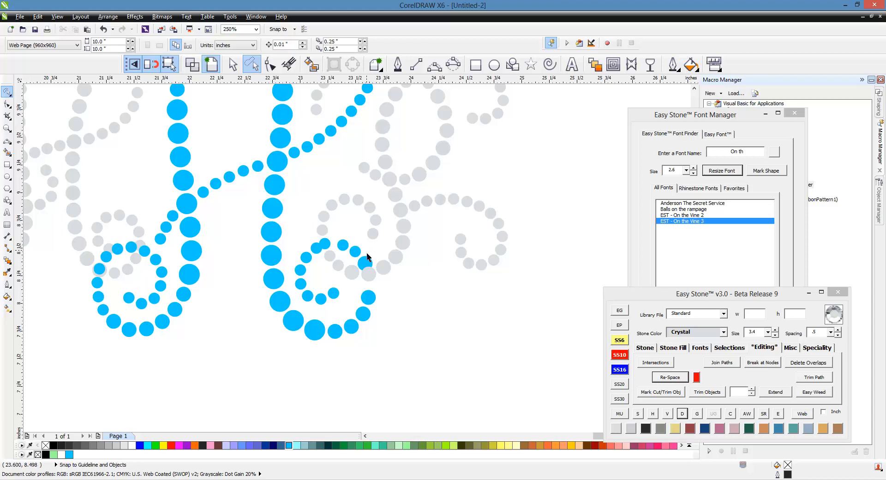
pyautogui.scroll(1, 367, 288)
pyautogui.scroll(-1, 367, 287)
pyautogui.click(277, 165)
pyautogui.keyDown('shift'); pyautogui.click(277, 187); pyautogui.keyUp('shift')
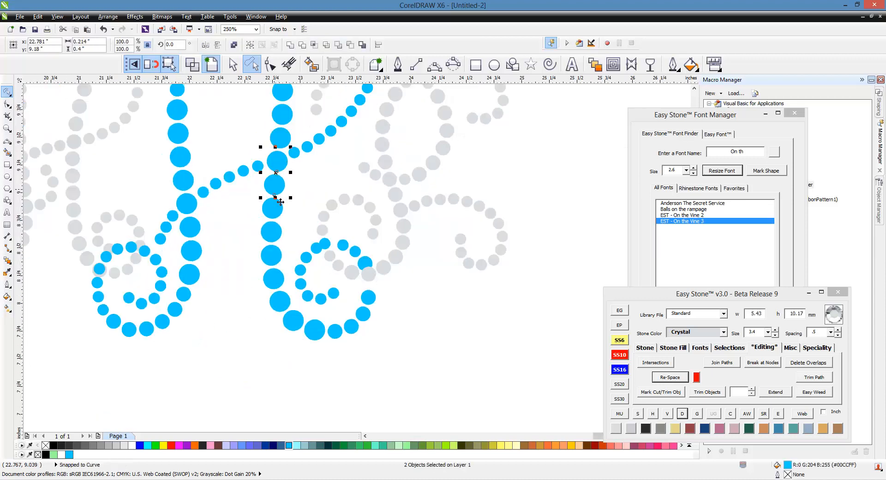
pyautogui.keyDown('shift'); pyautogui.click(275, 211); pyautogui.keyUp('shift')
pyautogui.keyDown('shift'); pyautogui.click(275, 234); pyautogui.keyUp('shift')
pyautogui.keyDown('shift'); pyautogui.click(276, 259); pyautogui.keyUp('shift')
pyautogui.keyDown('shift'); pyautogui.click(274, 282); pyautogui.keyUp('shift')
pyautogui.keyDown('shift'); pyautogui.click(281, 307); pyautogui.keyUp('shift')
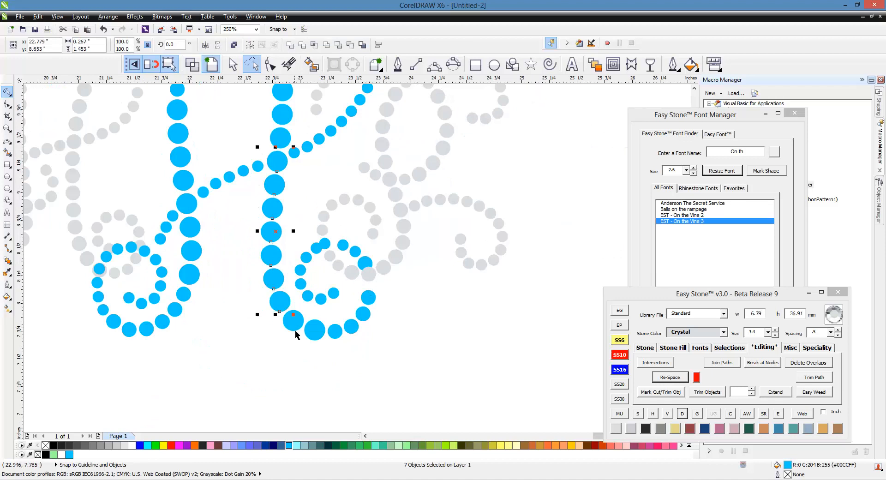
pyautogui.keyDown('shift'); pyautogui.click(295, 325); pyautogui.keyUp('shift')
pyautogui.keyDown('shift'); pyautogui.click(314, 329); pyautogui.keyUp('shift')
pyautogui.keyDown('shift'); pyautogui.click(335, 331); pyautogui.keyUp('shift')
pyautogui.keyDown('shift'); pyautogui.click(352, 326); pyautogui.keyUp('shift')
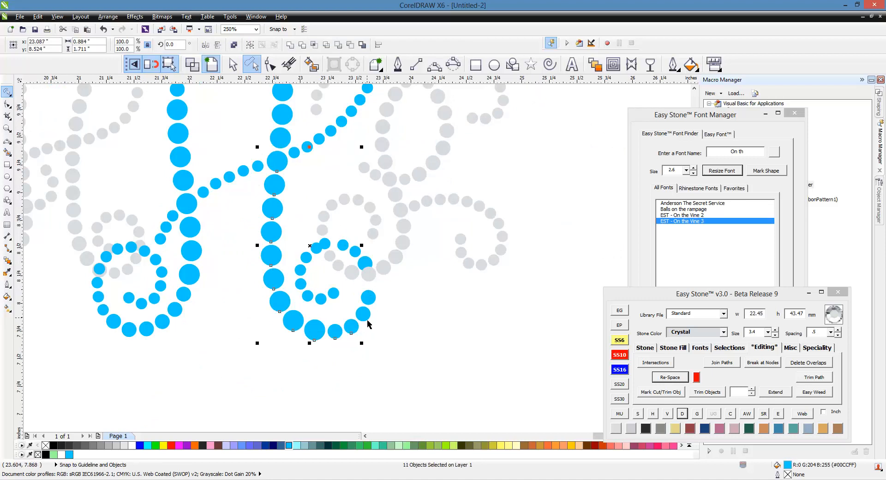
pyautogui.keyDown('shift'); pyautogui.click(366, 312); pyautogui.keyUp('shift')
pyautogui.keyDown('shift'); pyautogui.click(369, 303); pyautogui.keyUp('shift')
pyautogui.keyDown('shift'); pyautogui.click(371, 280); pyautogui.keyUp('shift')
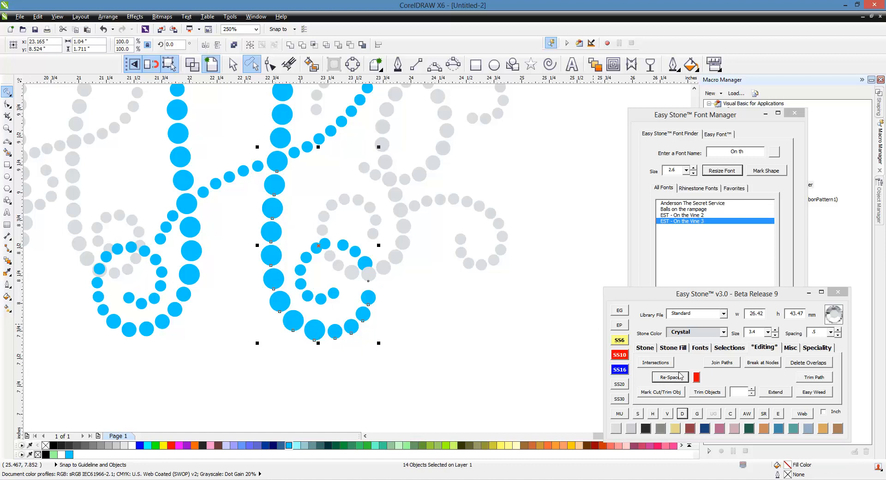
pyautogui.click(679, 378)
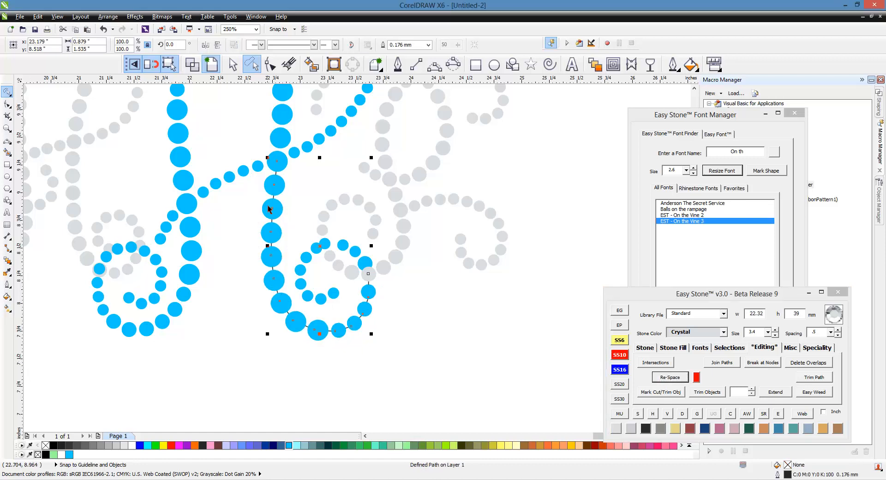
# Delete the re-spacing guide path and the larger blue stone overlapping the gray crossing stone of the right curl
pyautogui.click(682, 414)
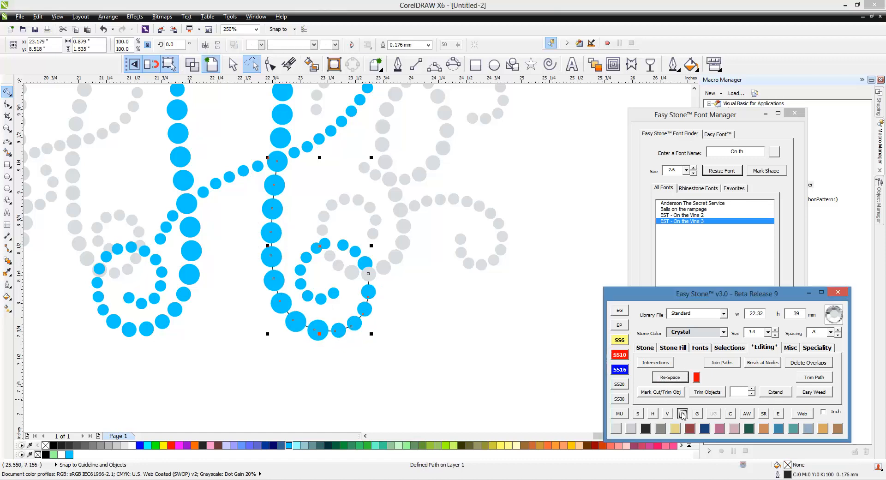
pyautogui.scroll(2, 320, 245)
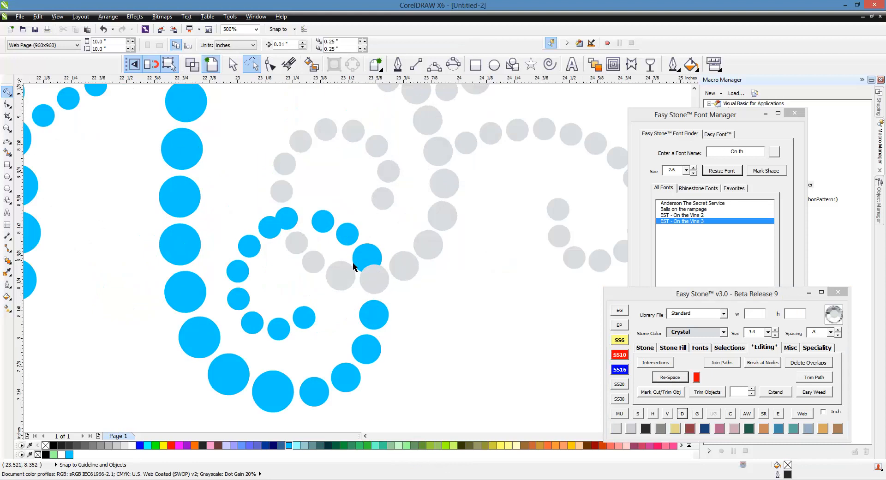
pyautogui.scroll(2, 363, 271)
pyautogui.scroll(2, 352, 262)
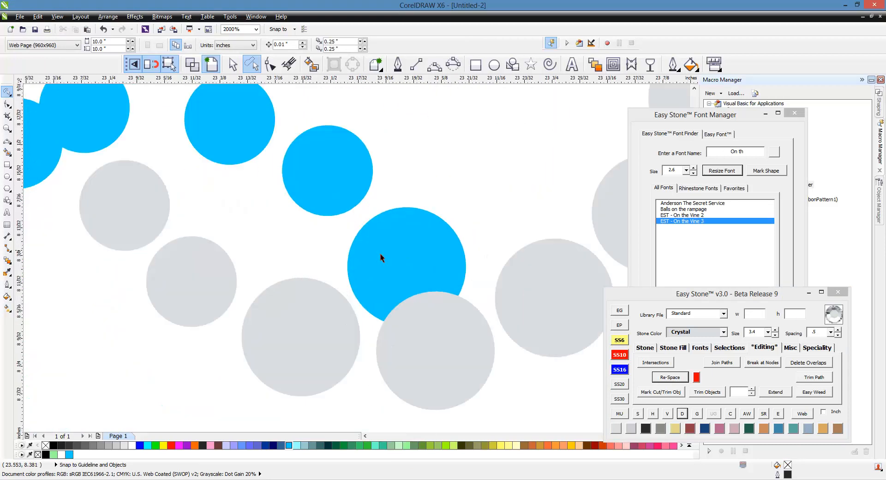
pyautogui.click(388, 255)
pyautogui.scroll(-2, 363, 213)
pyautogui.press('Delete')
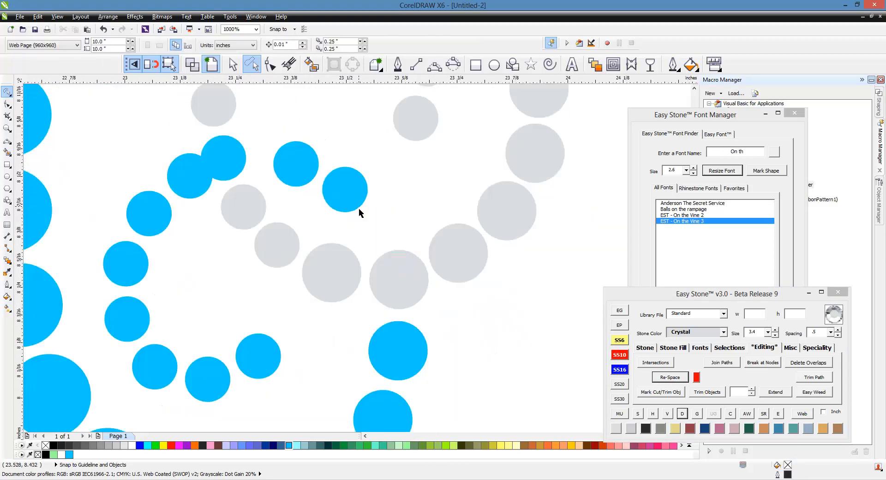
# Add a third small blue stone before the gray crossing and spread the three stones along the right curl's upper arc
pyautogui.scroll(2, 360, 206)
pyautogui.moveTo(338, 201); pyautogui.dragTo(403, 257)
pyautogui.moveTo(354, 202); pyautogui.dragTo(295, 170)
pyautogui.scroll(-1, 381, 215)
pyautogui.scroll(1, 288, 154)
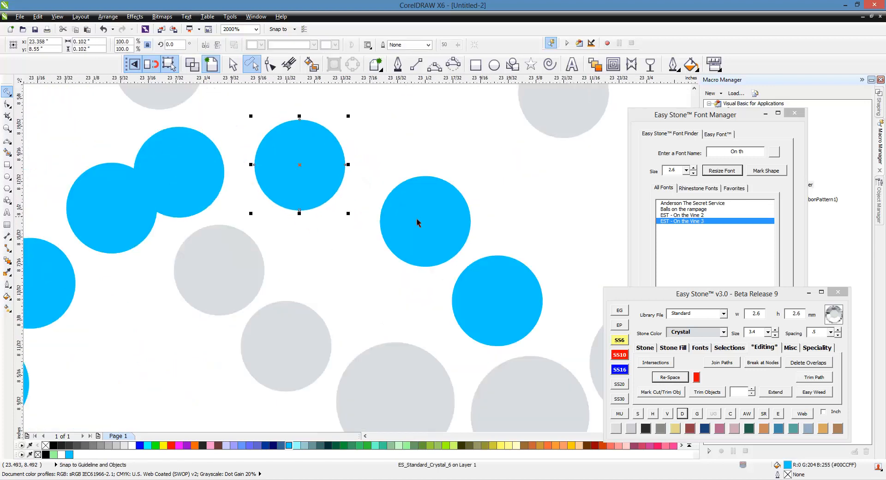
pyautogui.moveTo(417, 218); pyautogui.dragTo(410, 208)
pyautogui.moveTo(312, 173); pyautogui.dragTo(308, 174)
pyautogui.moveTo(413, 213); pyautogui.dragTo(395, 208)
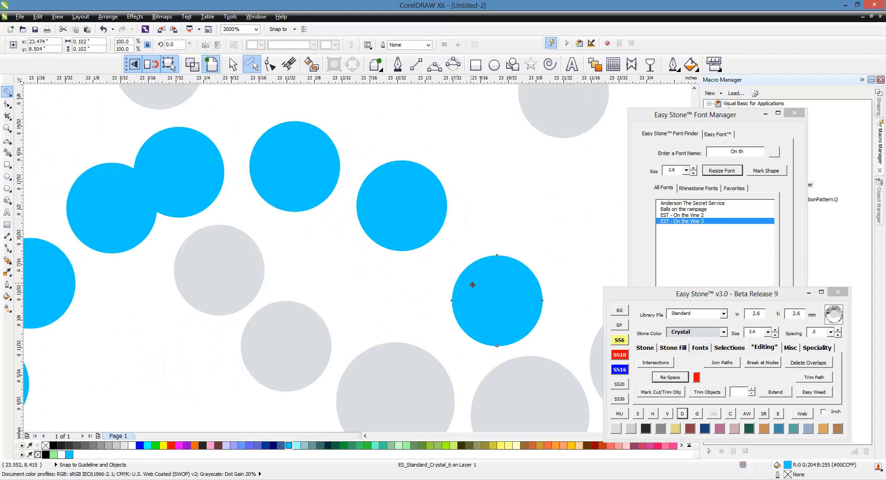
pyautogui.moveTo(477, 290); pyautogui.dragTo(465, 278)
# Resize the blue stone nearest the gray crossing to SS10 and even out the gaps between it and the two preceding stones
pyautogui.click(612, 355)
pyautogui.moveTo(505, 316); pyautogui.dragTo(508, 311)
pyautogui.moveTo(415, 209); pyautogui.dragTo(412, 200)
pyautogui.click(276, 177)
pyautogui.moveTo(277, 180); pyautogui.dragTo(270, 175)
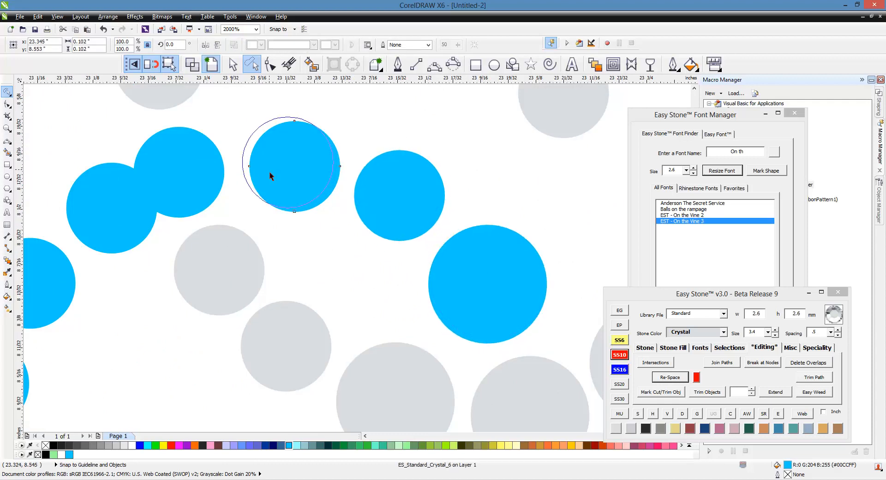
pyautogui.scroll(-2, 322, 171)
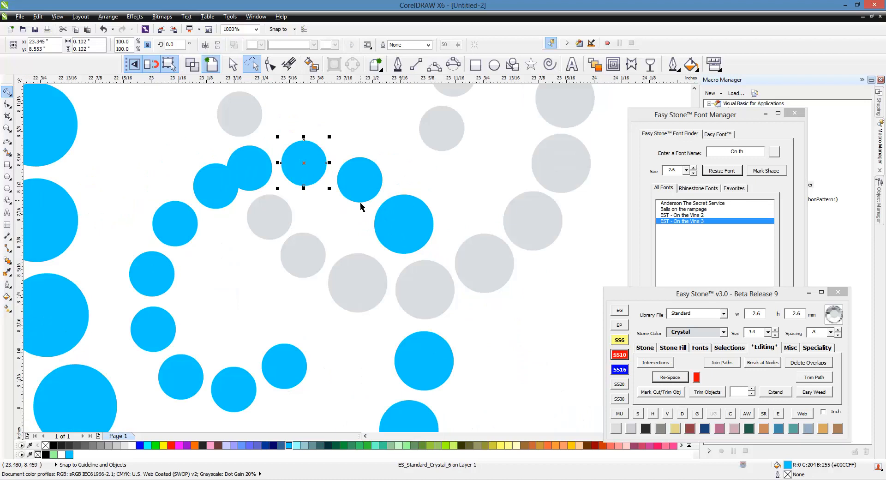
pyautogui.scroll(-2, 360, 207)
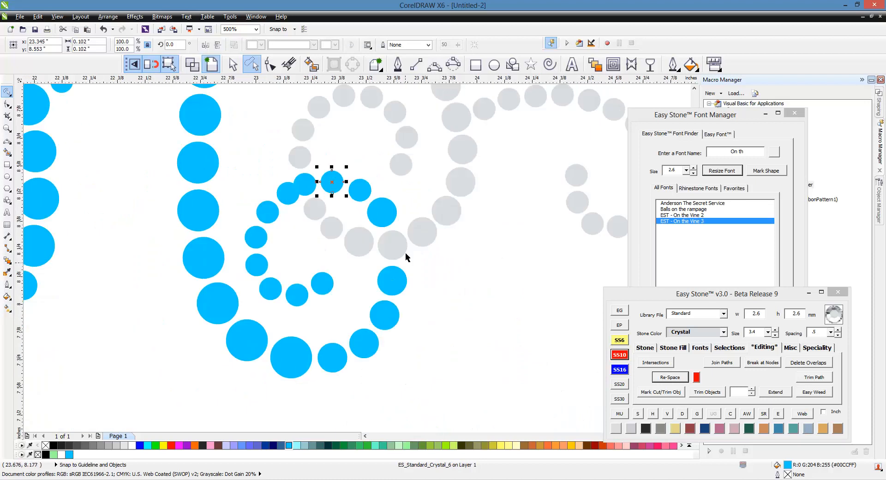
# Select the seven small blue stones of the right curl's inner end together and shift them left and down to clear the overlap
pyautogui.scroll(2, 288, 201)
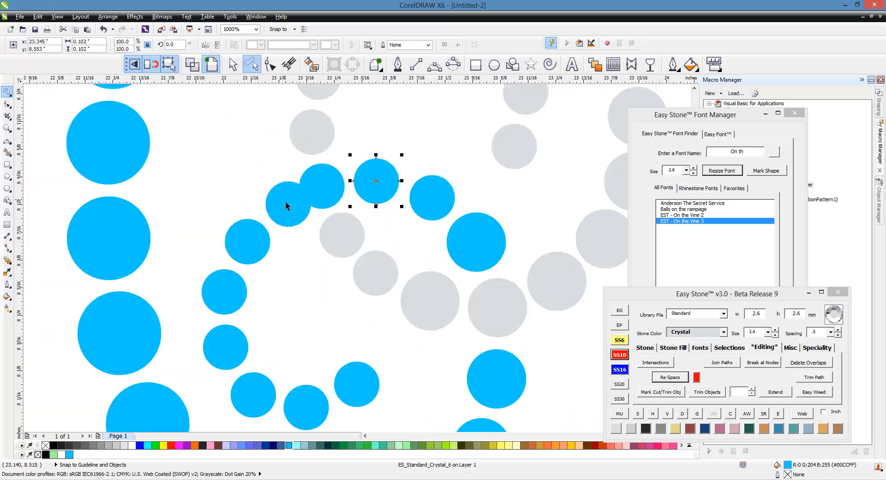
pyautogui.keyDown('shift'); pyautogui.click(286, 202); pyautogui.keyUp('shift')
pyautogui.scroll(-4, 286, 202)
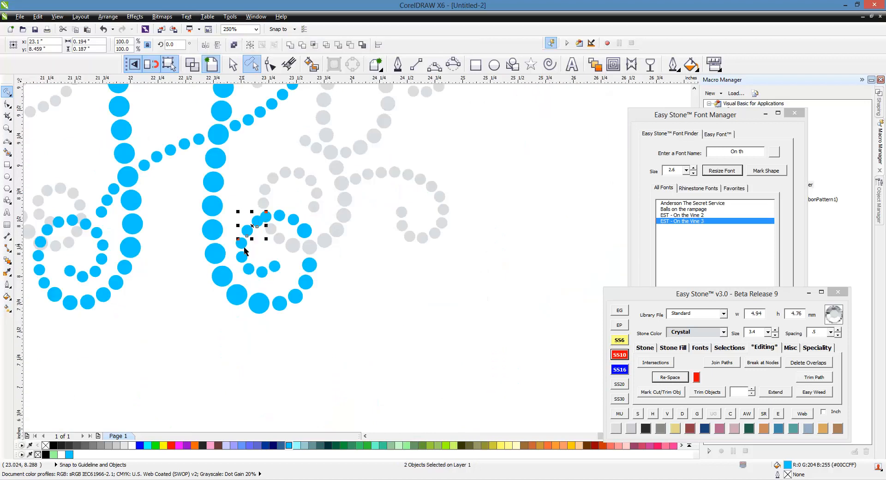
pyautogui.keyDown('shift'); pyautogui.click(242, 256); pyautogui.keyUp('shift')
pyautogui.keyDown('shift'); pyautogui.click(249, 269); pyautogui.keyUp('shift')
pyautogui.scroll(3, 248, 270)
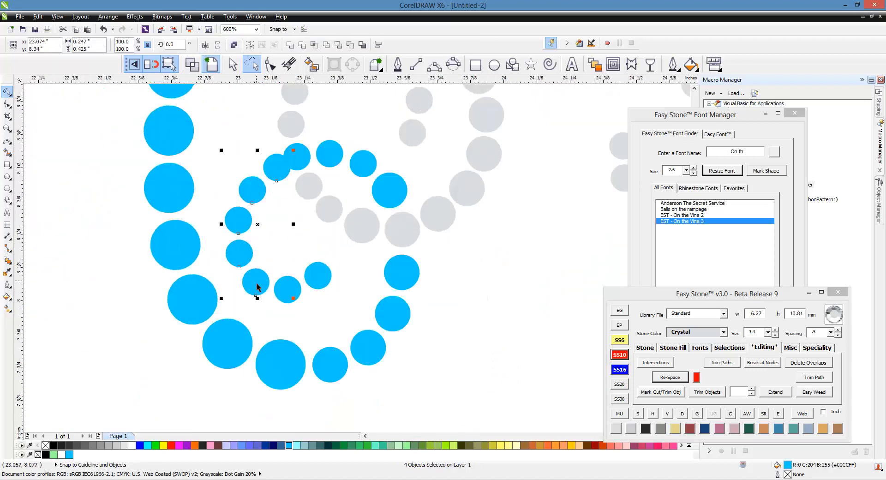
pyautogui.keyDown('shift'); pyautogui.click(291, 294); pyautogui.keyUp('shift')
pyautogui.keyDown('shift'); pyautogui.click(320, 282); pyautogui.keyUp('shift')
pyautogui.scroll(2, 267, 187)
pyautogui.moveTo(294, 172); pyautogui.dragTo(267, 200)
pyautogui.scroll(-2, 347, 151)
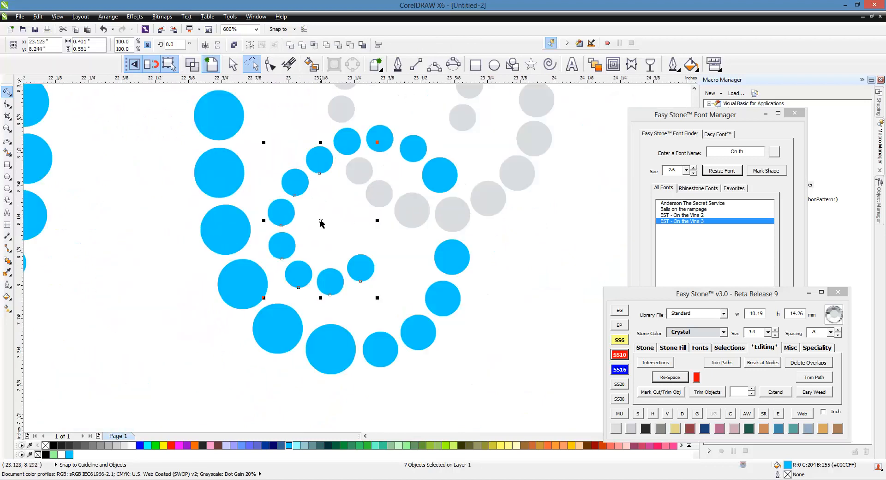
pyautogui.press('Escape')
pyautogui.scroll(-2, 313, 357)
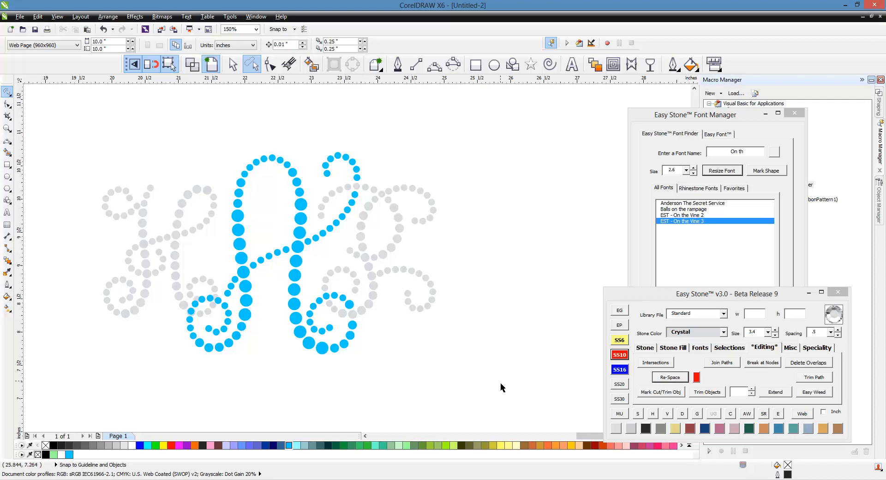
# Move the two small blue stones on the right curl's inner side beside the A's stem slightly inward
pyautogui.scroll(2, 317, 353)
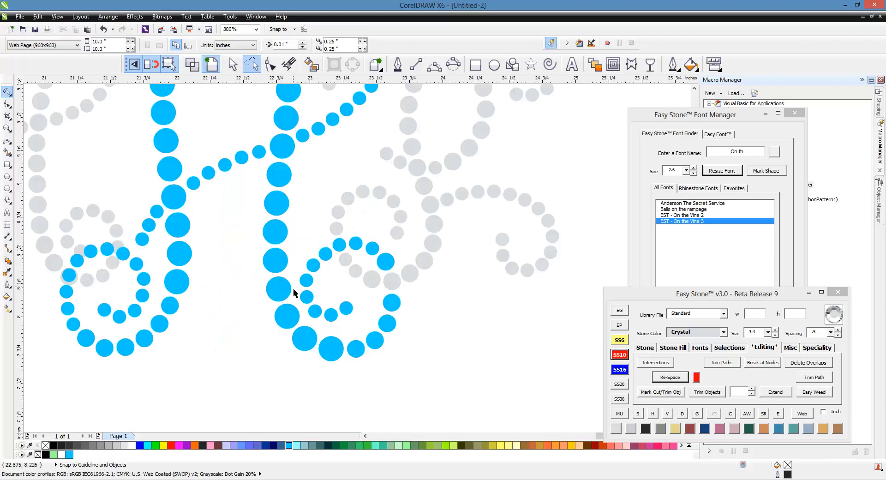
pyautogui.scroll(-2, 294, 289)
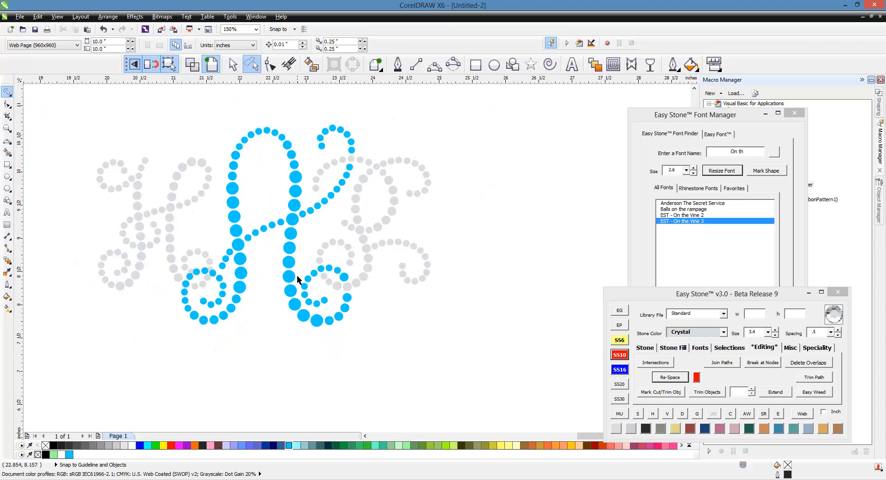
pyautogui.scroll(6, 300, 333)
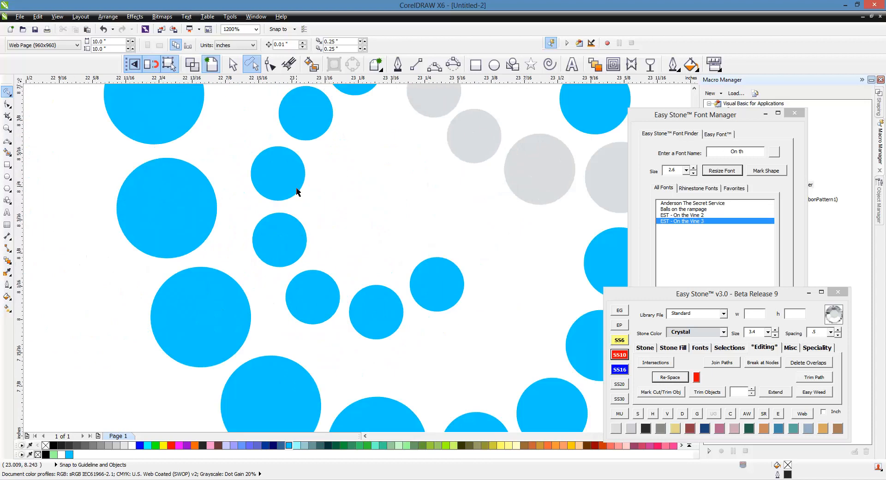
pyautogui.scroll(1, 296, 188)
pyautogui.moveTo(282, 251); pyautogui.dragTo(326, 252)
pyautogui.moveTo(306, 183); pyautogui.dragTo(322, 188)
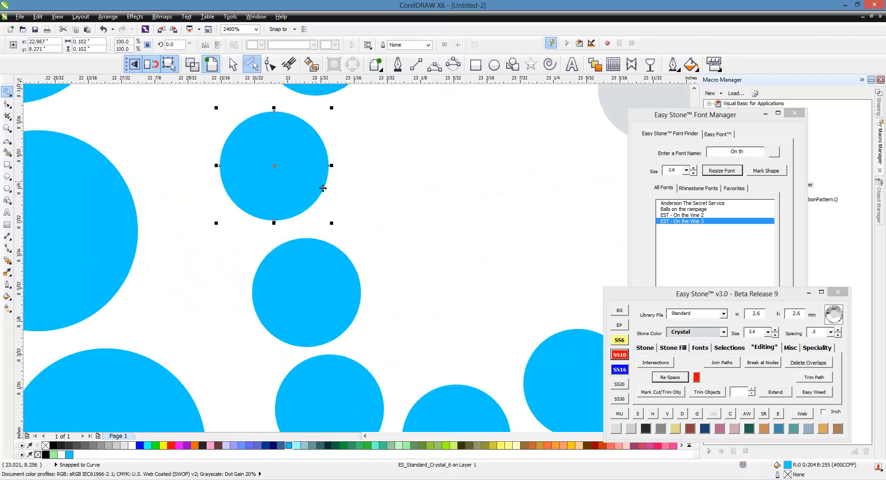
pyautogui.scroll(-1, 320, 185)
pyautogui.moveTo(314, 237); pyautogui.dragTo(320, 232)
# Shift the right curl's last stones inward and up, then delete the spare stone below them
pyautogui.moveTo(329, 295); pyautogui.dragTo(380, 263)
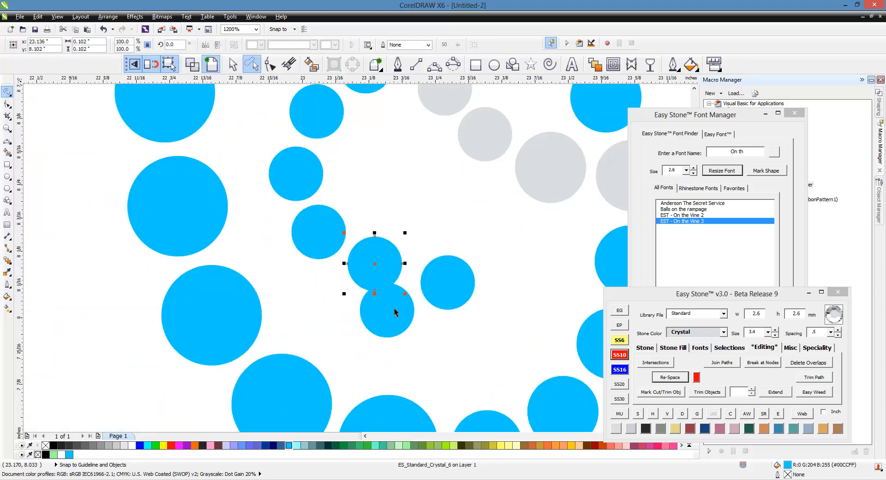
pyautogui.moveTo(395, 312); pyautogui.dragTo(424, 326)
pyautogui.moveTo(454, 280); pyautogui.dragTo(445, 258)
pyautogui.click(434, 316)
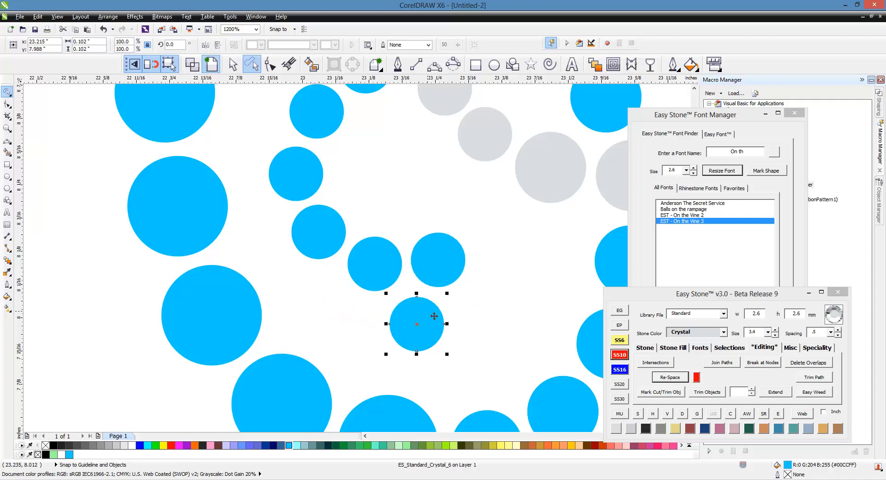
pyautogui.scroll(-2, 311, 263)
pyautogui.scroll(2, 322, 228)
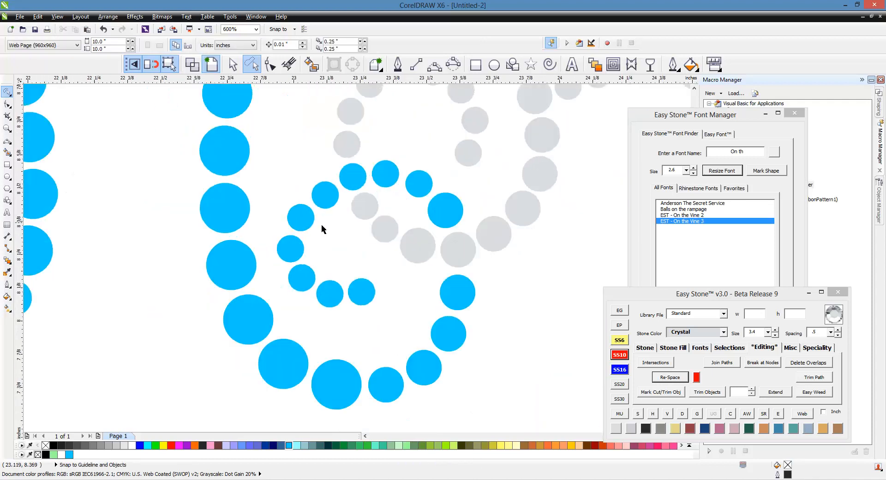
# Reposition the last five small blue stones around the right curl's inner end to round its shape
pyautogui.moveTo(305, 230); pyautogui.dragTo(313, 236)
pyautogui.moveTo(288, 272); pyautogui.dragTo(304, 278)
pyautogui.moveTo(303, 330); pyautogui.dragTo(324, 335)
pyautogui.moveTo(357, 365); pyautogui.dragTo(376, 369)
pyautogui.moveTo(429, 364); pyautogui.dragTo(470, 359)
# Fine-tune the same inner-end stones of the right curl one by one until their gaps are even
pyautogui.moveTo(370, 359); pyautogui.dragTo(378, 363)
pyautogui.moveTo(320, 329); pyautogui.dragTo(327, 334)
pyautogui.moveTo(306, 276); pyautogui.dragTo(313, 282)
pyautogui.click(310, 217)
pyautogui.moveTo(310, 220); pyautogui.dragTo(312, 223)
pyautogui.click(308, 280)
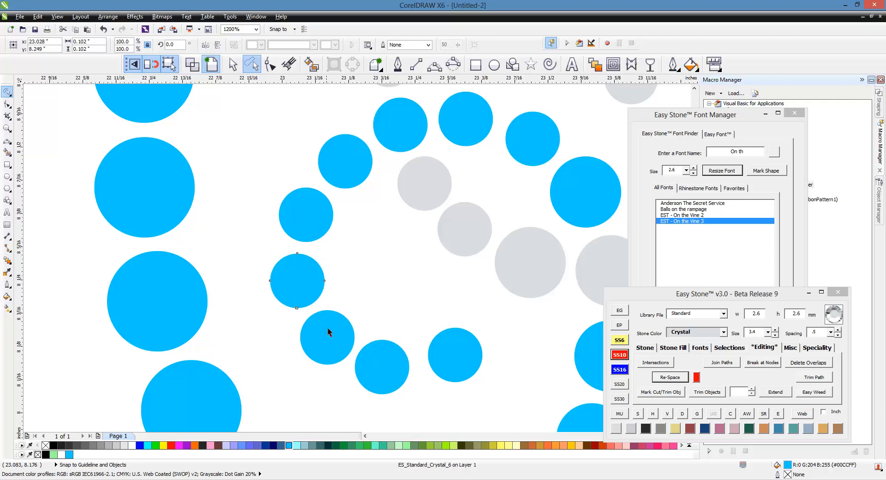
pyautogui.moveTo(378, 362); pyautogui.dragTo(382, 366)
pyautogui.moveTo(458, 372); pyautogui.dragTo(451, 361)
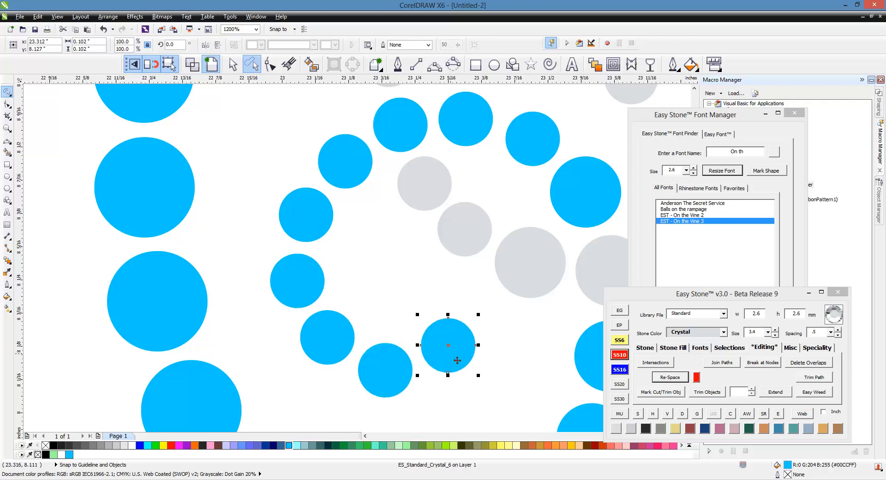
# Nudge the second-to-last stone of the right curl slightly up
pyautogui.click(387, 295)
pyautogui.scroll(-2, 365, 262)
pyautogui.scroll(-2, 406, 292)
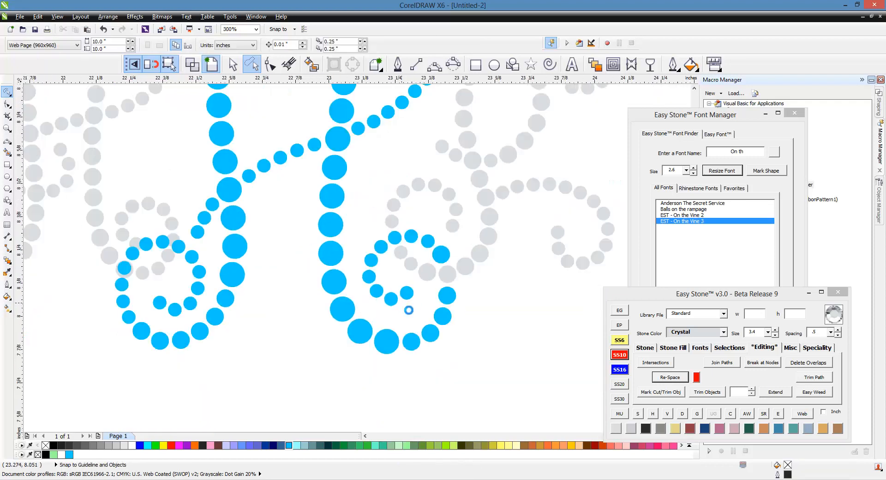
pyautogui.scroll(4, 389, 304)
pyautogui.click(386, 305)
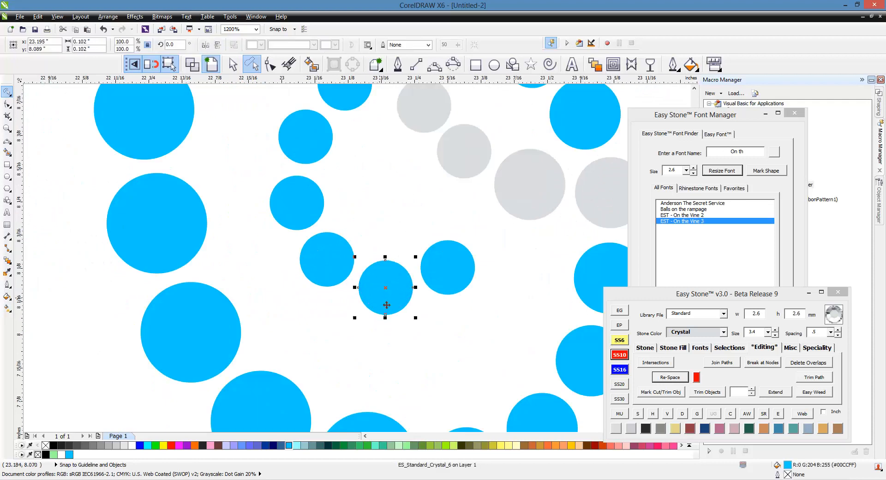
pyautogui.click(396, 346)
pyautogui.scroll(-6, 391, 275)
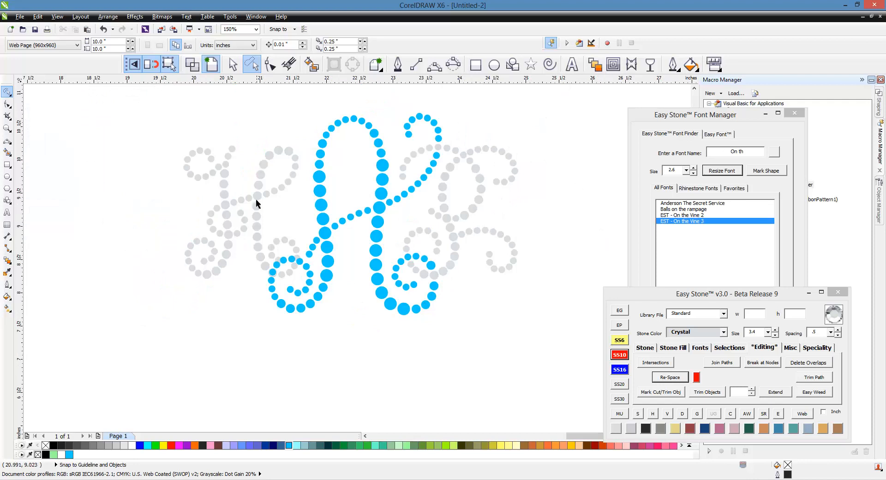
# Center the small blue stone inside the large gray stone at the left curl's crossing, then delete that gray stone
pyautogui.scroll(2, 270, 253)
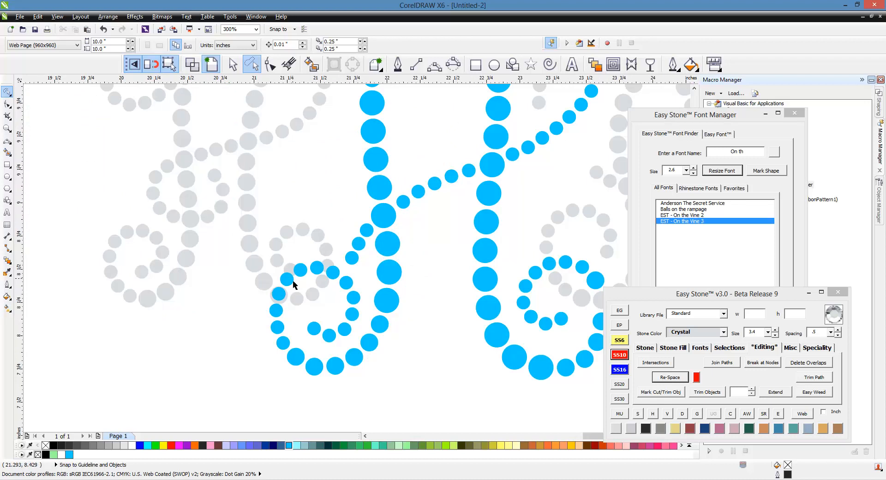
pyautogui.scroll(4, 293, 280)
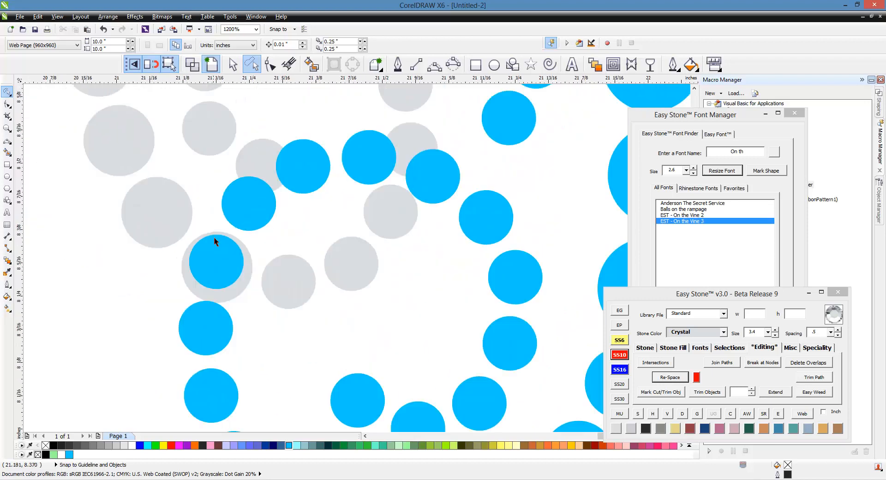
pyautogui.scroll(2, 214, 242)
pyautogui.moveTo(214, 252)
pyautogui.mouseDown()
pyautogui.moveTo(216, 271)
pyautogui.moveTo(213, 265)
pyautogui.mouseUp()
pyautogui.click(264, 220)
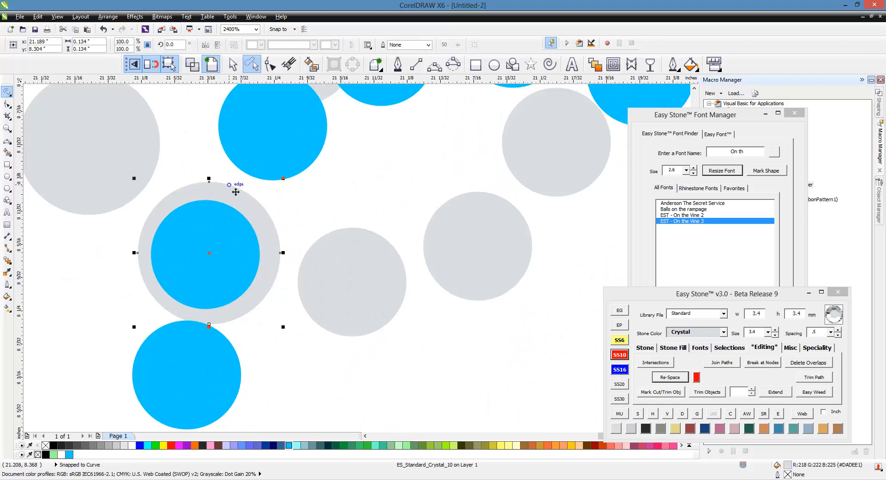
pyautogui.press('Delete')
# Nudge the small blue stone at the left curl's crossing slightly left and up
pyautogui.scroll(-1, 195, 220)
pyautogui.scroll(1, 196, 220)
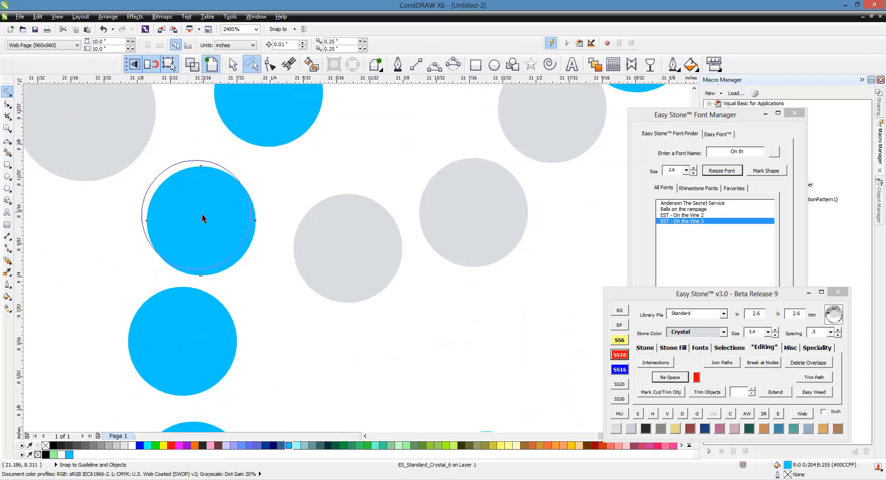
pyautogui.scroll(-3, 212, 277)
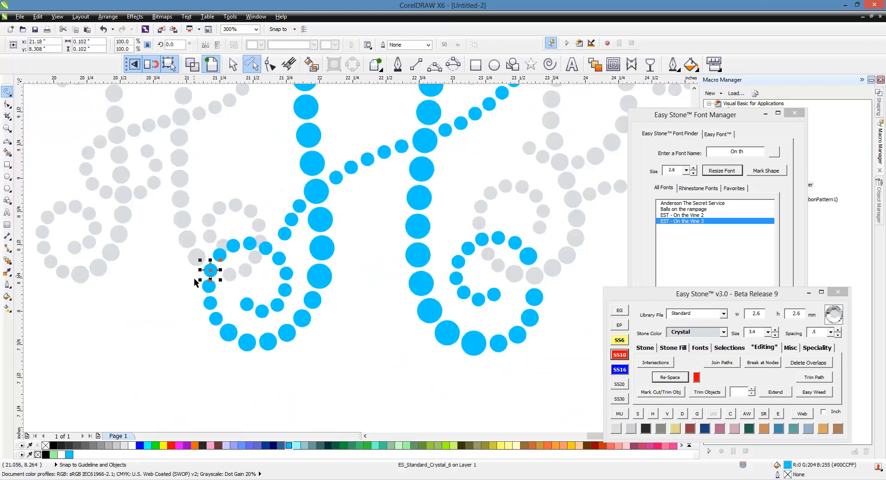
pyautogui.click(175, 293)
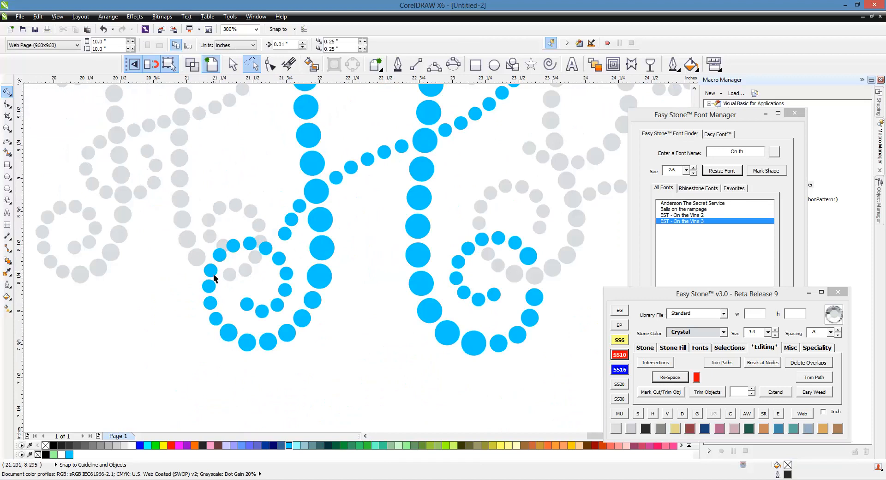
# Copy the last large gray stem stone onto the small blue stone's position at the left curl's crossing
pyautogui.scroll(1, 213, 277)
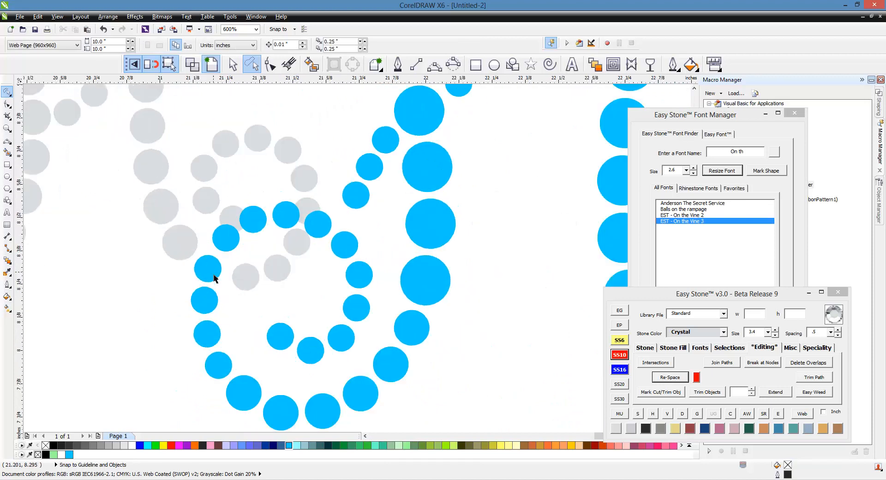
pyautogui.scroll(-2, 214, 275)
pyautogui.scroll(3, 214, 276)
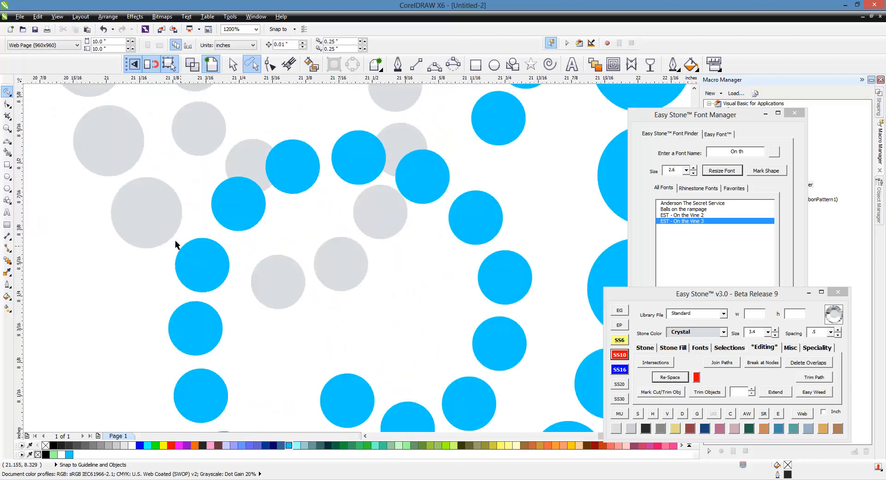
pyautogui.moveTo(172, 234); pyautogui.dragTo(212, 245)
pyautogui.scroll(1, 229, 276)
pyautogui.scroll(-1, 125, 201)
pyautogui.scroll(1, 125, 200)
pyautogui.scroll(-2, 271, 323)
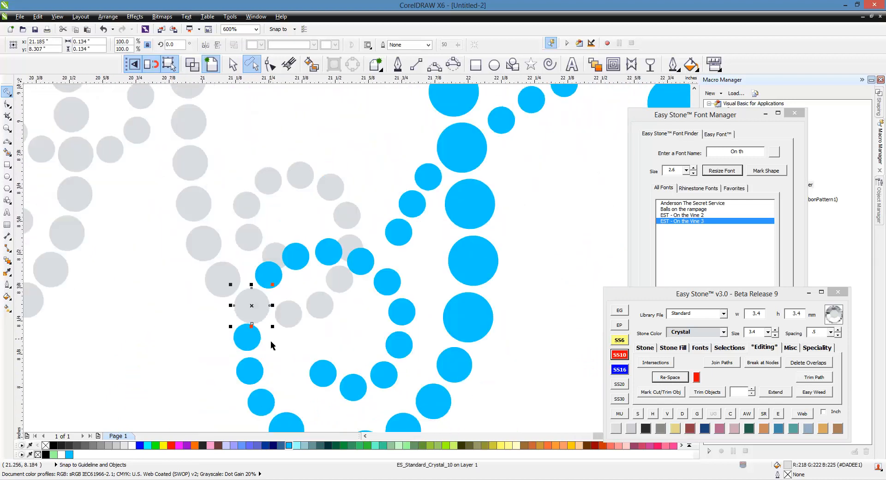
# Re-space the nine large gray stones running from the left curl's crossing stone up the gray stem to its crossbar
pyautogui.keyDown('shift'); pyautogui.click(228, 284); pyautogui.keyUp('shift')
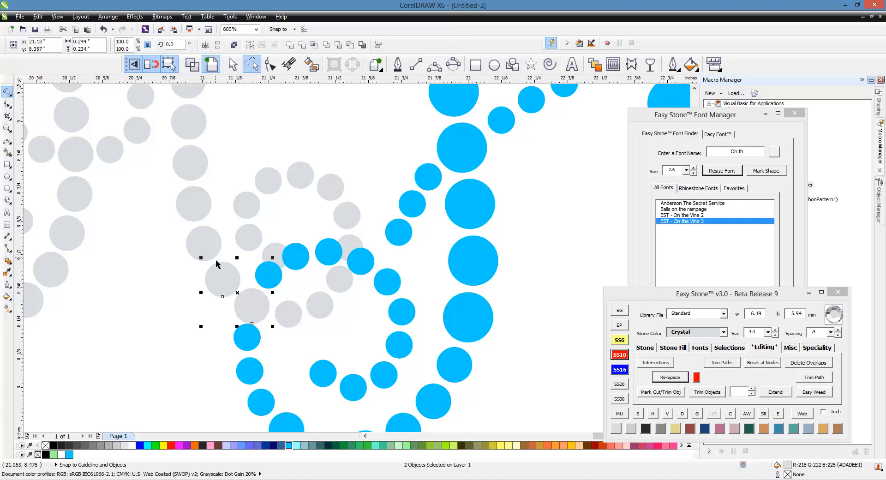
pyautogui.keyDown('shift'); pyautogui.click(202, 249); pyautogui.keyUp('shift')
pyautogui.keyDown('shift'); pyautogui.click(199, 213); pyautogui.keyUp('shift')
pyautogui.keyDown('shift'); pyautogui.click(198, 174); pyautogui.keyUp('shift')
pyautogui.scroll(-1, 240, 347)
pyautogui.scroll(1, 214, 234)
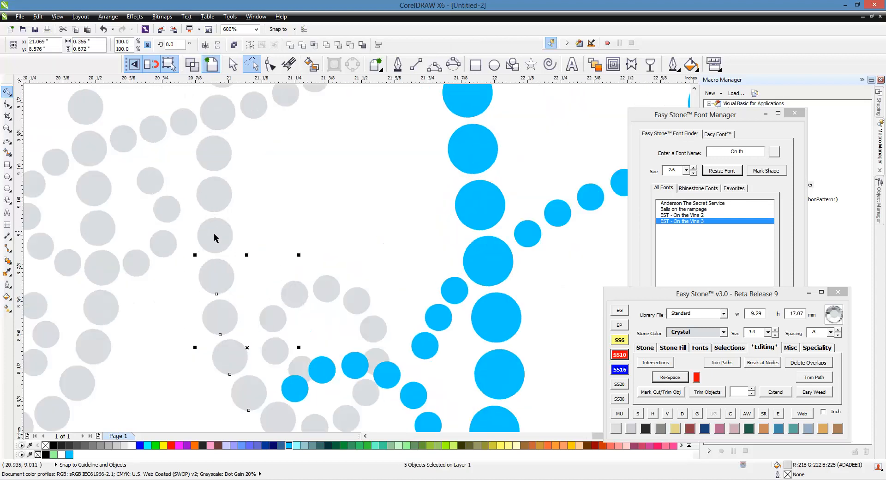
pyautogui.keyDown('shift'); pyautogui.click(214, 237); pyautogui.keyUp('shift')
pyautogui.keyDown('shift'); pyautogui.click(219, 194); pyautogui.keyUp('shift')
pyautogui.keyDown('shift'); pyautogui.click(210, 140); pyautogui.keyUp('shift')
pyautogui.keyDown('shift'); pyautogui.click(215, 123); pyautogui.keyUp('shift')
pyautogui.click(669, 377)
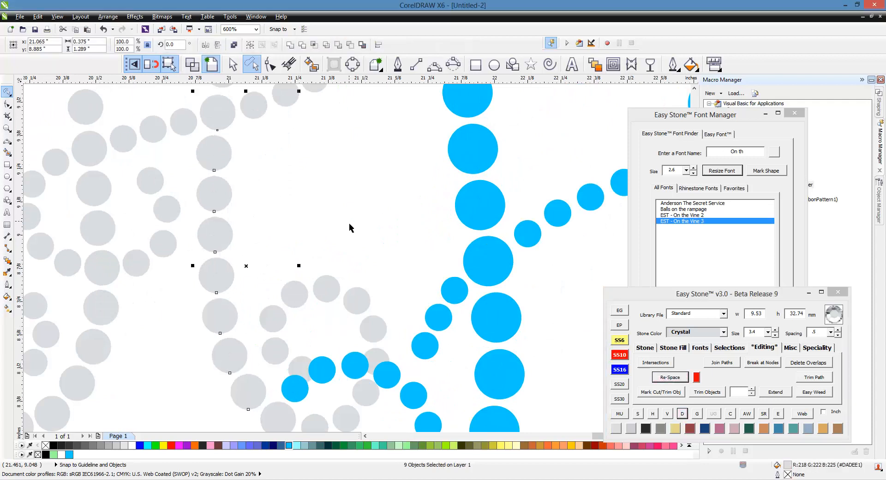
pyautogui.click(278, 217)
# Re-space the blue A's left leg stones from the crossbar around the bottom to the gray crossing stone, and delete the spacing path
pyautogui.scroll(-1, 278, 217)
pyautogui.scroll(1, 286, 341)
pyautogui.scroll(-1, 225, 270)
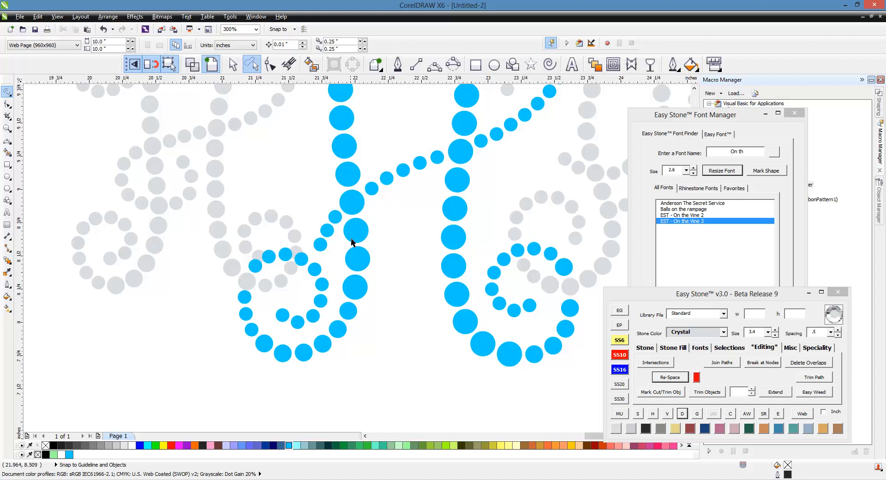
pyautogui.click(355, 207)
pyautogui.keyDown('shift'); pyautogui.click(364, 233); pyautogui.keyUp('shift')
pyautogui.keyDown('shift'); pyautogui.click(361, 265); pyautogui.keyUp('shift')
pyautogui.keyDown('shift'); pyautogui.click(362, 290); pyautogui.keyUp('shift')
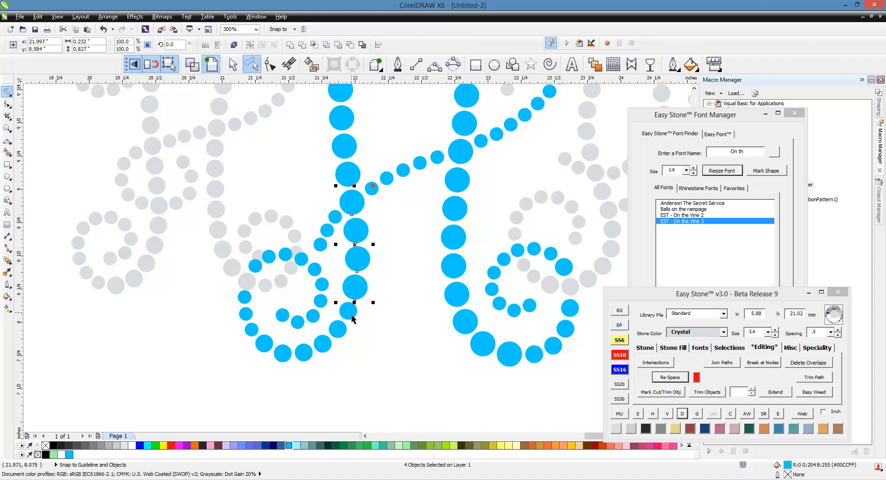
pyautogui.keyDown('shift'); pyautogui.click(349, 312); pyautogui.keyUp('shift')
pyautogui.keyDown('shift'); pyautogui.click(338, 330); pyautogui.keyUp('shift')
pyautogui.keyDown('shift'); pyautogui.click(322, 344); pyautogui.keyUp('shift')
pyautogui.keyDown('shift'); pyautogui.click(303, 352); pyautogui.keyUp('shift')
pyautogui.keyDown('shift'); pyautogui.click(283, 353); pyautogui.keyUp('shift')
pyautogui.keyDown('shift'); pyautogui.click(259, 346); pyautogui.keyUp('shift')
pyautogui.keyDown('shift'); pyautogui.click(249, 335); pyautogui.keyUp('shift')
pyautogui.keyDown('shift'); pyautogui.click(245, 317); pyautogui.keyUp('shift')
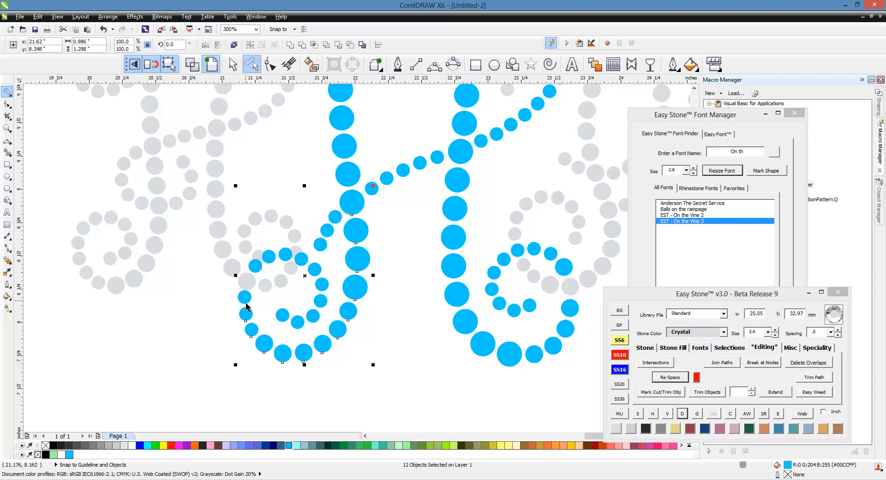
pyautogui.keyDown('shift'); pyautogui.click(245, 302); pyautogui.keyUp('shift')
pyautogui.keyDown('shift'); pyautogui.click(249, 285); pyautogui.keyUp('shift')
pyautogui.click(663, 376)
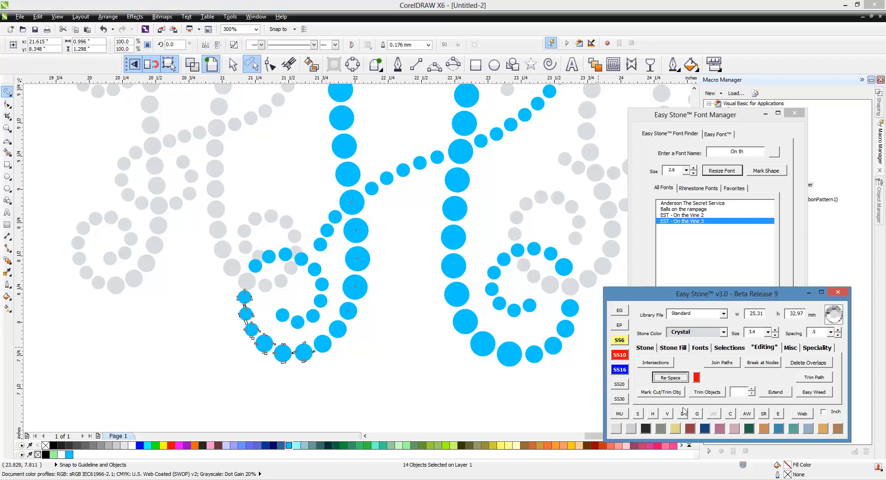
pyautogui.click(683, 408)
# Move the small blue curl stone onto the small gray stone it overlaps at the left curl's upper crossing
pyautogui.scroll(1, 288, 277)
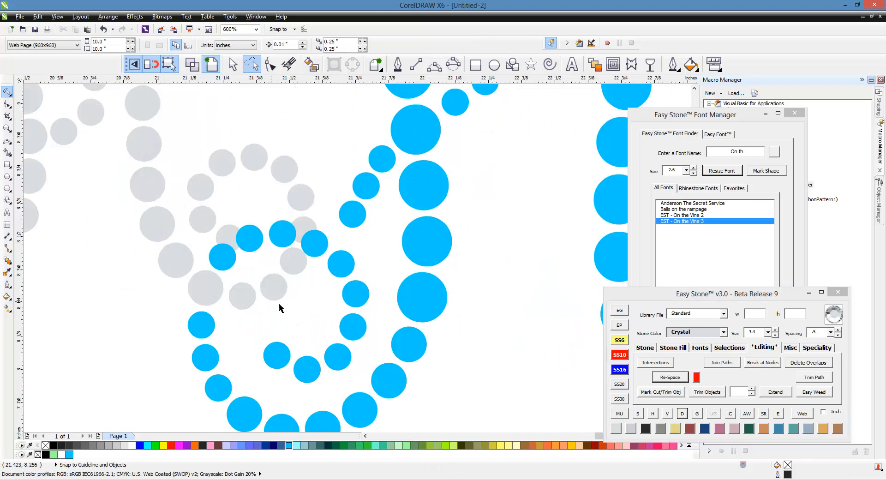
pyautogui.scroll(2, 303, 289)
pyautogui.moveTo(310, 249); pyautogui.dragTo(252, 212)
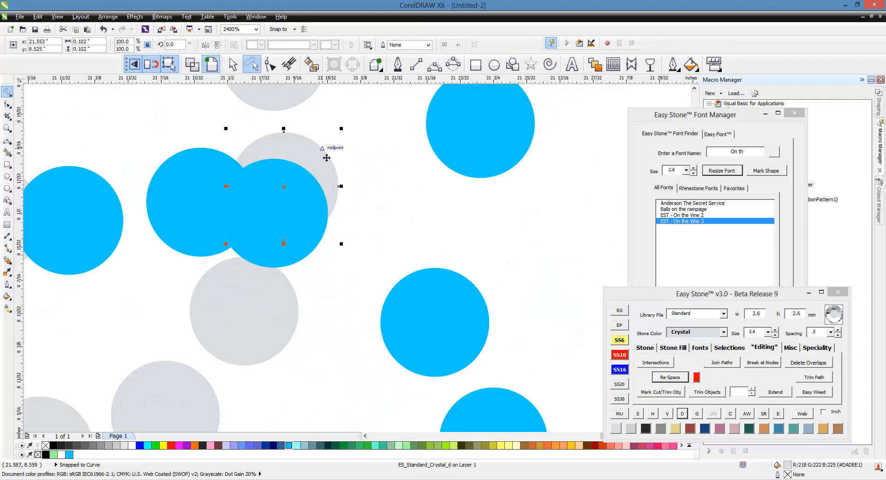
# Re-space the gray curl's lower stones between the small blue crossing stone and the large gray crossing stone
pyautogui.scroll(-1, 314, 203)
pyautogui.keyDown('shift'); pyautogui.click(293, 256); pyautogui.keyUp('shift')
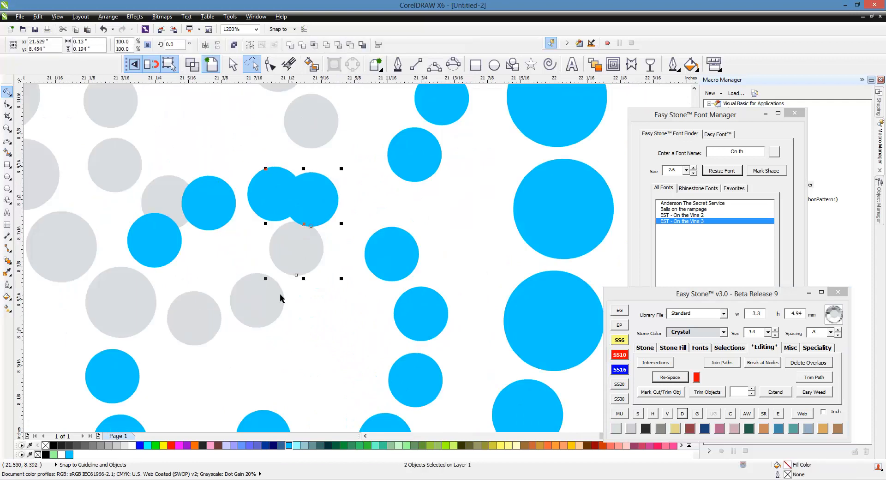
pyautogui.keyDown('shift'); pyautogui.click(280, 293); pyautogui.keyUp('shift')
pyautogui.keyDown('shift'); pyautogui.click(198, 315); pyautogui.keyUp('shift')
pyautogui.keyDown('shift'); pyautogui.click(148, 315); pyautogui.keyUp('shift')
pyautogui.click(662, 392)
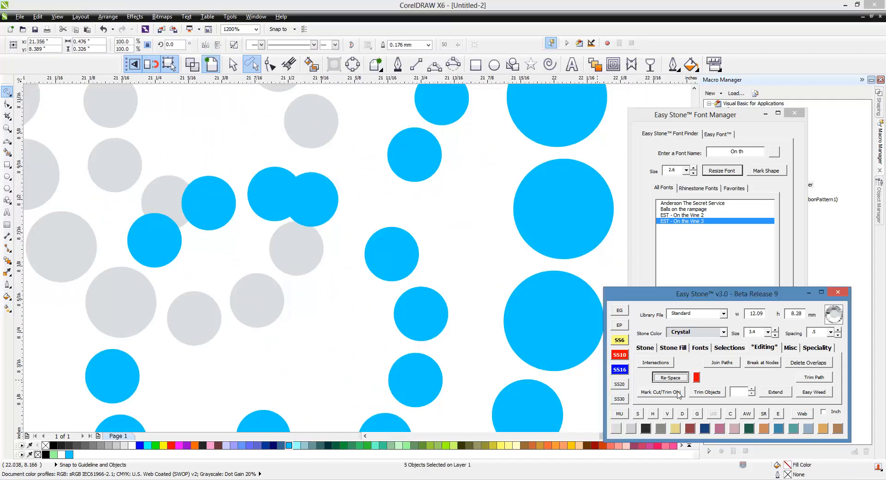
# Re-space the blue inner left curl from the large gray crossing stone to the curl's end stone, and delete the spacing path
pyautogui.scroll(-1, 318, 249)
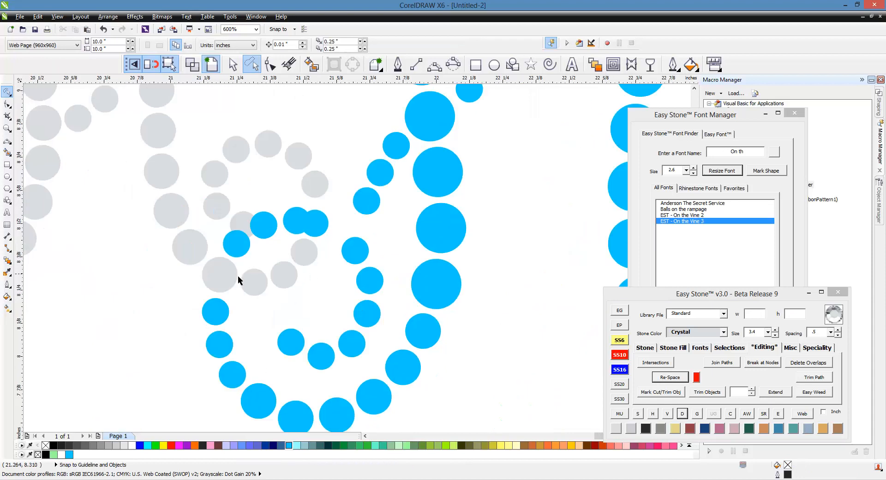
pyautogui.scroll(-2, 219, 272)
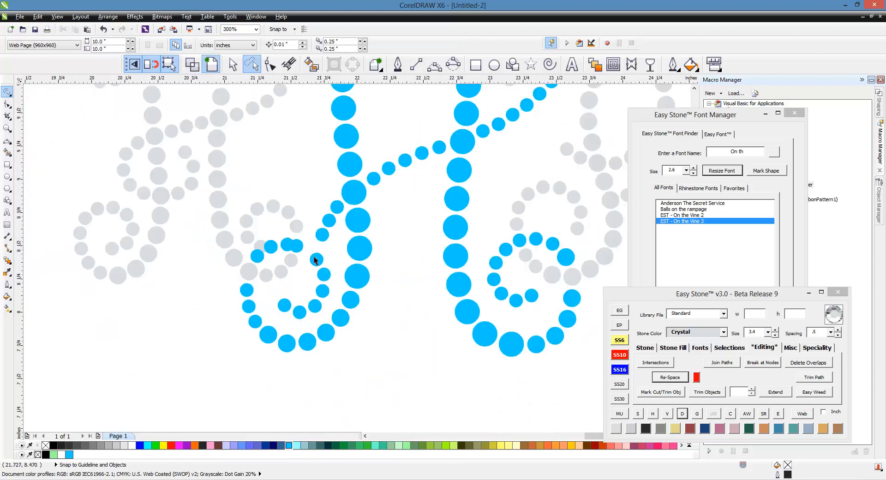
pyautogui.scroll(2, 262, 264)
pyautogui.click(241, 289)
pyautogui.scroll(1, 259, 262)
pyautogui.keyDown('shift'); pyautogui.click(262, 266); pyautogui.keyUp('shift')
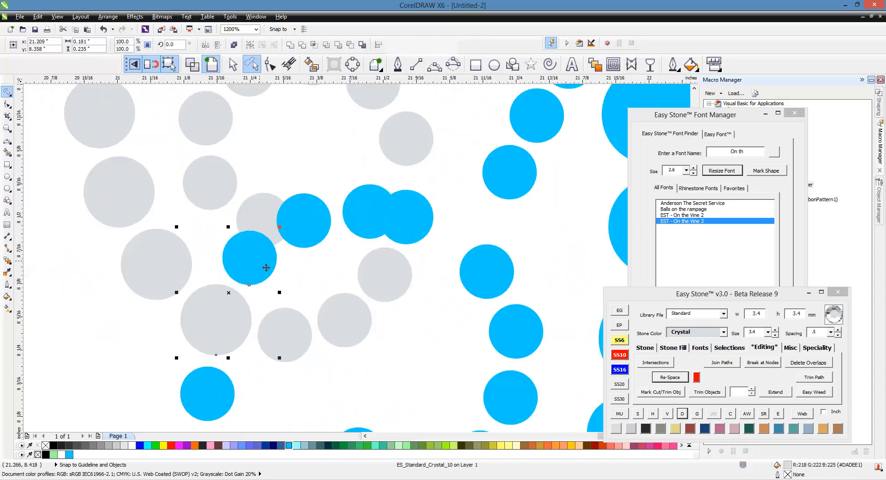
pyautogui.keyDown('shift'); pyautogui.click(303, 237); pyautogui.keyUp('shift')
pyautogui.keyDown('shift'); pyautogui.click(363, 230); pyautogui.keyUp('shift')
pyautogui.keyDown('shift'); pyautogui.click(413, 234); pyautogui.keyUp('shift')
pyautogui.keyDown('shift'); pyautogui.click(481, 262); pyautogui.keyUp('shift')
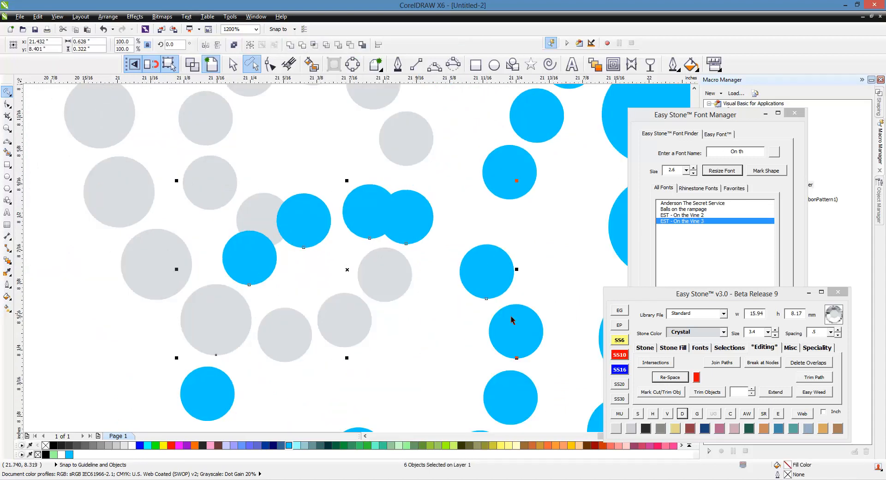
pyautogui.keyDown('shift'); pyautogui.click(511, 318); pyautogui.keyUp('shift')
pyautogui.scroll(-1, 471, 237)
pyautogui.keyDown('shift'); pyautogui.click(495, 325); pyautogui.keyUp('shift')
pyautogui.keyDown('shift'); pyautogui.click(479, 354); pyautogui.keyUp('shift')
pyautogui.keyDown('shift'); pyautogui.click(444, 359); pyautogui.keyUp('shift')
pyautogui.keyDown('shift'); pyautogui.click(414, 347); pyautogui.keyUp('shift')
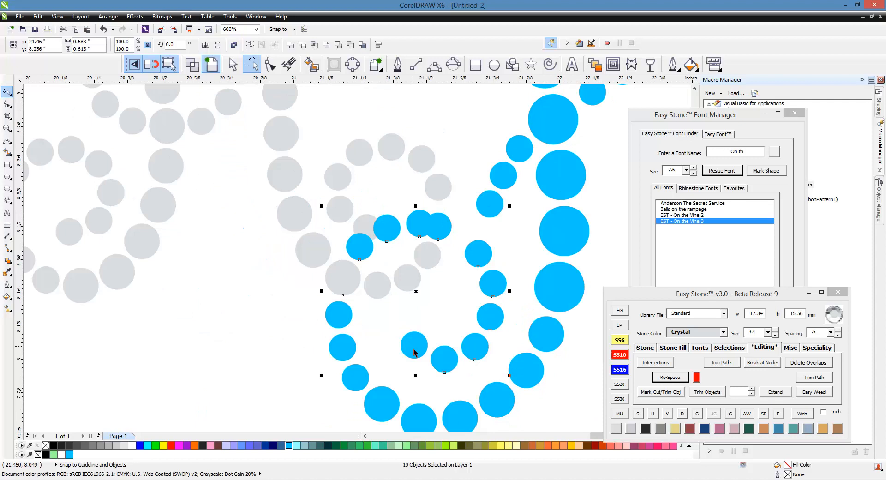
pyautogui.click(675, 379)
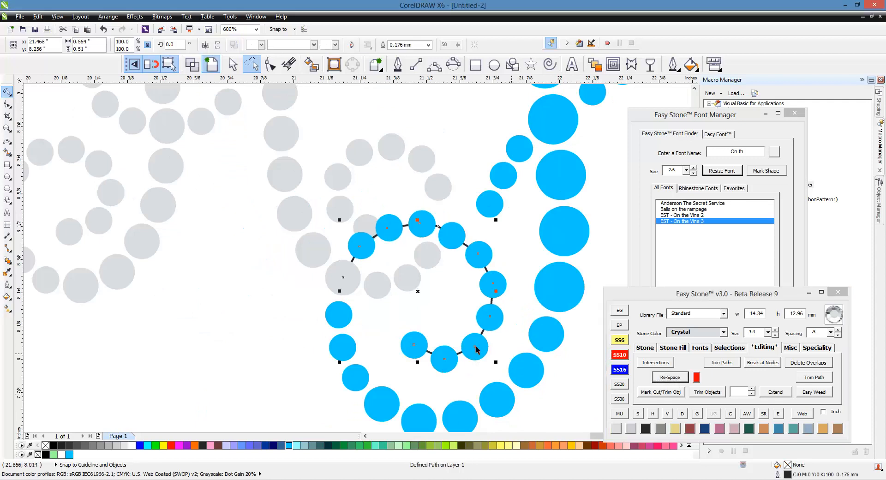
pyautogui.click(682, 413)
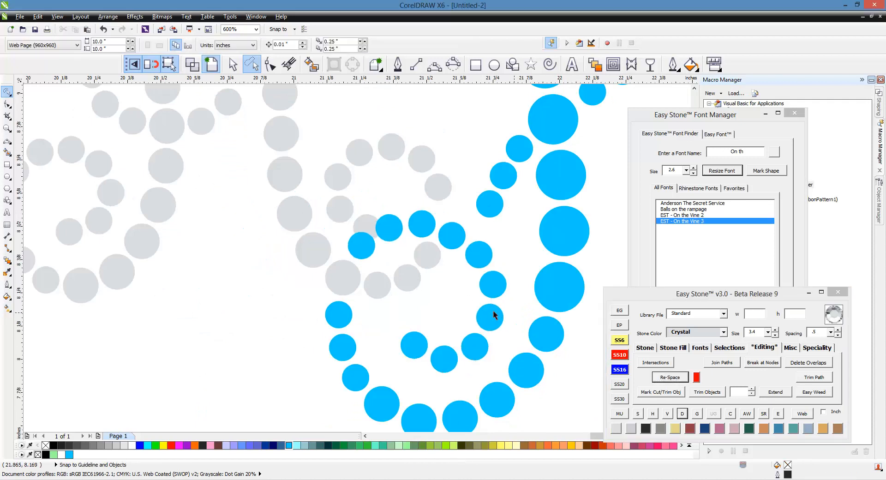
# Nudge the small blue stone at the left curl's upper crossing with the gray curl slightly up
pyautogui.scroll(2, 464, 235)
pyautogui.moveTo(441, 194); pyautogui.dragTo(446, 181)
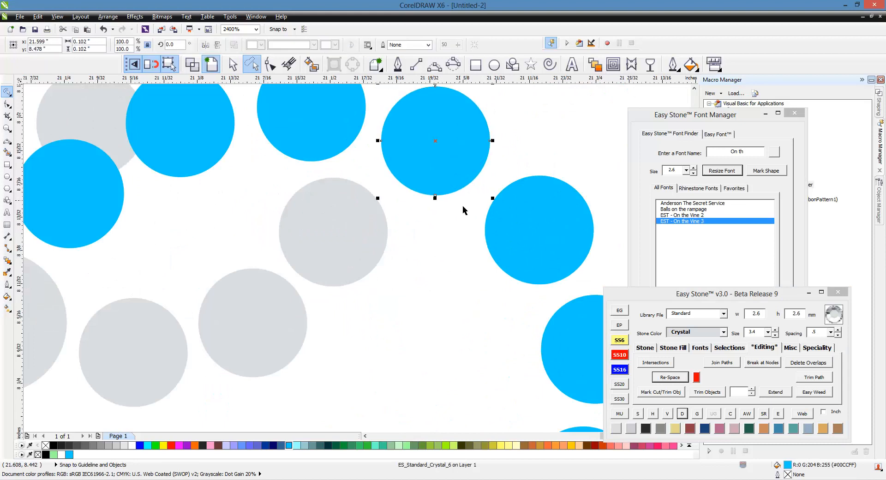
pyautogui.scroll(-1, 465, 214)
pyautogui.scroll(-1, 431, 292)
pyautogui.click(430, 295)
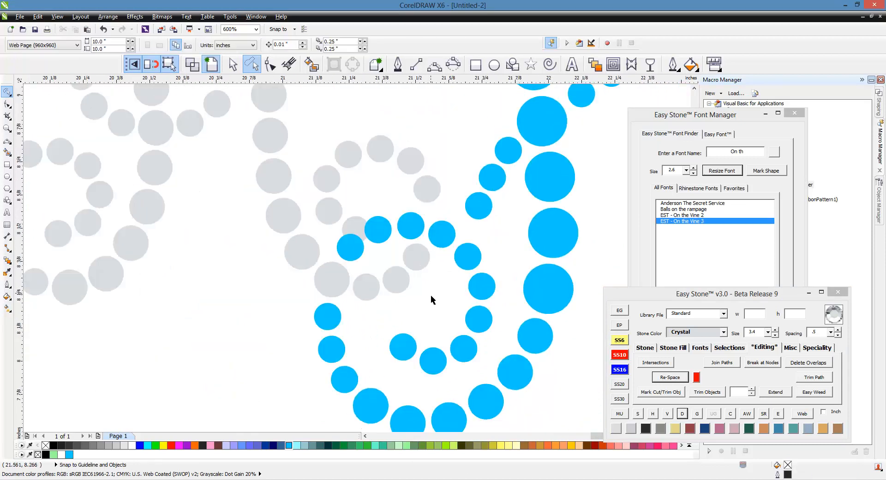
# Delete the small gray stone overlapped by the first blue stones of the inner left curl
pyautogui.scroll(1, 351, 237)
pyautogui.click(354, 232)
pyautogui.press('Delete')
pyautogui.scroll(-1, 354, 226)
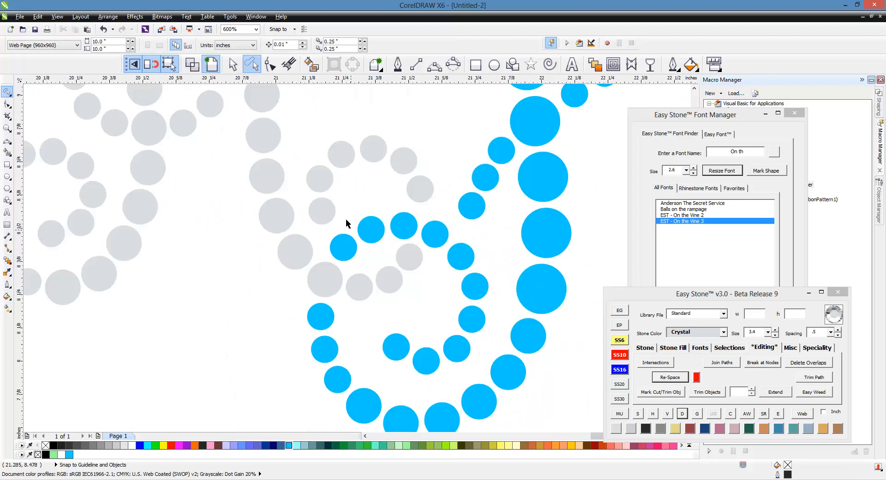
pyautogui.scroll(-1, 315, 252)
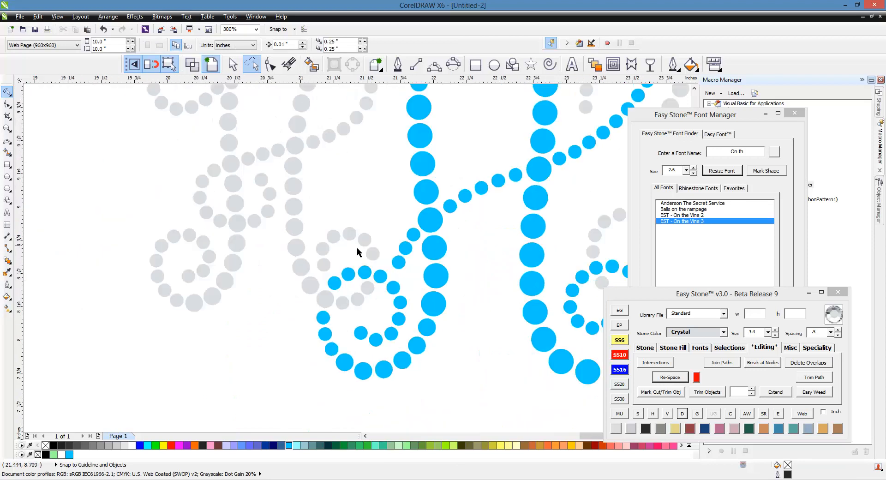
# Shift the small gray stone just below the blue curl's crossing stone slightly right and down to even the spacing
pyautogui.scroll(3, 359, 252)
pyautogui.moveTo(368, 290); pyautogui.dragTo(395, 327)
pyautogui.scroll(-1, 475, 239)
pyautogui.scroll(1, 386, 323)
pyautogui.scroll(-1, 396, 320)
pyautogui.scroll(-1, 424, 288)
pyautogui.scroll(1, 453, 221)
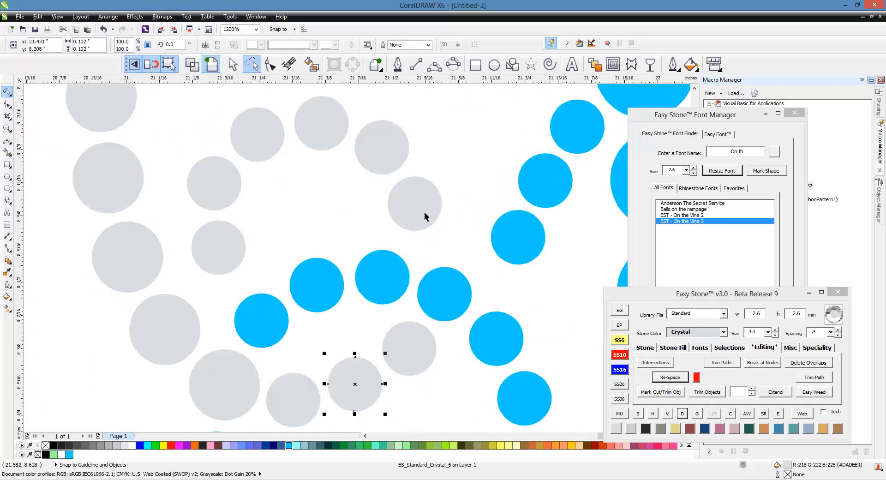
# Move the gray curl stone above the blue crossing right and down, and delete the end stone of the blue crossbar tail beside it
pyautogui.moveTo(424, 212); pyautogui.dragTo(474, 257)
pyautogui.click(530, 239)
pyautogui.press('Delete')
pyautogui.scroll(1, 459, 235)
pyautogui.scroll(-1, 468, 251)
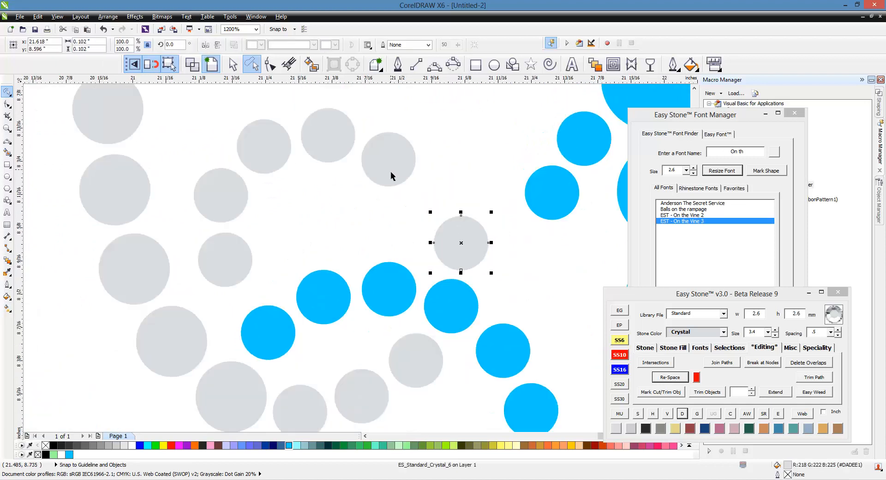
# Shift the gray curl's next two upper stones to the right, and move its remaining three stones right and up as a group
pyautogui.moveTo(397, 176); pyautogui.dragTo(455, 197)
pyautogui.moveTo(346, 154); pyautogui.dragTo(420, 148)
pyautogui.click(276, 152)
pyautogui.keyDown('shift'); pyautogui.click(228, 191); pyautogui.keyUp('shift')
pyautogui.keyDown('shift'); pyautogui.click(226, 238); pyautogui.keyUp('shift')
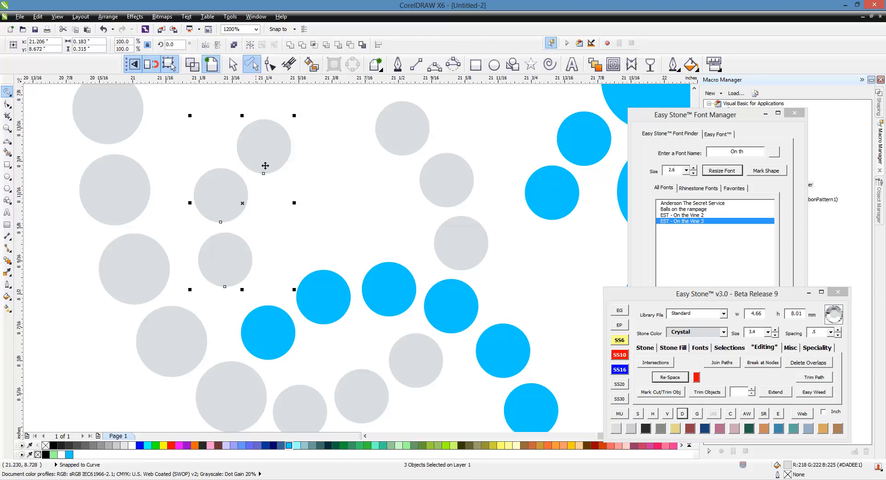
pyautogui.moveTo(265, 166); pyautogui.dragTo(337, 145)
pyautogui.click(331, 233)
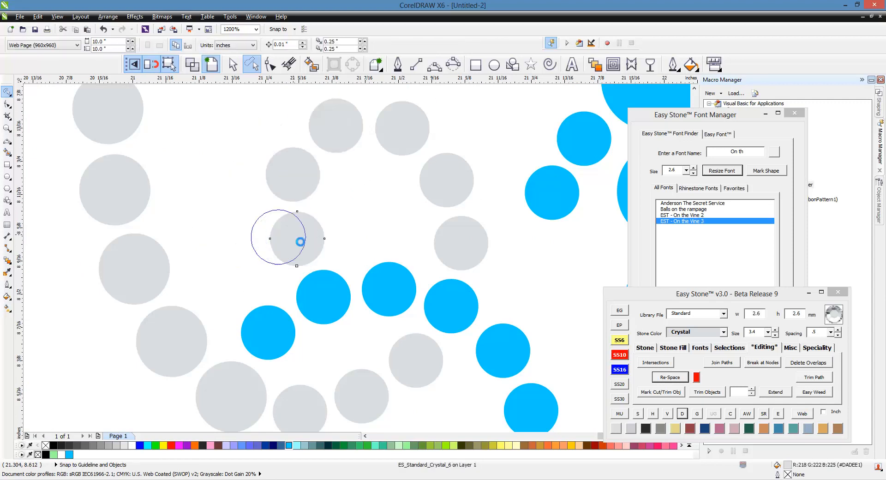
# Nudge the last three stones of the gray curl individually to round the curl and even out their spacing
pyautogui.moveTo(297, 239); pyautogui.dragTo(267, 236)
pyautogui.moveTo(333, 149); pyautogui.dragTo(334, 148)
pyautogui.moveTo(310, 177); pyautogui.dragTo(303, 160)
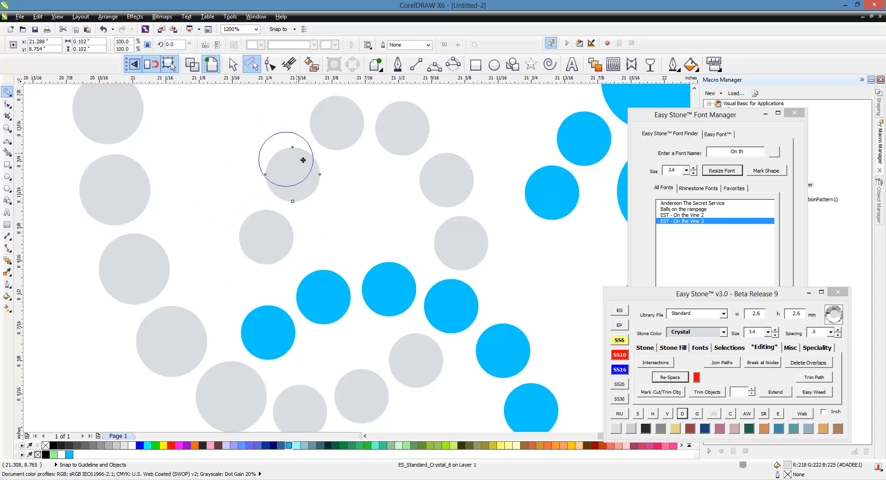
pyautogui.moveTo(286, 219); pyautogui.dragTo(267, 209)
pyautogui.click(333, 205)
pyautogui.scroll(-2, 337, 203)
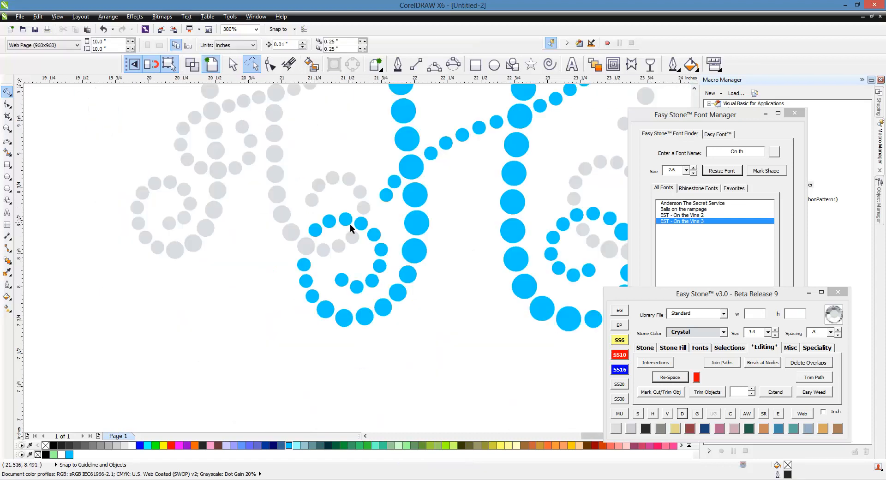
# Nudge the three small gray stones inside the blue left curl slightly up and to the right
pyautogui.scroll(2, 356, 251)
pyautogui.click(363, 225)
pyautogui.scroll(2, 336, 275)
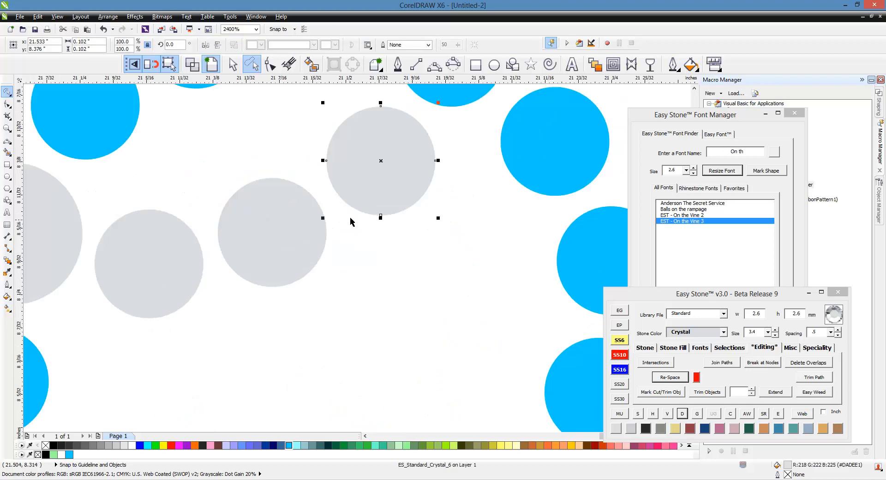
pyautogui.moveTo(264, 225); pyautogui.dragTo(269, 223)
pyautogui.moveTo(184, 239); pyautogui.dragTo(191, 236)
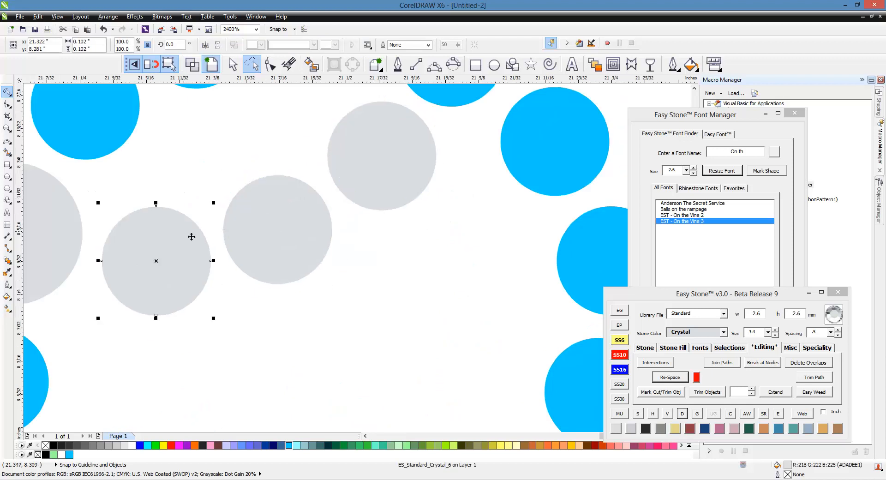
pyautogui.click(227, 170)
# Recolor all stones of the three-letter monogram to the light gray crystal color
pyautogui.scroll(-2, 322, 307)
pyautogui.scroll(-2, 296, 276)
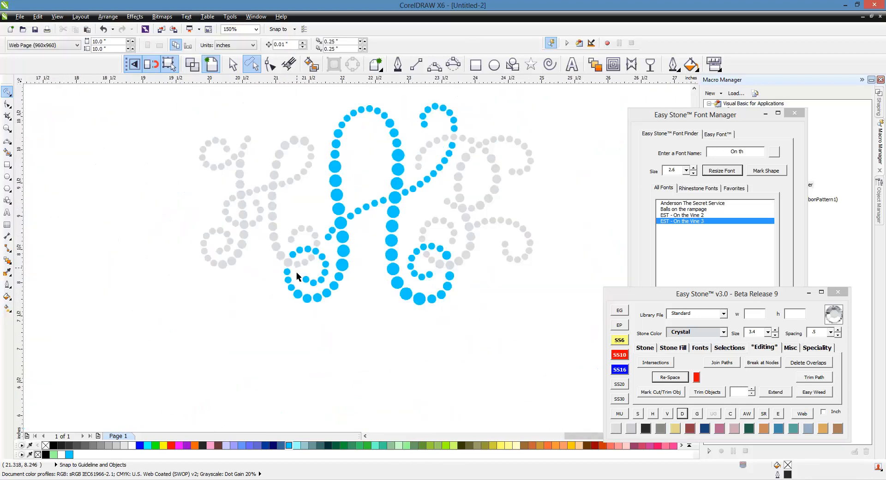
pyautogui.scroll(-1, 242, 331)
pyautogui.scroll(1, 336, 292)
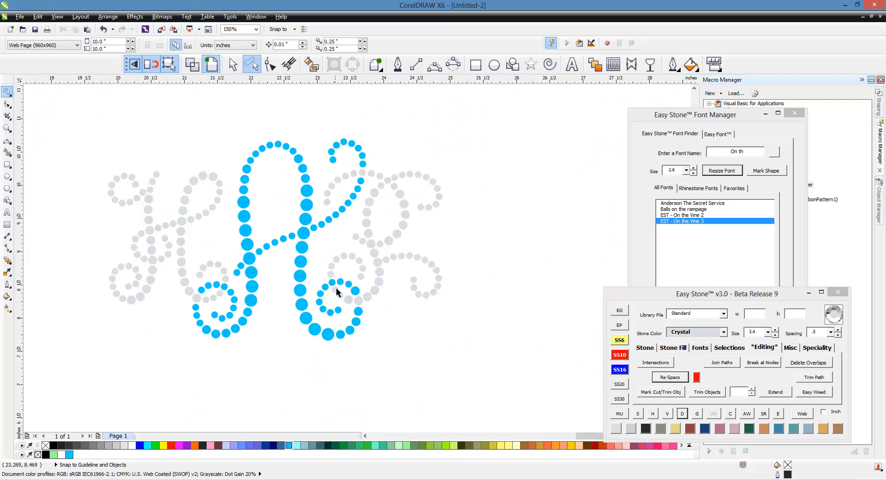
pyautogui.click(232, 64)
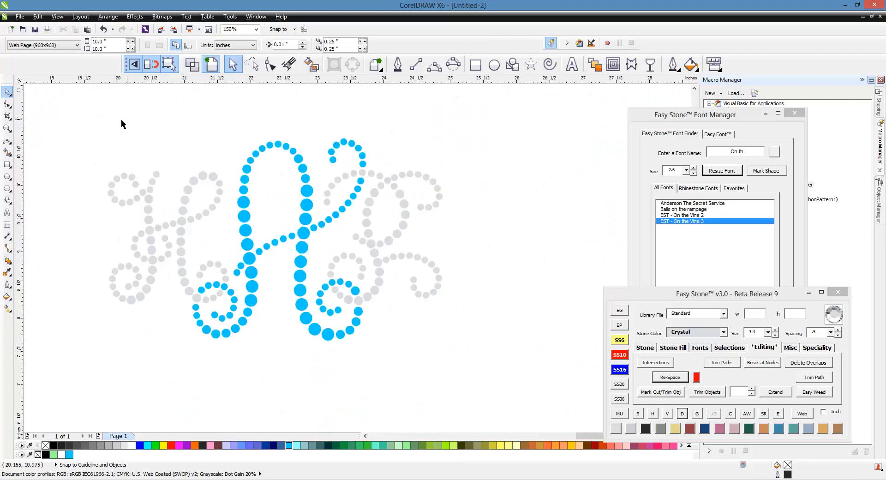
pyautogui.moveTo(77, 112); pyautogui.dragTo(490, 362)
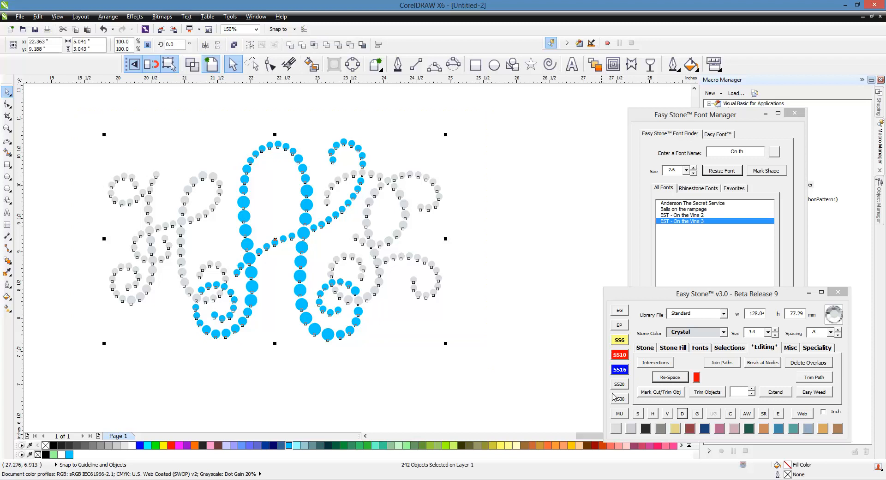
pyautogui.click(616, 429)
pyautogui.click(372, 370)
pyautogui.scroll(-1, 360, 285)
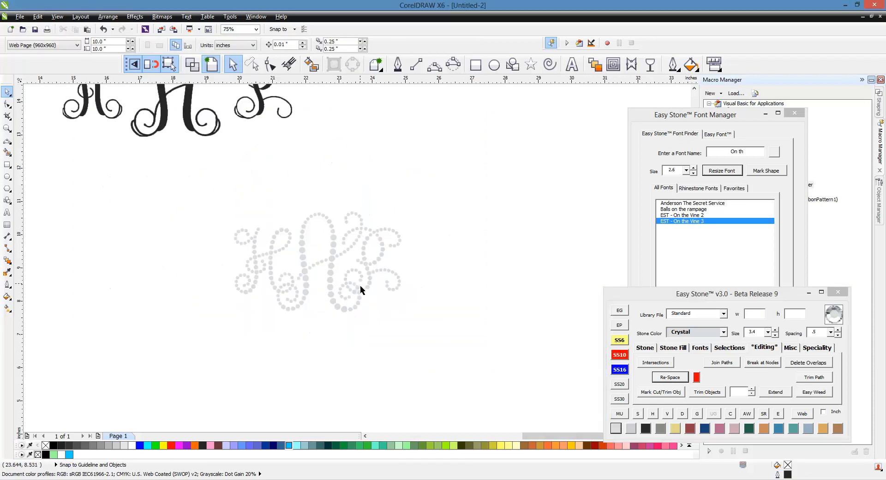
# Add a black background rectangle behind the complete three-letter rhinestone monogram, extending slightly past it on all sides
pyautogui.moveTo(169, 194); pyautogui.dragTo(455, 334)
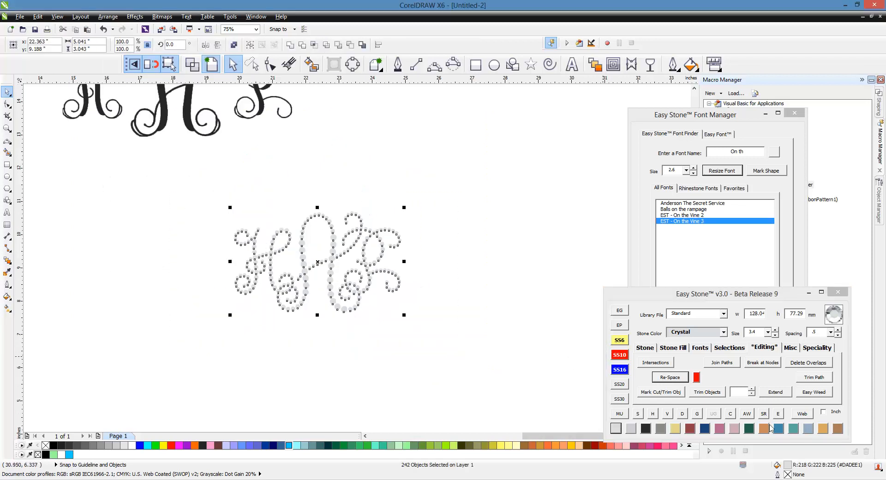
pyautogui.click(746, 414)
pyautogui.click(429, 365)
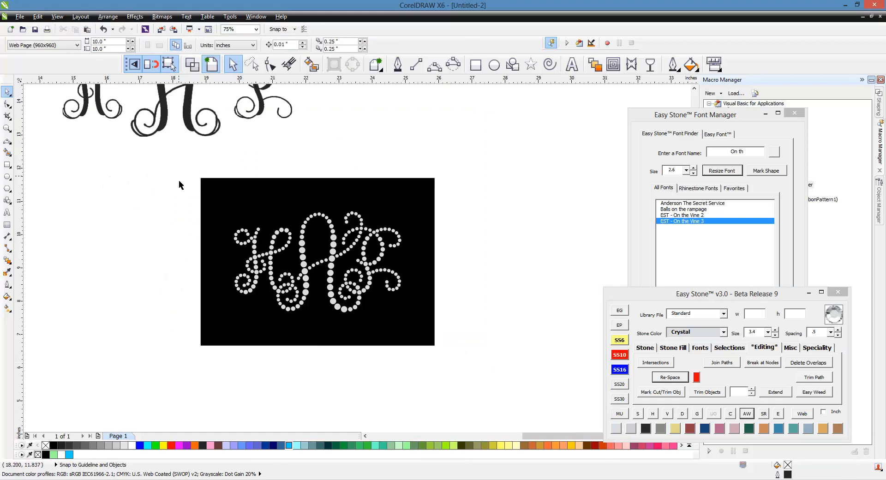
# Apply the realistic faceted crystal rendering to all stones of the monogram on the black background and inspect the result up close
pyautogui.moveTo(168, 194); pyautogui.dragTo(472, 352)
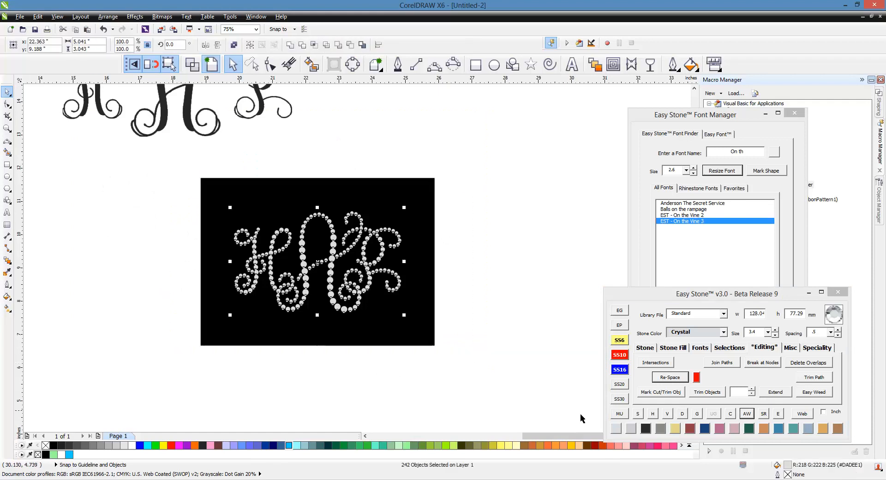
pyautogui.click(637, 414)
pyautogui.click(446, 265)
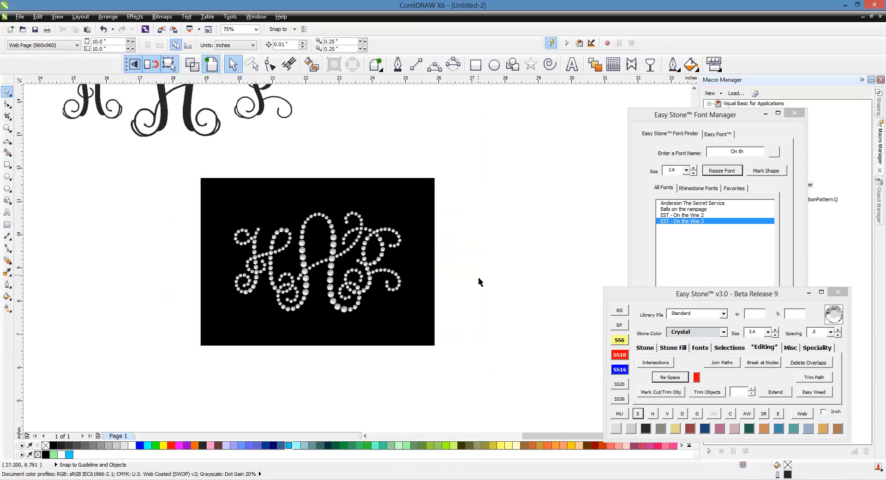
pyautogui.scroll(2, 332, 272)
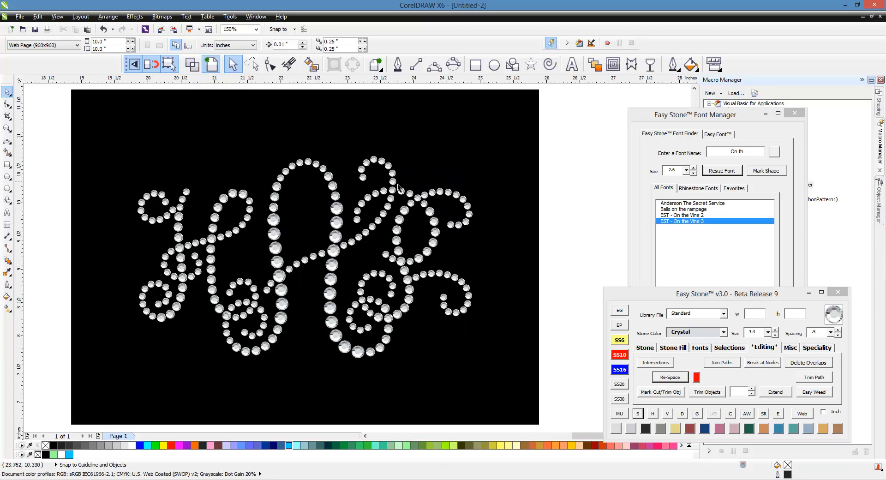
pyautogui.scroll(-2, 402, 264)
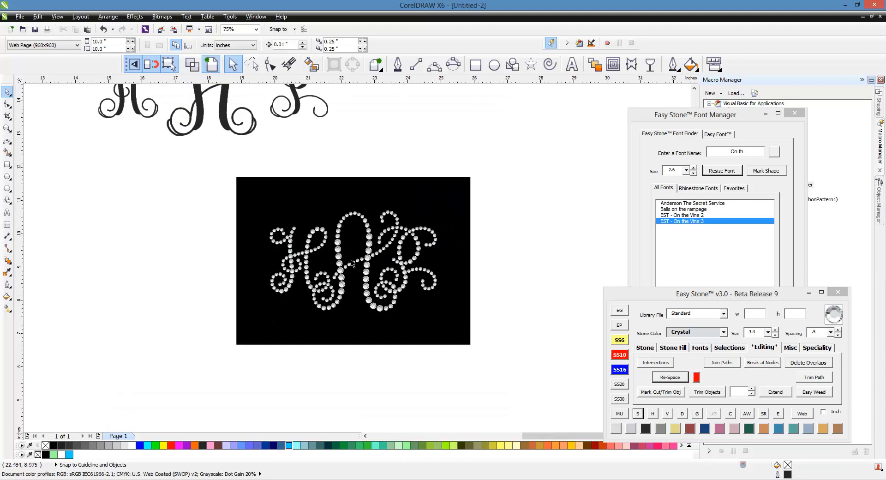
pyautogui.scroll(2, 349, 258)
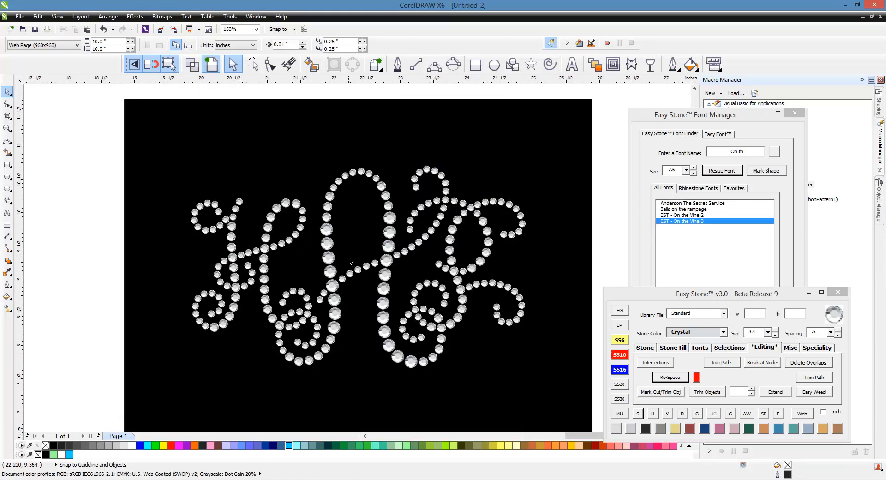